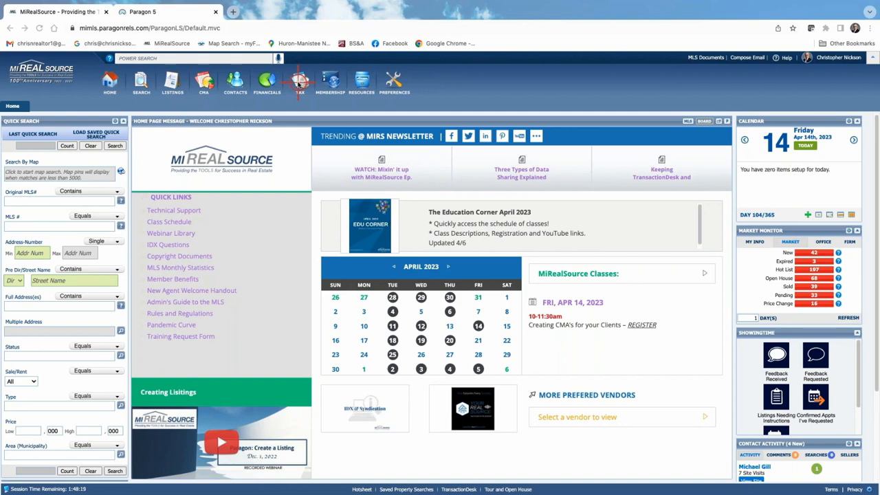
- Launch BS&A Online from Paragon's TAX tools under Tax Integrations
{"action": "left_click", "coordinate": [298, 83]}
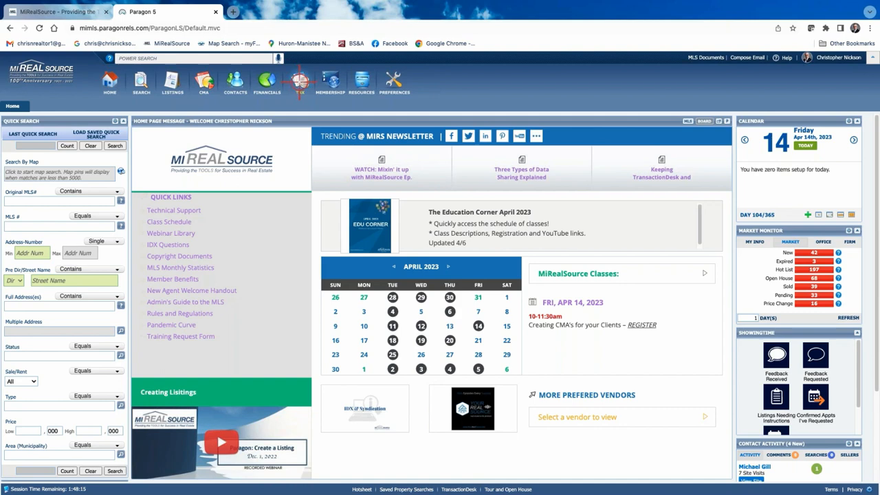
{"action": "left_click", "coordinate": [300, 83]}
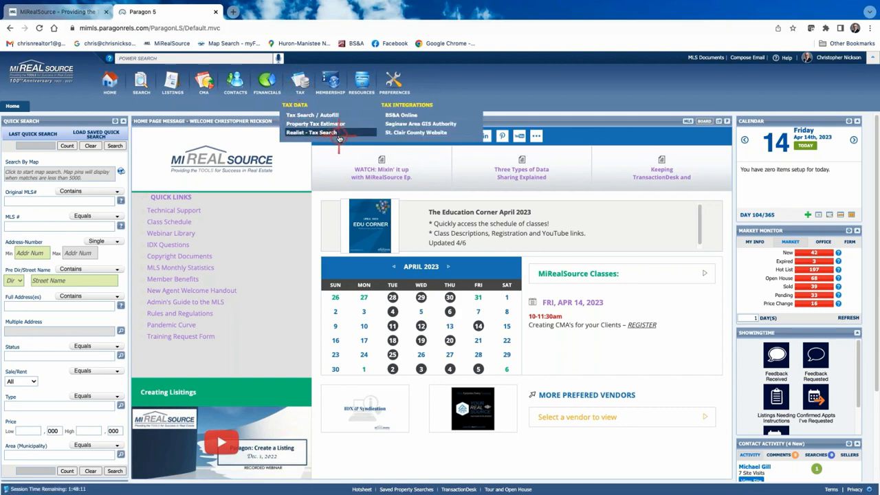
{"action": "left_click", "coordinate": [407, 115]}
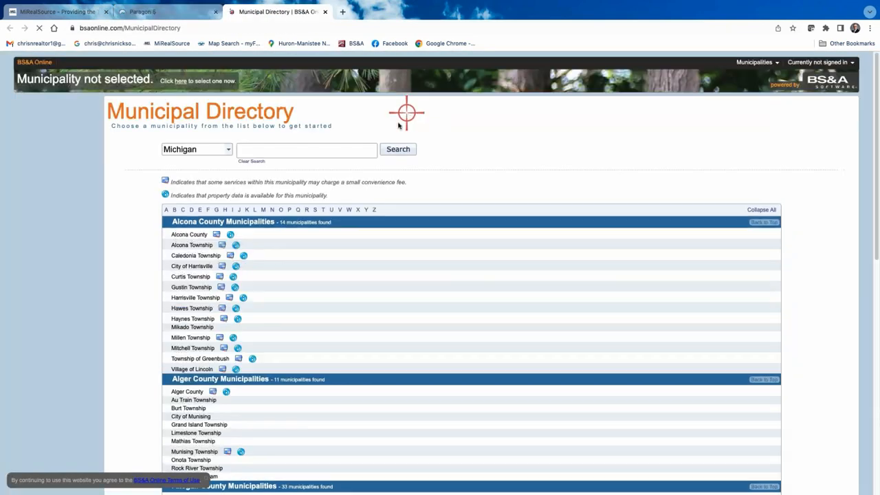
- Search the municipal directory for 'macom' and select Macomb Township, Macomb County
{"action": "left_click", "coordinate": [278, 149]}
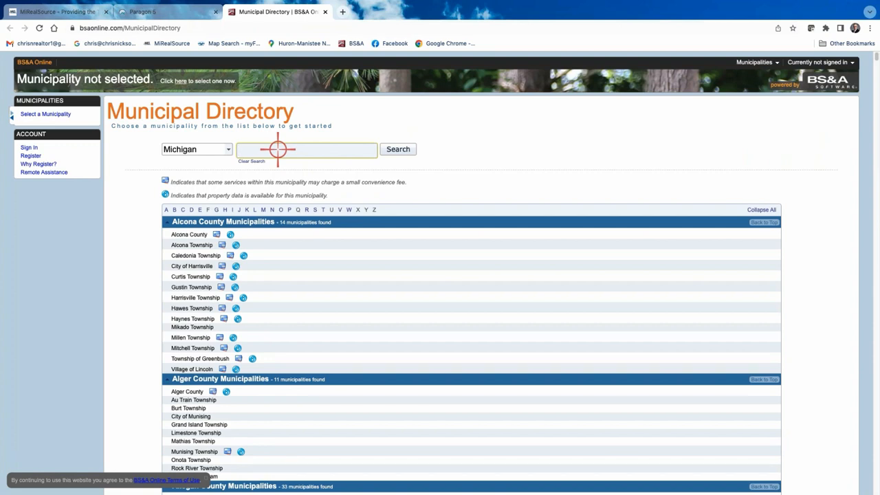
{"action": "type", "text": "macom"}
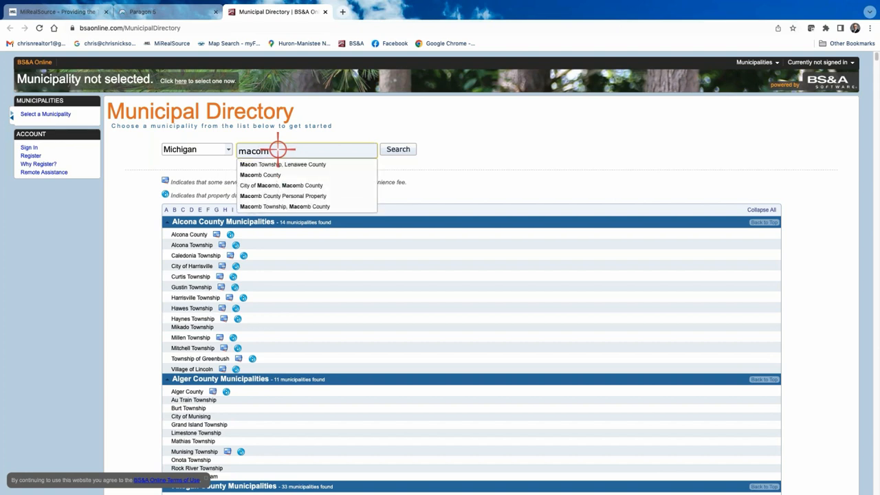
{"action": "left_click", "coordinate": [294, 206]}
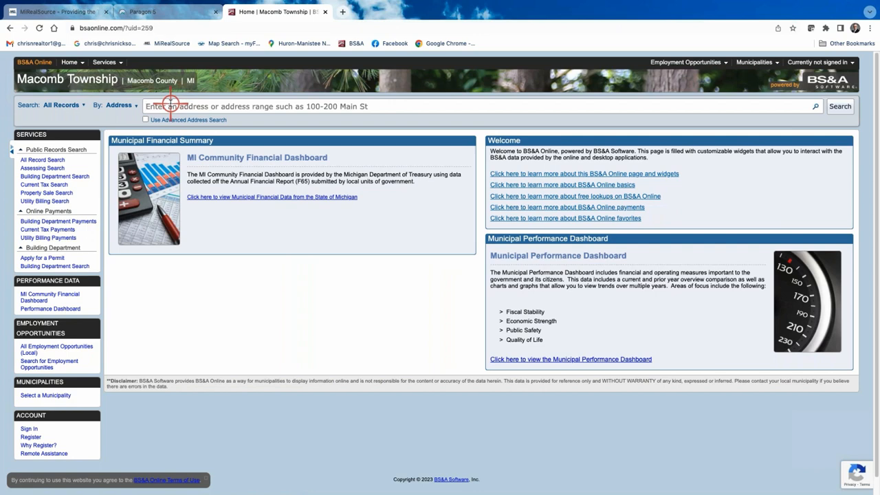
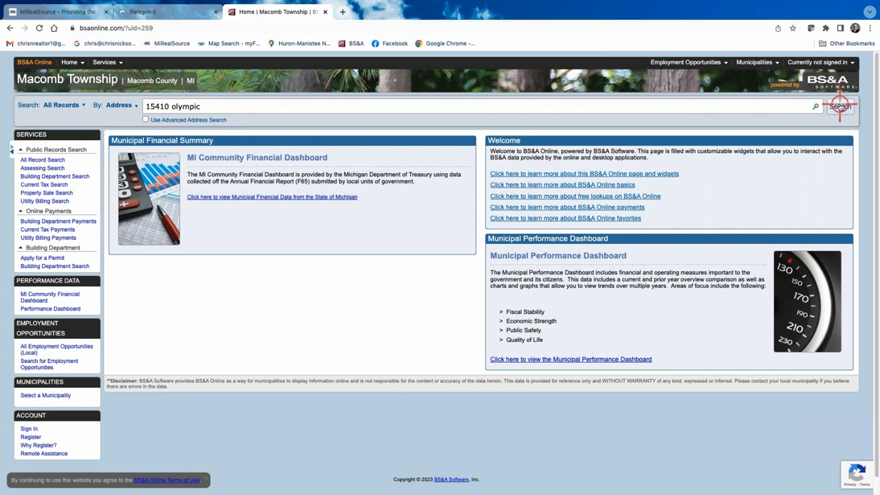
{"action": "left_click", "coordinate": [837, 106]}
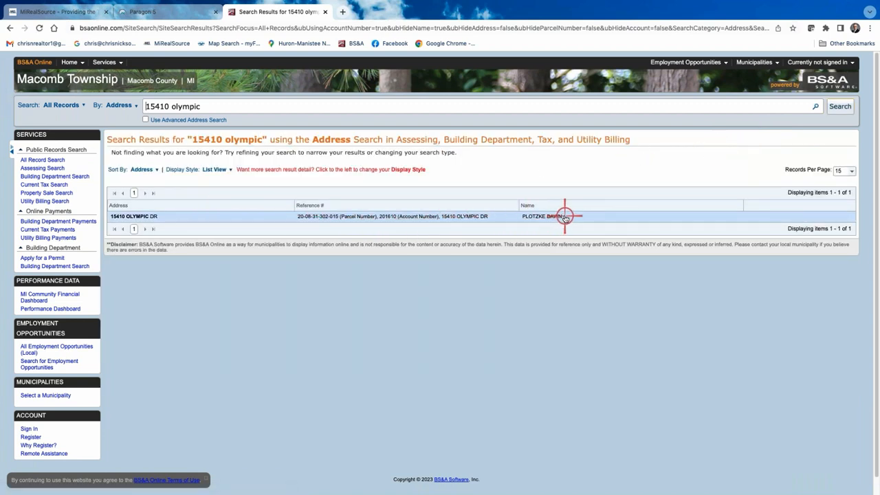
{"action": "left_click", "coordinate": [414, 216]}
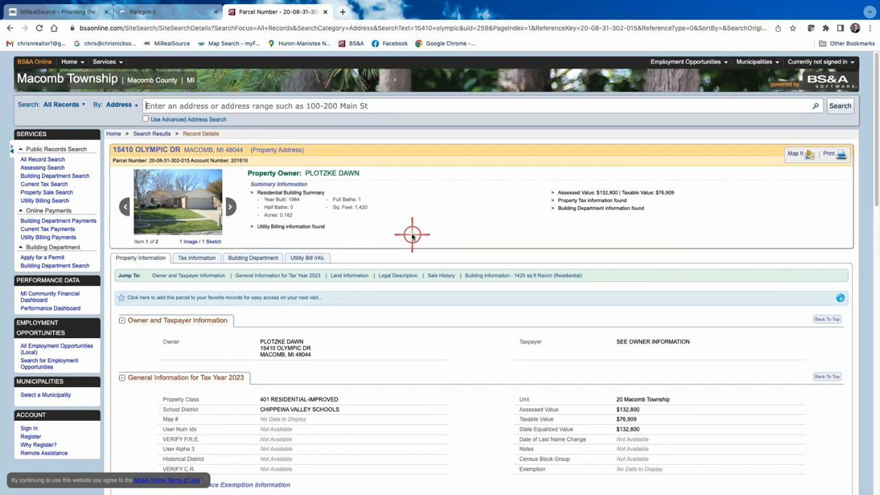
- Scroll through the Property Information tab to review class, school district and exemption details
{"action": "scroll", "coordinate": [414, 215], "scroll_direction": "down", "scroll_amount": 1}
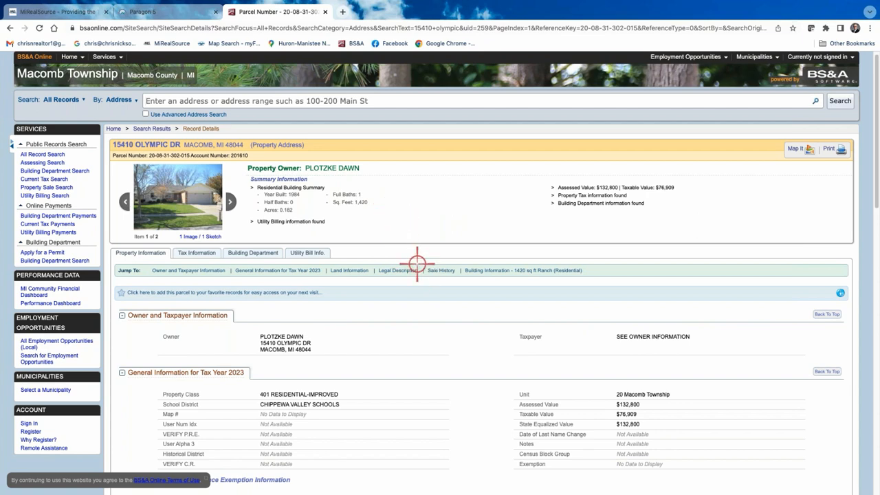
{"action": "scroll", "coordinate": [373, 304], "scroll_direction": "down", "scroll_amount": 1}
{"action": "scroll", "coordinate": [371, 315], "scroll_direction": "down", "scroll_amount": 1}
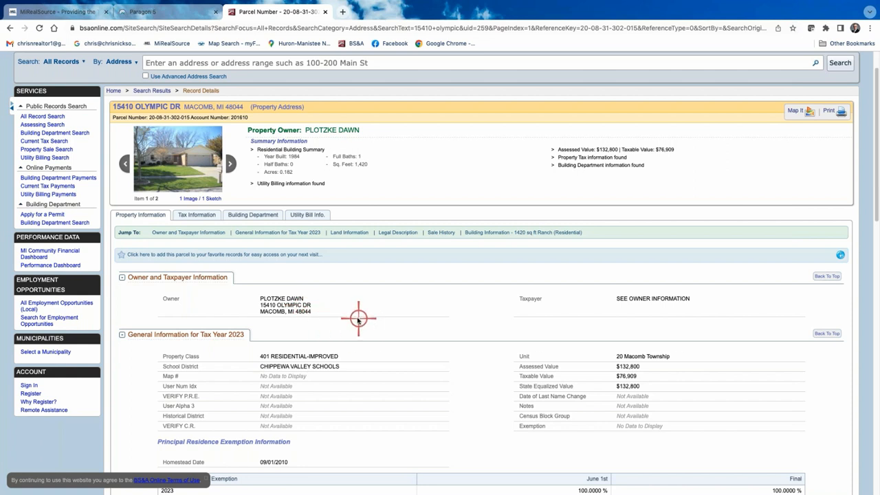
{"action": "scroll", "coordinate": [358, 316], "scroll_direction": "down", "scroll_amount": 1}
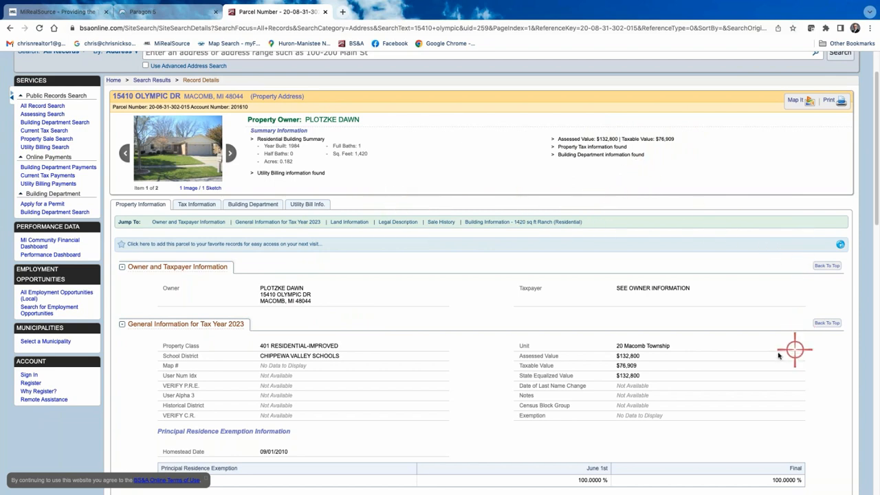
{"action": "scroll", "coordinate": [768, 342], "scroll_direction": "down", "scroll_amount": 3}
{"action": "scroll", "coordinate": [766, 344], "scroll_direction": "down", "scroll_amount": 1}
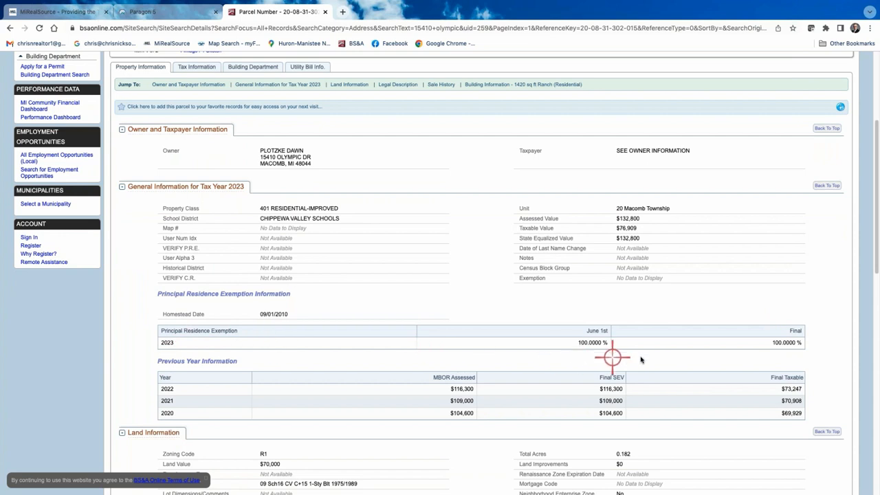
{"action": "scroll", "coordinate": [674, 371], "scroll_direction": "down", "scroll_amount": 2}
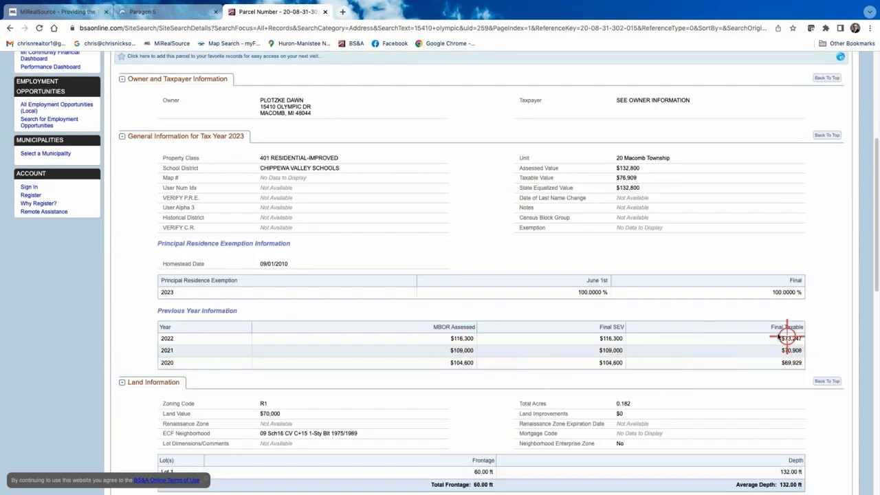
{"action": "scroll", "coordinate": [703, 351], "scroll_direction": "down", "scroll_amount": 1}
{"action": "scroll", "coordinate": [704, 351], "scroll_direction": "down", "scroll_amount": 3}
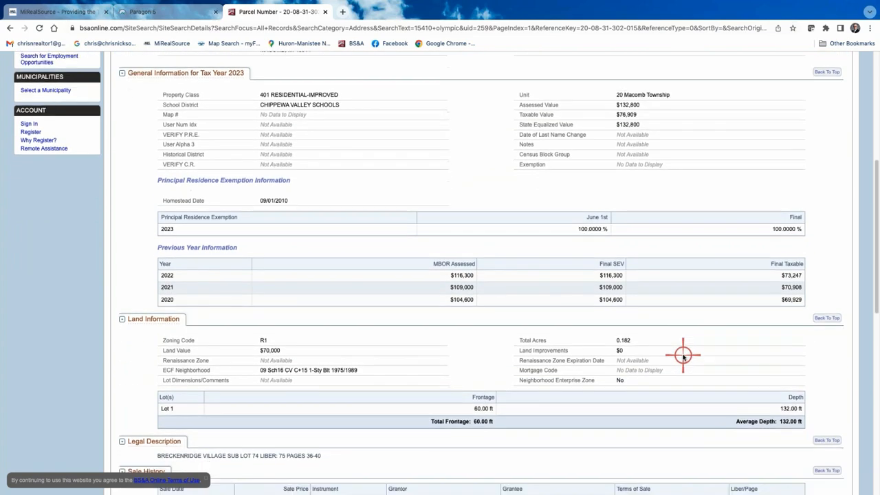
{"action": "scroll", "coordinate": [486, 351], "scroll_direction": "down", "scroll_amount": 5}
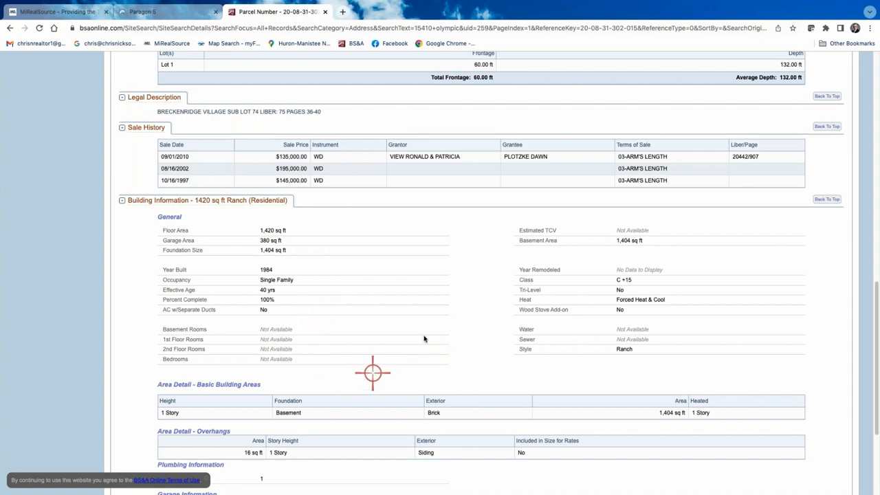
{"action": "scroll", "coordinate": [380, 336], "scroll_direction": "down", "scroll_amount": 1}
{"action": "scroll", "coordinate": [393, 319], "scroll_direction": "up", "scroll_amount": 10}
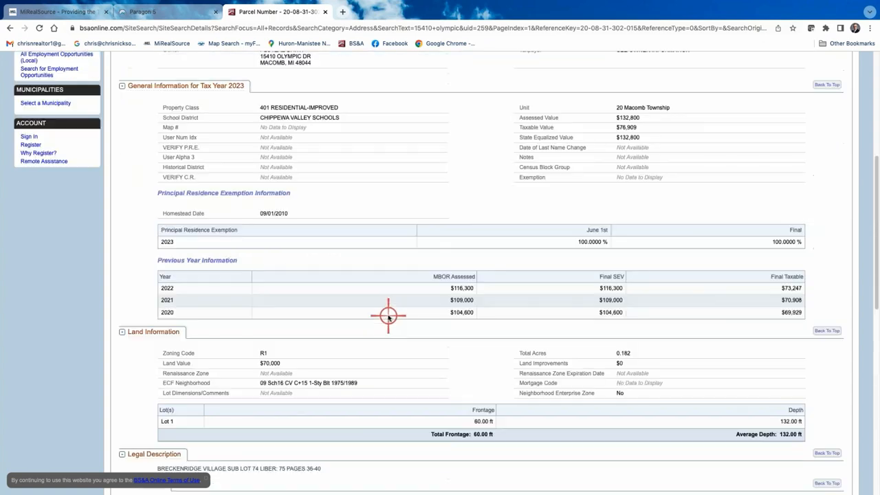
{"action": "scroll", "coordinate": [407, 308], "scroll_direction": "up", "scroll_amount": 2}
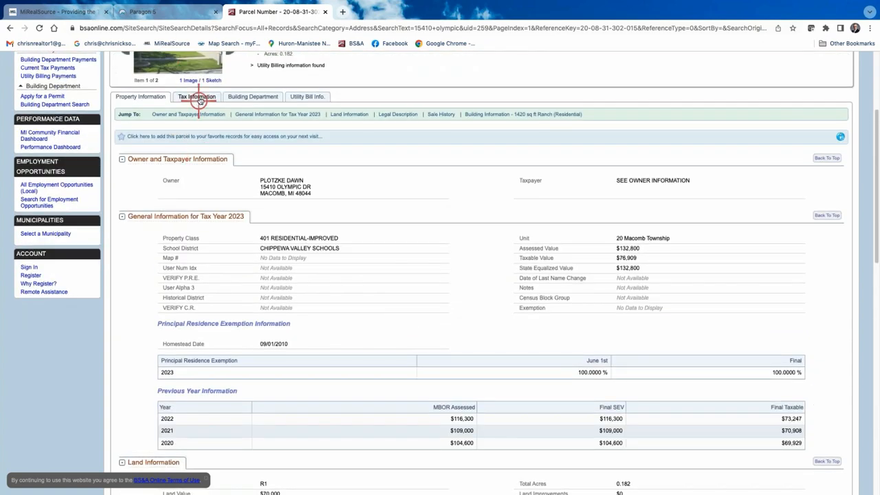
- Show the parcel's Tax Information and its 2018–2022 summer and winter tax history
{"action": "left_click", "coordinate": [197, 150]}
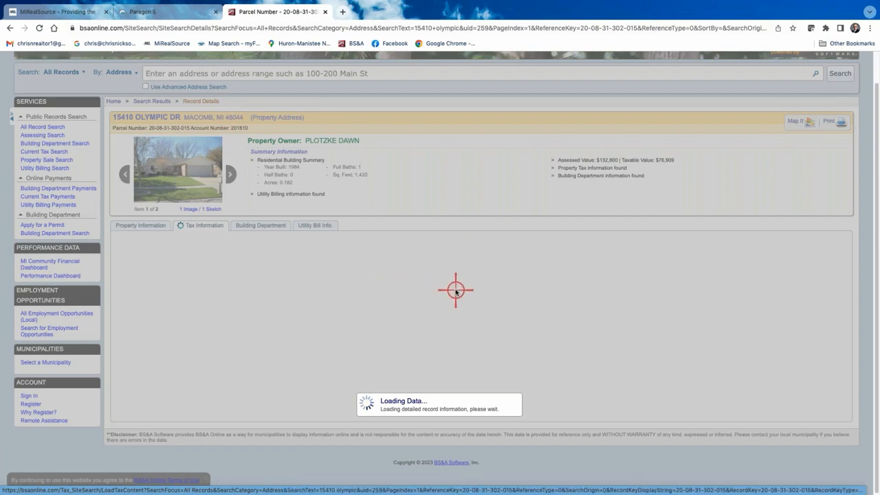
{"action": "scroll", "coordinate": [456, 292], "scroll_direction": "down", "scroll_amount": 2}
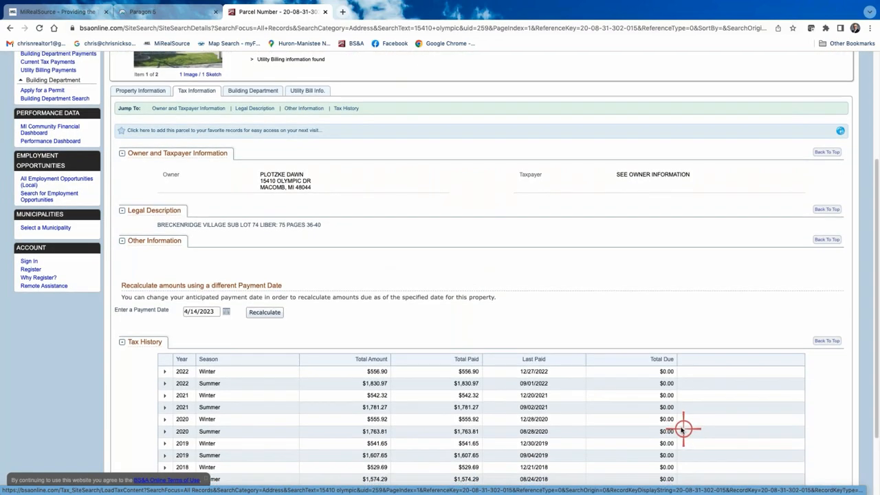
{"action": "scroll", "coordinate": [305, 359], "scroll_direction": "down", "scroll_amount": 1}
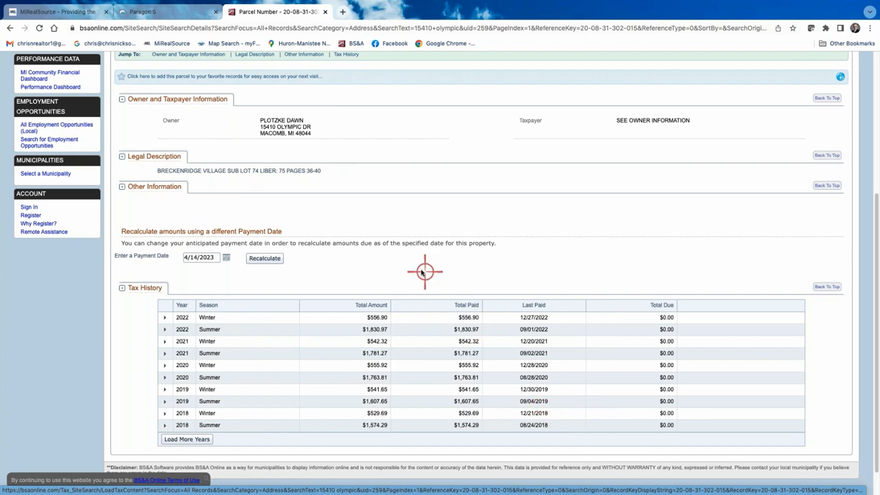
{"action": "scroll", "coordinate": [417, 276], "scroll_direction": "up", "scroll_amount": 2}
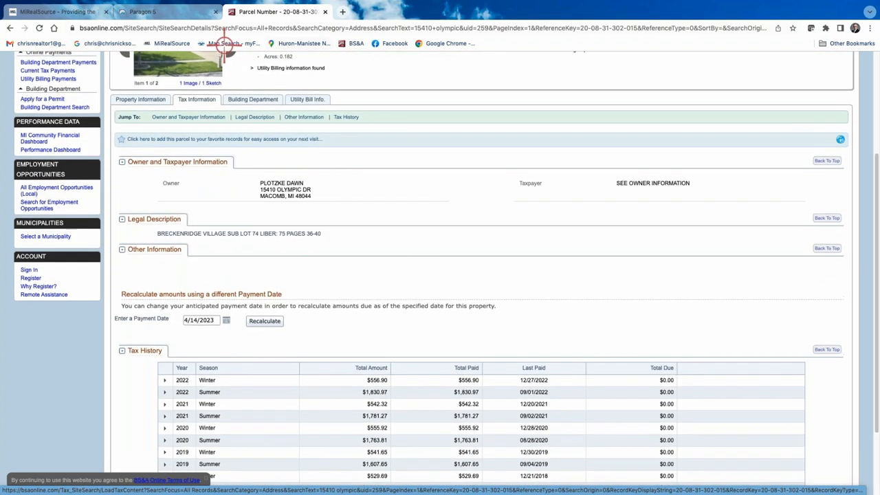
- Review the Utility Bill Info: $0.00 current bill and the 277-item billing history
{"action": "left_click", "coordinate": [251, 97]}
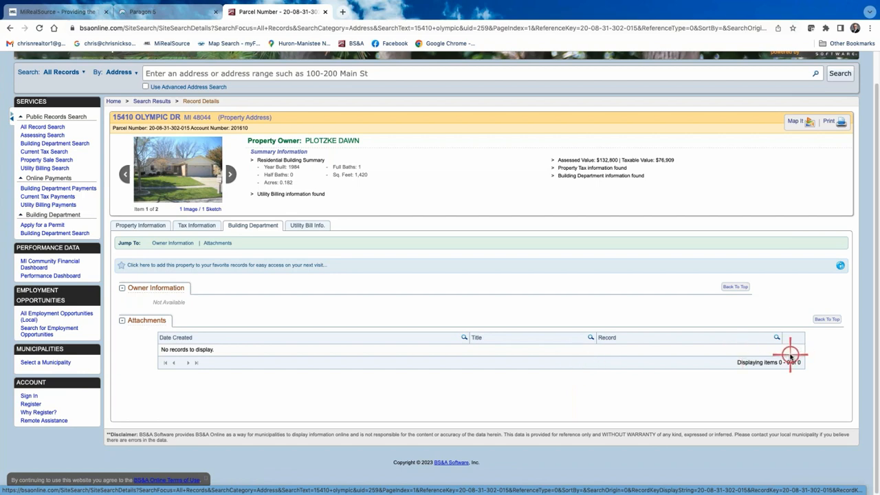
{"action": "left_click", "coordinate": [315, 225]}
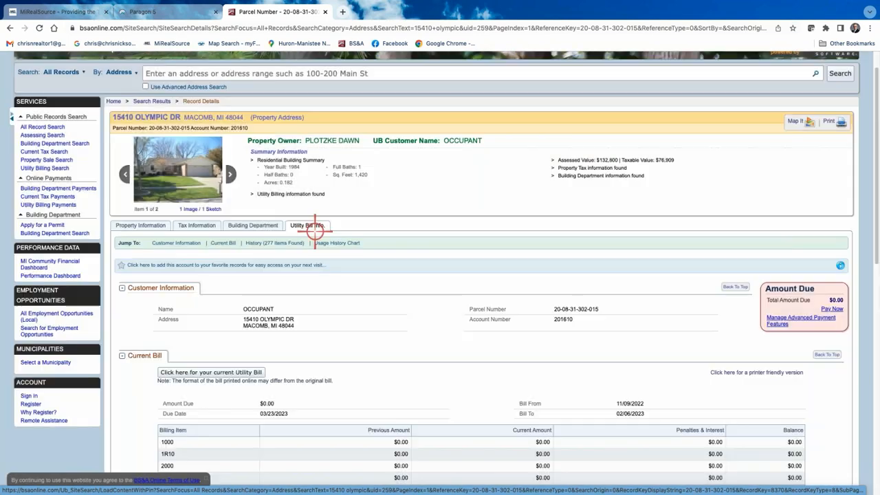
{"action": "scroll", "coordinate": [344, 310], "scroll_direction": "down", "scroll_amount": 2}
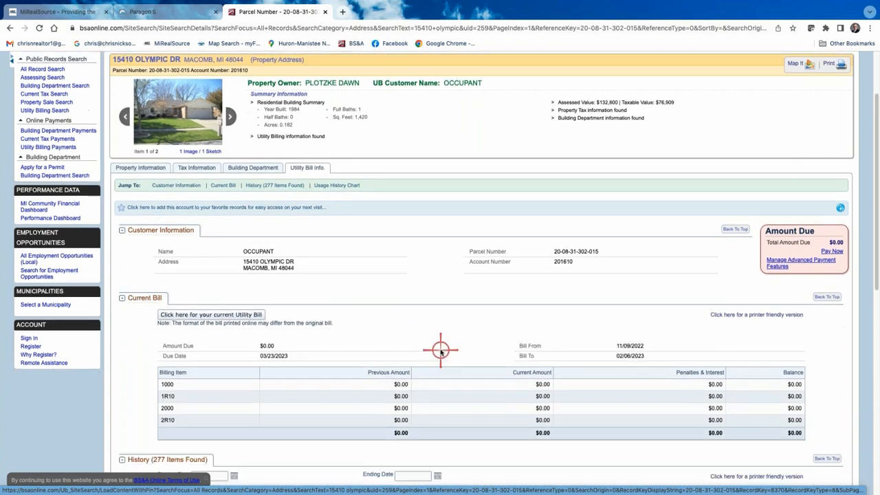
{"action": "scroll", "coordinate": [337, 322], "scroll_direction": "down", "scroll_amount": 5}
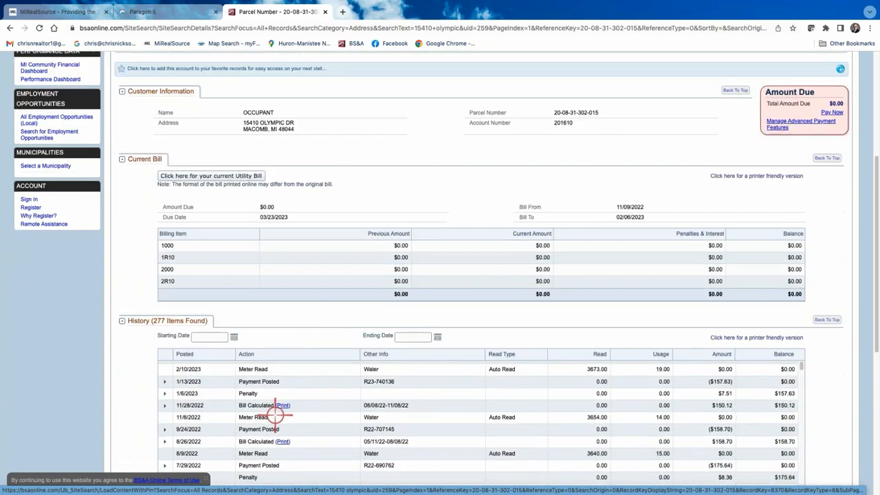
{"action": "scroll", "coordinate": [447, 452], "scroll_direction": "up", "scroll_amount": 8}
{"action": "scroll", "coordinate": [448, 452], "scroll_direction": "down", "scroll_amount": 10}
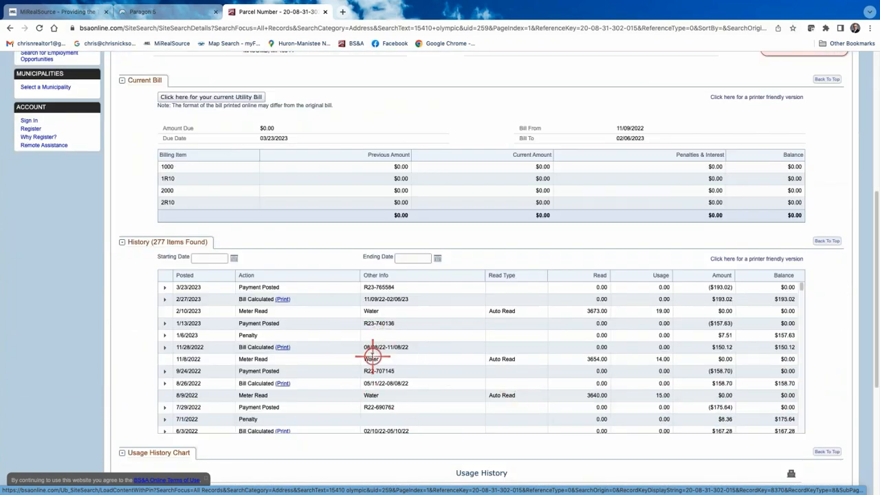
{"action": "scroll", "coordinate": [372, 352], "scroll_direction": "up", "scroll_amount": 7}
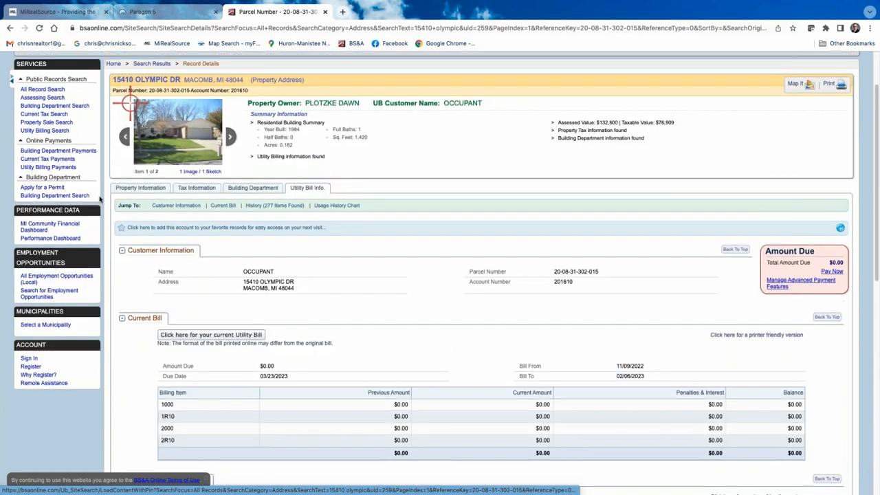
- Go back to Property Information and scroll through the parcel details
{"action": "left_click", "coordinate": [140, 188]}
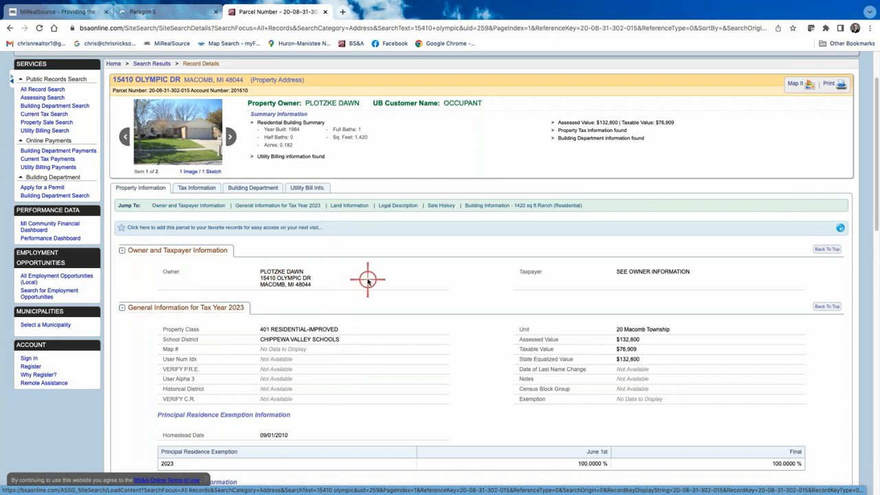
{"action": "scroll", "coordinate": [372, 314], "scroll_direction": "down", "scroll_amount": 3}
{"action": "scroll", "coordinate": [365, 333], "scroll_direction": "down", "scroll_amount": 1}
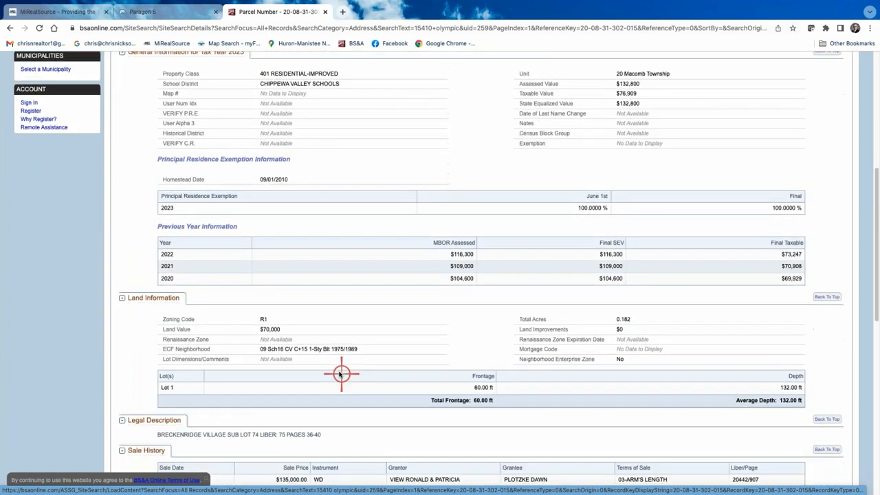
{"action": "scroll", "coordinate": [324, 429], "scroll_direction": "down", "scroll_amount": 2}
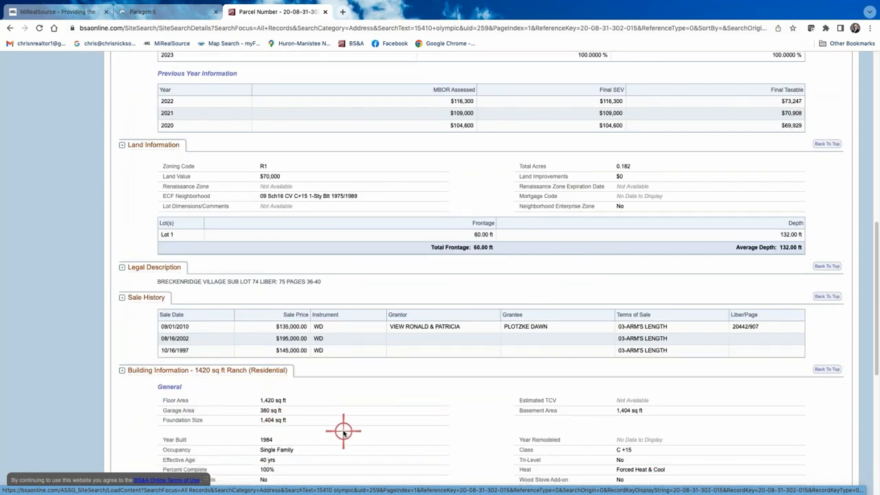
{"action": "scroll", "coordinate": [343, 430], "scroll_direction": "down", "scroll_amount": 1}
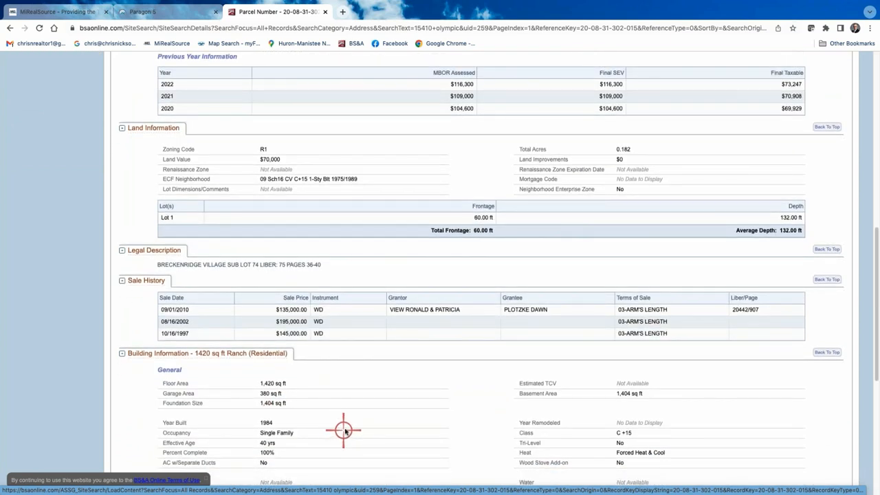
{"action": "scroll", "coordinate": [342, 409], "scroll_direction": "up", "scroll_amount": 5}
{"action": "scroll", "coordinate": [339, 405], "scroll_direction": "up", "scroll_amount": 1}
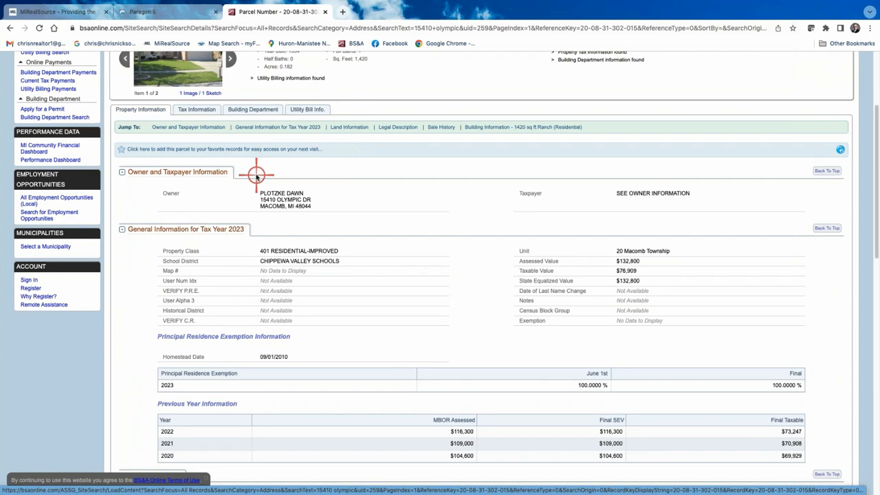
- Review the parcel's sale history and switch back to the Paragon MLS tab
{"action": "scroll", "coordinate": [294, 255], "scroll_direction": "down", "scroll_amount": 3}
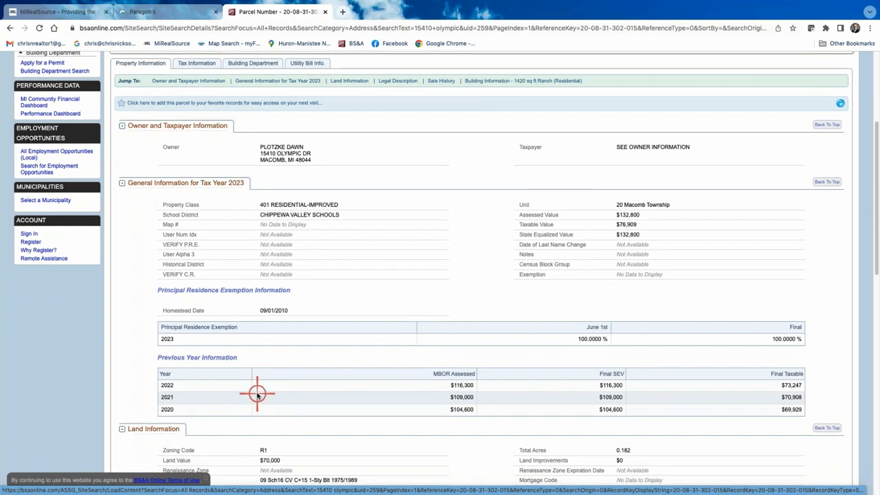
{"action": "scroll", "coordinate": [256, 393], "scroll_direction": "down", "scroll_amount": 1}
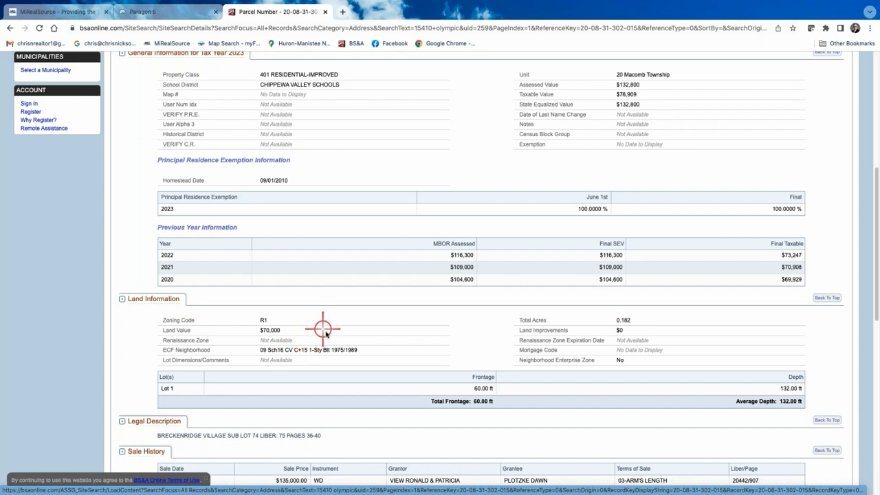
{"action": "scroll", "coordinate": [377, 276], "scroll_direction": "up", "scroll_amount": 1}
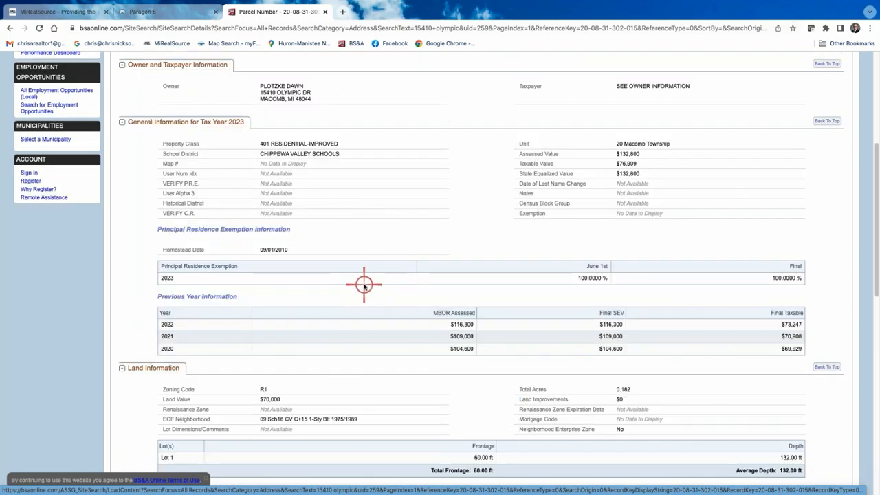
{"action": "scroll", "coordinate": [377, 276], "scroll_direction": "down", "scroll_amount": 4}
{"action": "scroll", "coordinate": [395, 374], "scroll_direction": "up", "scroll_amount": 4}
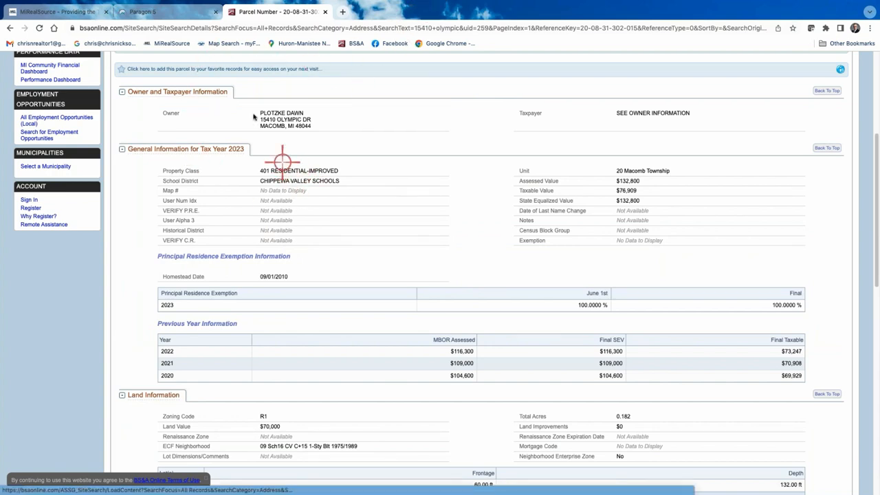
{"action": "left_click", "coordinate": [174, 11]}
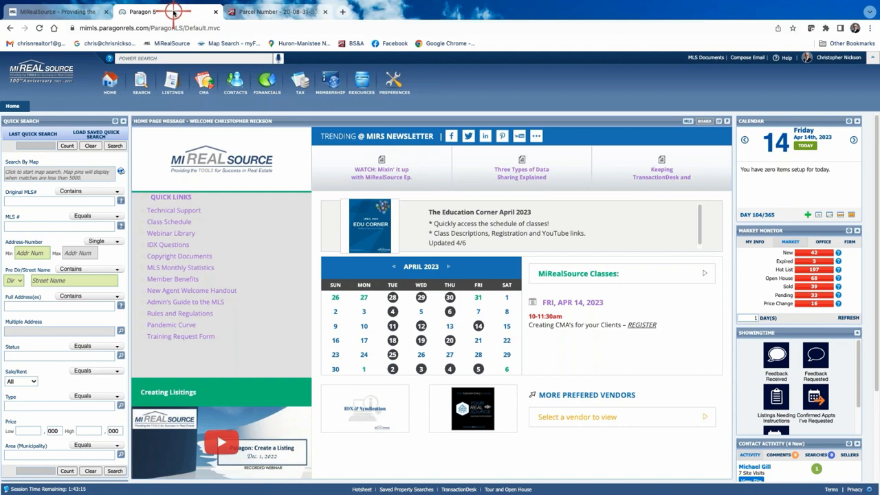
- Start a Residential search with statuses 2 - Sold (CLD) and 3 - Pending (PND) added
{"action": "left_click", "coordinate": [141, 86]}
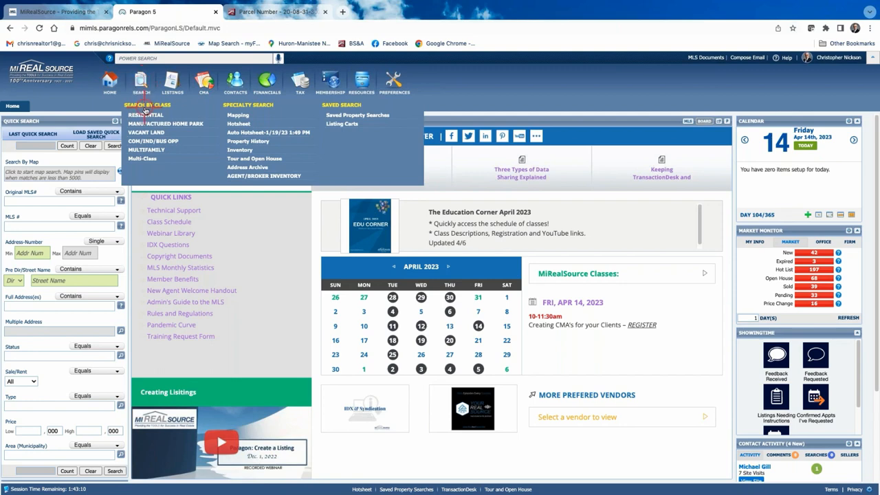
{"action": "left_click", "coordinate": [147, 115]}
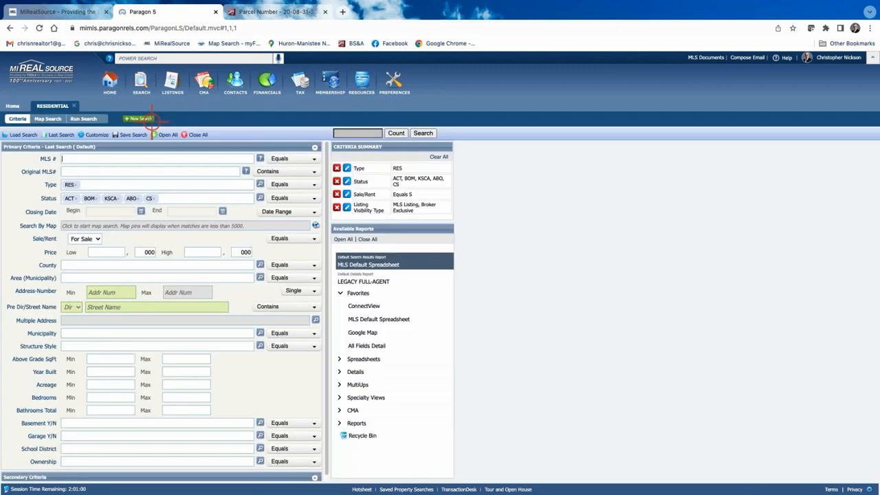
{"action": "left_click", "coordinate": [261, 199]}
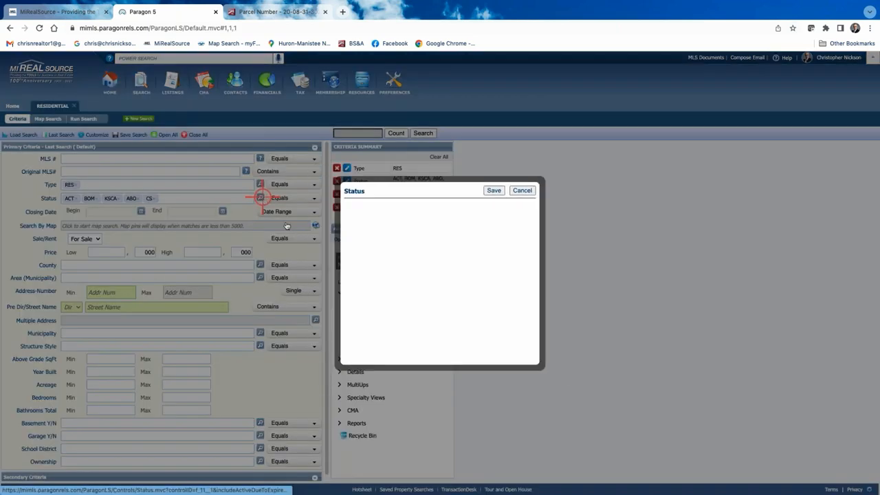
{"action": "left_click", "coordinate": [361, 270]}
{"action": "left_click", "coordinate": [356, 281]}
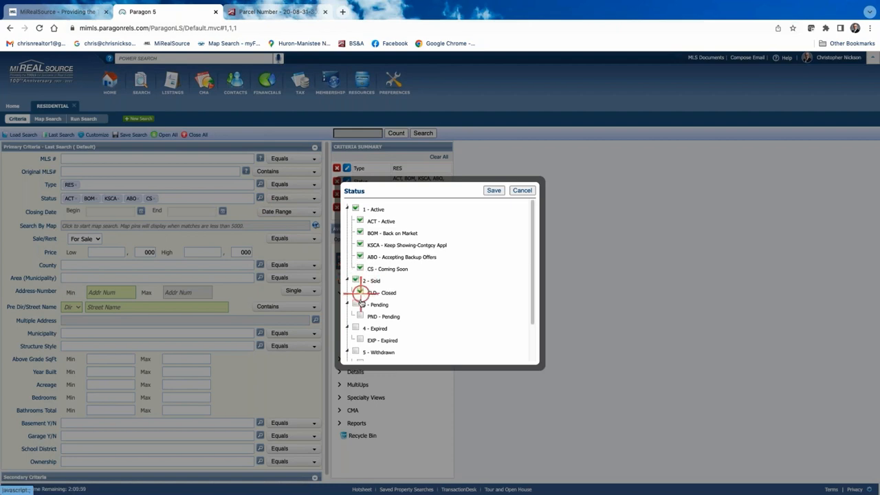
{"action": "left_click", "coordinate": [356, 304]}
{"action": "left_click", "coordinate": [494, 191]}
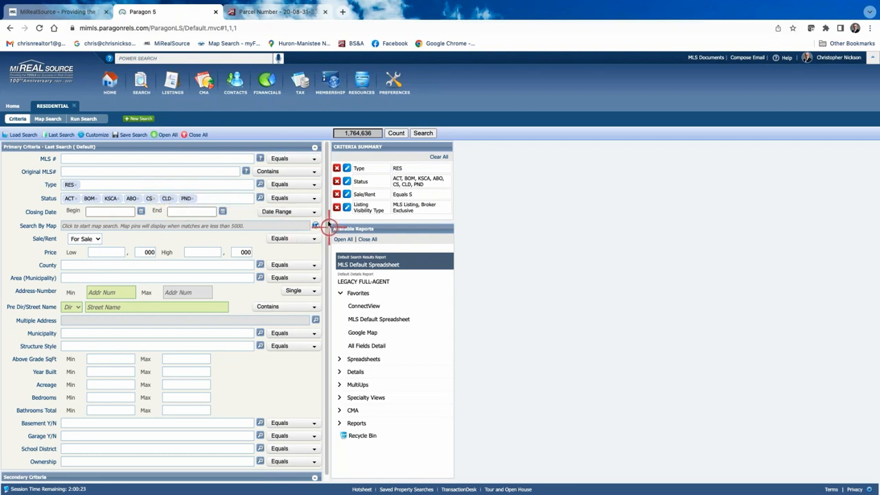
- Set the Closing Date range to 90 Days Back
{"action": "left_click", "coordinate": [314, 213]}
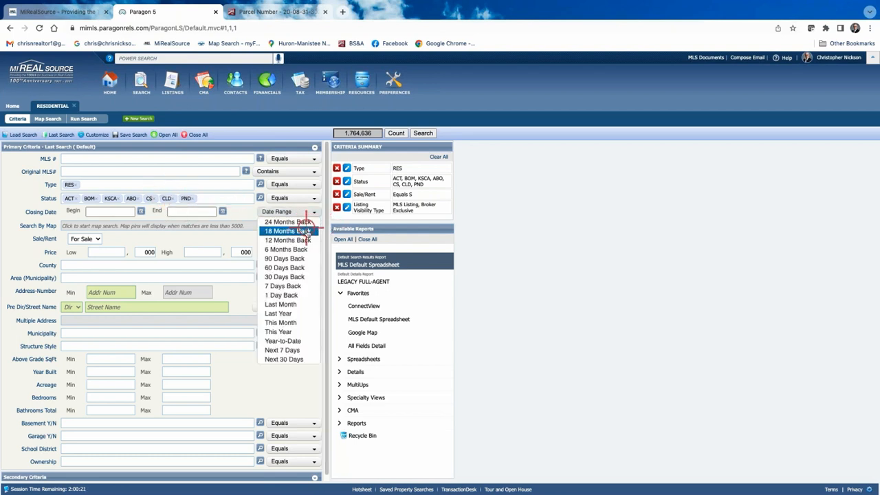
{"action": "left_click", "coordinate": [293, 261]}
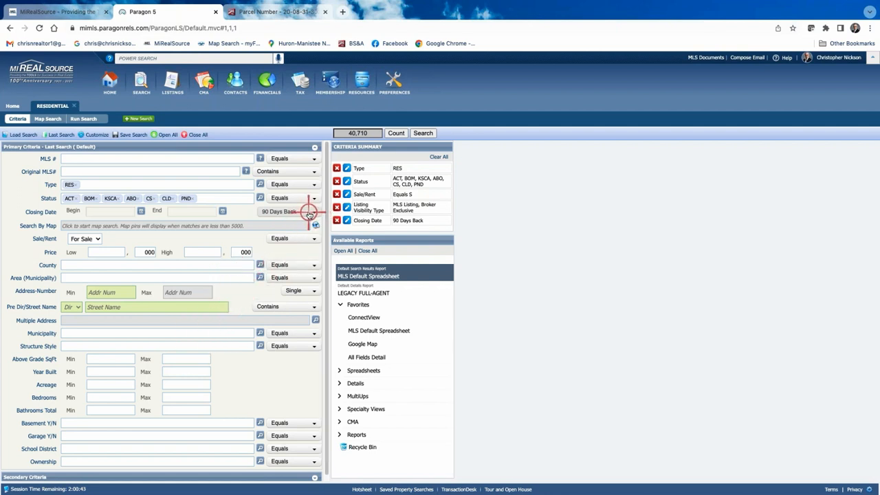
{"action": "scroll", "coordinate": [172, 382], "scroll_direction": "down", "scroll_amount": 1}
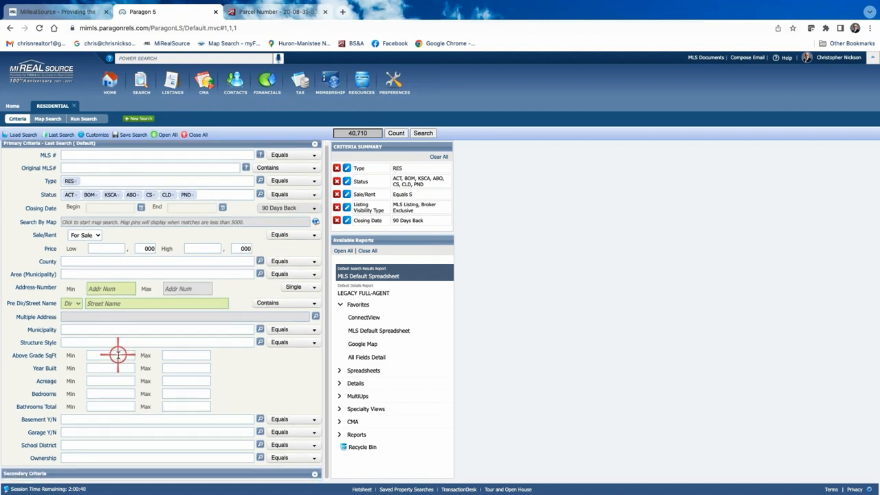
- Set Above Grade SqFt to a 1400 minimum and 1800 maximum
{"action": "left_click", "coordinate": [114, 355]}
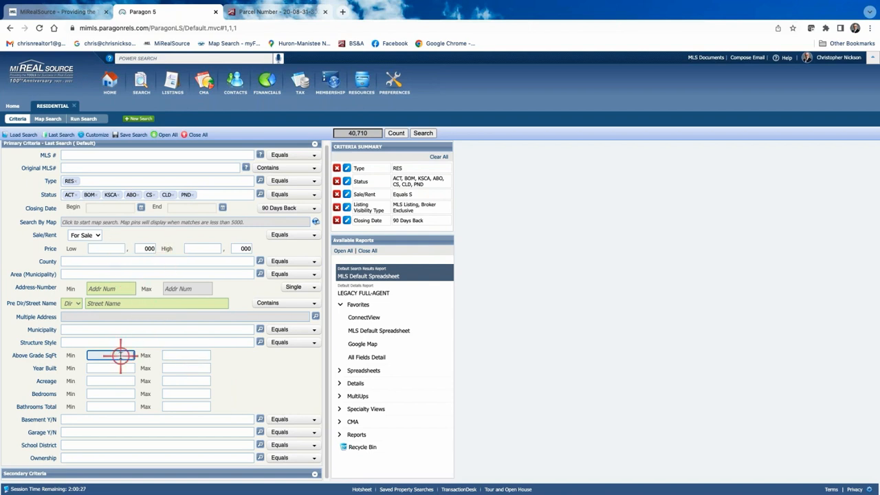
{"action": "type", "text": "1400"}
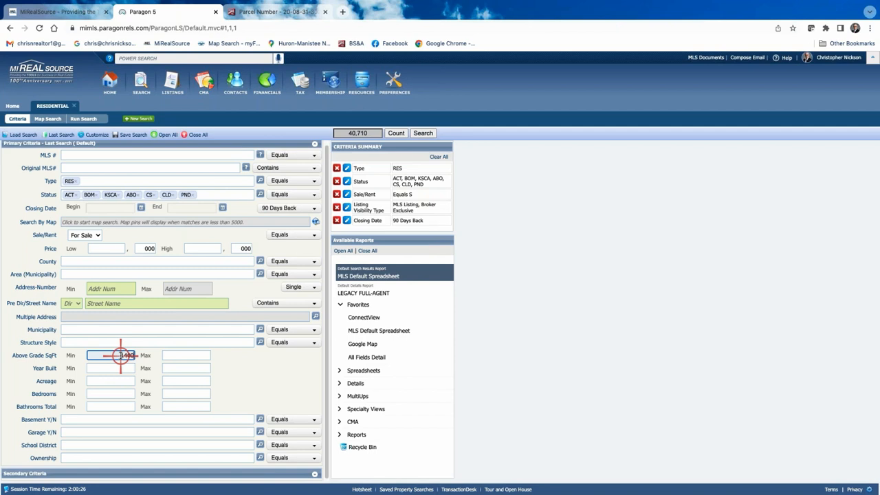
{"action": "left_click", "coordinate": [198, 355]}
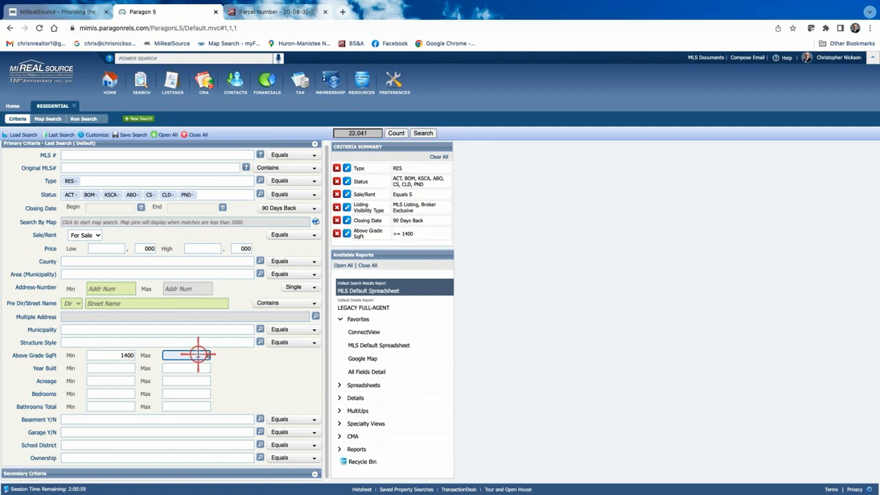
{"action": "type", "text": "1800"}
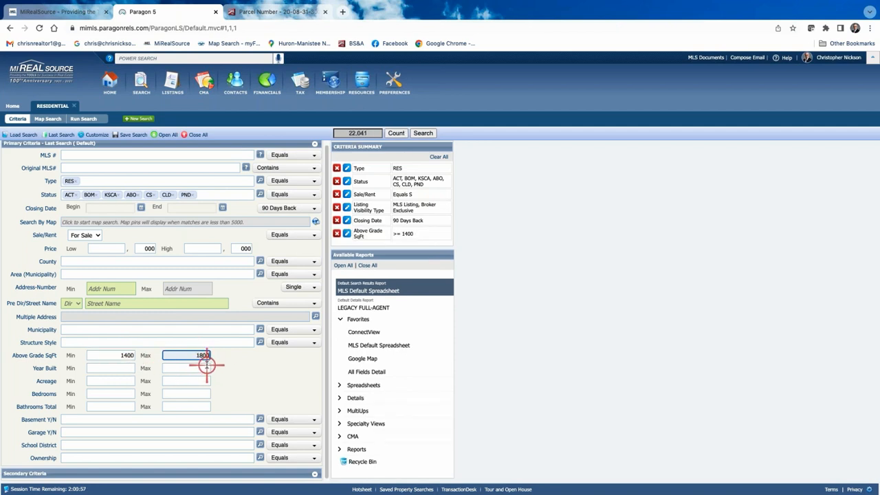
{"action": "left_click", "coordinate": [206, 368]}
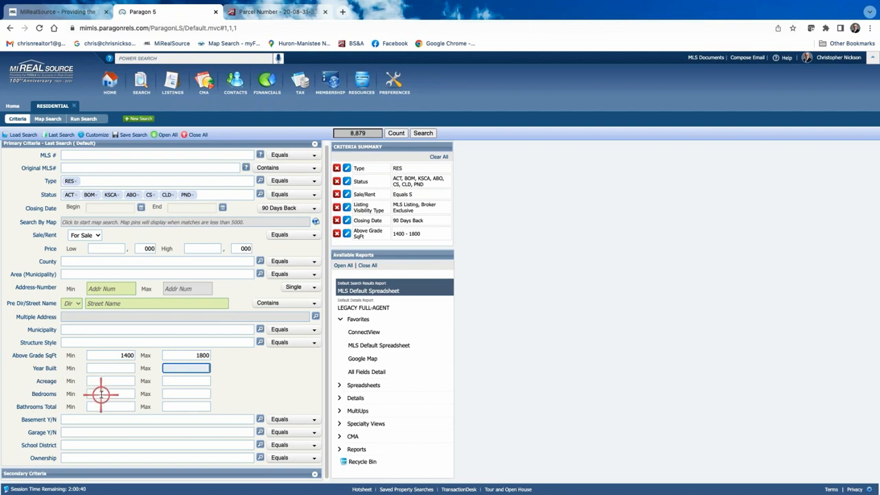
- Restrict the Structure Style to 1S (1 Story) homes
{"action": "left_click", "coordinate": [108, 342]}
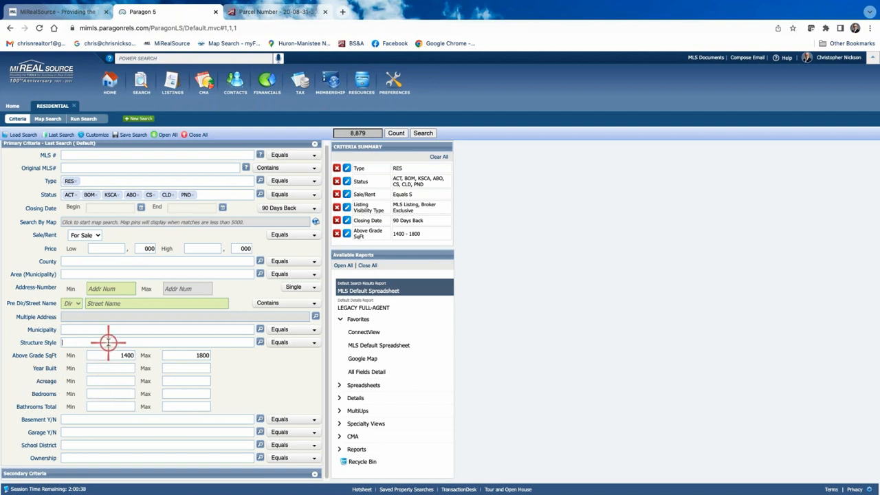
{"action": "left_click", "coordinate": [260, 342]}
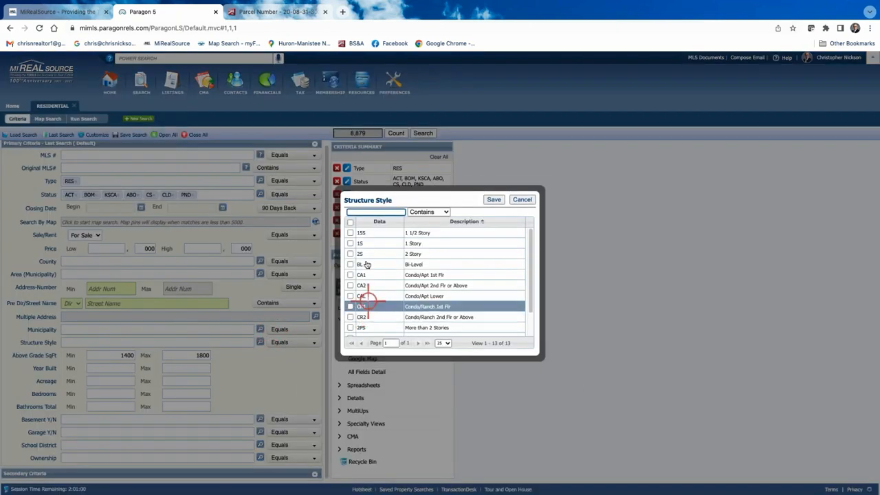
{"action": "left_click", "coordinate": [350, 244]}
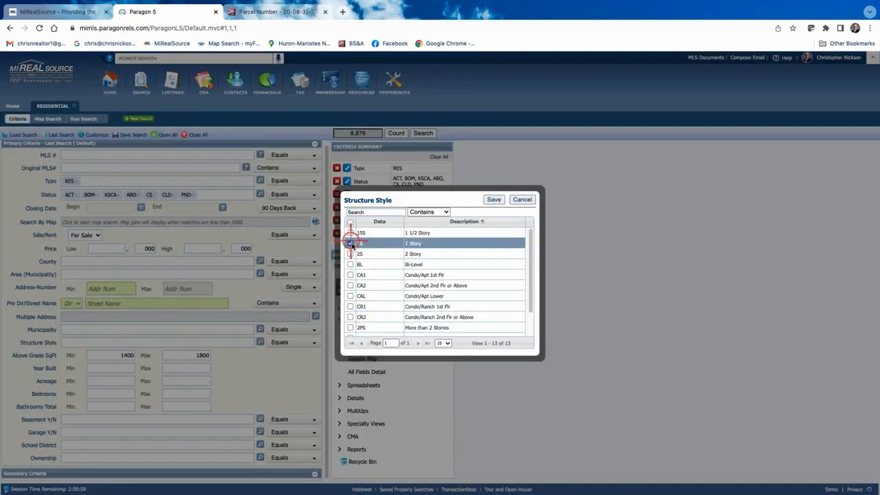
{"action": "left_click", "coordinate": [495, 199]}
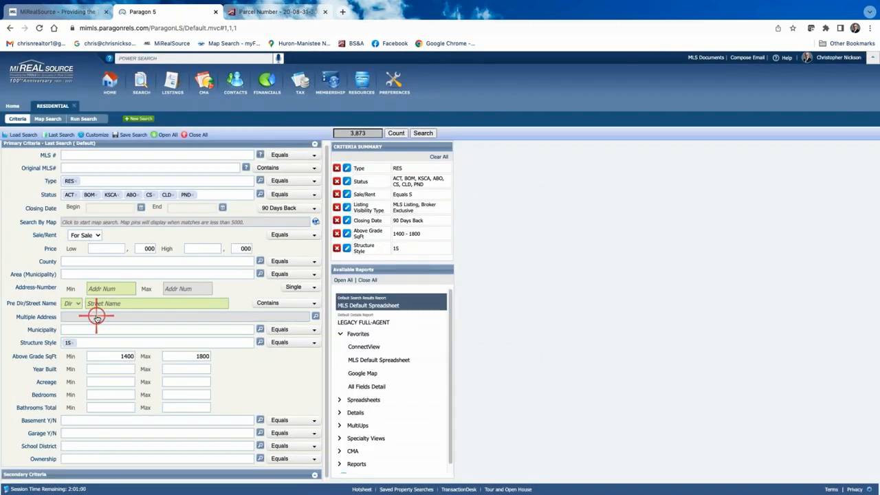
{"action": "left_click", "coordinate": [138, 222]}
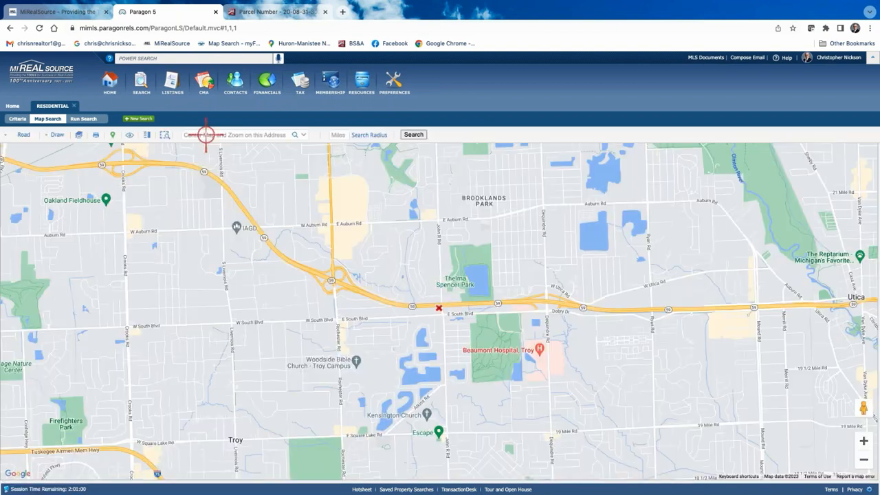
{"action": "left_click", "coordinate": [227, 135]}
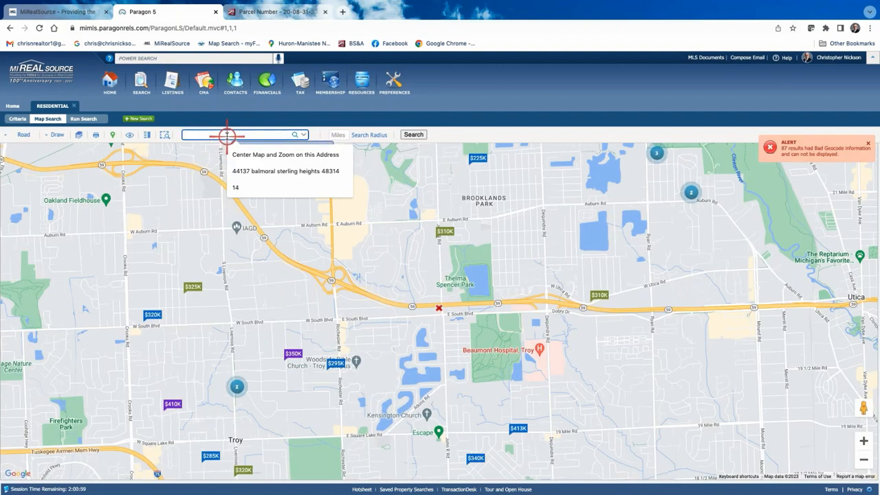
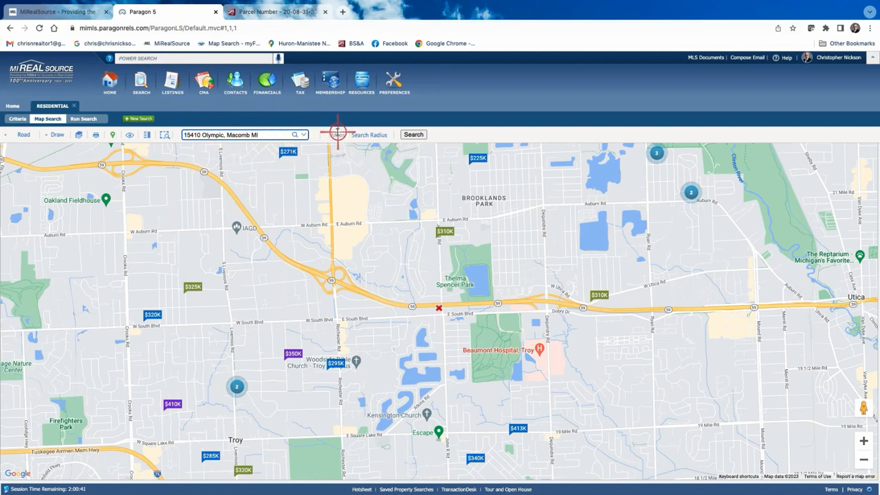
{"action": "left_click", "coordinate": [294, 136]}
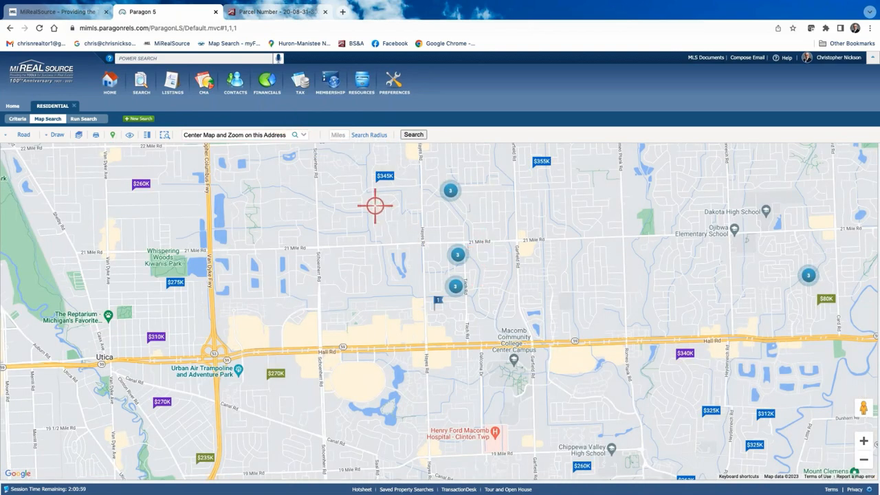
- Draw a 0.75-mile search radius circle around the map centre
{"action": "left_click", "coordinate": [339, 135]}
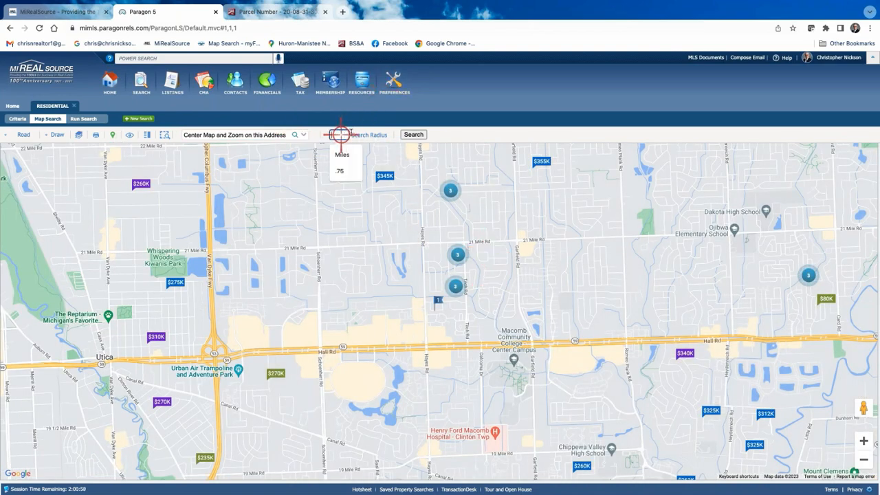
{"action": "left_click", "coordinate": [343, 172]}
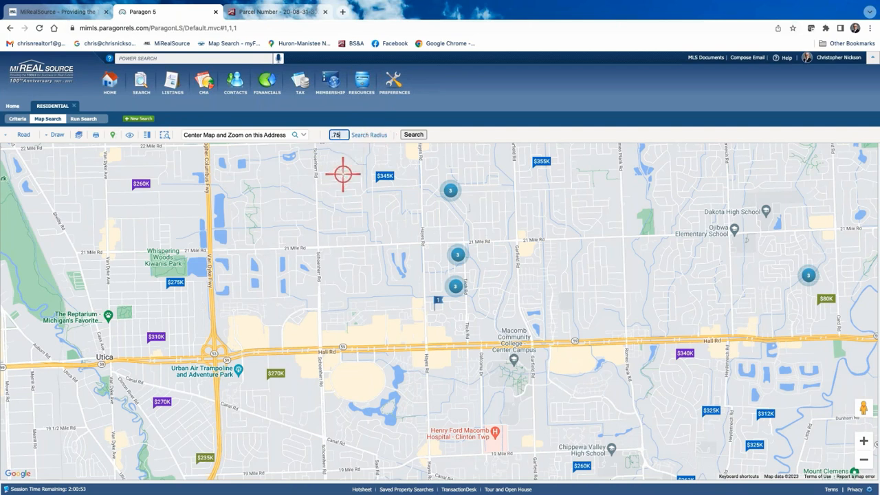
{"action": "left_click", "coordinate": [413, 135]}
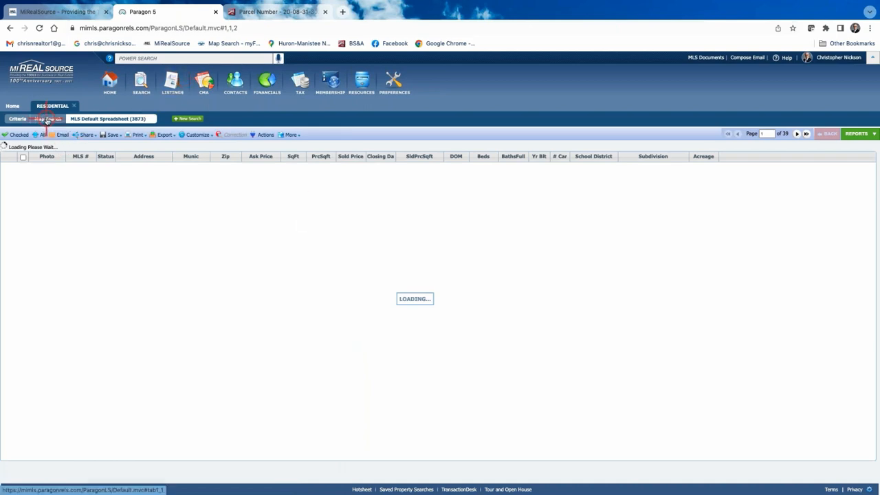
{"action": "left_click", "coordinate": [47, 120]}
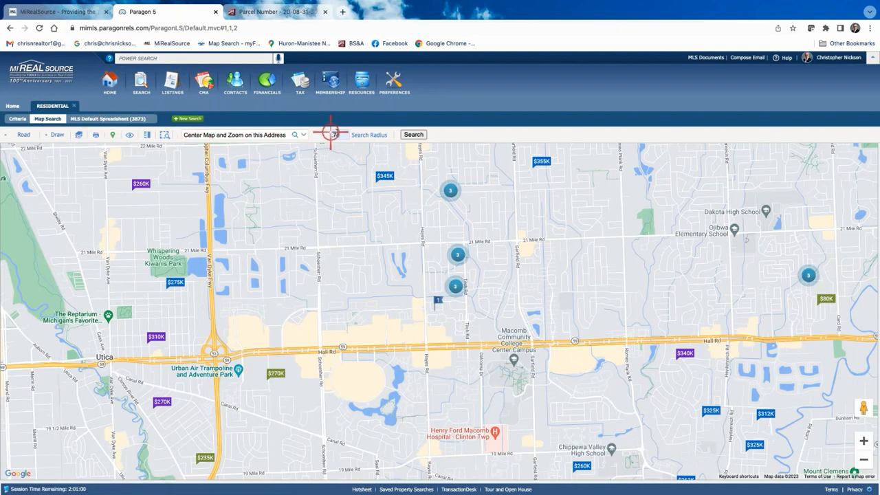
{"action": "left_click", "coordinate": [370, 135]}
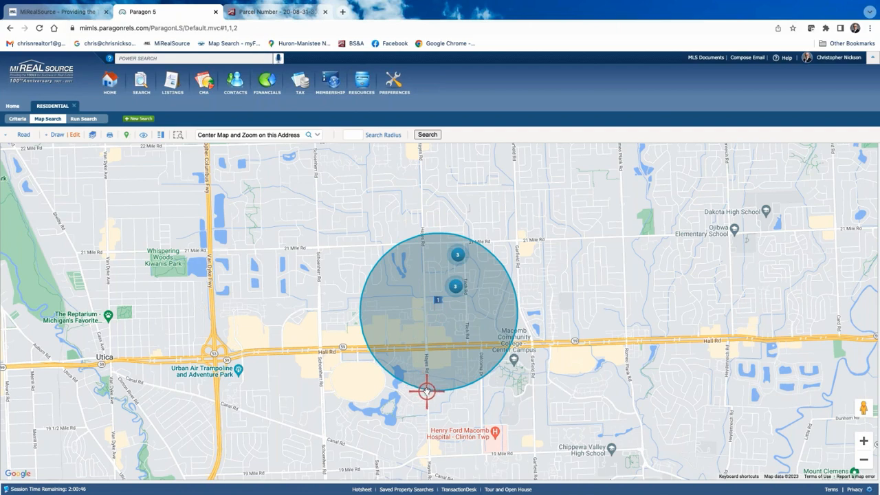
- Set the search Area to Macomb Twp (50008) on the criteria form and return to the map
{"action": "left_click", "coordinate": [19, 120]}
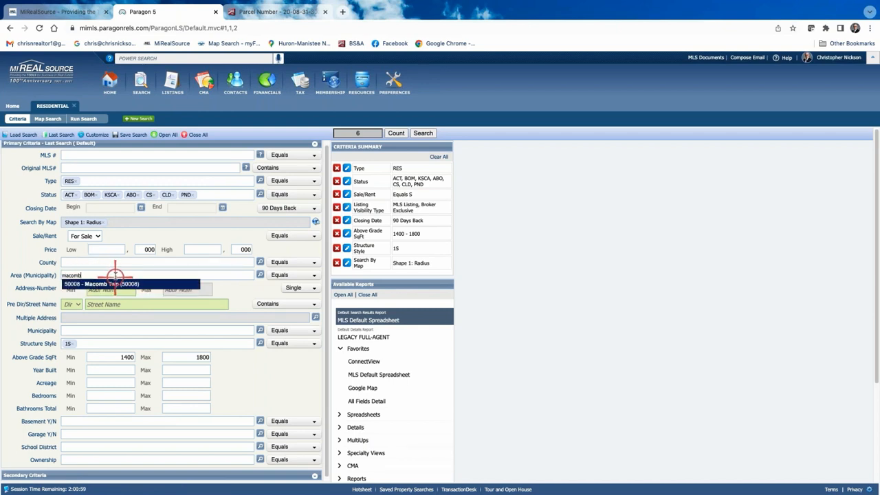
{"action": "left_click", "coordinate": [133, 283]}
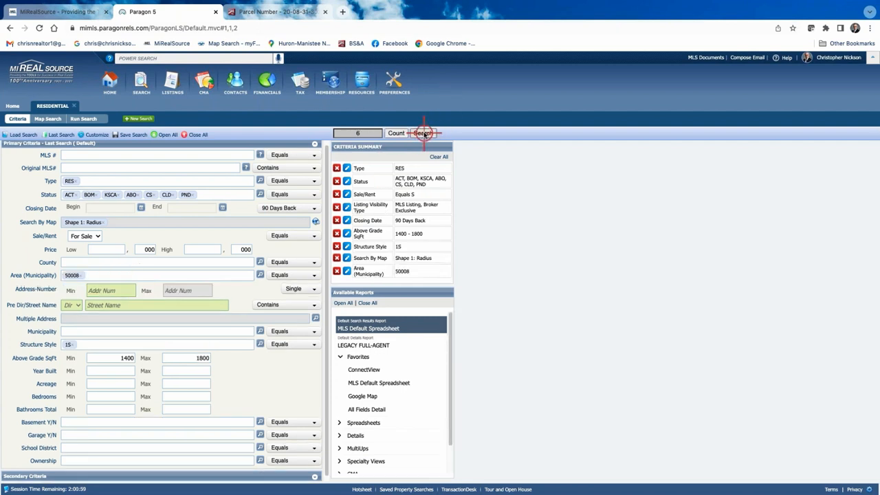
{"action": "left_click", "coordinate": [43, 120]}
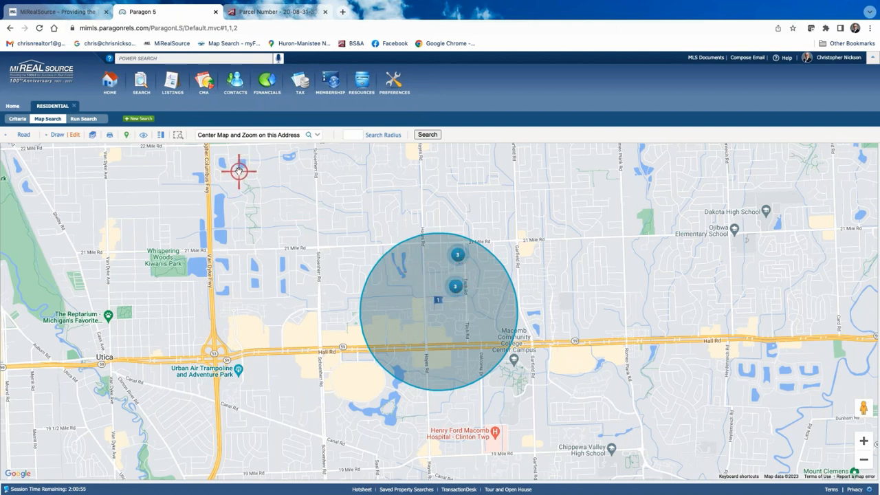
- Run the Macomb Twp radius search and show the MLS Default Spreadsheet of six listings
{"action": "left_click", "coordinate": [95, 119]}
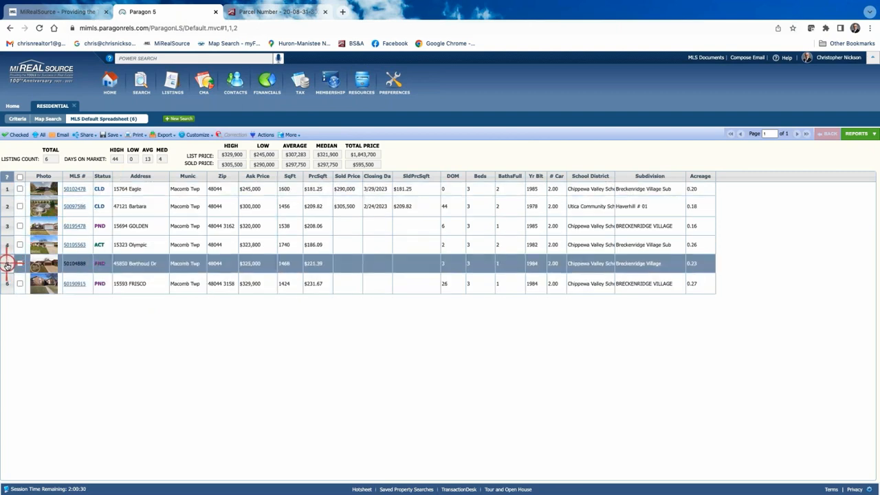
{"action": "left_click", "coordinate": [16, 119]}
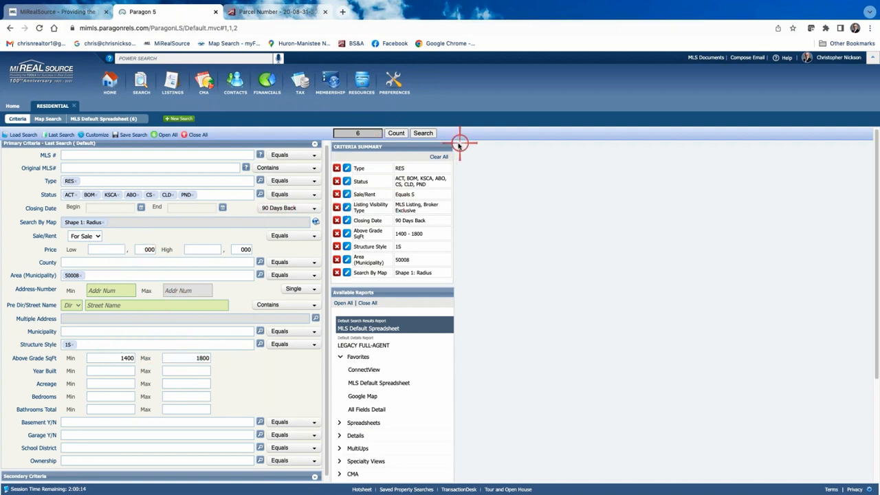
{"action": "left_click", "coordinate": [422, 133]}
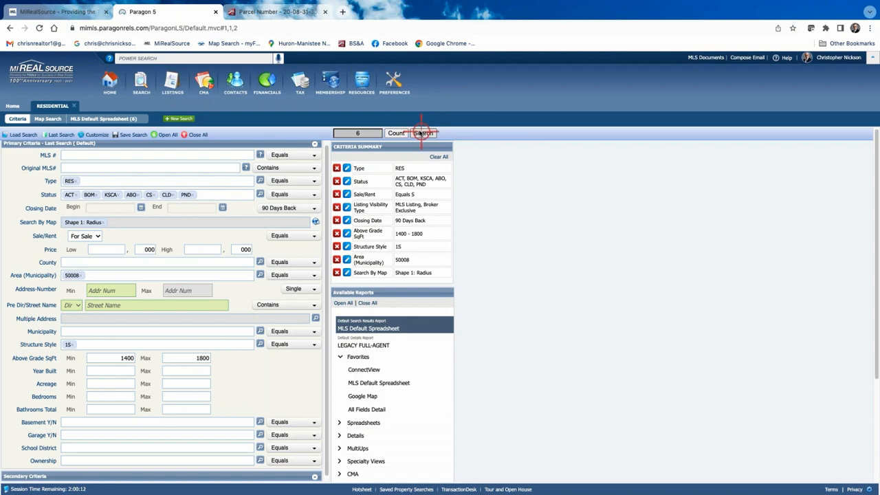
{"action": "left_click", "coordinate": [110, 119]}
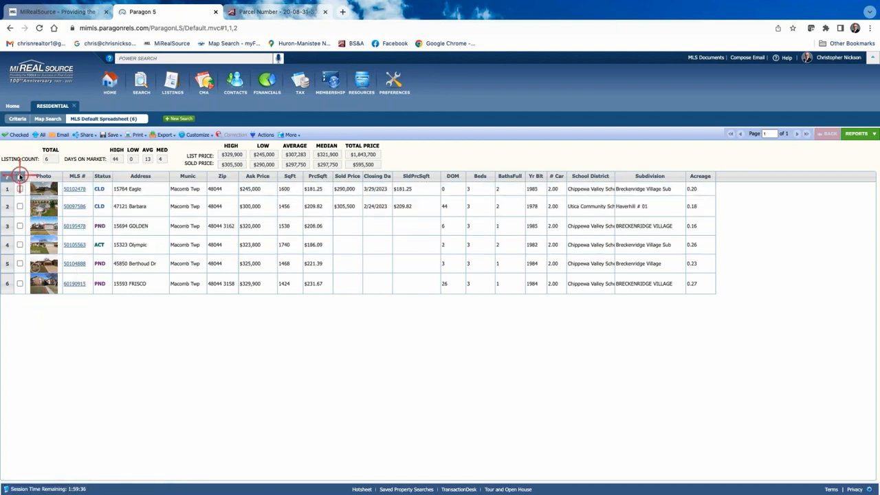
{"action": "left_click", "coordinate": [72, 189]}
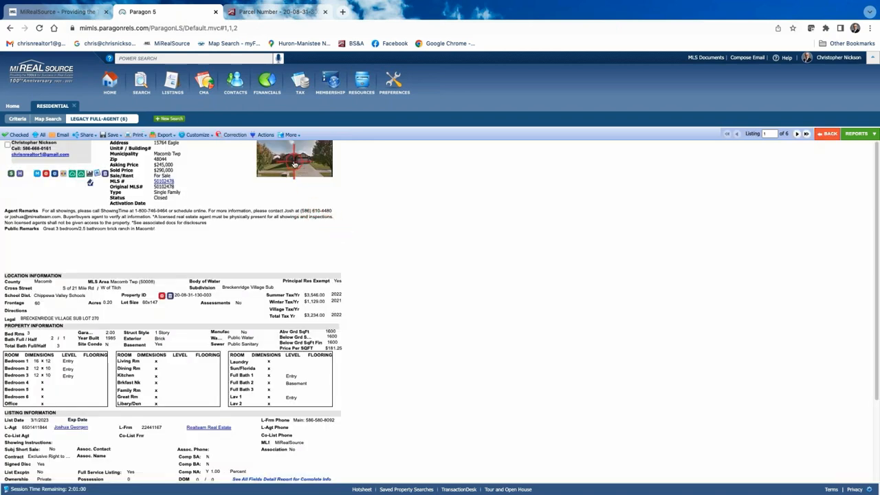
{"action": "left_click", "coordinate": [294, 160]}
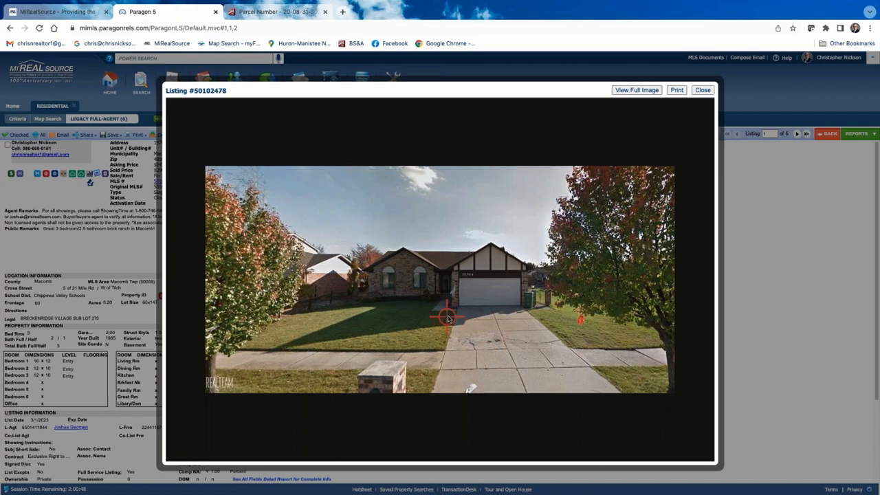
{"action": "left_click", "coordinate": [703, 90]}
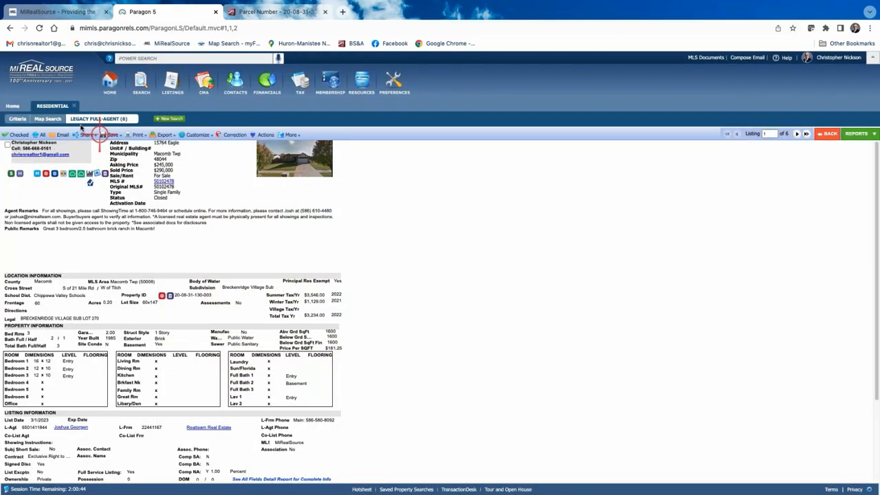
{"action": "left_click", "coordinate": [828, 133]}
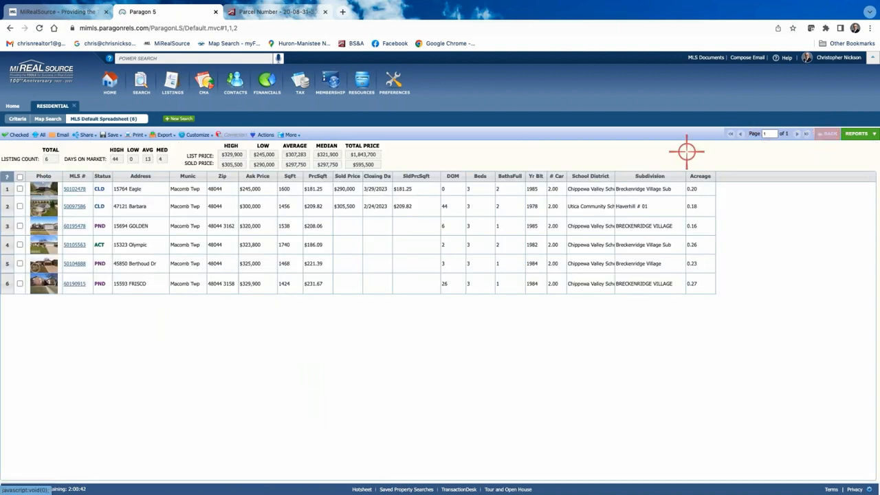
{"action": "left_click", "coordinate": [74, 207]}
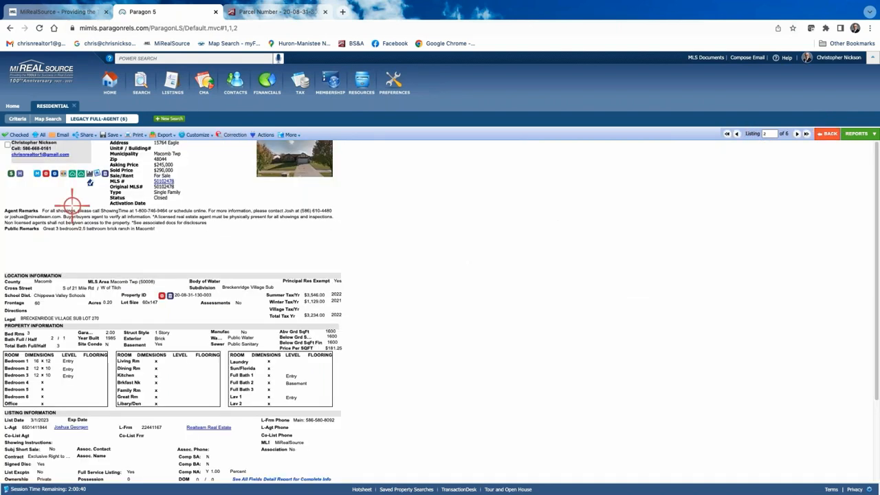
{"action": "left_click", "coordinate": [298, 165]}
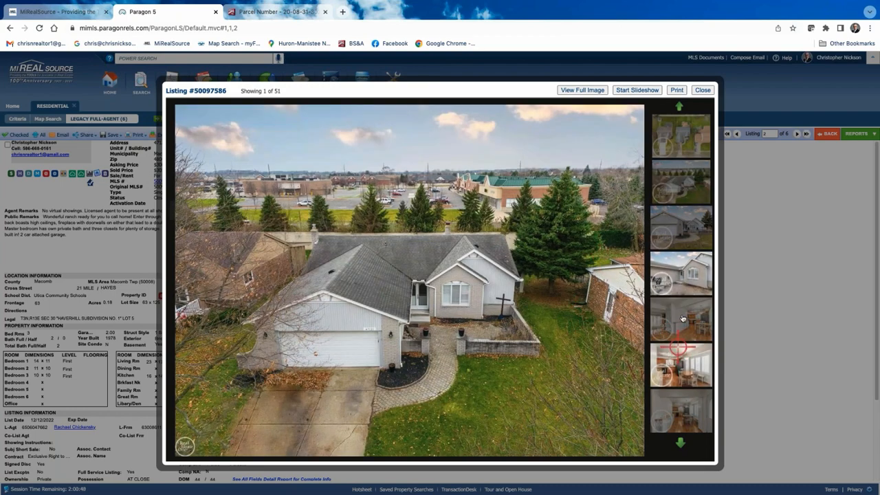
{"action": "left_click", "coordinate": [683, 318]}
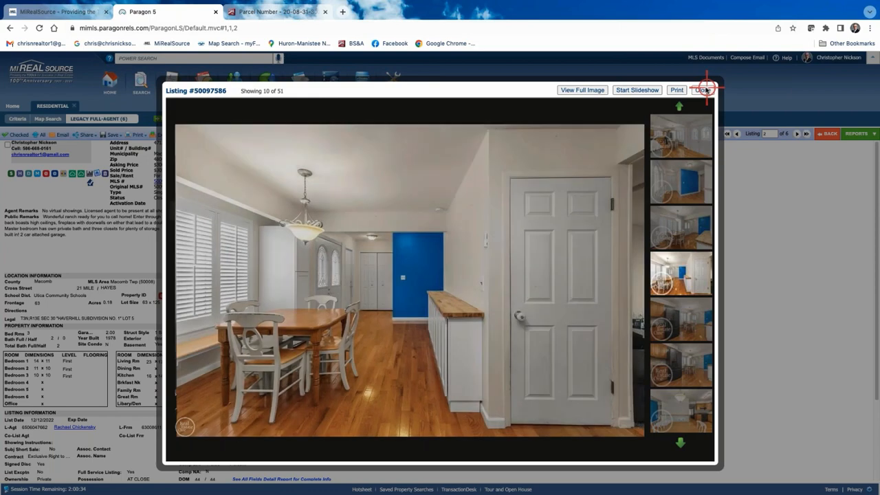
{"action": "left_click", "coordinate": [707, 90]}
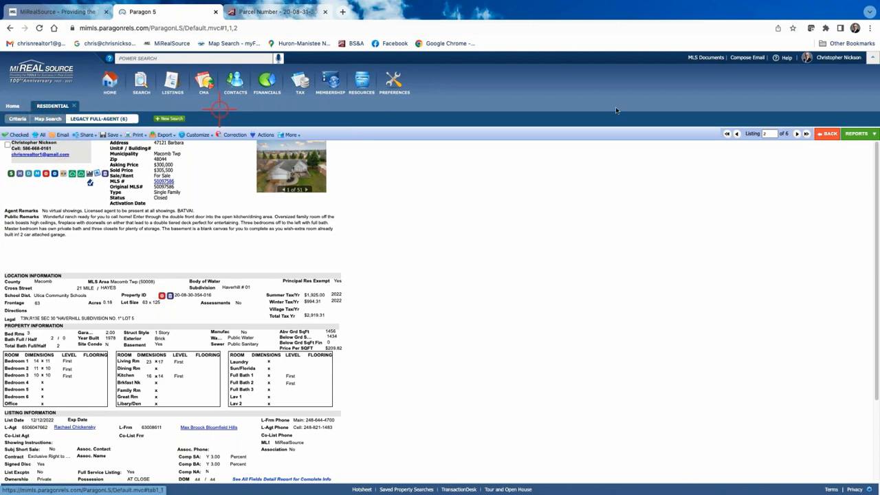
{"action": "left_click", "coordinate": [829, 134]}
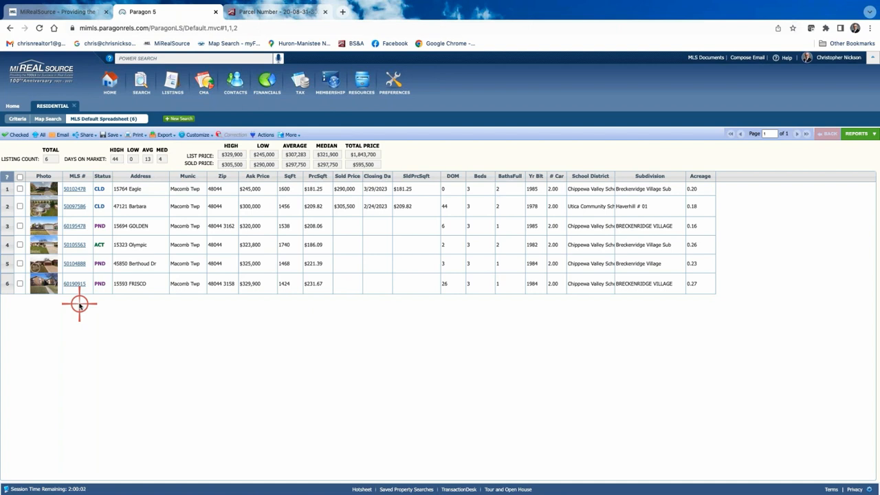
{"action": "left_click", "coordinate": [20, 189]}
{"action": "left_click", "coordinate": [20, 206]}
{"action": "left_click", "coordinate": [20, 225]}
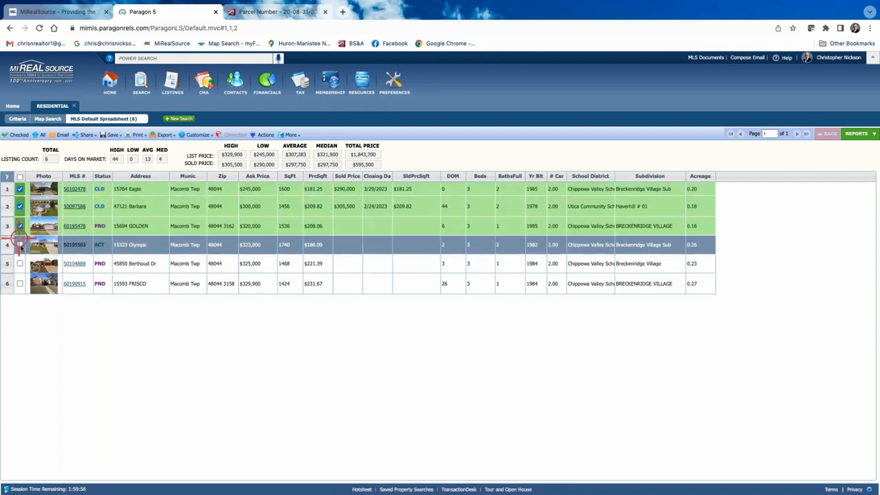
{"action": "left_click", "coordinate": [20, 244]}
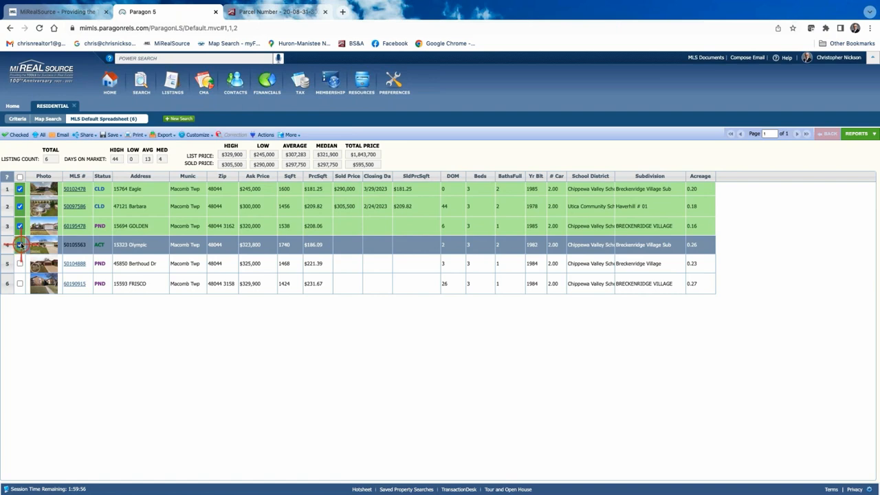
{"action": "left_click", "coordinate": [20, 177]}
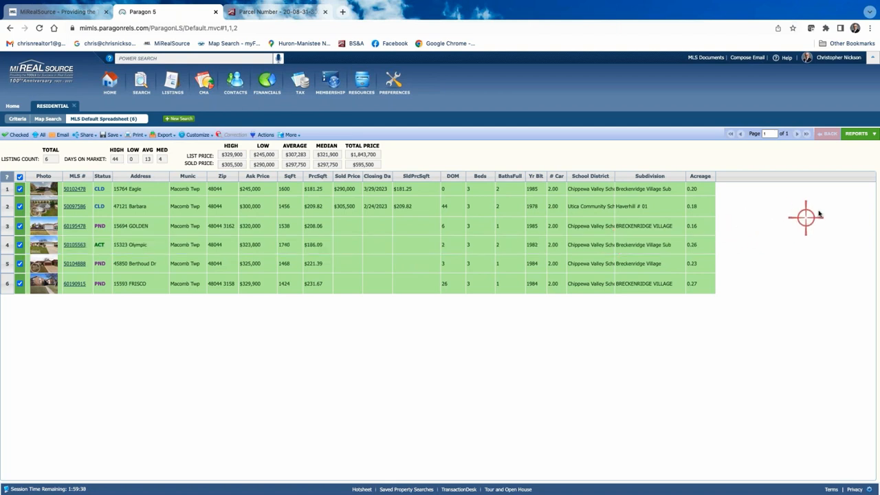
{"action": "left_click", "coordinate": [857, 135]}
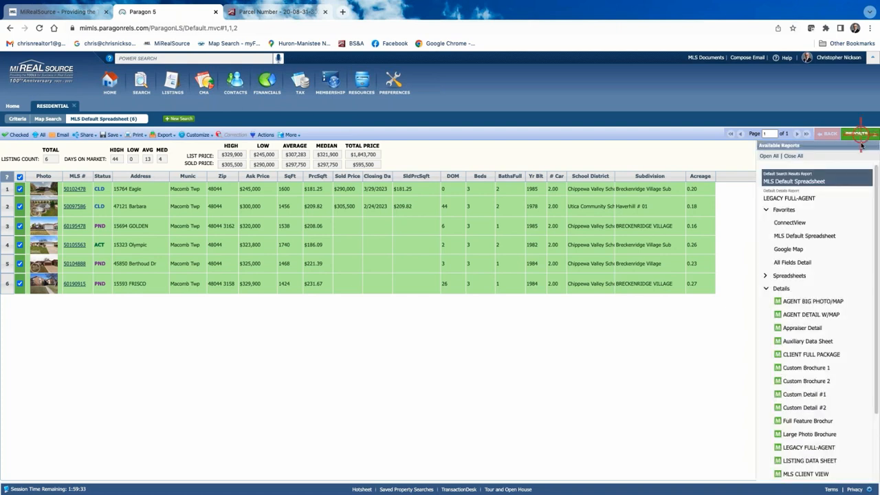
- Open the CMA Quick View report for the six chosen listings
{"action": "left_click", "coordinate": [766, 288]}
{"action": "left_click", "coordinate": [766, 328]}
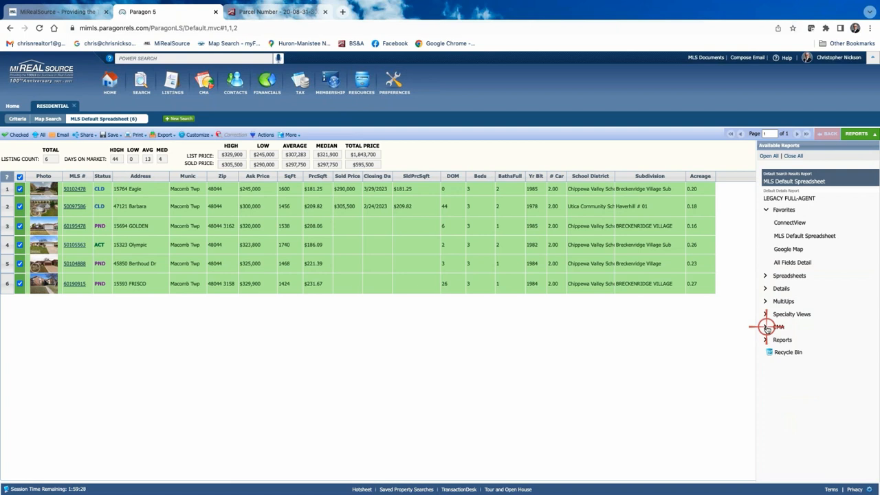
{"action": "left_click", "coordinate": [766, 327]}
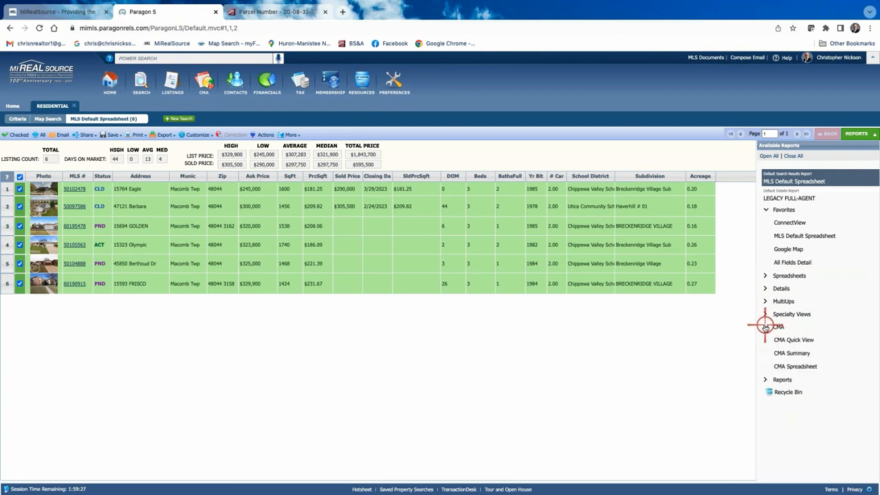
{"action": "left_click", "coordinate": [806, 341]}
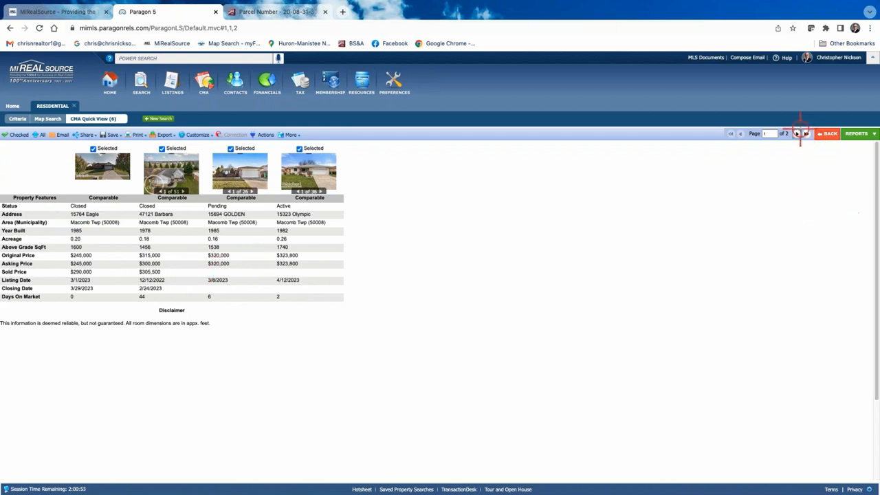
- Page to the second page of comps, then switch to the CMA Spreadsheet report
{"action": "left_click", "coordinate": [798, 133]}
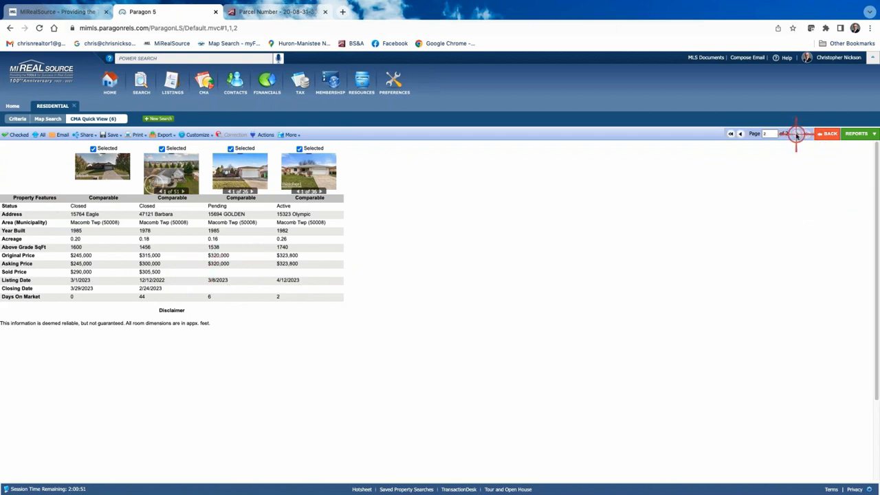
{"action": "left_click", "coordinate": [858, 135]}
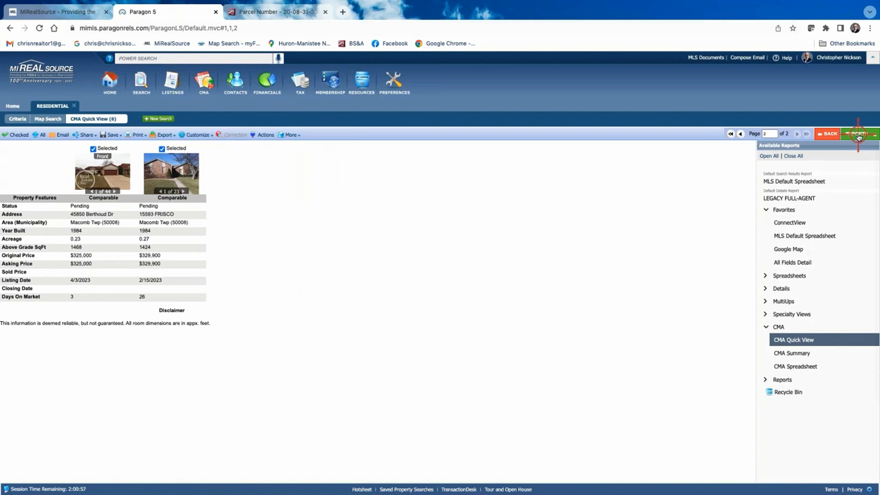
{"action": "left_click", "coordinate": [795, 366]}
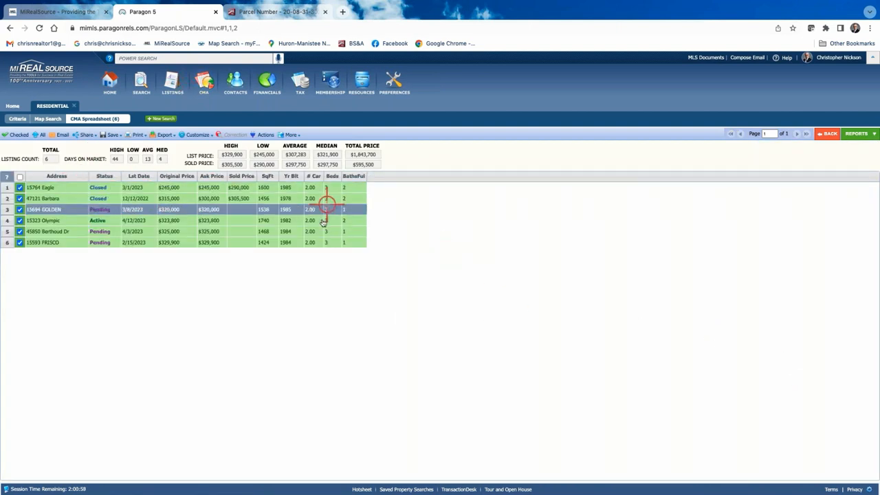
- Switch to the CMA Summary report showing 1 active, 2 sold and 3 pending comps
{"action": "left_click", "coordinate": [857, 136]}
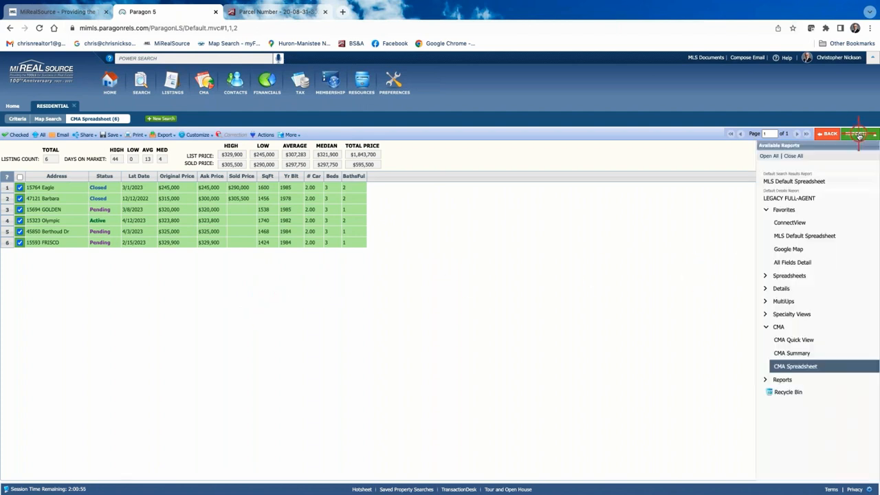
{"action": "left_click", "coordinate": [789, 353]}
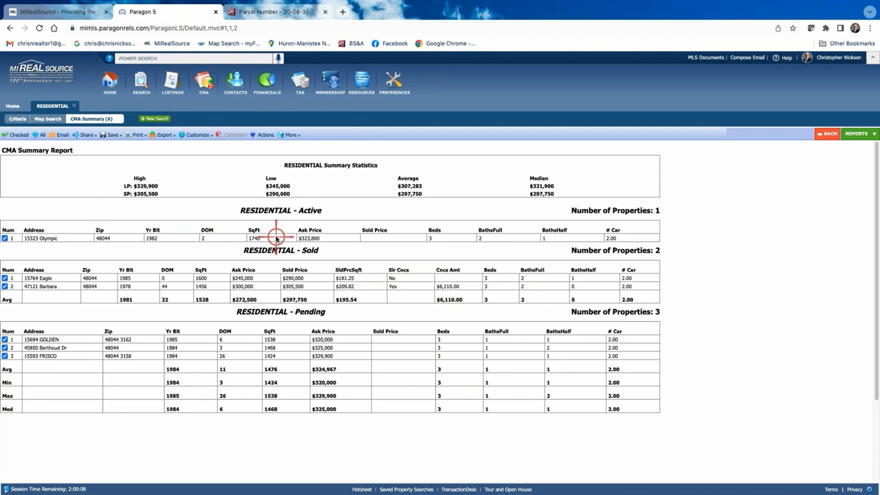
{"action": "left_click", "coordinate": [194, 136]}
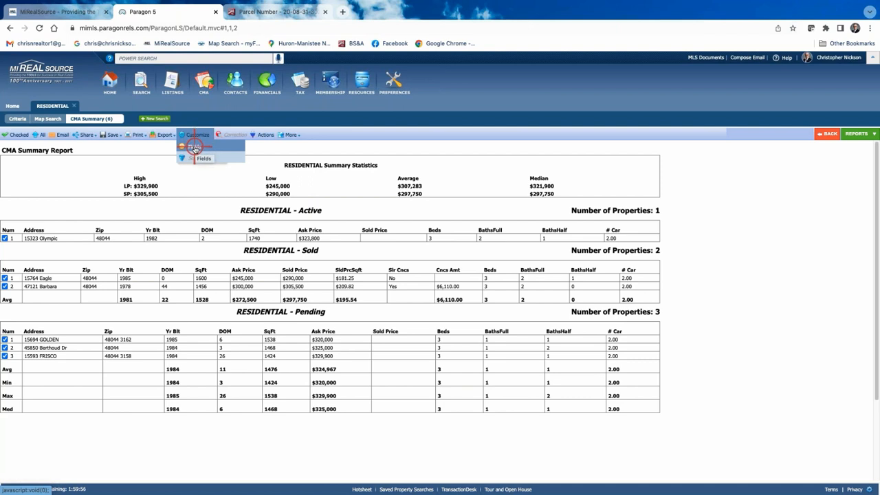
{"action": "left_click", "coordinate": [195, 148]}
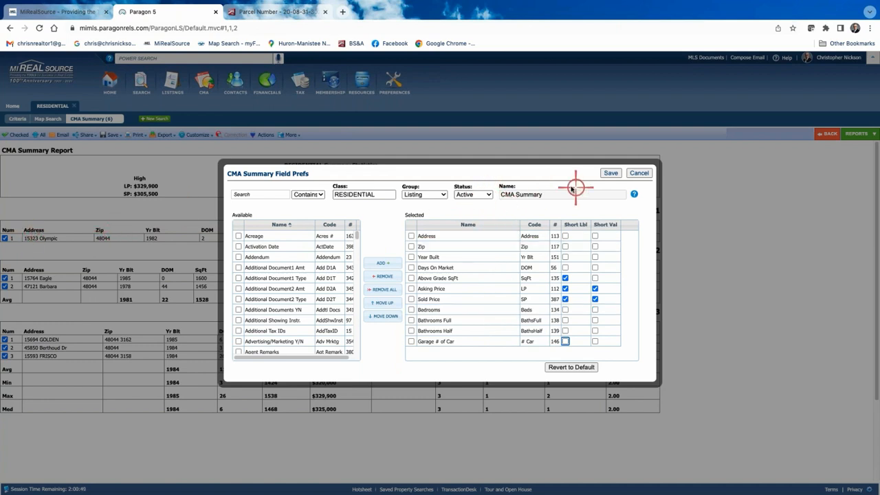
{"action": "left_click", "coordinate": [637, 173]}
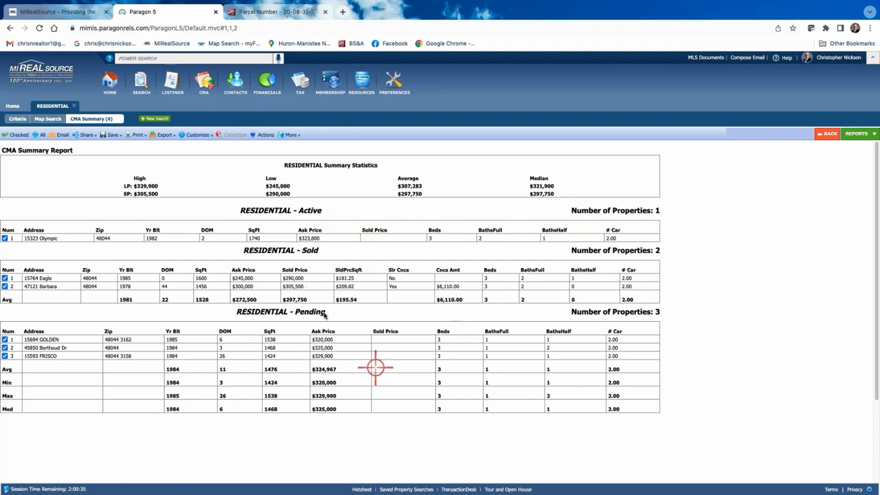
{"action": "left_click", "coordinate": [196, 135]}
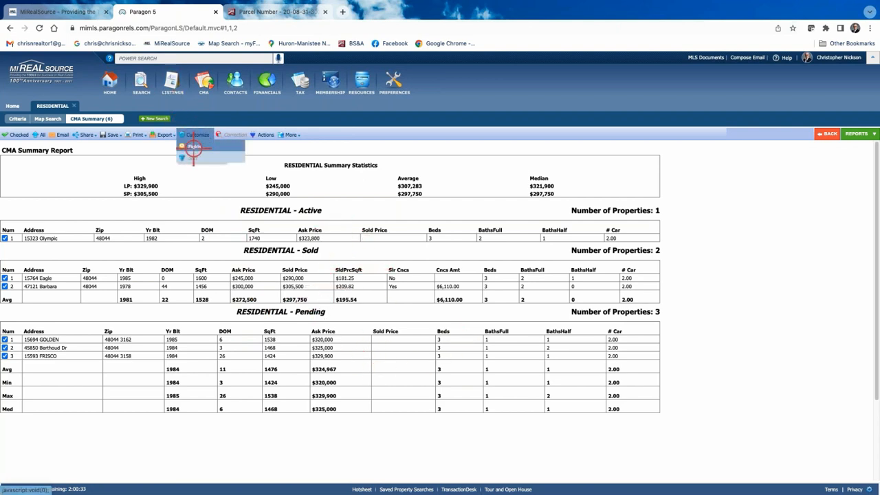
- Review the fields currently in the Active section, such as Bathrooms Half
{"action": "left_click", "coordinate": [195, 148]}
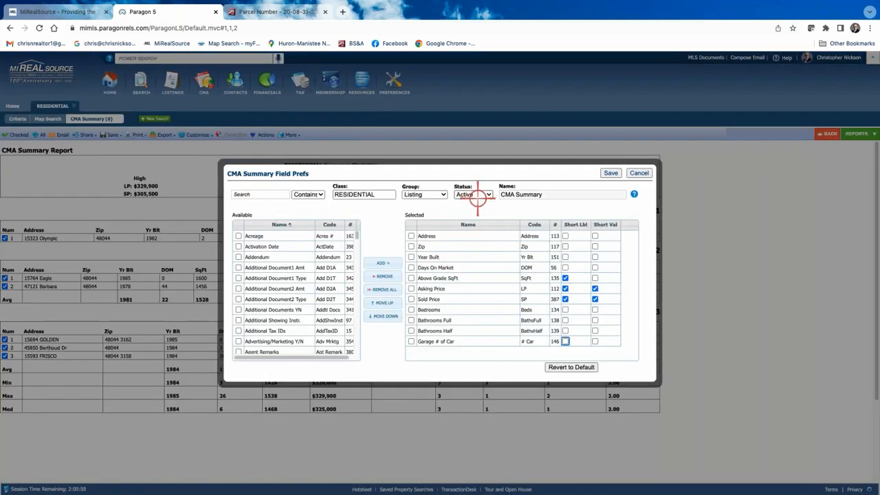
{"action": "left_click", "coordinate": [448, 237]}
{"action": "left_click_drag", "start_coordinate": [451, 267], "coordinate": [447, 342]}
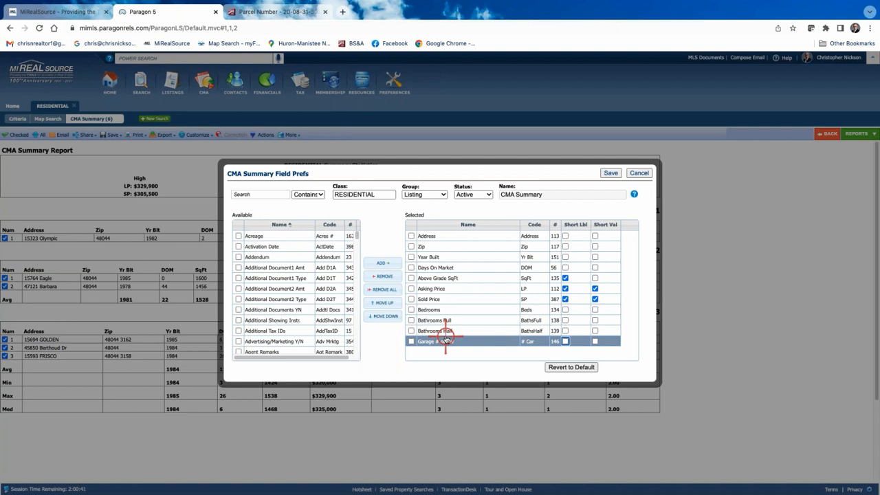
{"action": "left_click", "coordinate": [454, 333]}
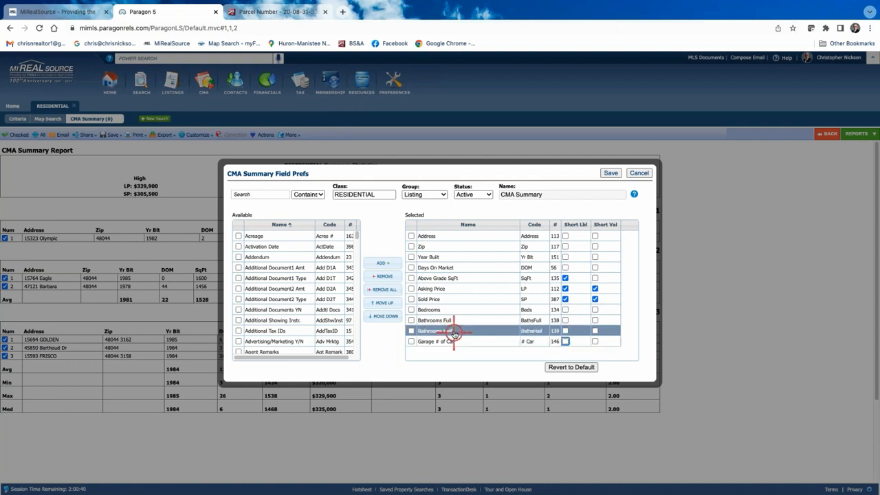
- Try adding Acreage to the selected fields, then take it back out
{"action": "left_click", "coordinate": [244, 193]}
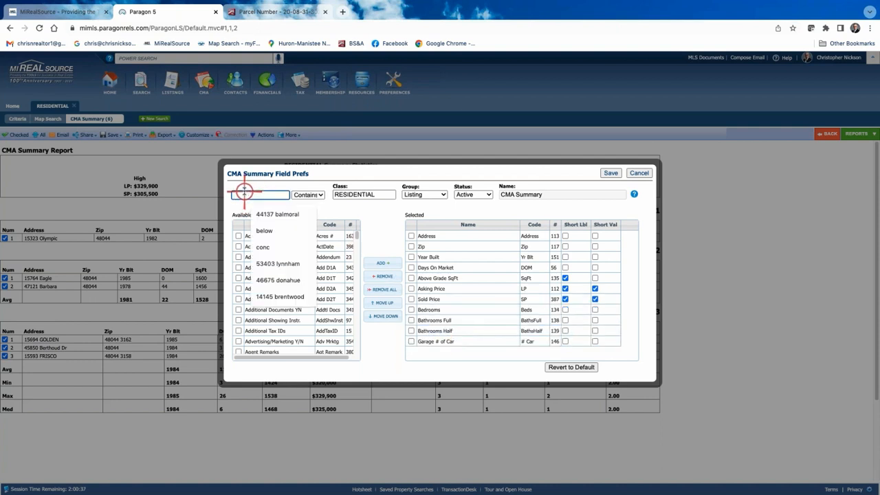
{"action": "left_click", "coordinate": [383, 216]}
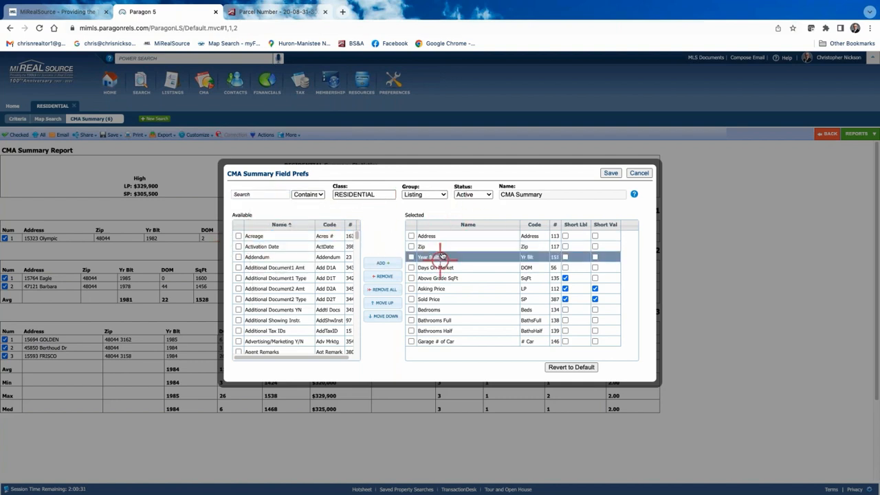
{"action": "left_click", "coordinate": [238, 236]}
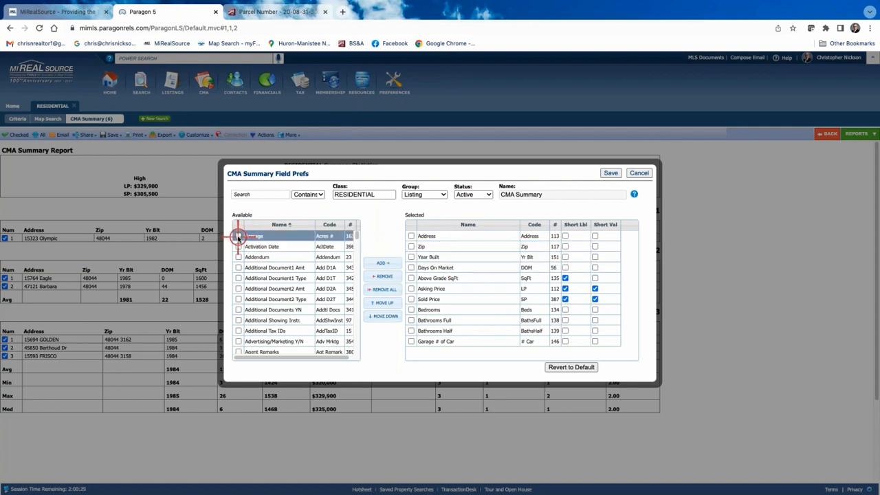
{"action": "left_click", "coordinate": [383, 263]}
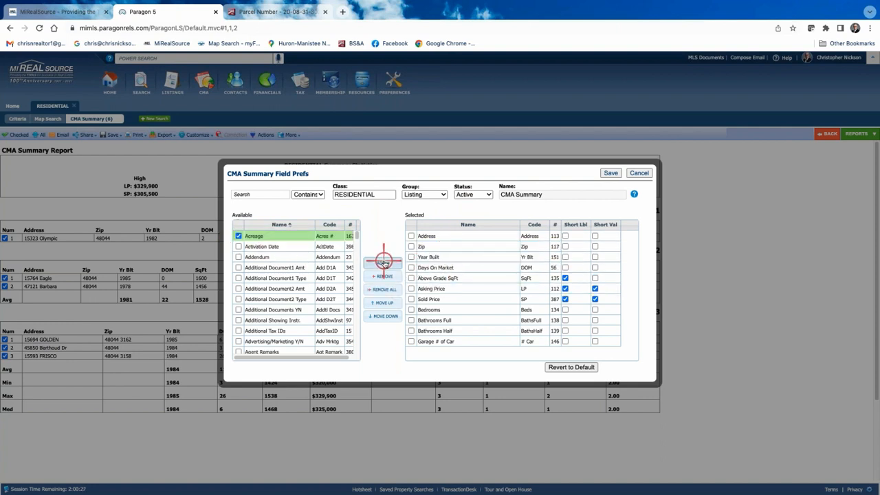
{"action": "left_click", "coordinate": [383, 262]}
{"action": "left_click", "coordinate": [412, 352]}
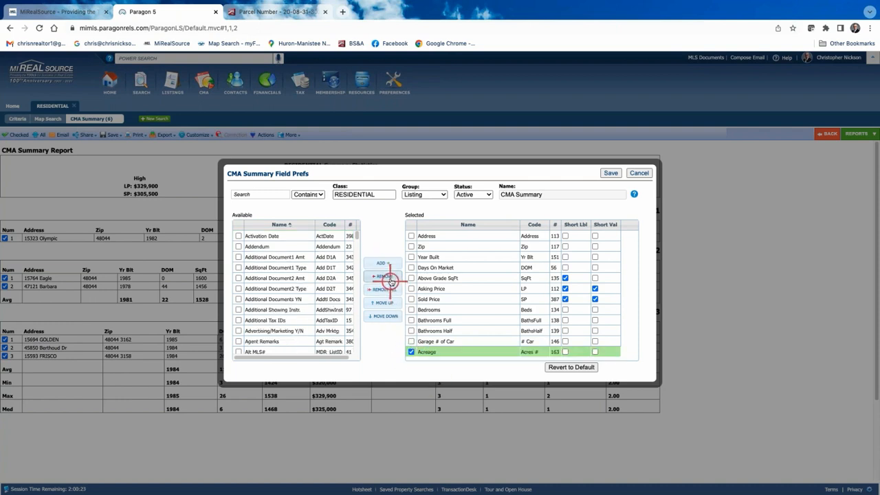
{"action": "left_click", "coordinate": [387, 277]}
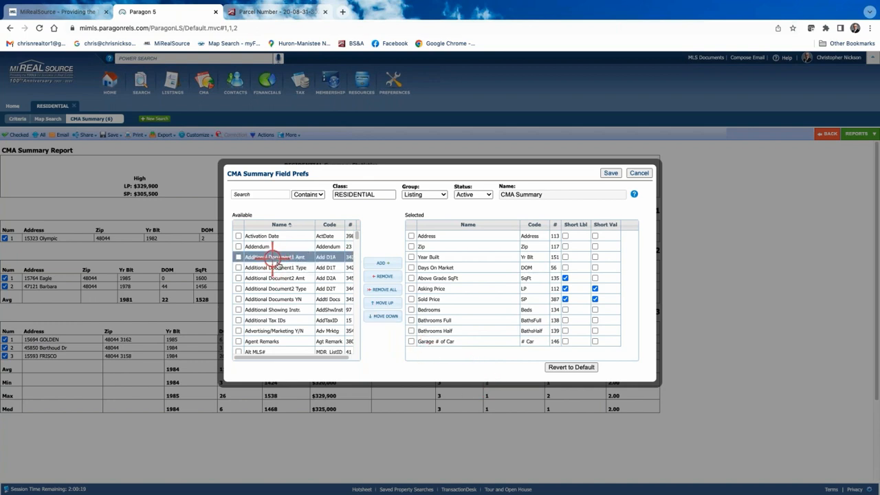
{"action": "scroll", "coordinate": [313, 286], "scroll_direction": "down", "scroll_amount": 5}
{"action": "scroll", "coordinate": [309, 287], "scroll_direction": "up", "scroll_amount": 5}
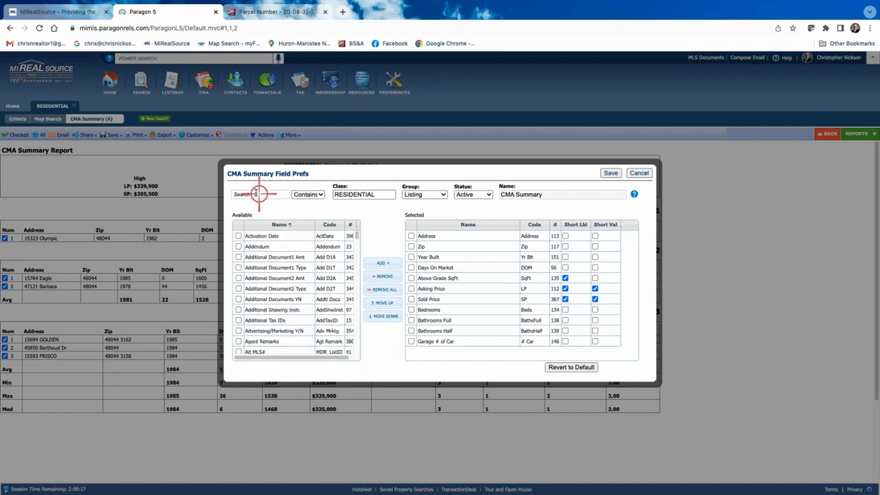
- Search 'ac', add Acreage, place it right after Zip and save
{"action": "left_click", "coordinate": [255, 194]}
{"action": "type", "text": "ac"}
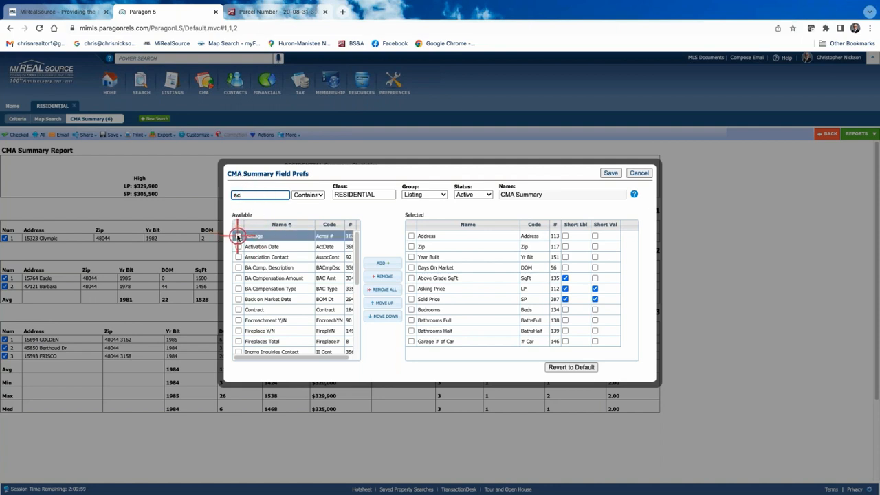
{"action": "double_click", "coordinate": [239, 236]}
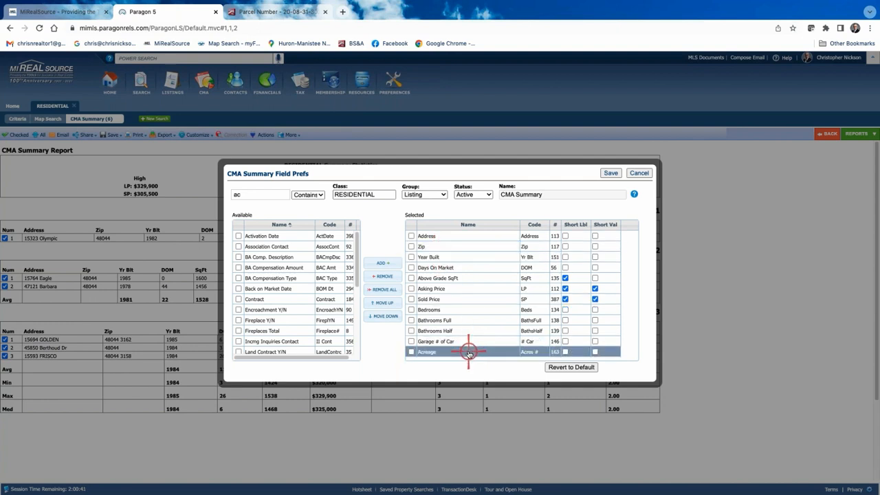
{"action": "left_click_drag", "start_coordinate": [469, 353], "coordinate": [475, 257]}
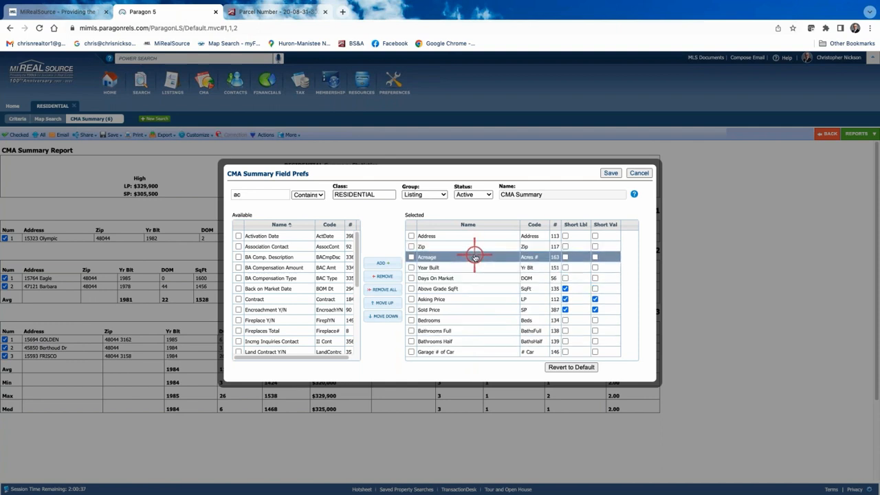
{"action": "left_click", "coordinate": [612, 173]}
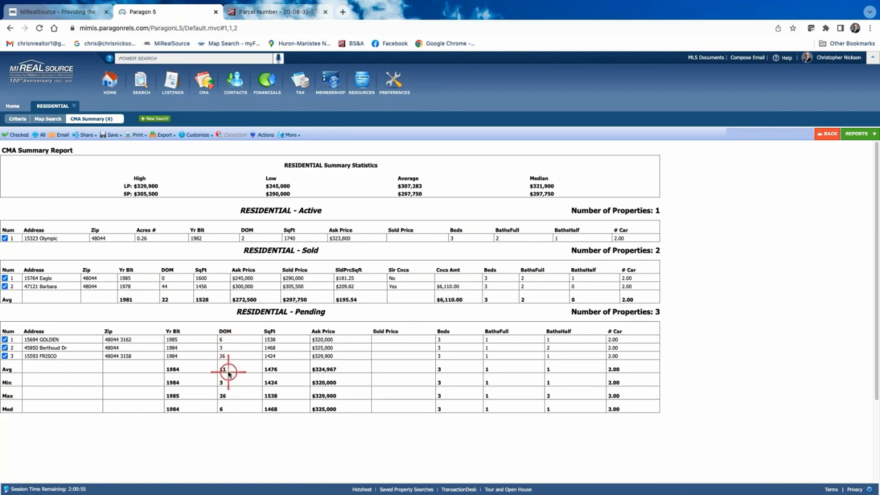
- Add Acreage after Zip to the Sold listing fields and save the changes
{"action": "left_click", "coordinate": [194, 135]}
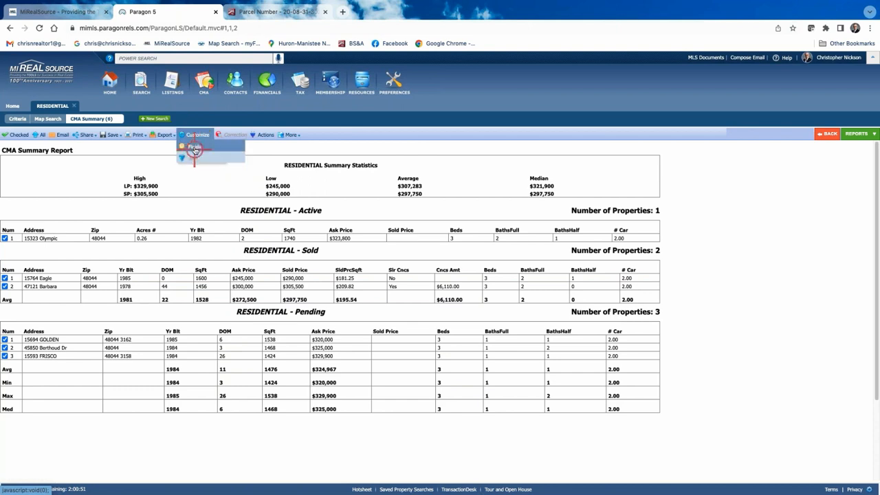
{"action": "left_click", "coordinate": [196, 147]}
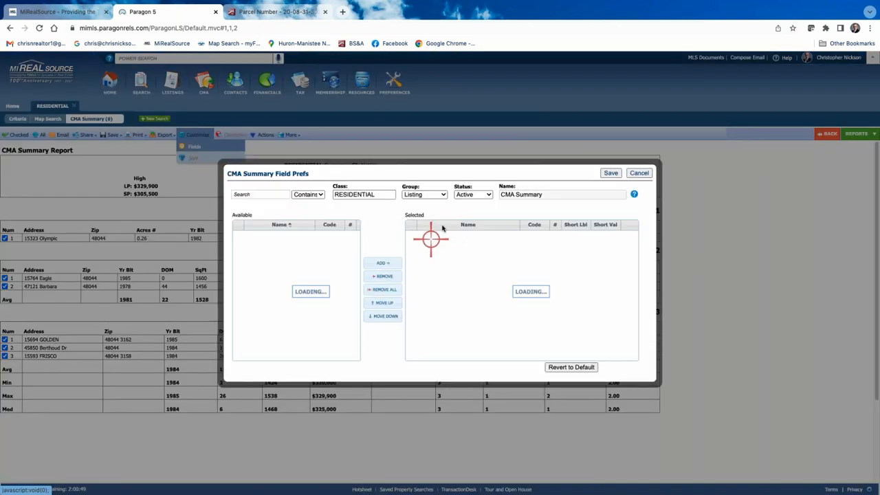
{"action": "left_click", "coordinate": [489, 195]}
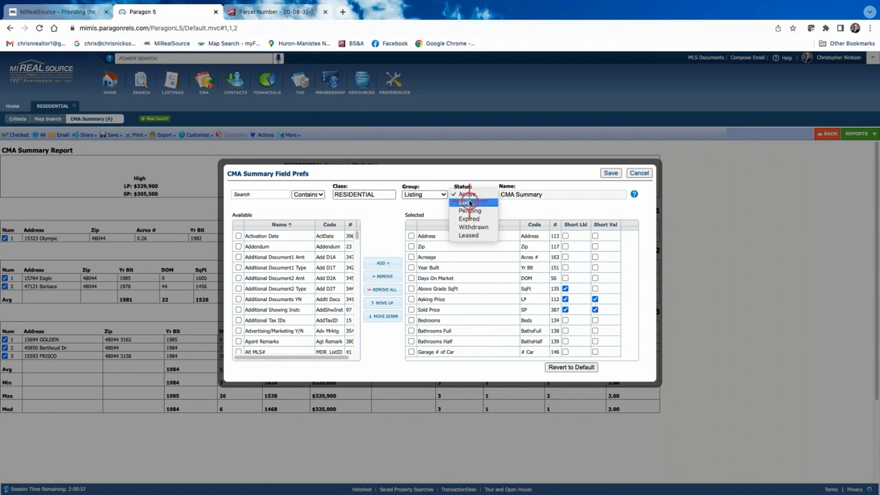
{"action": "left_click", "coordinate": [470, 203]}
{"action": "left_click", "coordinate": [238, 235]}
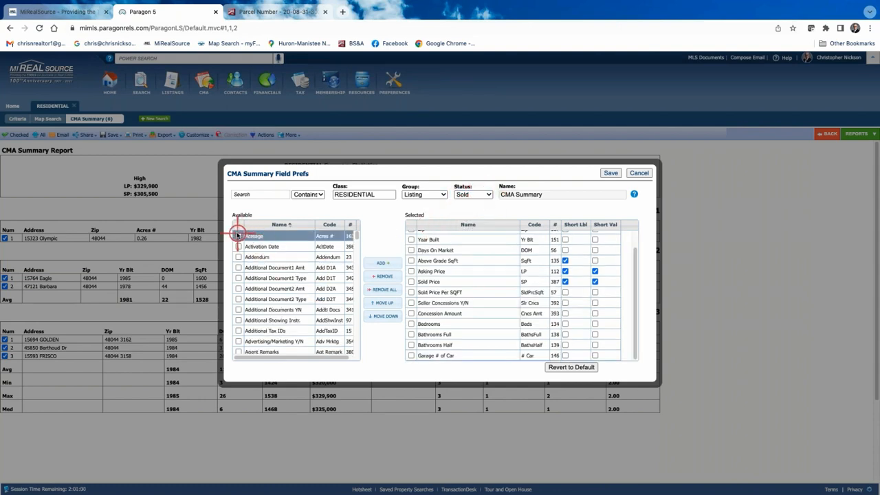
{"action": "left_click_drag", "start_coordinate": [238, 235], "coordinate": [471, 262]}
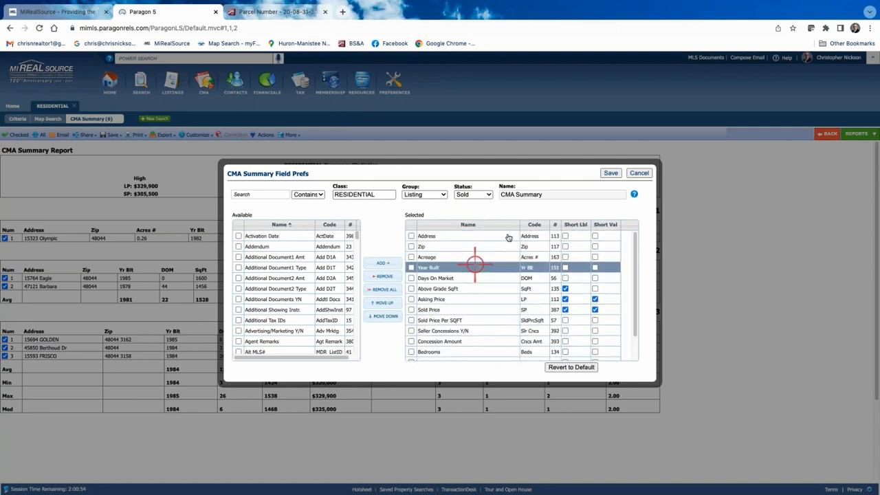
{"action": "left_click", "coordinate": [611, 173]}
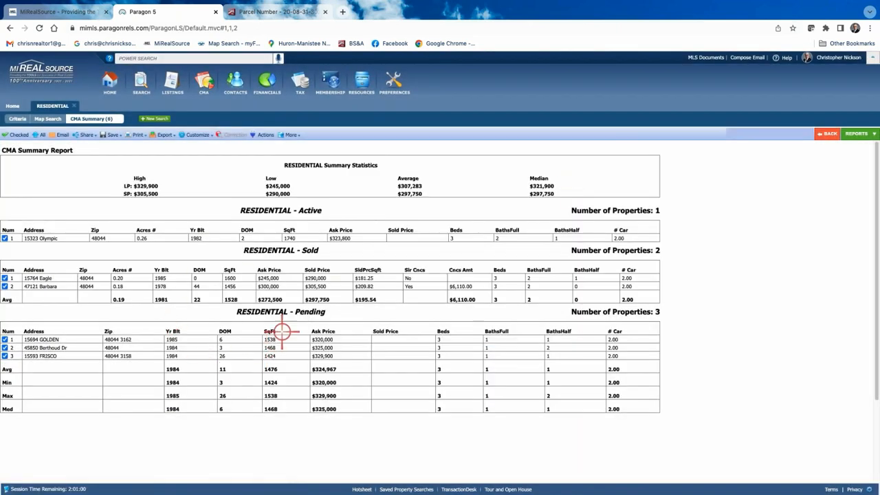
- For Pending listings, add Acreage and move it just below Zip
{"action": "left_click", "coordinate": [195, 134]}
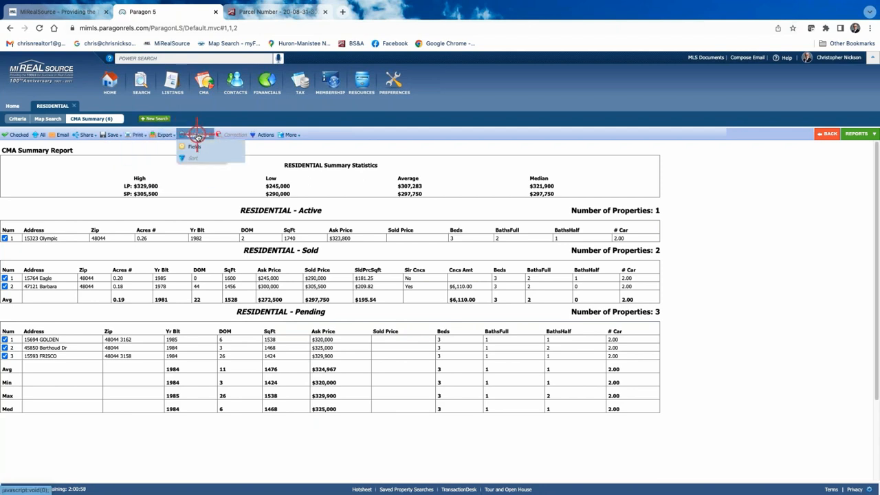
{"action": "left_click", "coordinate": [194, 147]}
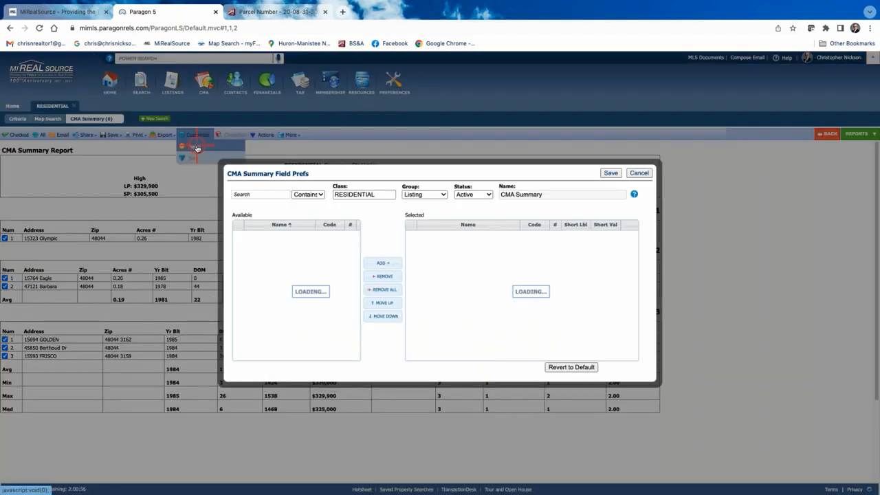
{"action": "left_click", "coordinate": [486, 195]}
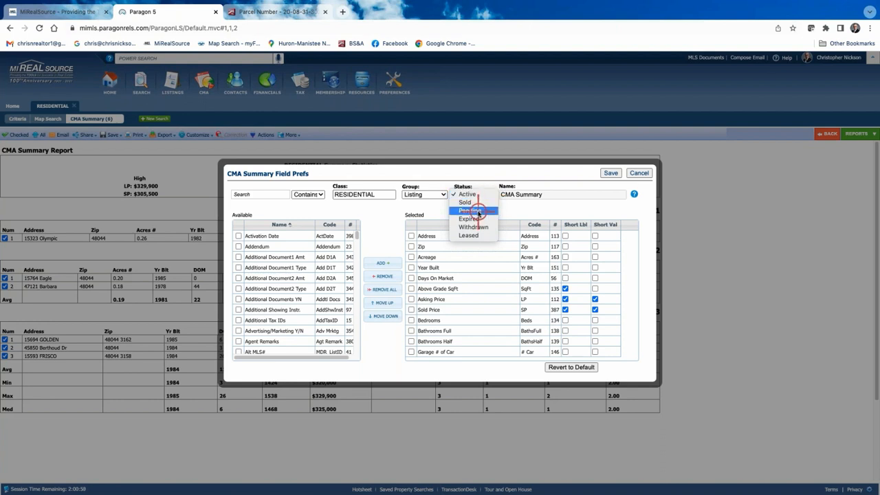
{"action": "left_click", "coordinate": [478, 211]}
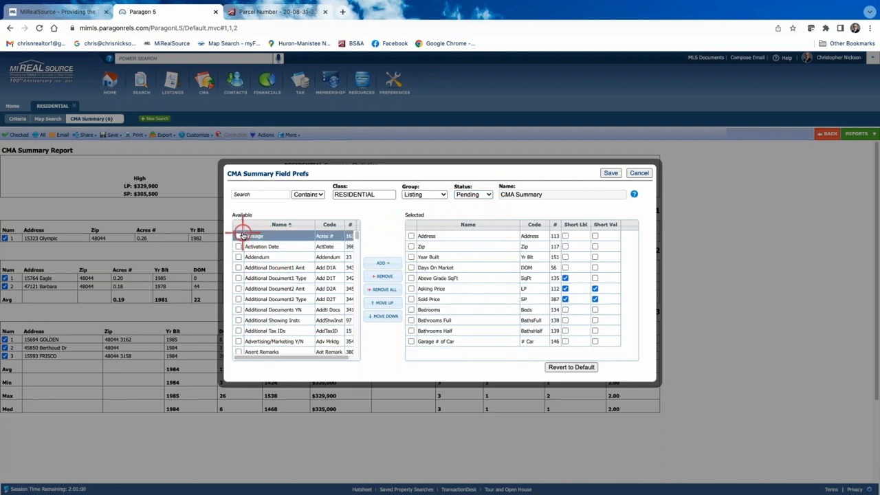
{"action": "left_click", "coordinate": [239, 236]}
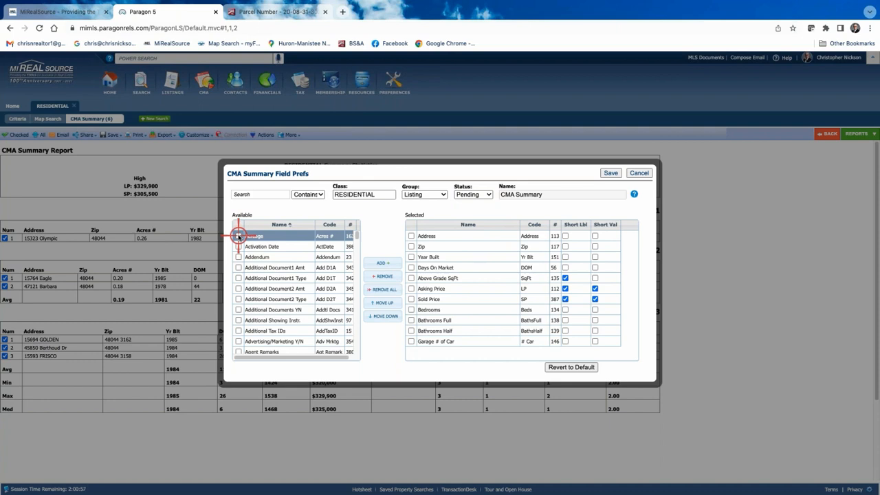
{"action": "left_click", "coordinate": [384, 263]}
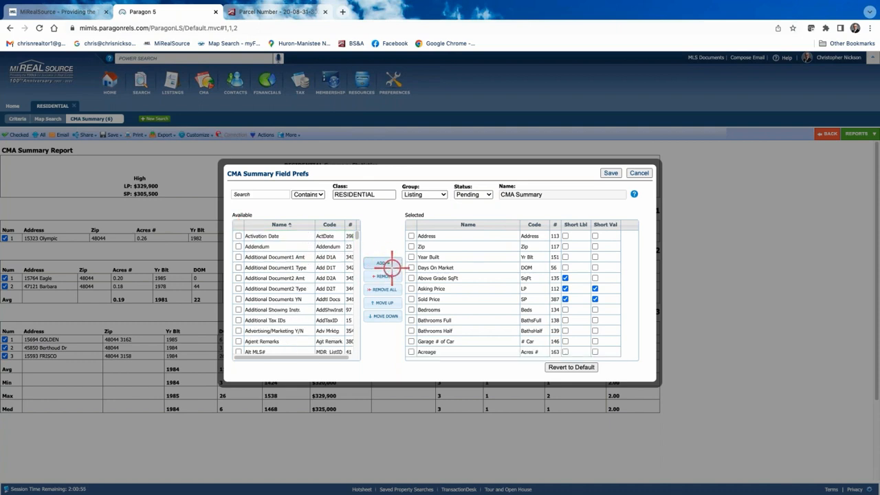
{"action": "left_click", "coordinate": [482, 341]}
{"action": "left_click", "coordinate": [495, 352]}
{"action": "left_click_drag", "start_coordinate": [495, 352], "coordinate": [481, 263]}
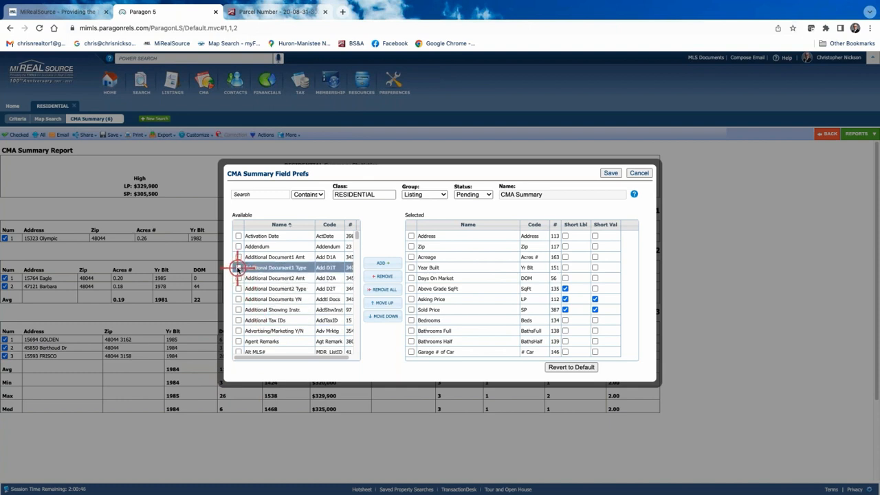
- Remove Bathrooms Half from the Pending fields and save the changes
{"action": "left_click", "coordinate": [238, 268]}
{"action": "left_click", "coordinate": [238, 341]}
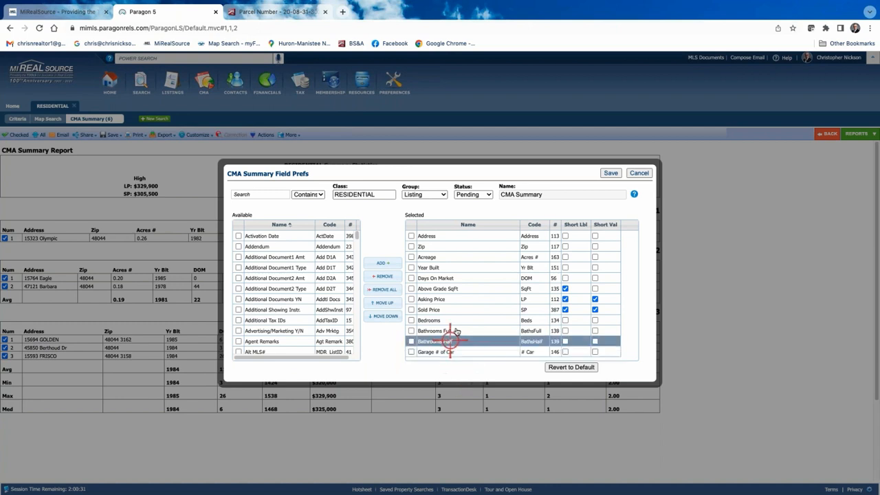
{"action": "left_click", "coordinate": [411, 342]}
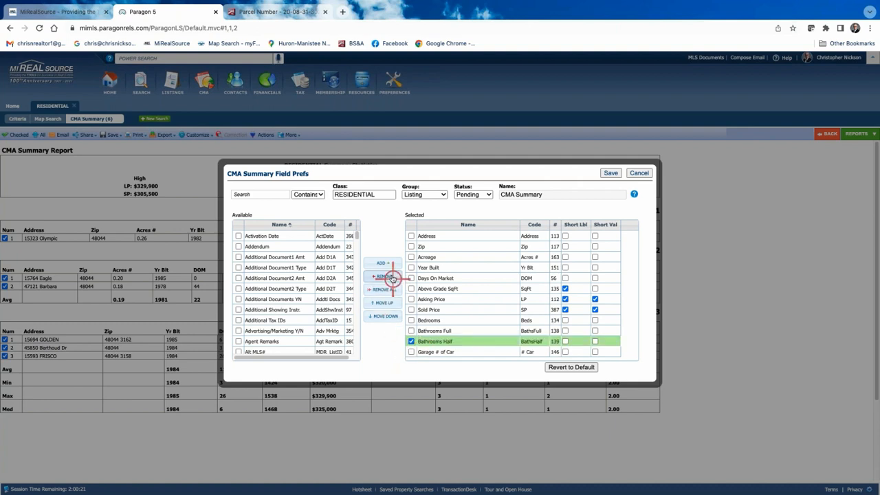
{"action": "left_click", "coordinate": [389, 276]}
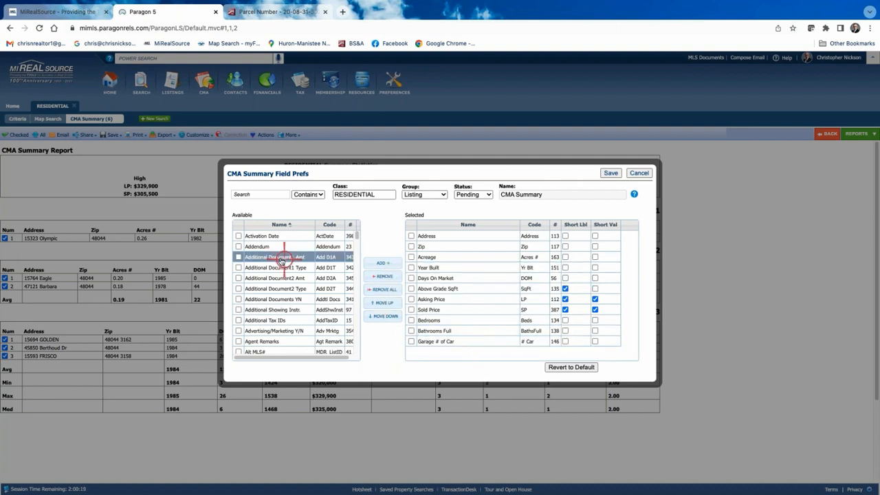
{"action": "left_click", "coordinate": [282, 300]}
{"action": "left_click", "coordinate": [297, 257]}
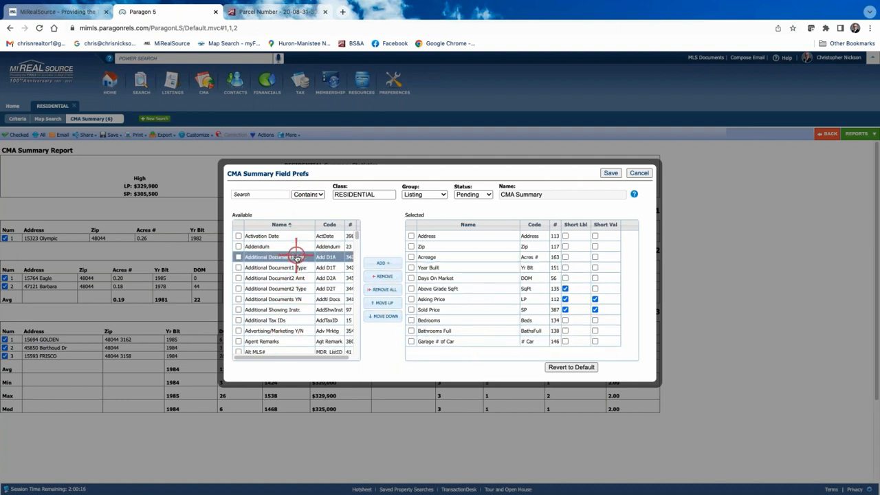
{"action": "left_click", "coordinate": [612, 173]}
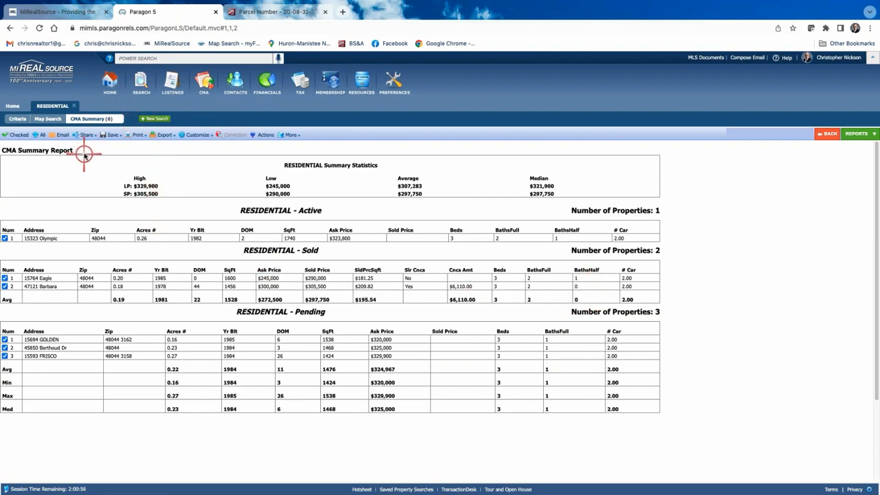
- Remove Bathrooms Half from the Active section fields and save
{"action": "left_click", "coordinate": [201, 135]}
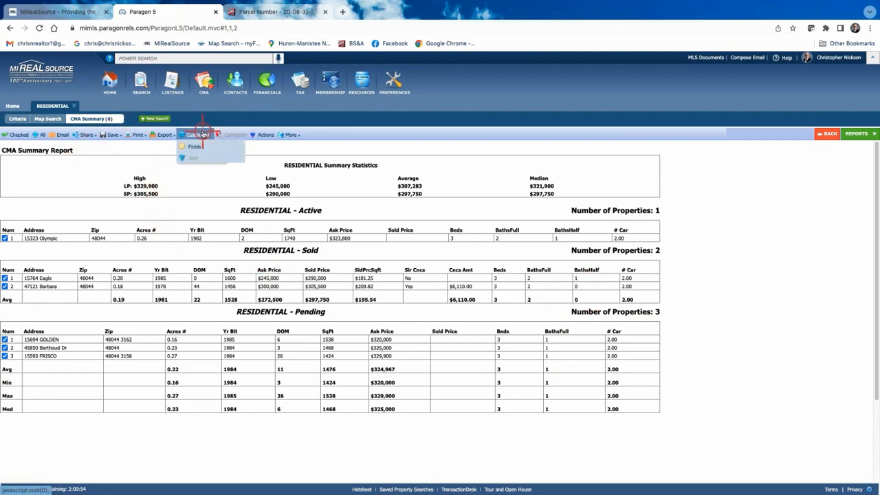
{"action": "left_click", "coordinate": [204, 145]}
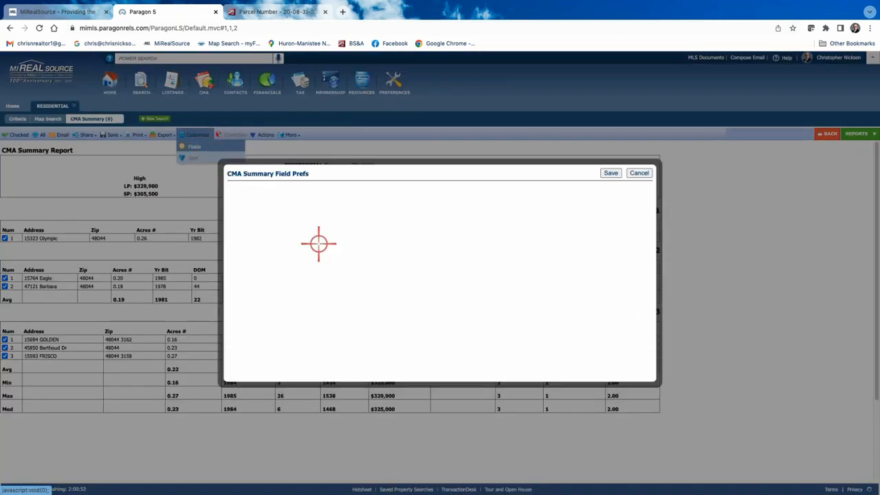
{"action": "left_click", "coordinate": [473, 277]}
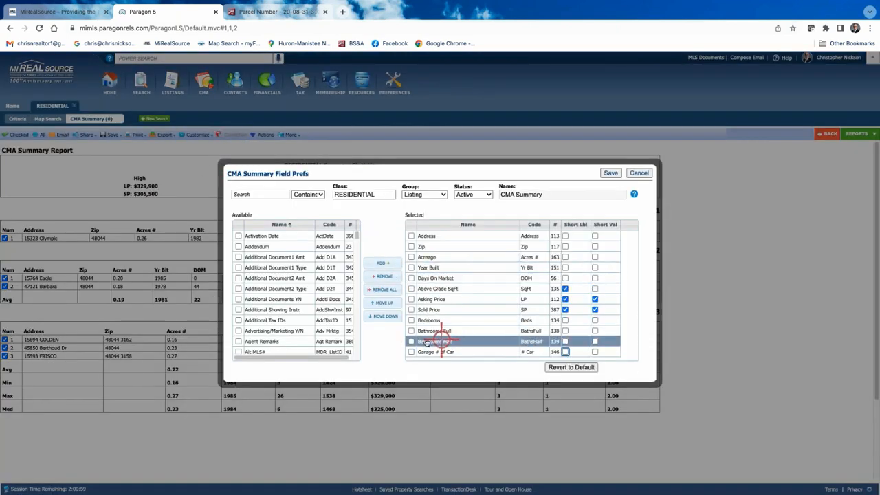
{"action": "left_click", "coordinate": [411, 341]}
{"action": "left_click", "coordinate": [384, 277]}
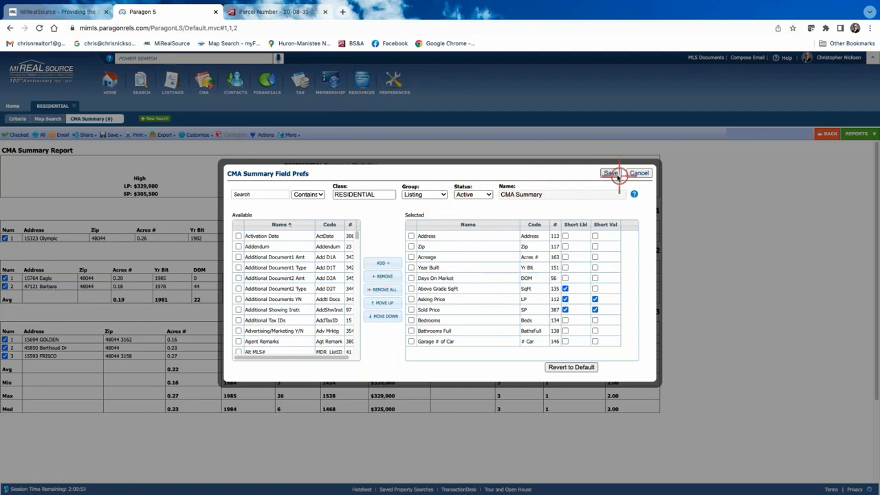
{"action": "left_click", "coordinate": [612, 174]}
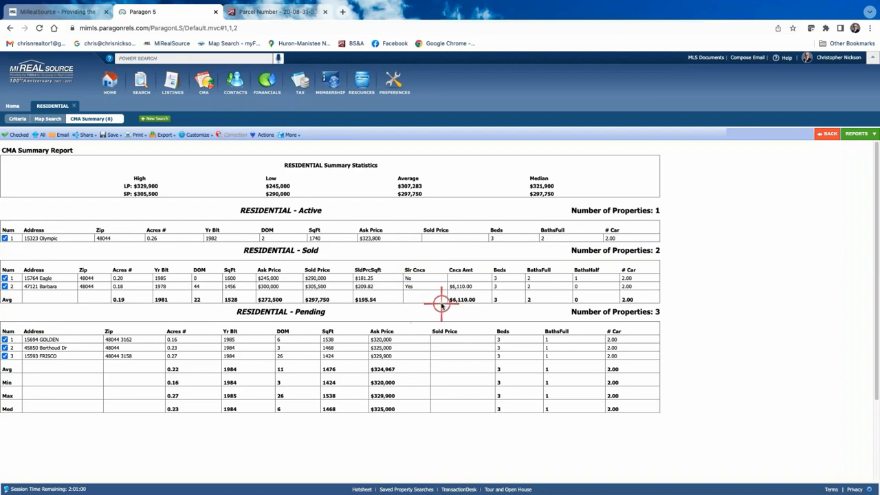
- Remove Bathrooms Half from the Sold section fields and save
{"action": "left_click", "coordinate": [198, 135]}
{"action": "left_click", "coordinate": [194, 148]}
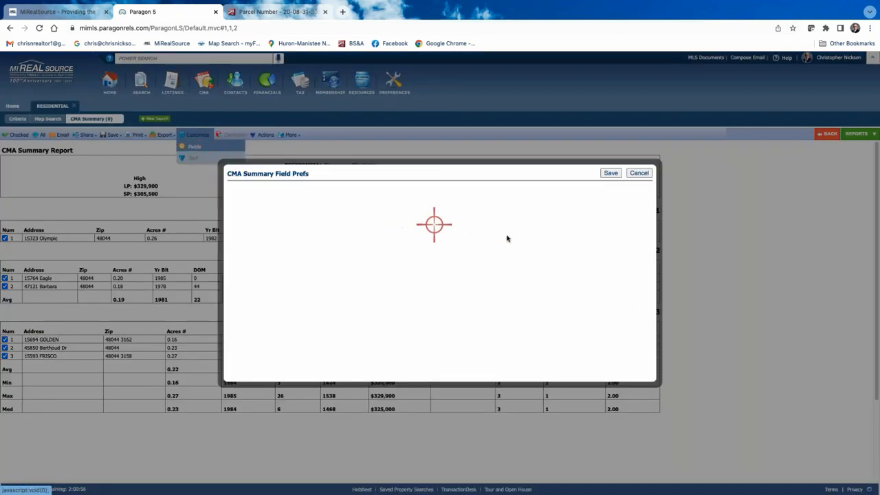
{"action": "left_click", "coordinate": [490, 196]}
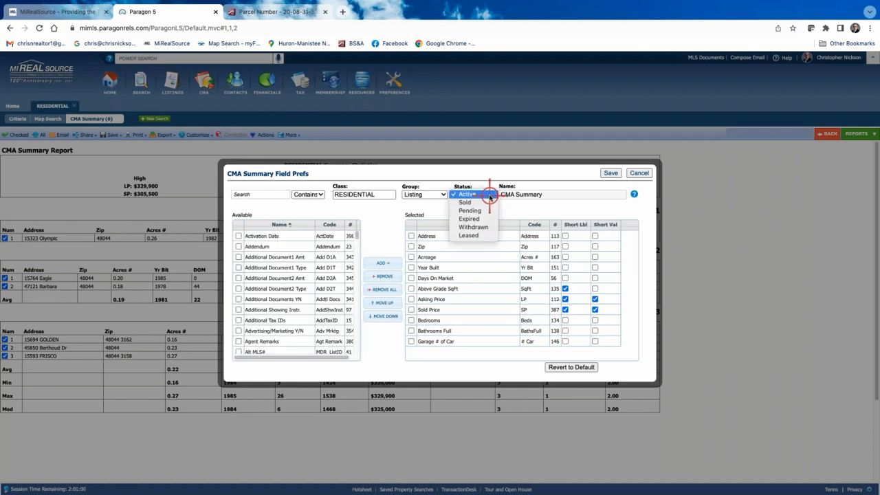
{"action": "left_click", "coordinate": [474, 203]}
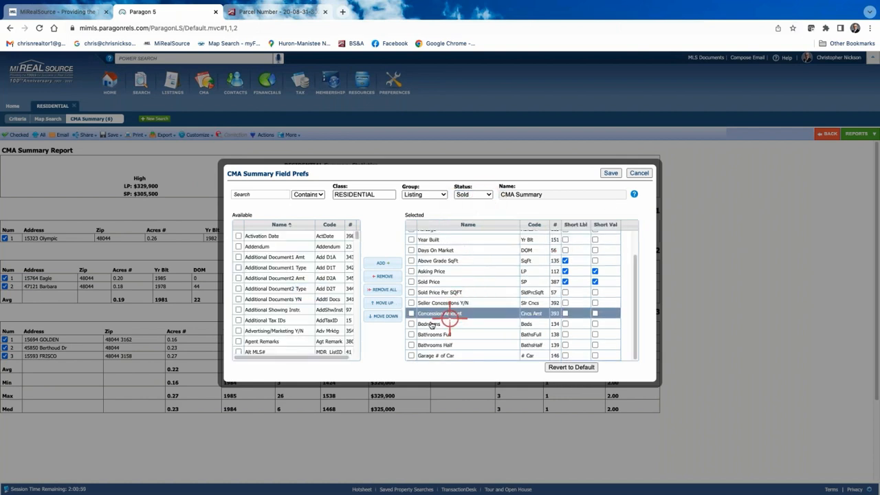
{"action": "left_click", "coordinate": [411, 344]}
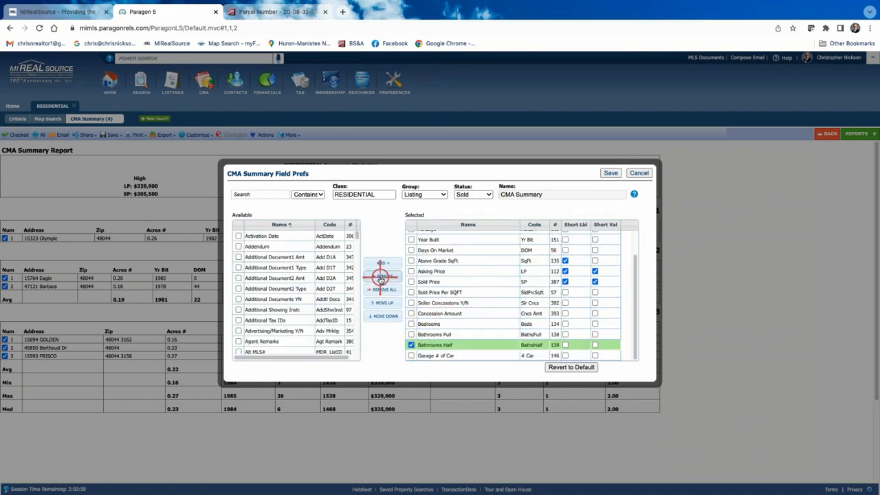
{"action": "left_click", "coordinate": [383, 276]}
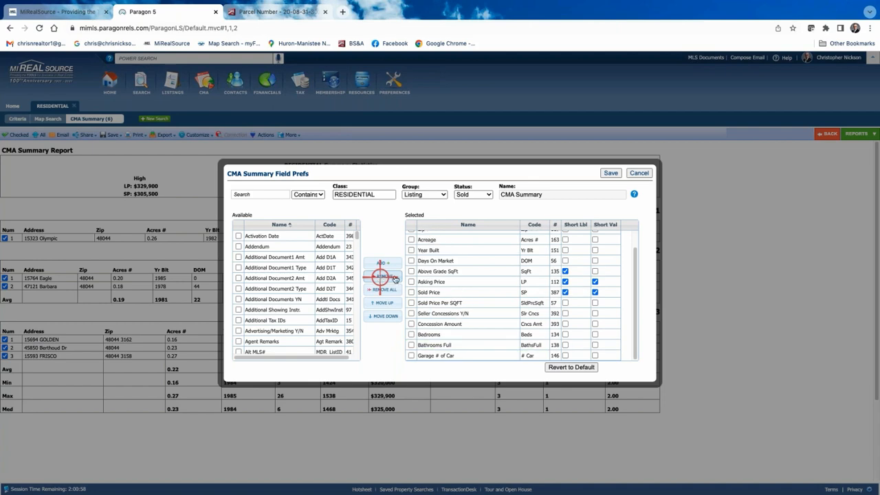
{"action": "left_click", "coordinate": [612, 173]}
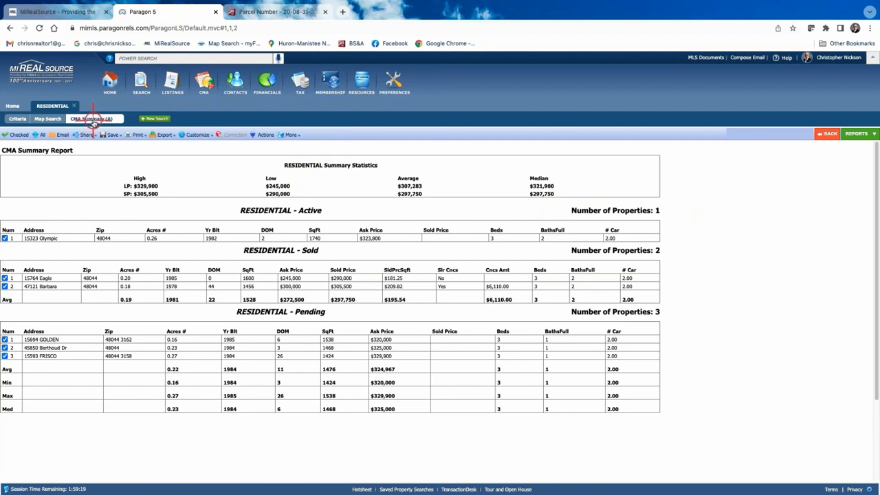
- Go back from the CMA Summary report to the six-listing CMA Spreadsheet
{"action": "left_click", "coordinate": [859, 135]}
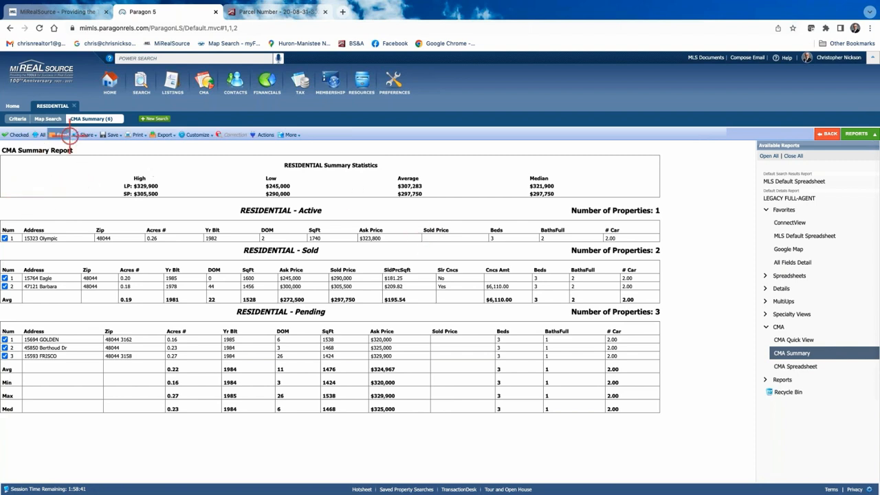
{"action": "left_click", "coordinate": [826, 134]}
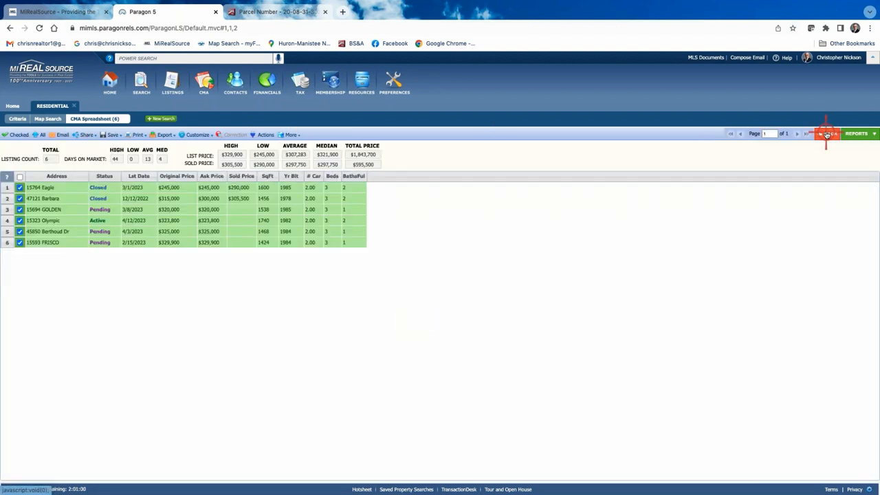
- Switch the six listings to the MLS Default Spreadsheet report
{"action": "left_click", "coordinate": [856, 134]}
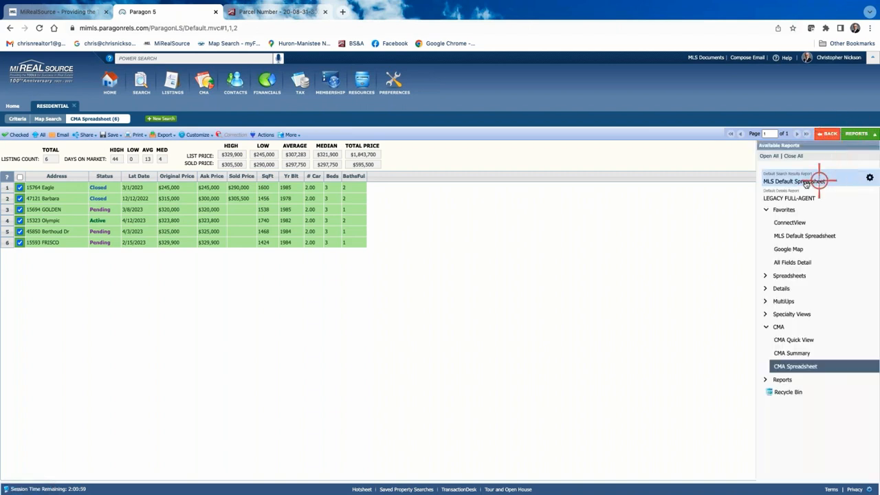
{"action": "left_click", "coordinate": [806, 182]}
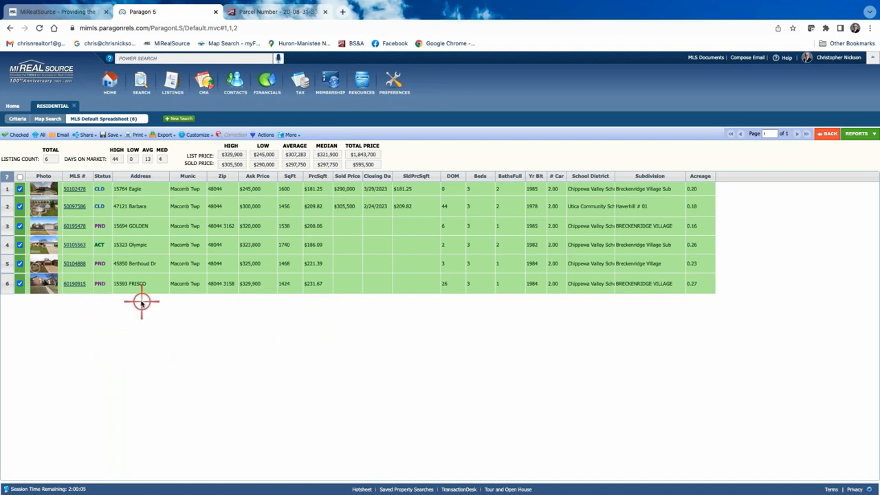
{"action": "left_click", "coordinate": [19, 226]}
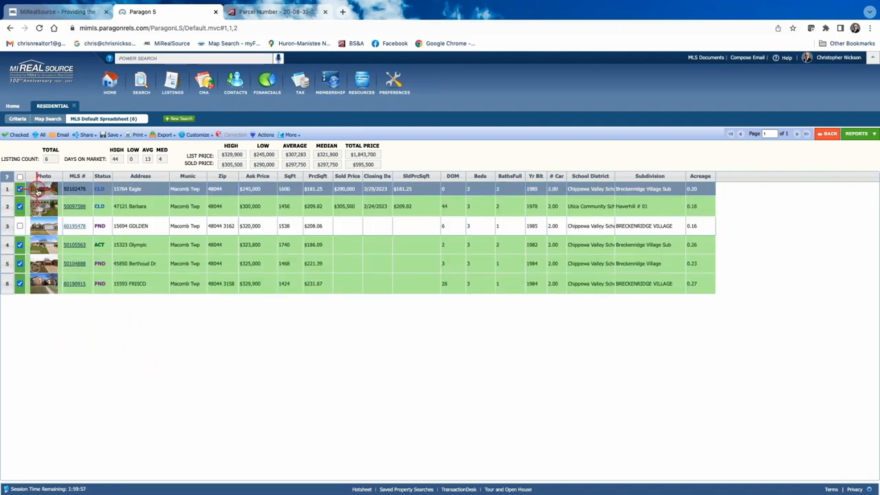
{"action": "left_click", "coordinate": [17, 136]}
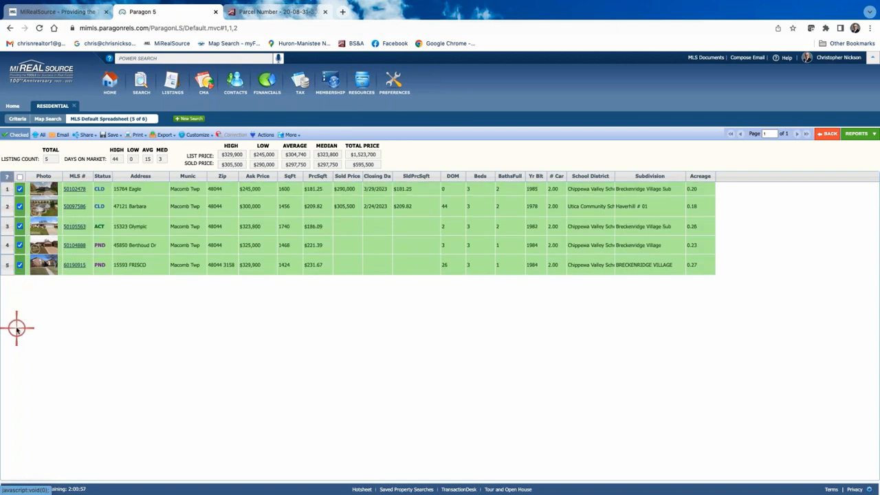
{"action": "left_click", "coordinate": [40, 135]}
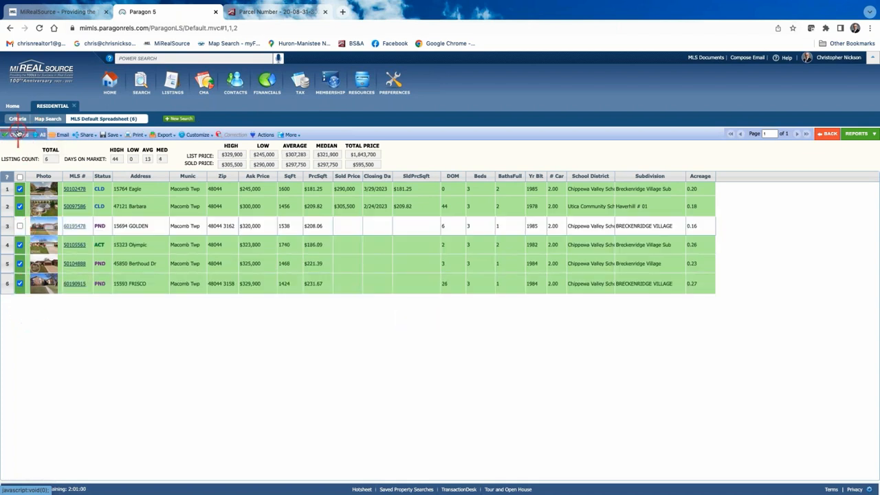
{"action": "left_click", "coordinate": [19, 135]}
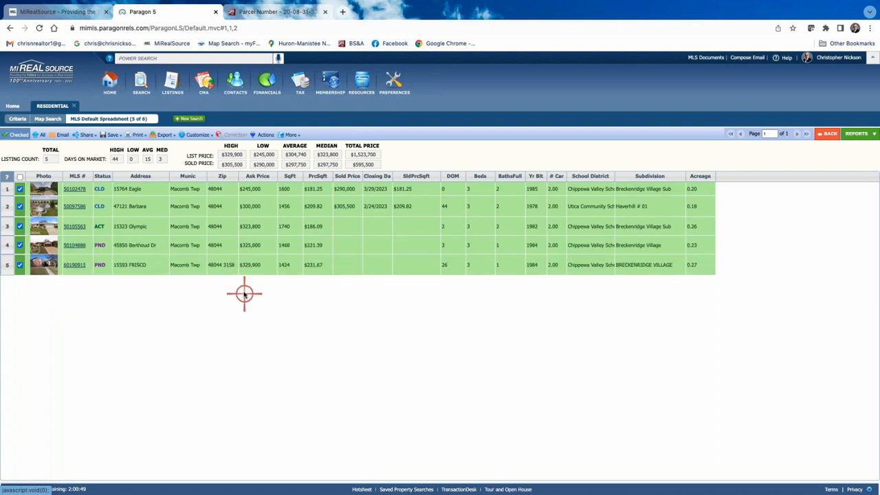
- Send the five checked listings to Cloud CMA: CMA from the Actions menu
{"action": "left_click", "coordinate": [265, 135]}
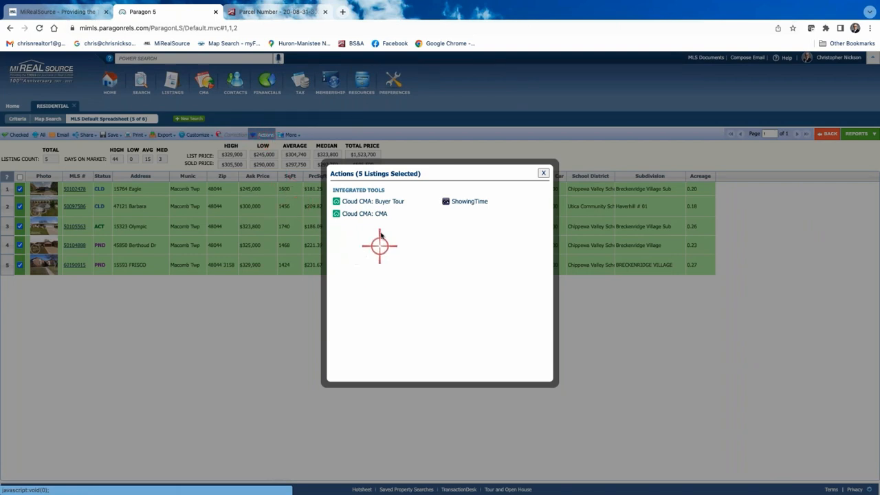
{"action": "left_click", "coordinate": [364, 214]}
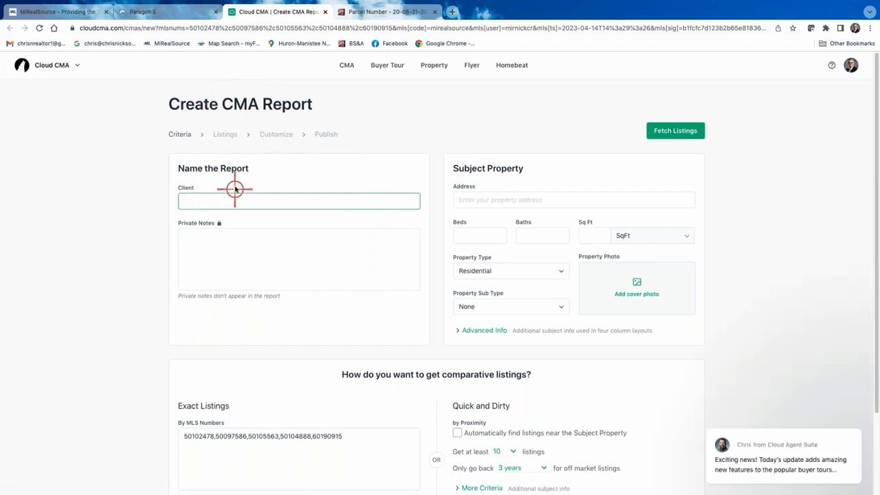
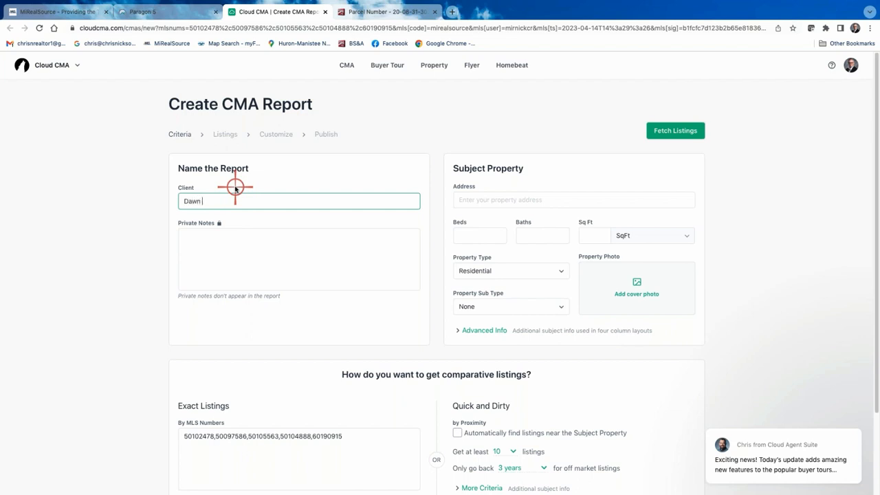
{"action": "left_click", "coordinate": [206, 252]}
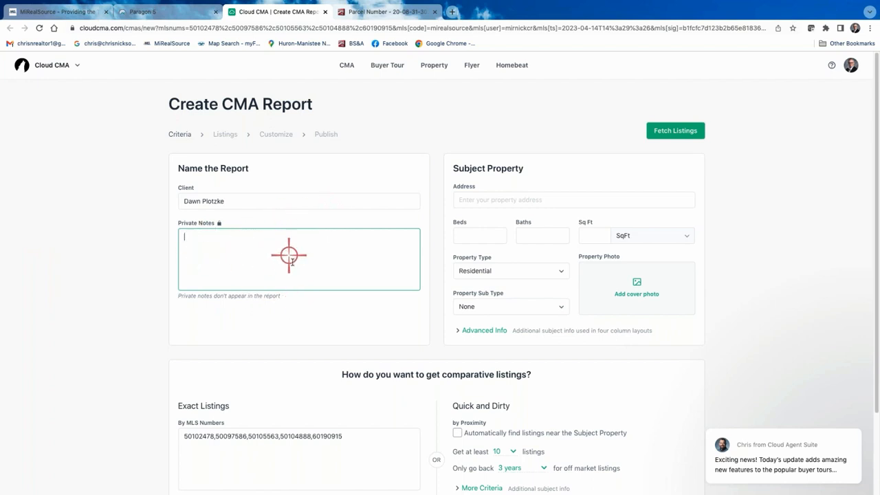
{"action": "left_click", "coordinate": [467, 200]}
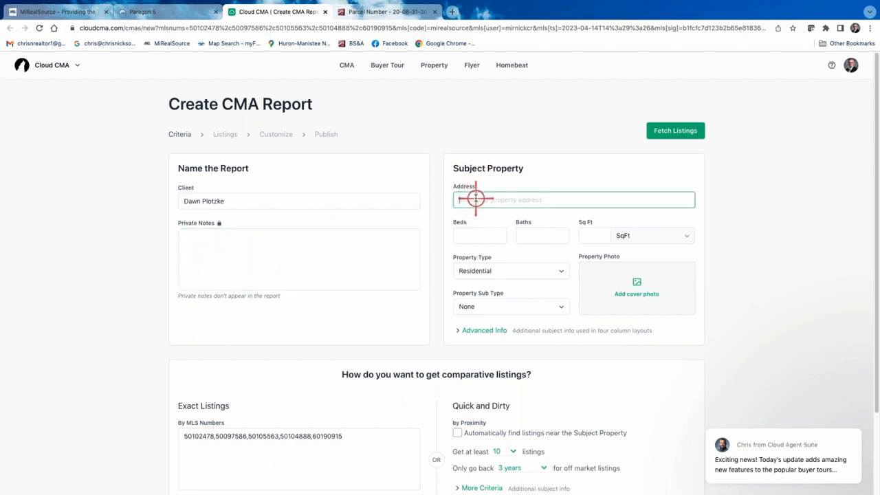
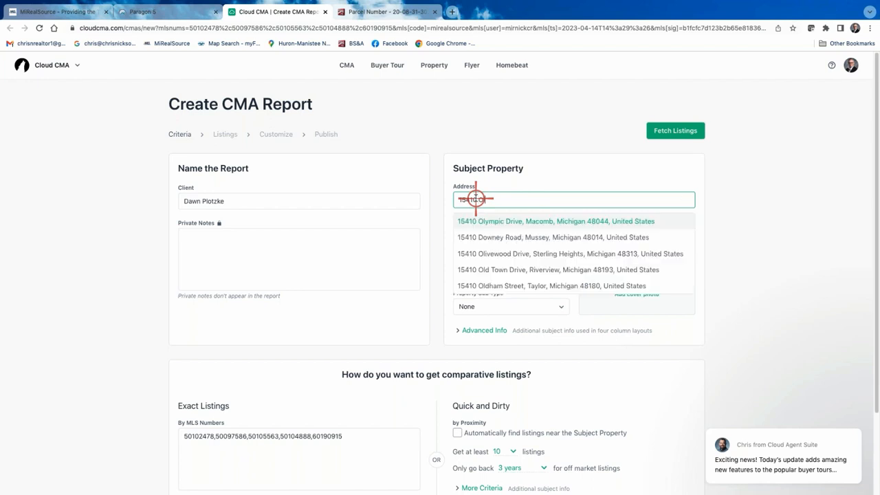
{"action": "left_click", "coordinate": [522, 221]}
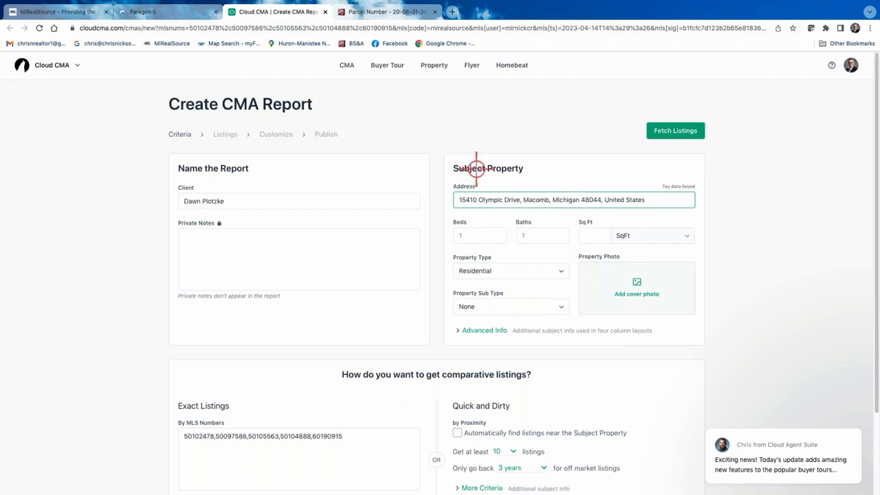
{"action": "left_click", "coordinate": [589, 235]}
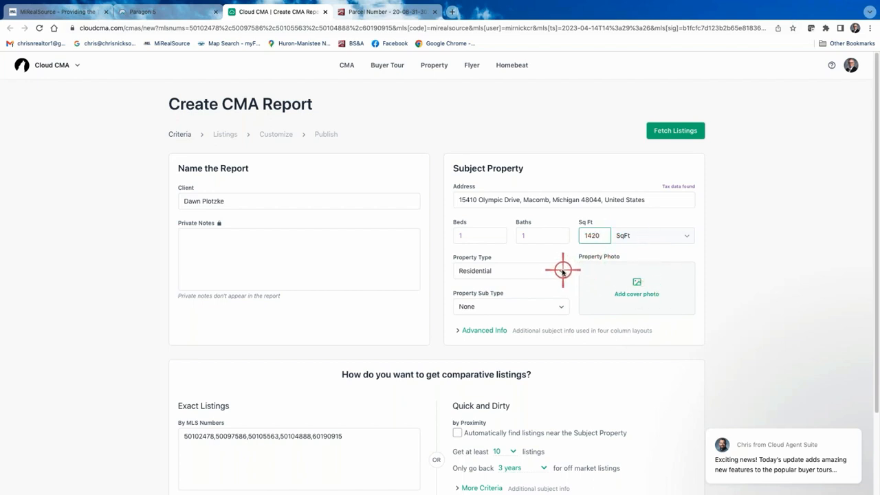
- Keep sub type None; under Advanced Info enter 2 garages, .182 area, Ranch style
{"action": "left_click", "coordinate": [560, 308]}
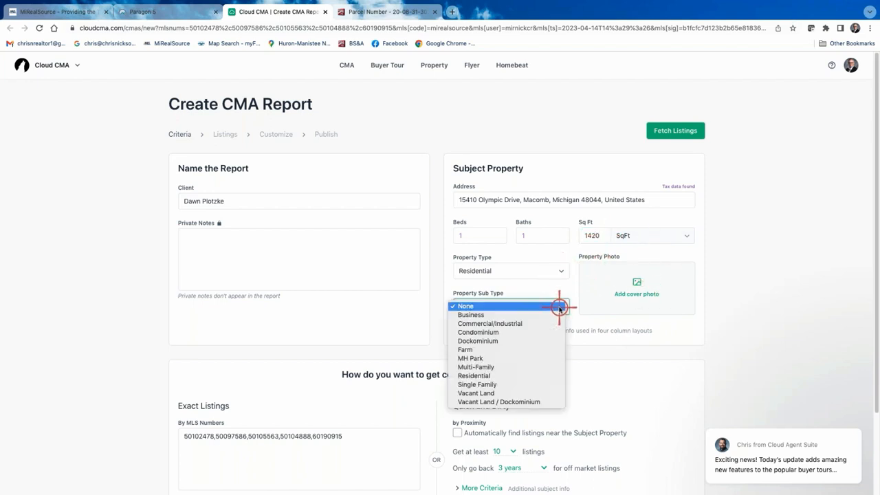
{"action": "left_click", "coordinate": [559, 307]}
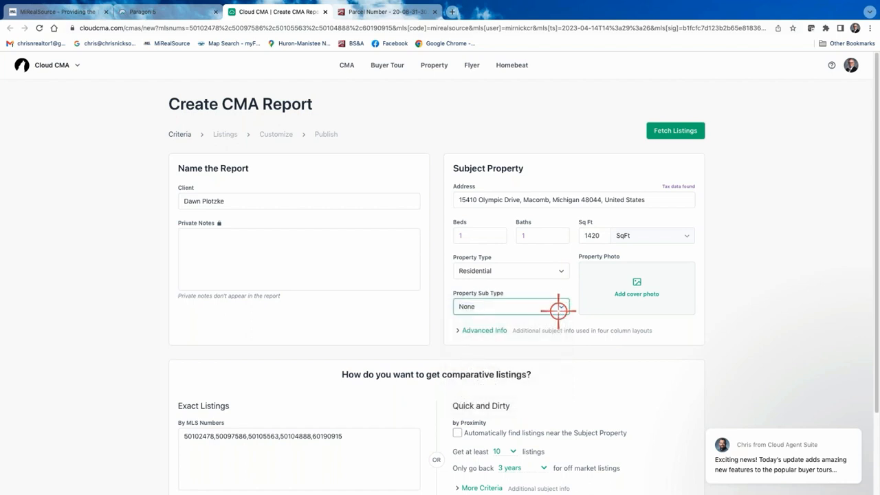
{"action": "left_click", "coordinate": [471, 332]}
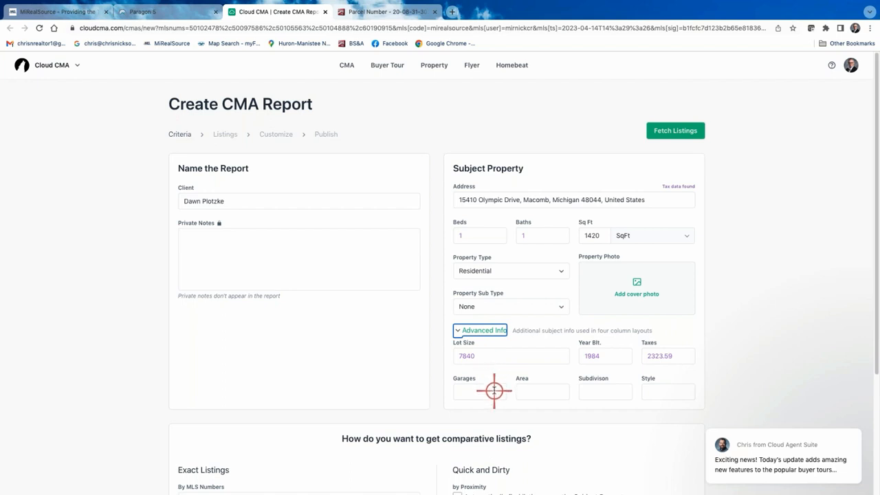
{"action": "left_click", "coordinate": [494, 391]}
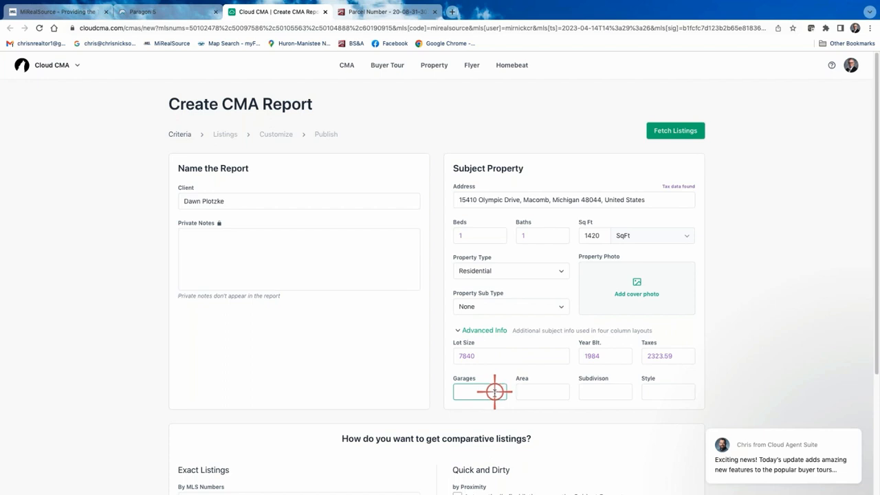
{"action": "type", "text": "2"}
{"action": "left_click", "coordinate": [546, 393]}
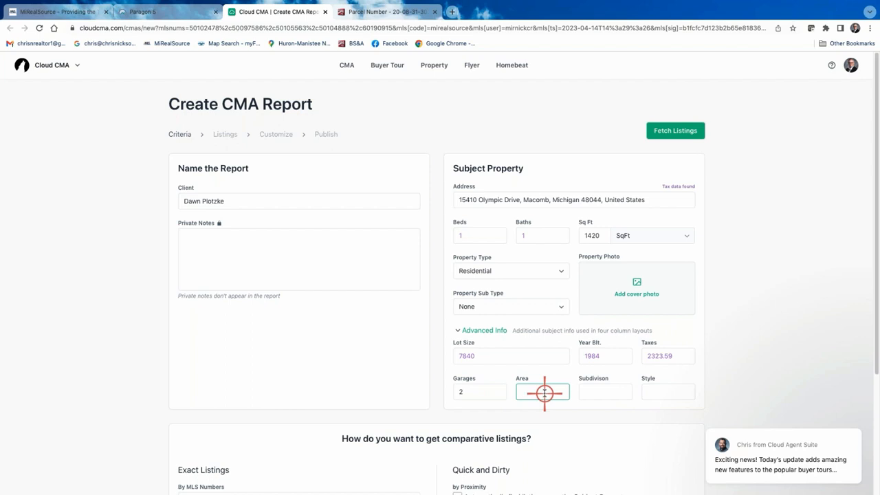
{"action": "type", "text": ".182"}
{"action": "left_click", "coordinate": [662, 394]}
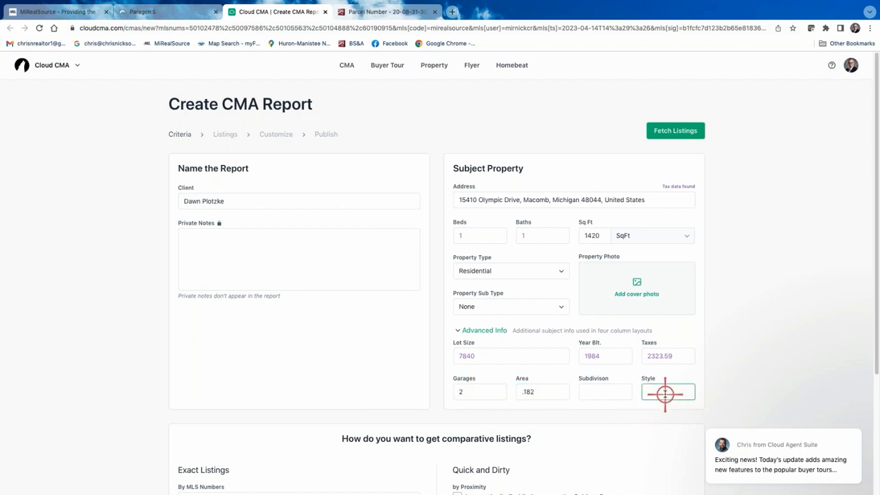
{"action": "type", "text": "B"}
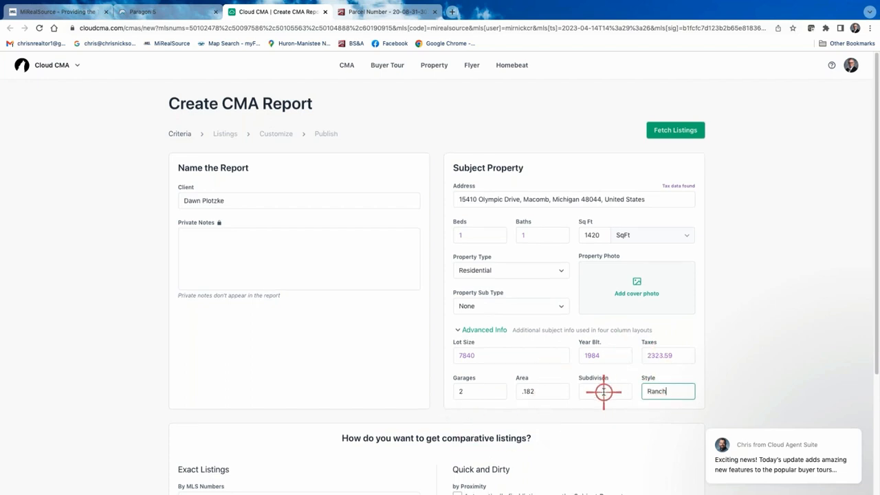
{"action": "scroll", "coordinate": [604, 392], "scroll_direction": "down", "scroll_amount": 2}
{"action": "scroll", "coordinate": [603, 392], "scroll_direction": "up", "scroll_amount": 1}
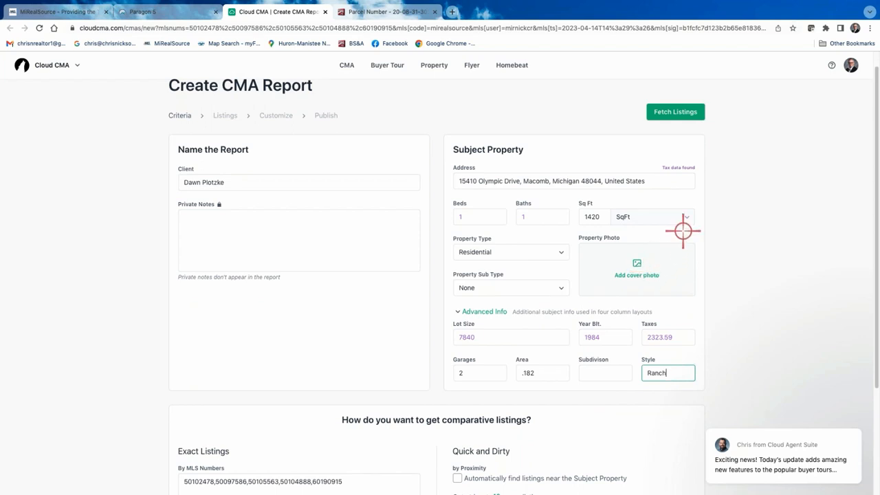
{"action": "scroll", "coordinate": [603, 255], "scroll_direction": "down", "scroll_amount": 1}
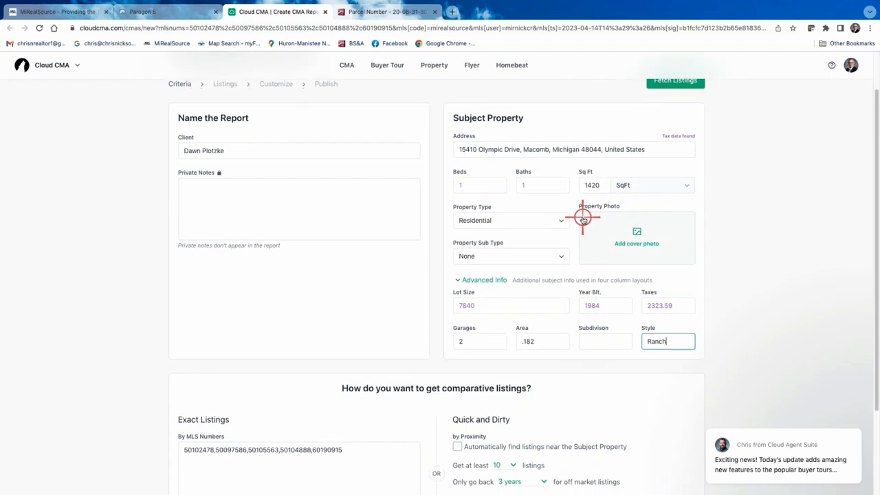
{"action": "scroll", "coordinate": [550, 220], "scroll_direction": "down", "scroll_amount": 3}
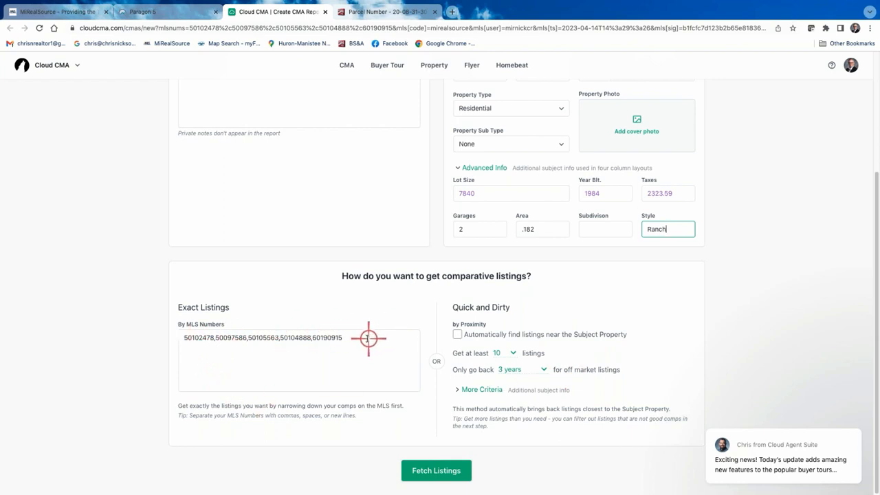
- Fetch the five comps by MLS number onto the Organize Listings page
{"action": "scroll", "coordinate": [367, 339], "scroll_direction": "up", "scroll_amount": 1}
{"action": "scroll", "coordinate": [358, 337], "scroll_direction": "up", "scroll_amount": 2}
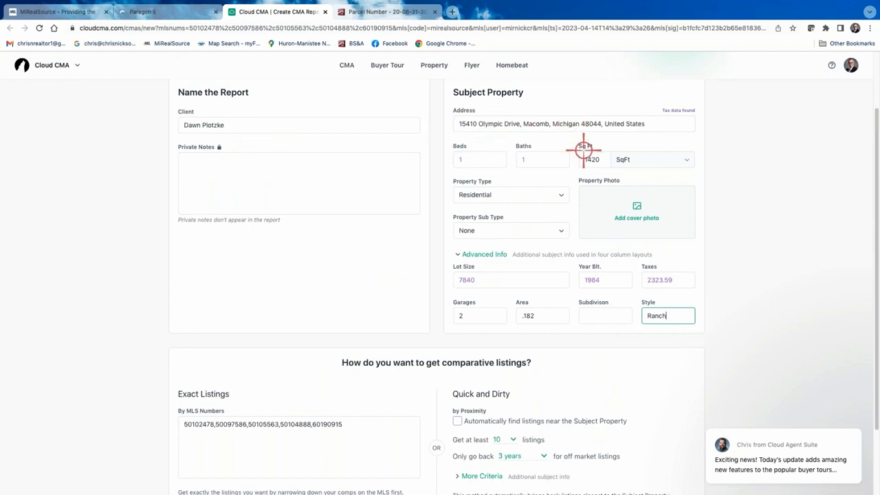
{"action": "scroll", "coordinate": [624, 261], "scroll_direction": "down", "scroll_amount": 2}
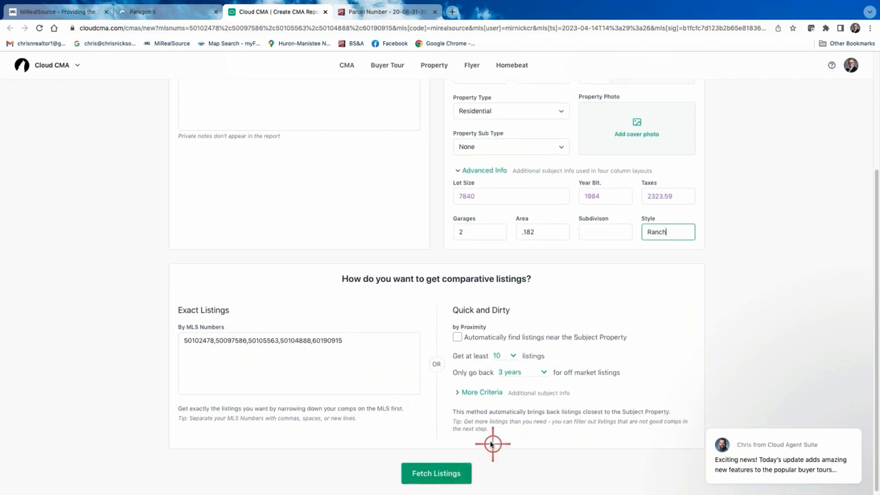
{"action": "scroll", "coordinate": [492, 442], "scroll_direction": "up", "scroll_amount": 1}
{"action": "scroll", "coordinate": [490, 441], "scroll_direction": "down", "scroll_amount": 1}
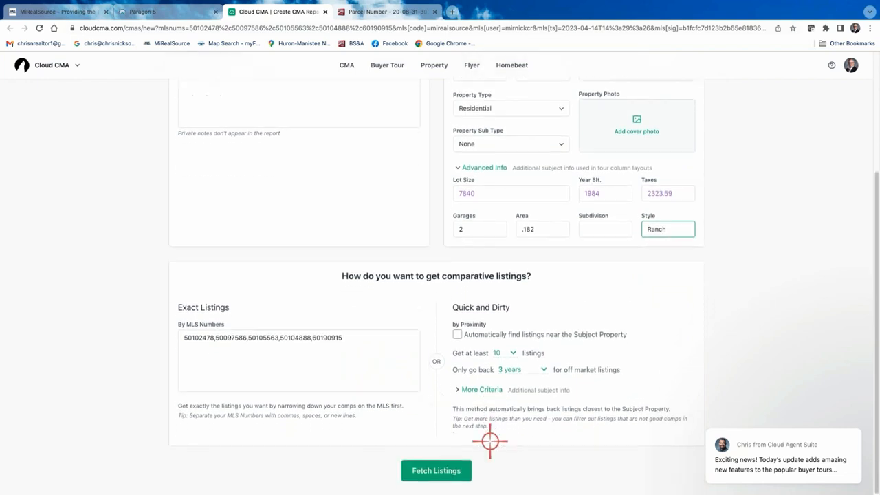
{"action": "left_click", "coordinate": [440, 471]}
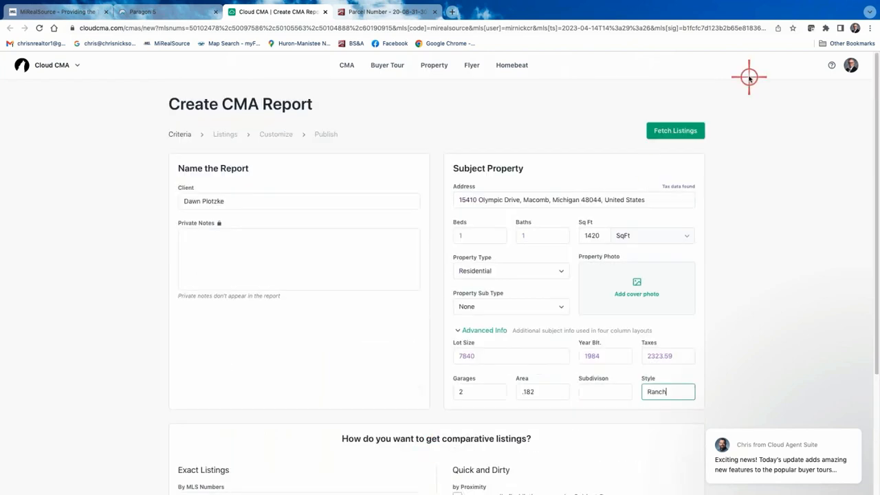
{"action": "left_click", "coordinate": [680, 130]}
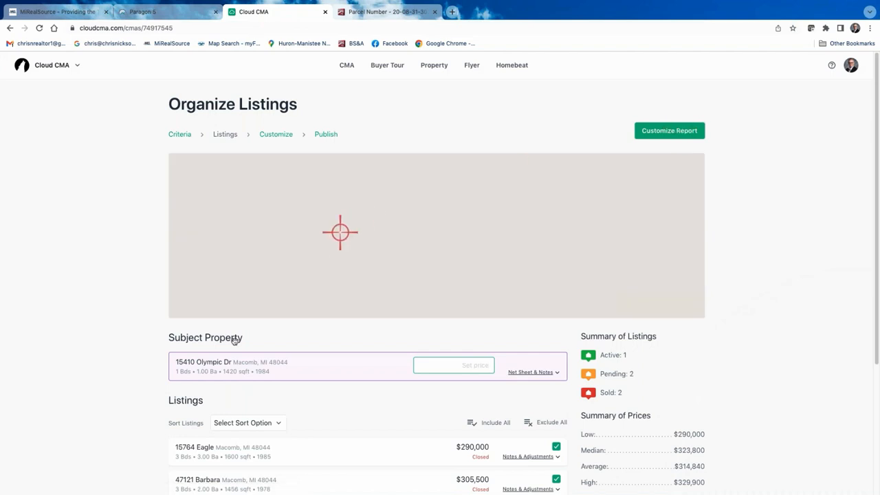
- Scroll down Organize Listings to review the comps map, listings and Summary of Prices
{"action": "scroll", "coordinate": [114, 335], "scroll_direction": "down", "scroll_amount": 1}
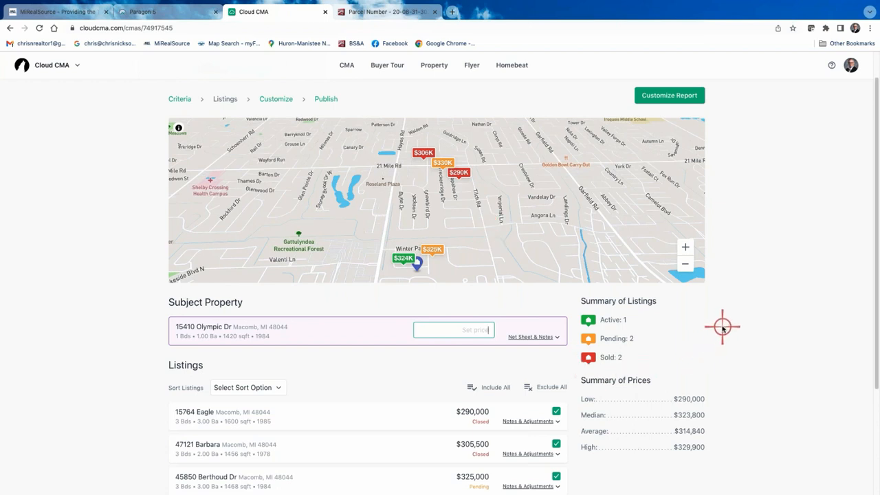
{"action": "scroll", "coordinate": [722, 329], "scroll_direction": "down", "scroll_amount": 2}
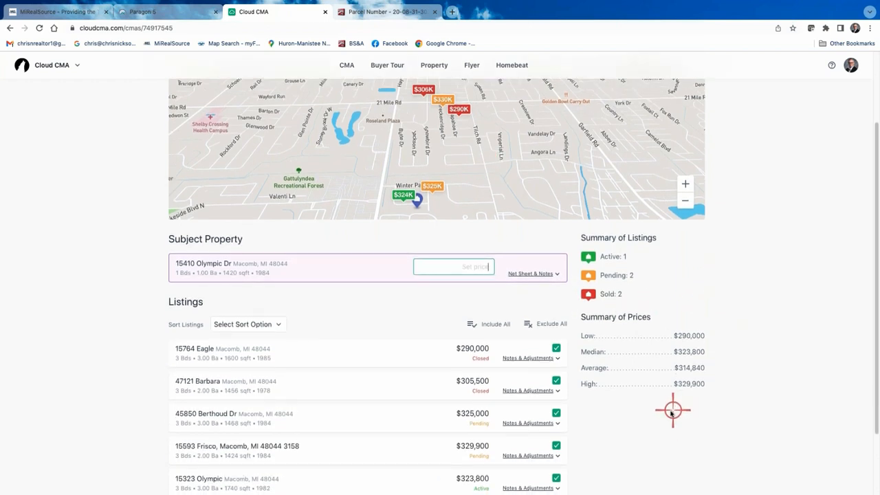
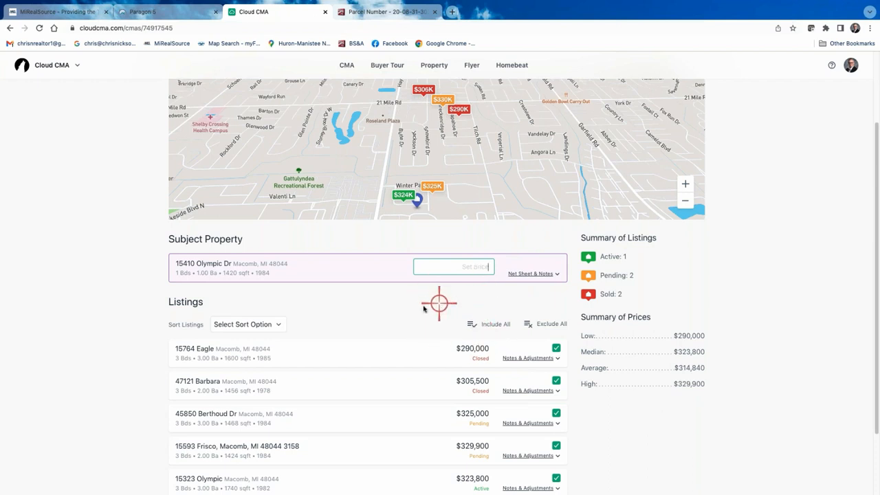
{"action": "scroll", "coordinate": [418, 307], "scroll_direction": "down", "scroll_amount": 1}
{"action": "scroll", "coordinate": [419, 306], "scroll_direction": "down", "scroll_amount": 3}
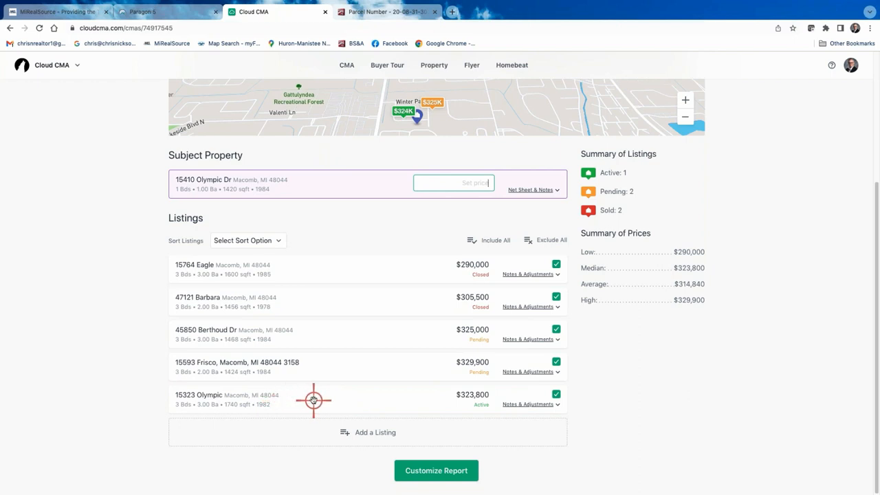
{"action": "left_click_drag", "start_coordinate": [314, 401], "coordinate": [310, 262]}
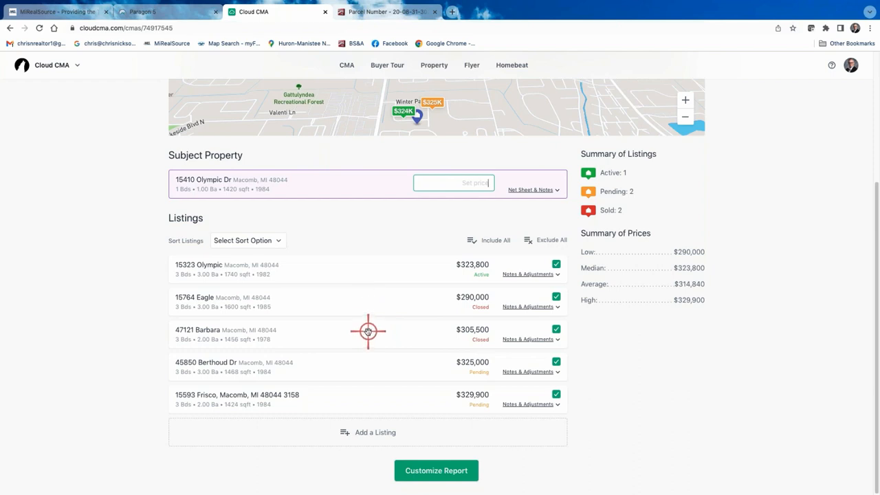
{"action": "left_click_drag", "start_coordinate": [365, 332], "coordinate": [374, 393]}
{"action": "left_click_drag", "start_coordinate": [379, 299], "coordinate": [380, 364]}
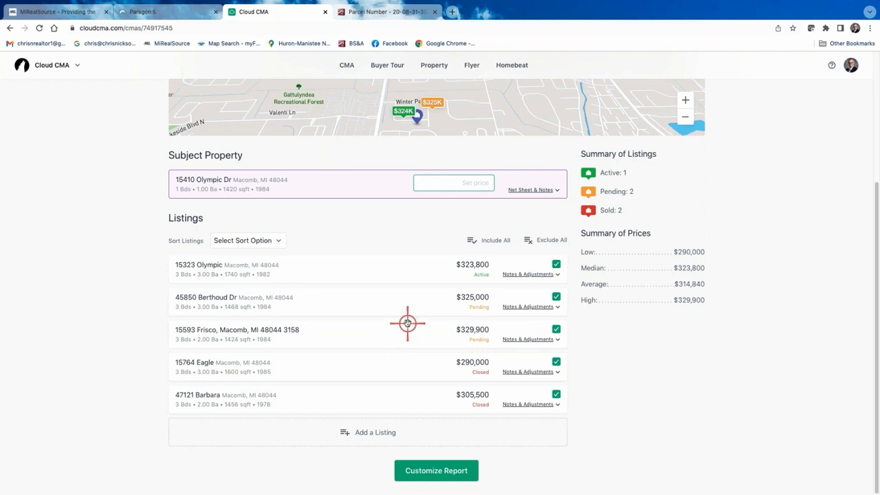
{"action": "left_click", "coordinate": [528, 274]}
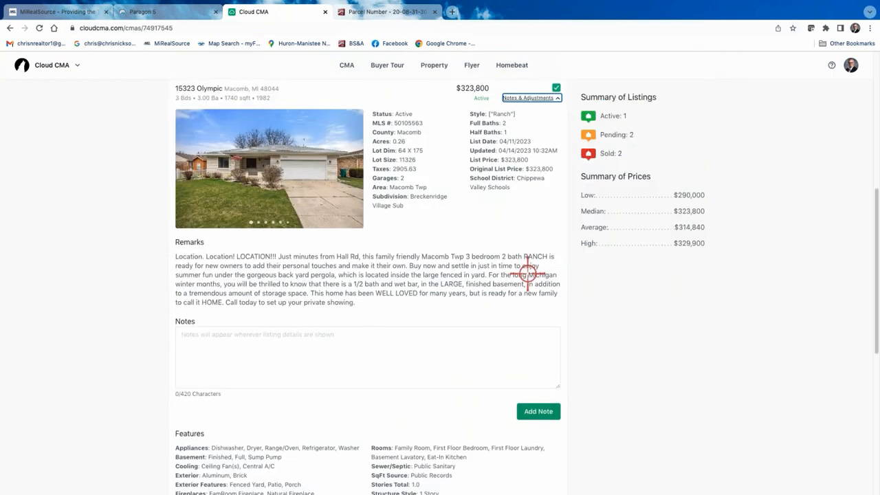
{"action": "scroll", "coordinate": [432, 368], "scroll_direction": "down", "scroll_amount": 2}
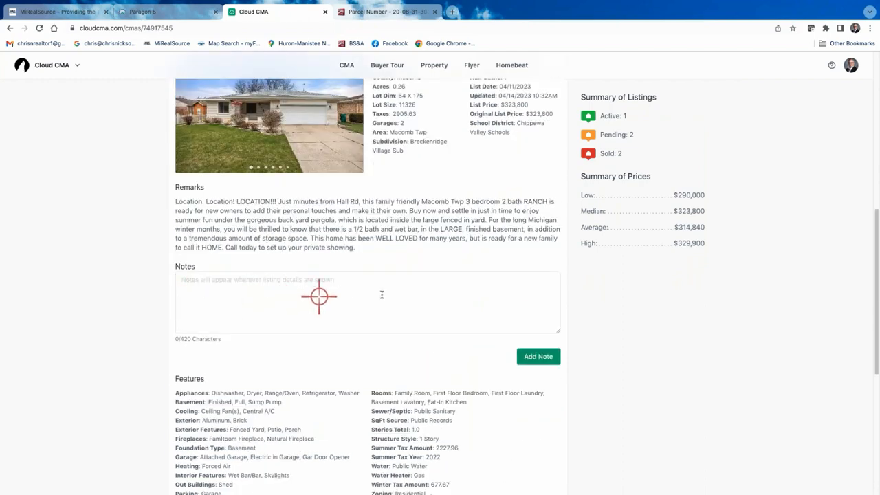
{"action": "scroll", "coordinate": [412, 347], "scroll_direction": "down", "scroll_amount": 4}
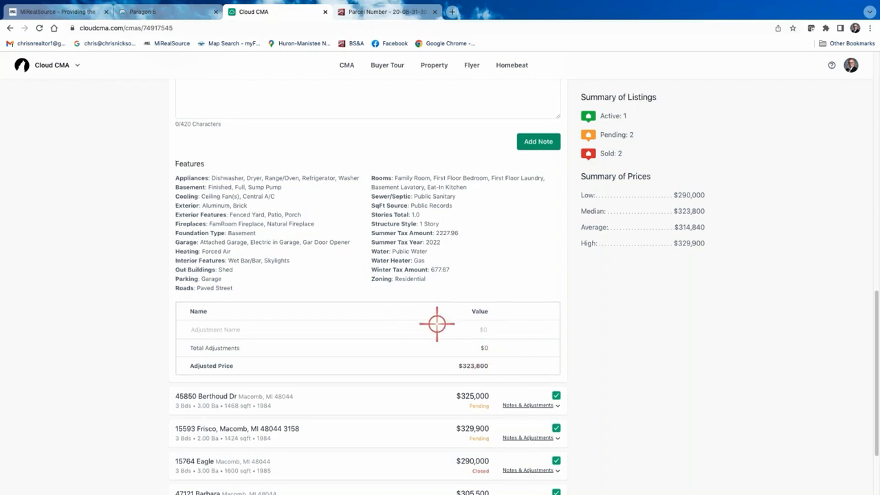
{"action": "scroll", "coordinate": [437, 324], "scroll_direction": "up", "scroll_amount": 5}
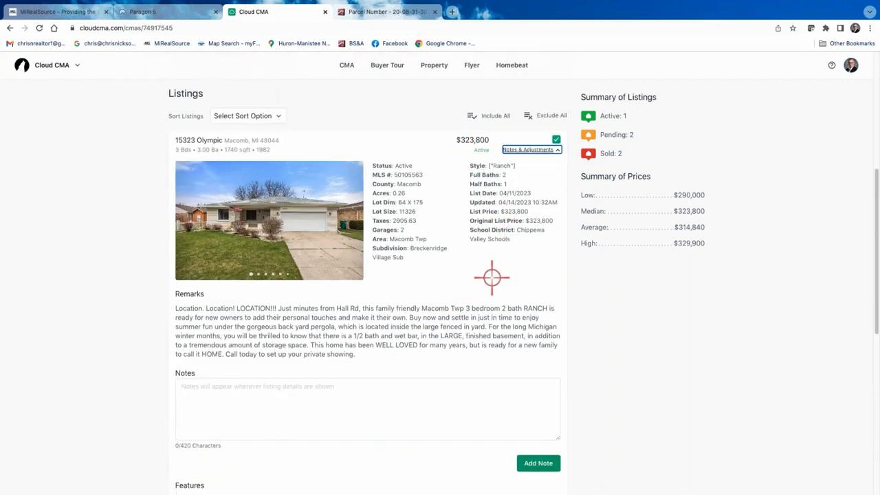
{"action": "scroll", "coordinate": [484, 318], "scroll_direction": "down", "scroll_amount": 1}
{"action": "scroll", "coordinate": [271, 282], "scroll_direction": "down", "scroll_amount": 5}
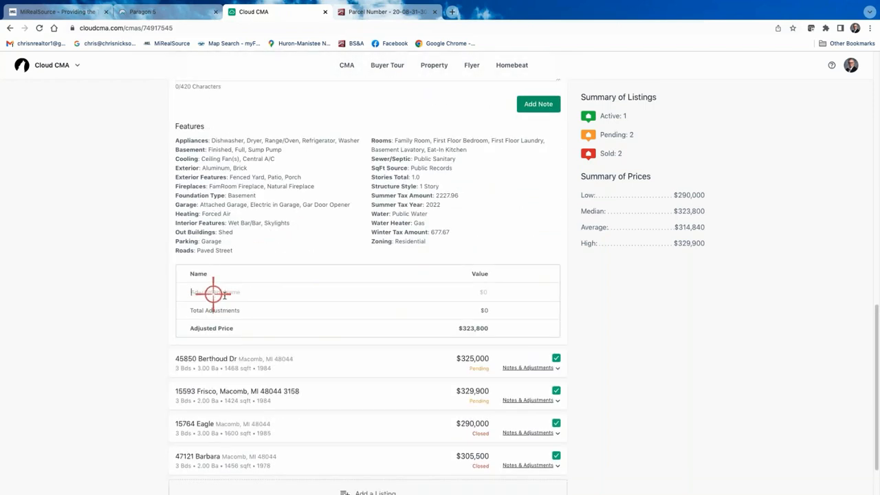
{"action": "type", "text": "Pool"}
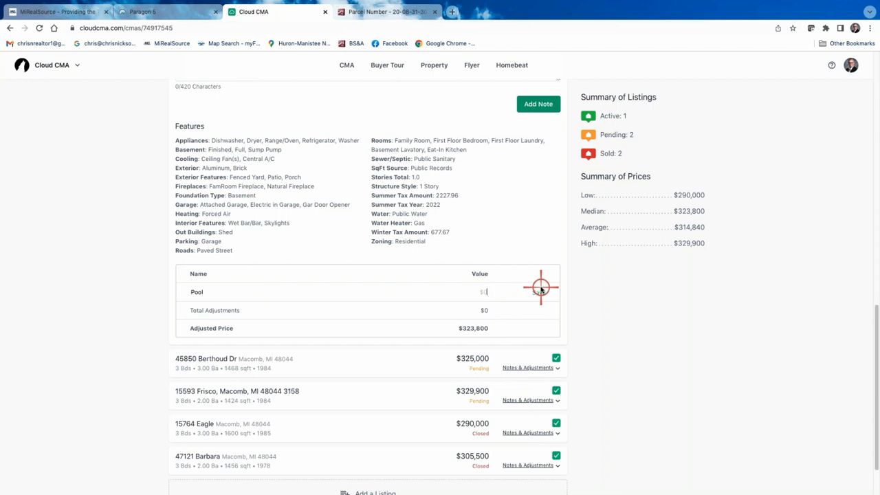
{"action": "type", "text": "-$10,000"}
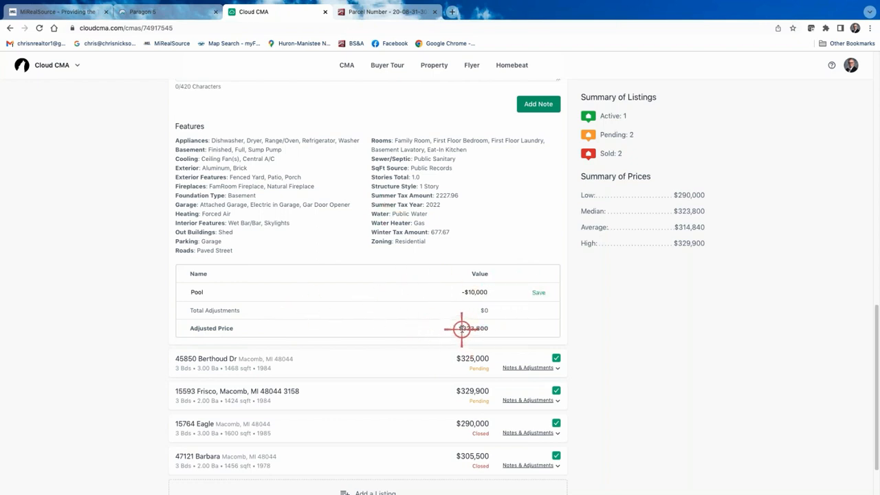
{"action": "left_click", "coordinate": [539, 292]}
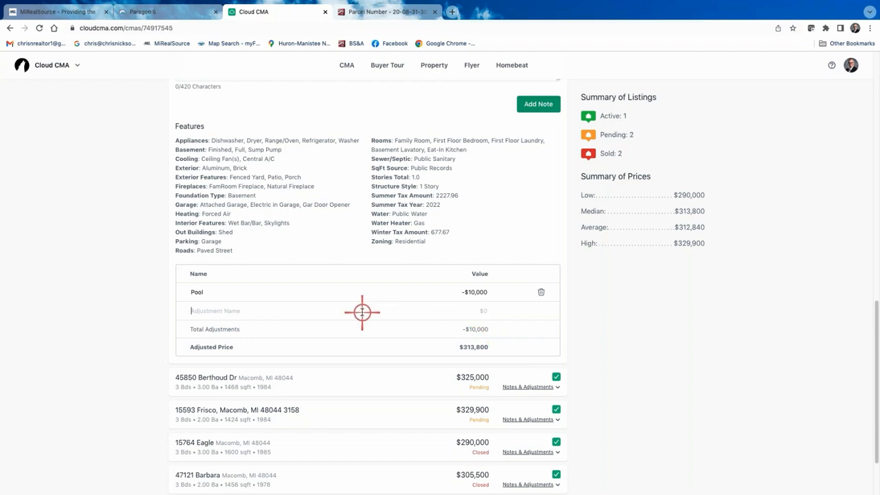
{"action": "scroll", "coordinate": [362, 310], "scroll_direction": "down", "scroll_amount": 2}
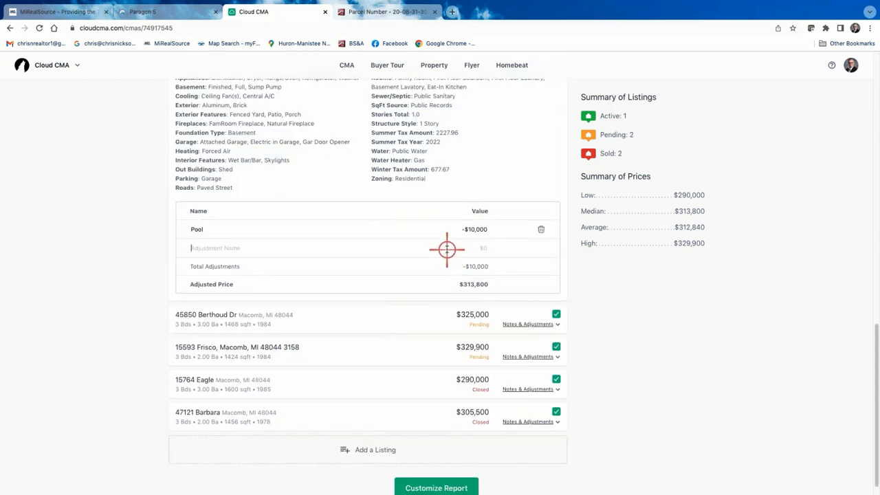
{"action": "scroll", "coordinate": [469, 256], "scroll_direction": "up", "scroll_amount": 1}
{"action": "left_click", "coordinate": [540, 232]}
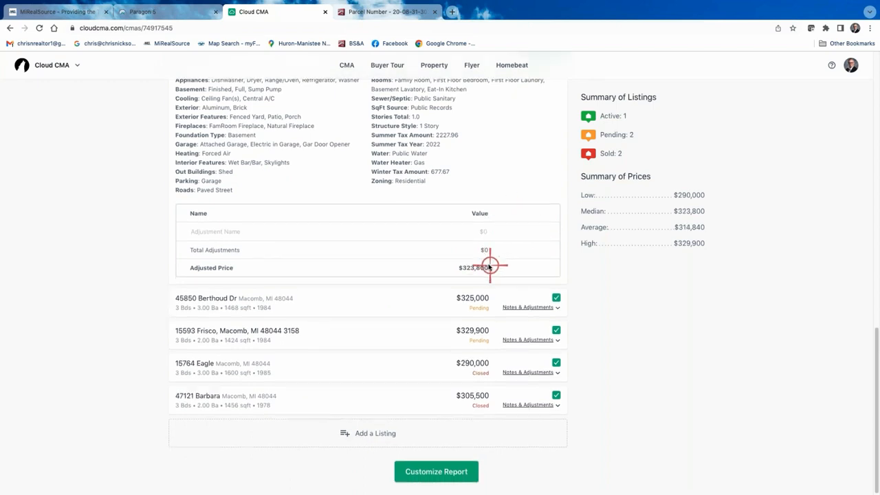
{"action": "scroll", "coordinate": [489, 264], "scroll_direction": "up", "scroll_amount": 5}
{"action": "scroll", "coordinate": [512, 300], "scroll_direction": "up", "scroll_amount": 6}
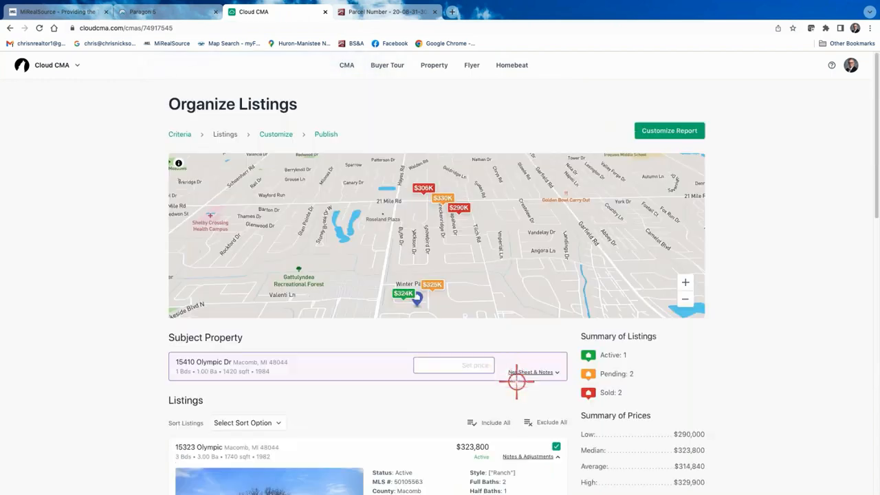
{"action": "scroll", "coordinate": [520, 369], "scroll_direction": "down", "scroll_amount": 2}
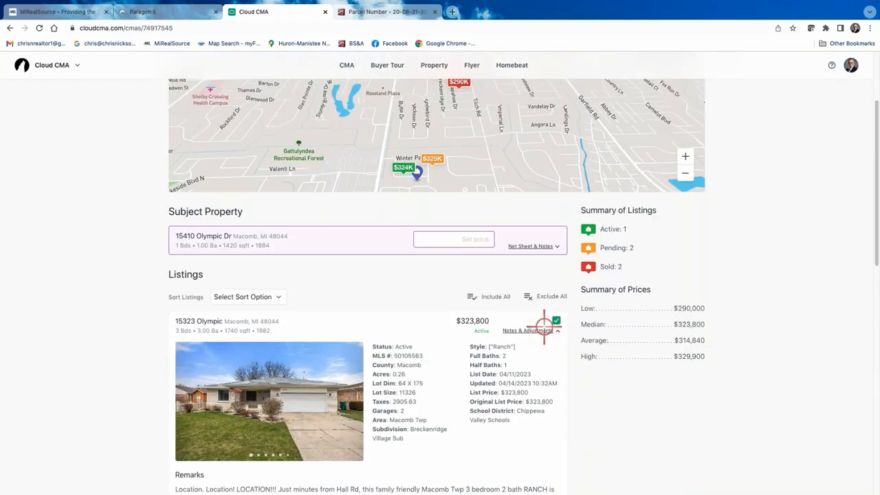
{"action": "left_click", "coordinate": [530, 330]}
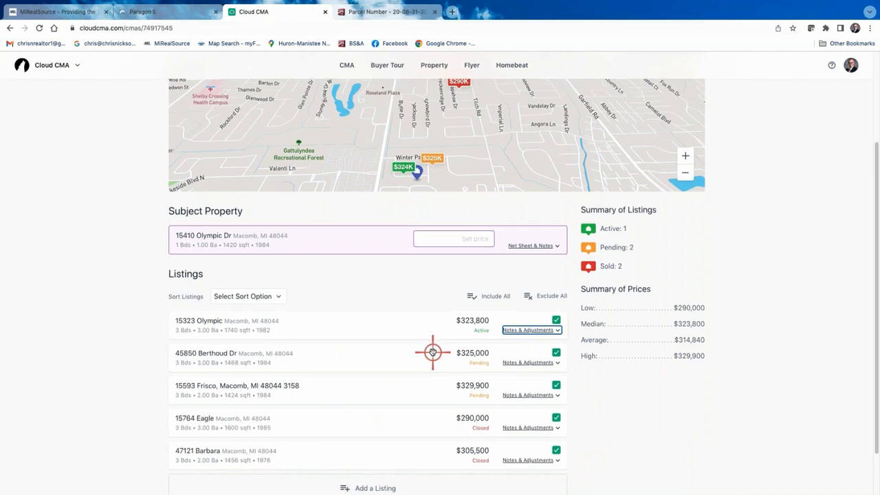
{"action": "scroll", "coordinate": [432, 352], "scroll_direction": "down", "scroll_amount": 2}
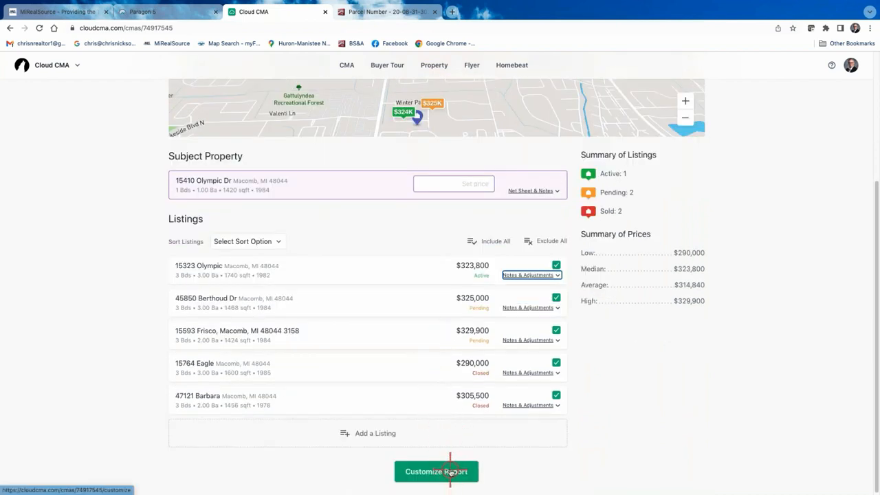
{"action": "scroll", "coordinate": [441, 454], "scroll_direction": "up", "scroll_amount": 5}
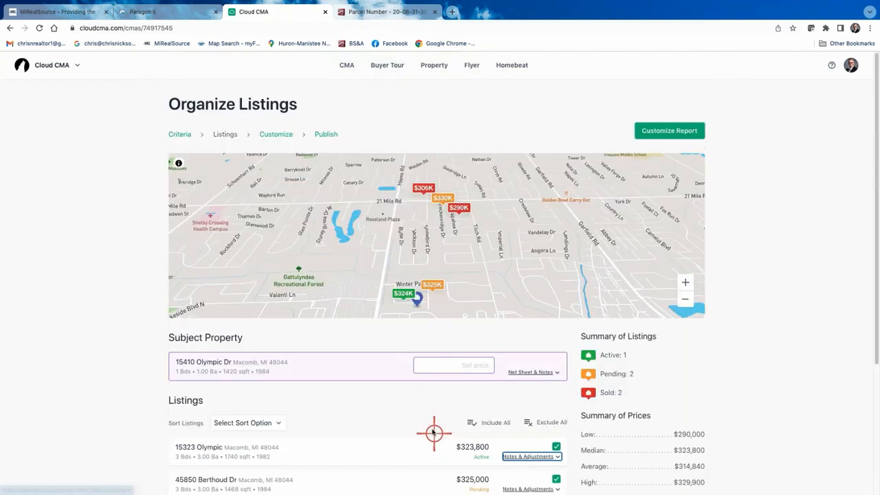
- Advance to Customize CMA Report, briefly revisit the Listings step, then return to Customize
{"action": "left_click", "coordinate": [673, 132]}
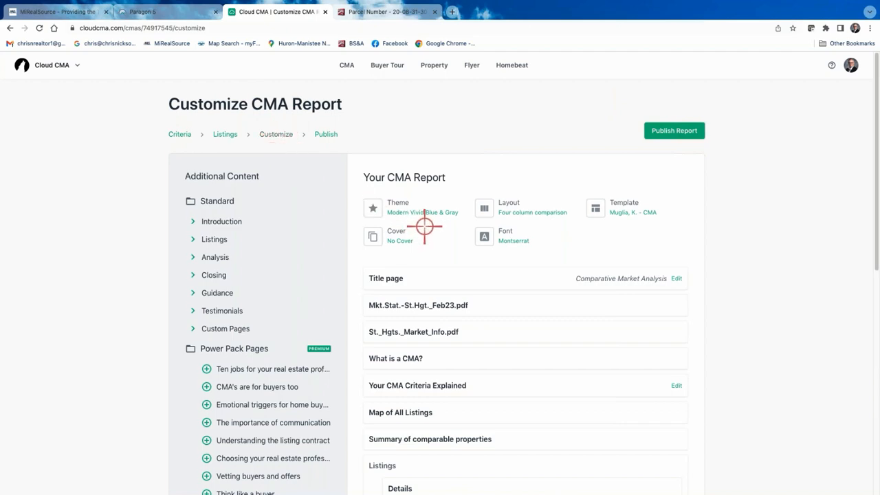
{"action": "scroll", "coordinate": [424, 226], "scroll_direction": "down", "scroll_amount": 2}
{"action": "scroll", "coordinate": [424, 226], "scroll_direction": "up", "scroll_amount": 2}
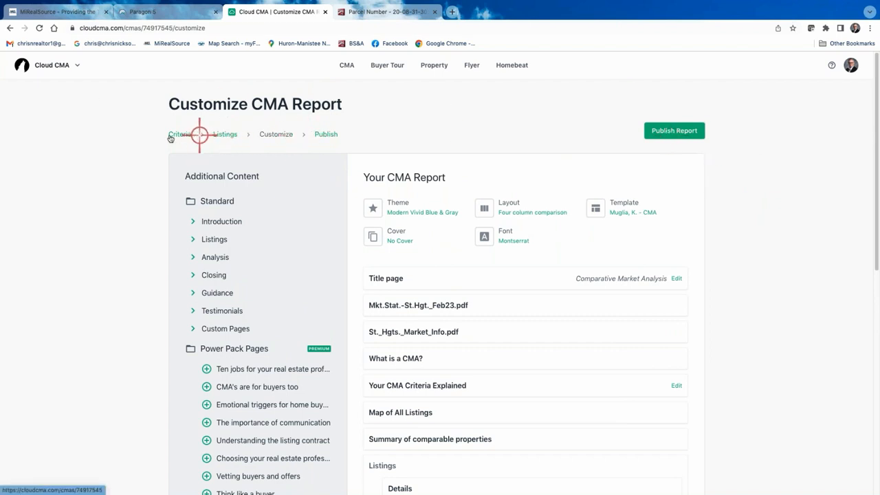
{"action": "left_click", "coordinate": [221, 135]}
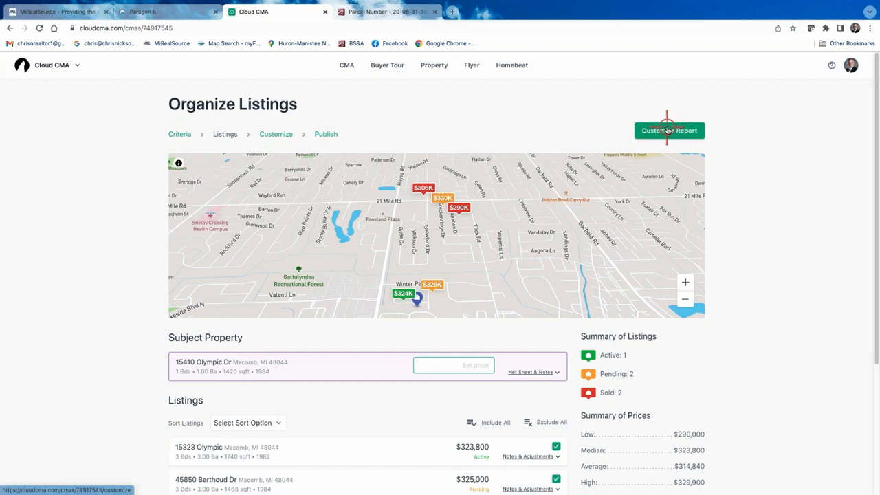
{"action": "left_click", "coordinate": [274, 135]}
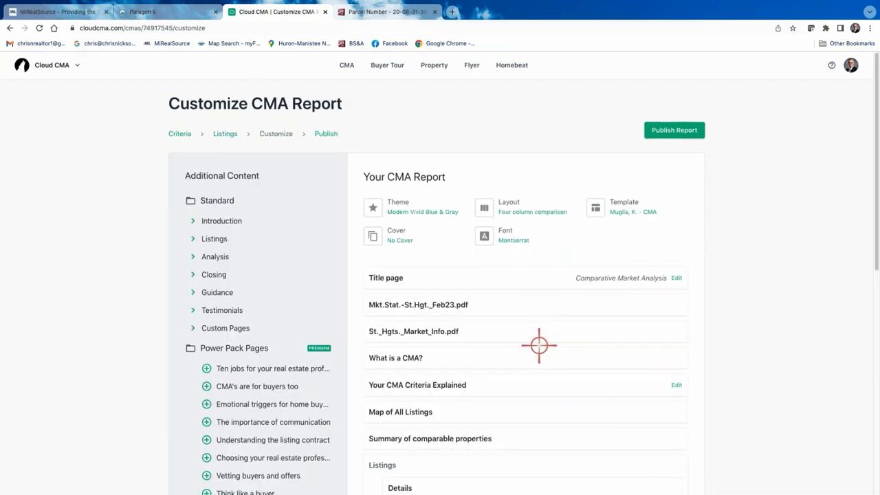
{"action": "scroll", "coordinate": [540, 342], "scroll_direction": "down", "scroll_amount": 5}
{"action": "scroll", "coordinate": [543, 342], "scroll_direction": "up", "scroll_amount": 5}
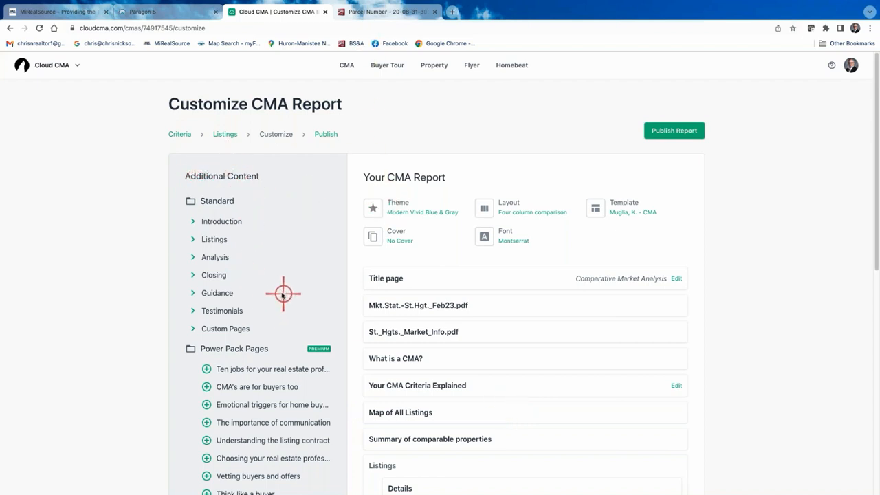
{"action": "scroll", "coordinate": [279, 296], "scroll_direction": "down", "scroll_amount": 2}
{"action": "scroll", "coordinate": [273, 313], "scroll_direction": "down", "scroll_amount": 4}
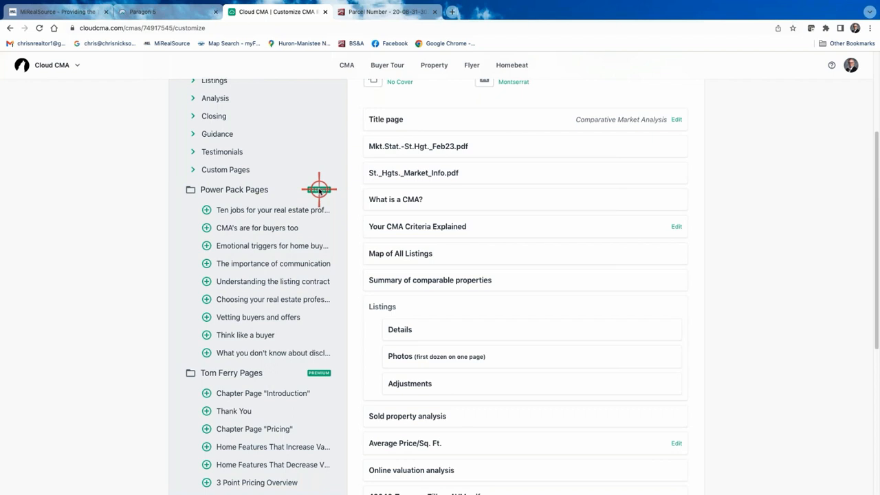
{"action": "scroll", "coordinate": [307, 187], "scroll_direction": "up", "scroll_amount": 3}
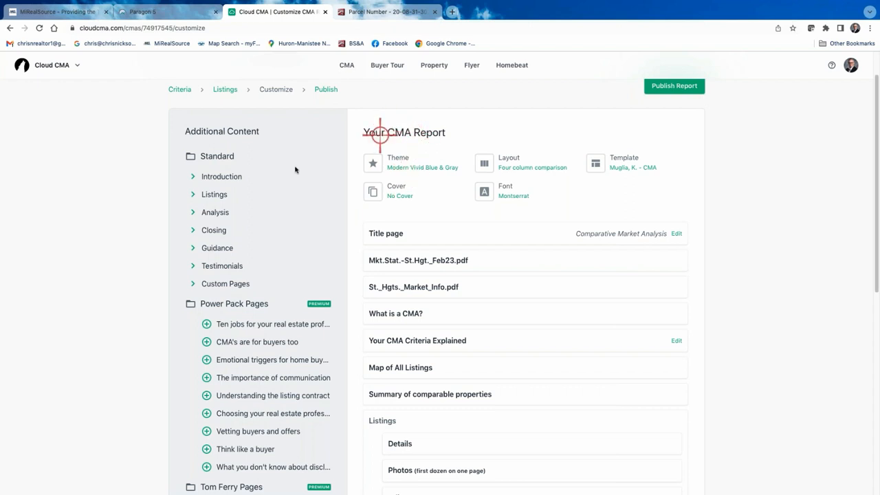
{"action": "left_click", "coordinate": [193, 177]}
{"action": "left_click", "coordinate": [192, 274]}
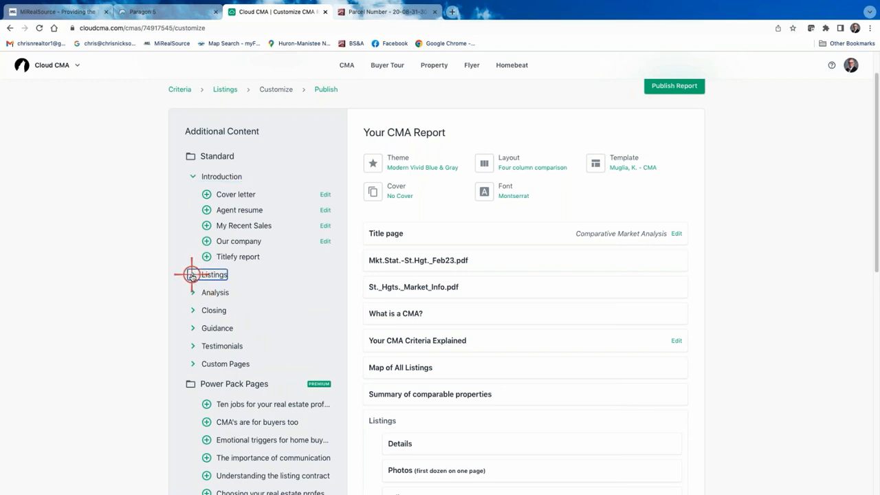
{"action": "left_click", "coordinate": [192, 274]}
{"action": "left_click", "coordinate": [194, 176]}
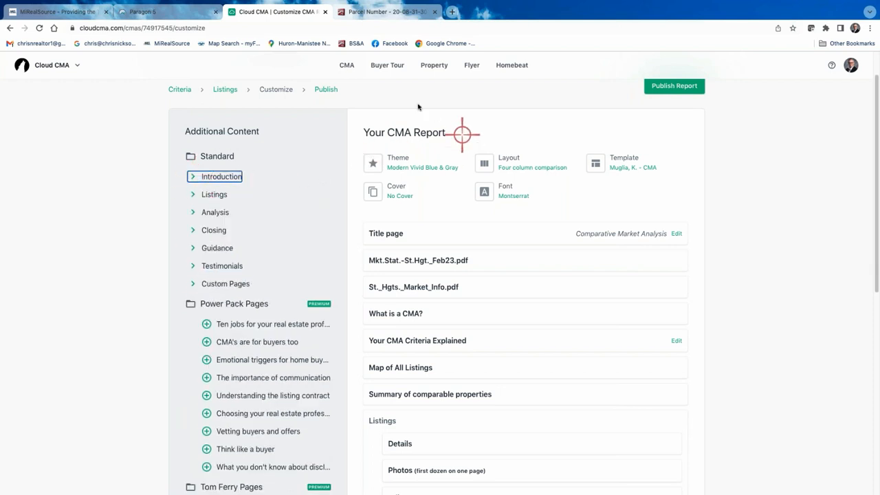
- Change the report theme from Modern Vivid Blue & Gray to Modern Blue & Green and apply it
{"action": "left_click", "coordinate": [406, 166]}
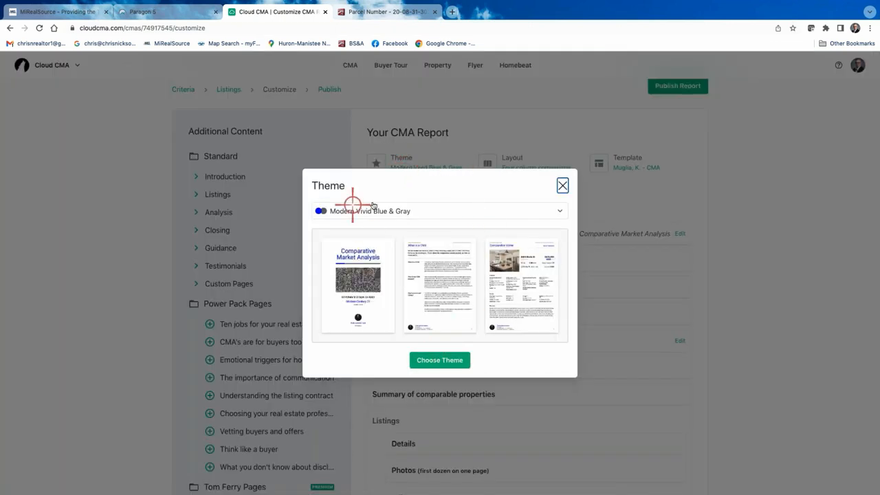
{"action": "left_click", "coordinate": [558, 212]}
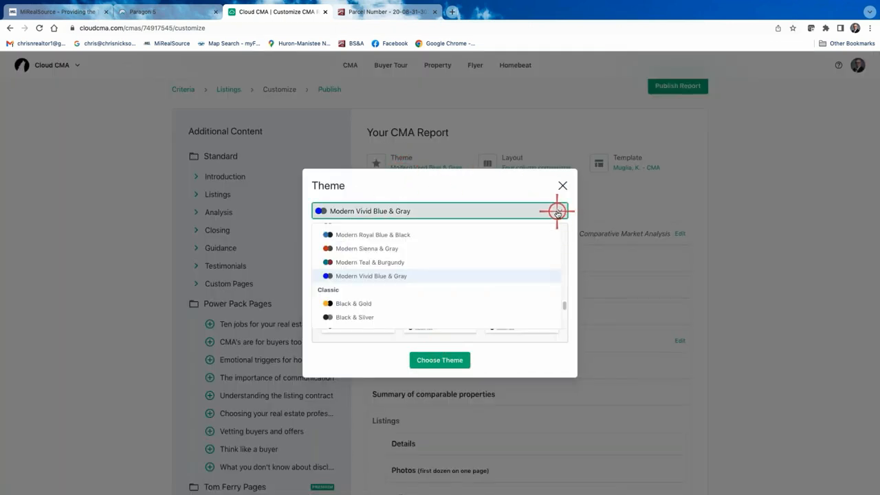
{"action": "scroll", "coordinate": [416, 258], "scroll_direction": "down", "scroll_amount": 3}
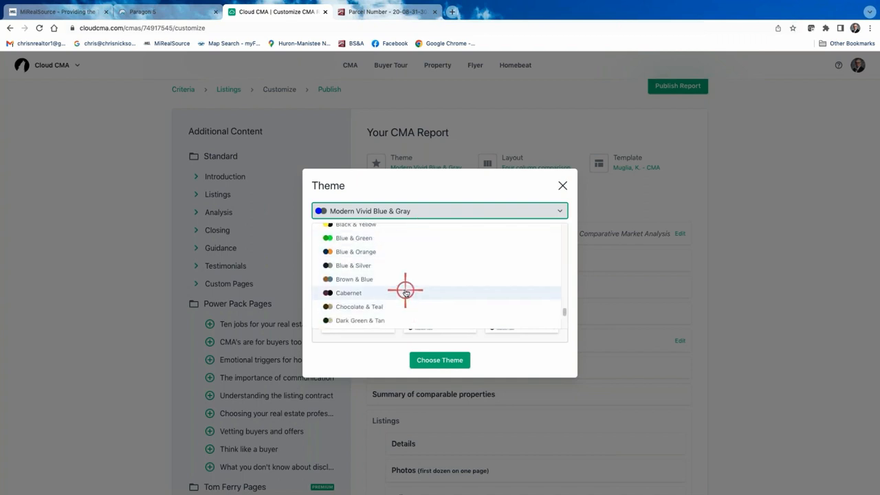
{"action": "scroll", "coordinate": [405, 291], "scroll_direction": "down", "scroll_amount": 5}
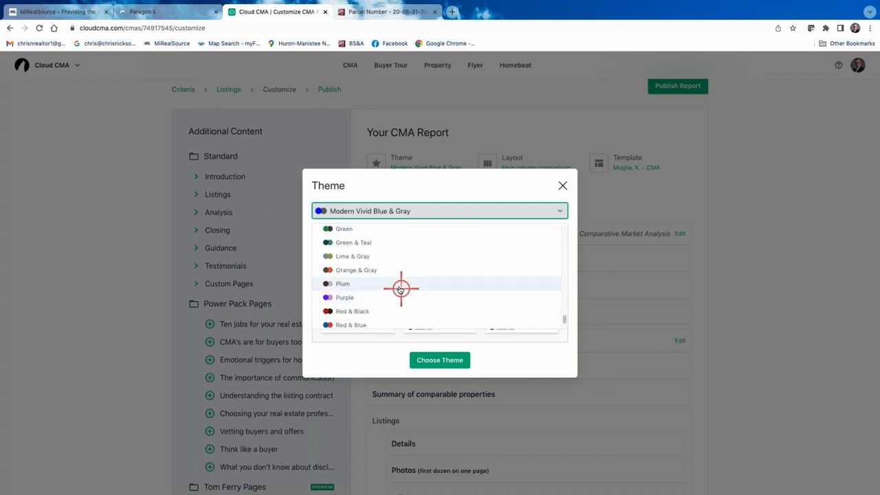
{"action": "scroll", "coordinate": [401, 288], "scroll_direction": "up", "scroll_amount": 7}
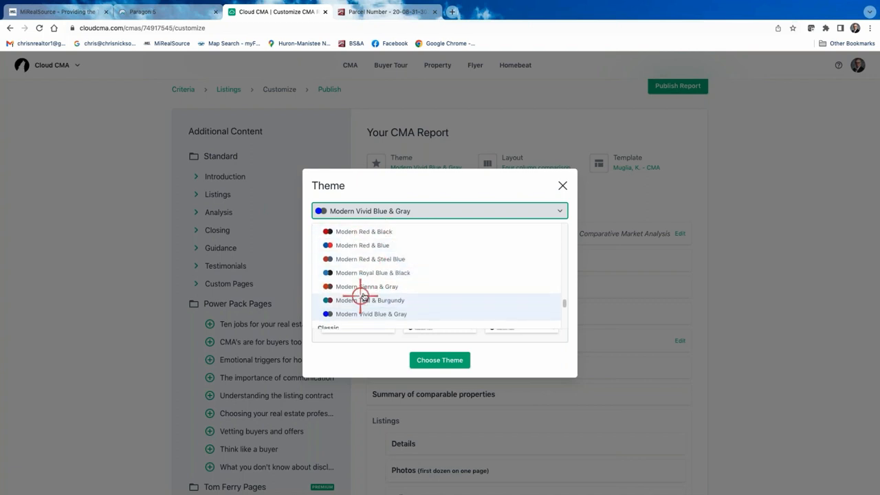
{"action": "scroll", "coordinate": [361, 296], "scroll_direction": "down", "scroll_amount": 3}
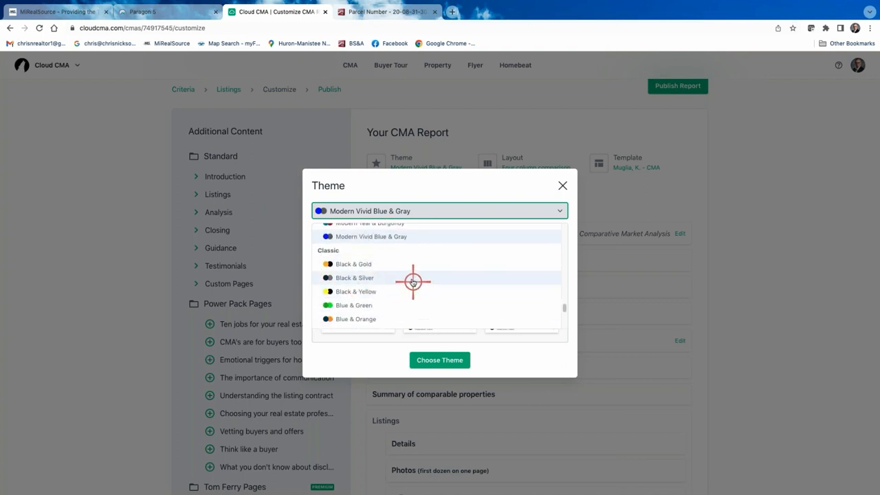
{"action": "scroll", "coordinate": [412, 282], "scroll_direction": "down", "scroll_amount": 1}
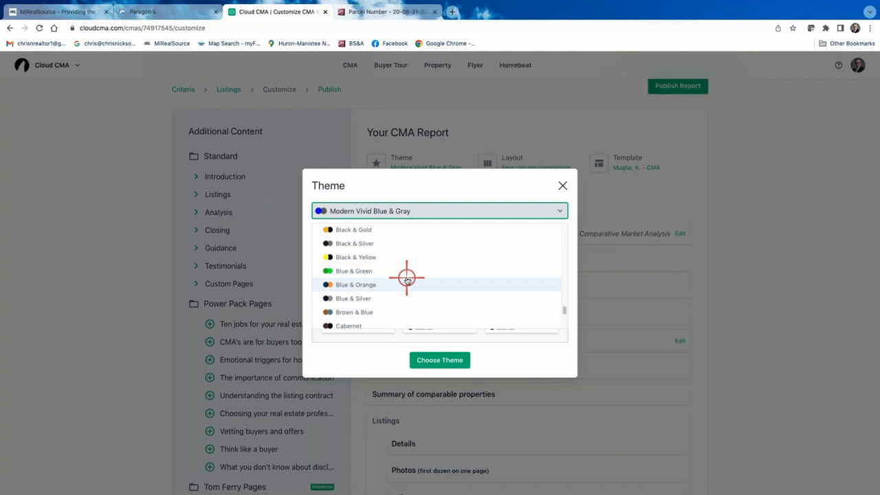
{"action": "scroll", "coordinate": [406, 279], "scroll_direction": "up", "scroll_amount": 3}
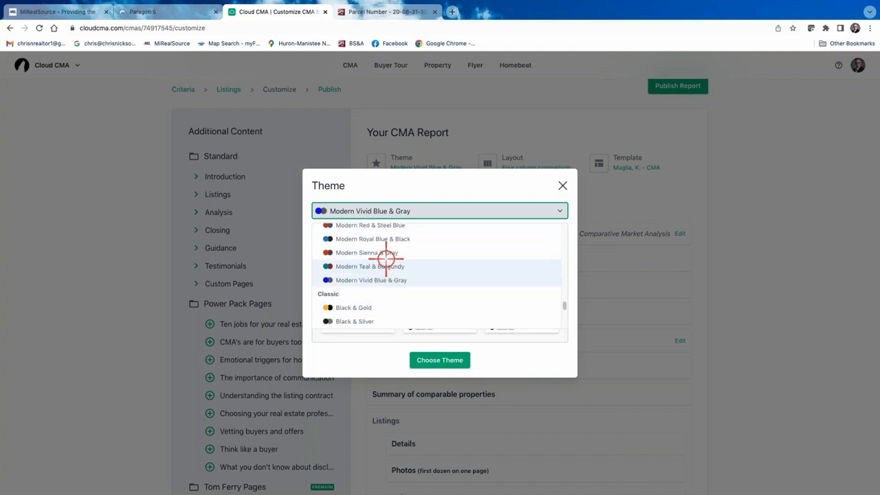
{"action": "scroll", "coordinate": [390, 271], "scroll_direction": "up", "scroll_amount": 2}
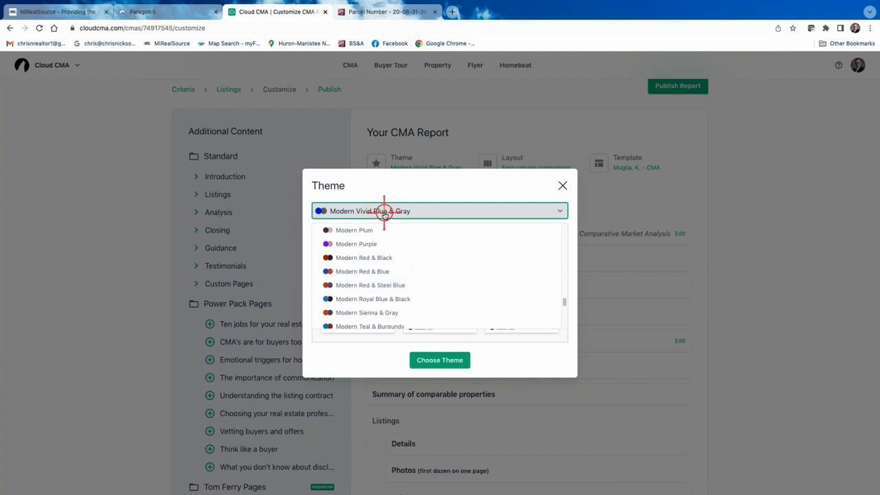
{"action": "scroll", "coordinate": [415, 273], "scroll_direction": "down", "scroll_amount": 1}
{"action": "scroll", "coordinate": [415, 273], "scroll_direction": "up", "scroll_amount": 3}
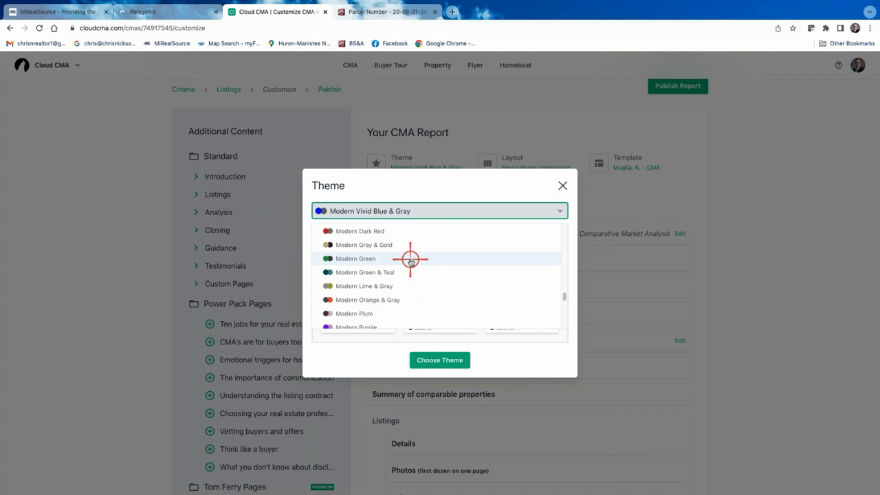
{"action": "scroll", "coordinate": [423, 275], "scroll_direction": "up", "scroll_amount": 5}
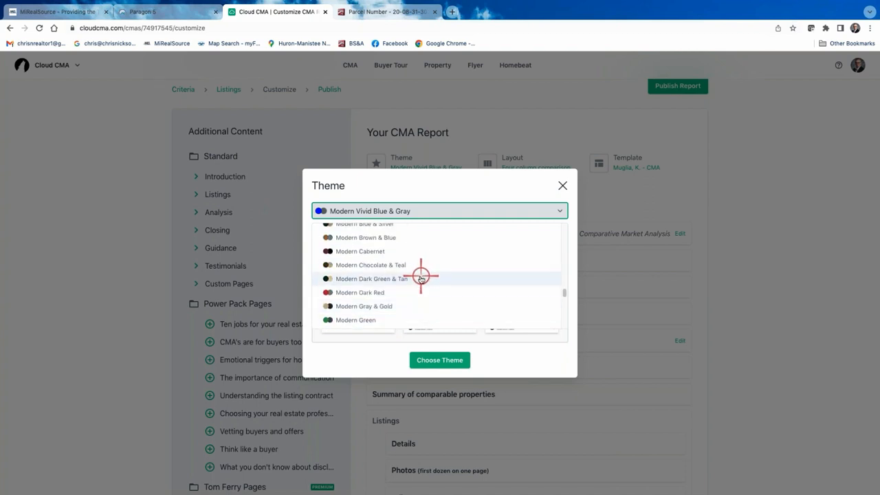
{"action": "scroll", "coordinate": [423, 279], "scroll_direction": "up", "scroll_amount": 8}
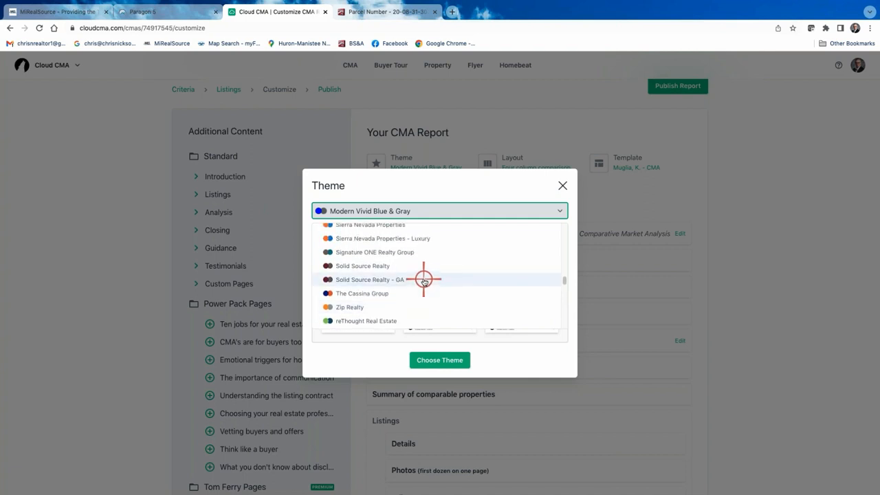
{"action": "scroll", "coordinate": [424, 281], "scroll_direction": "up", "scroll_amount": 3}
{"action": "scroll", "coordinate": [425, 282], "scroll_direction": "down", "scroll_amount": 10}
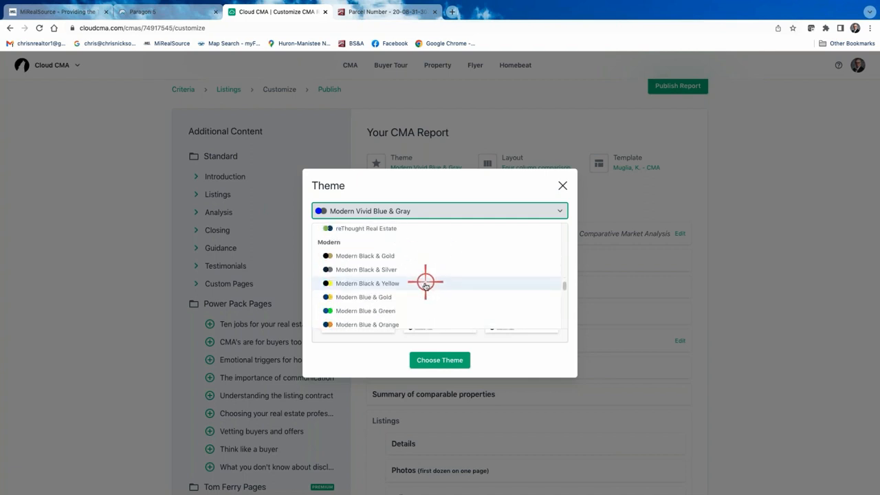
{"action": "left_click", "coordinate": [380, 312]}
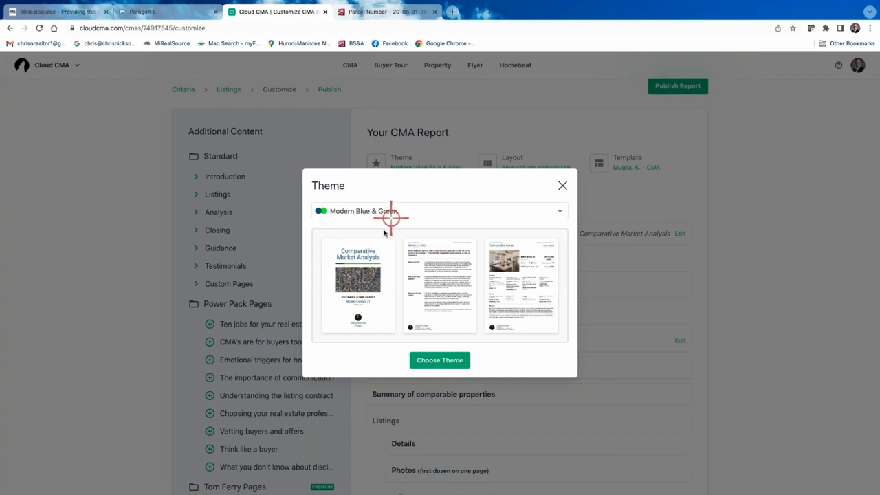
{"action": "left_click", "coordinate": [442, 361]}
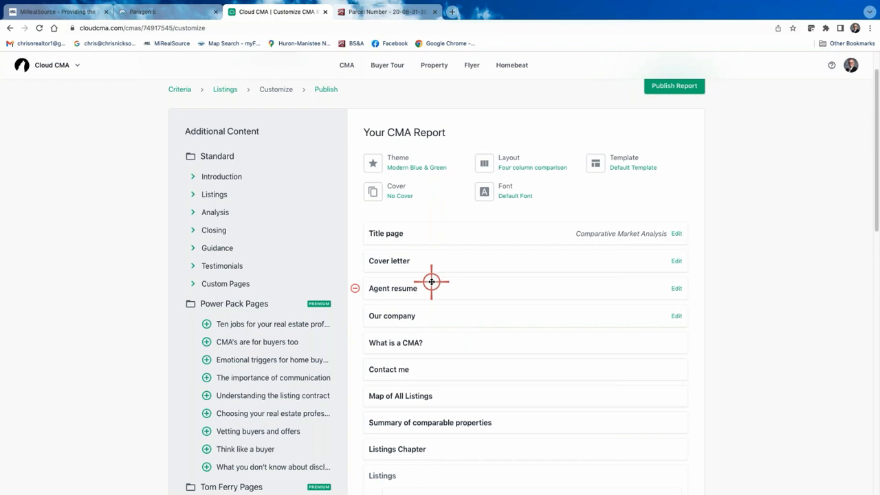
- Open a PDF preview of the report's Title page
{"action": "left_click", "coordinate": [400, 233]}
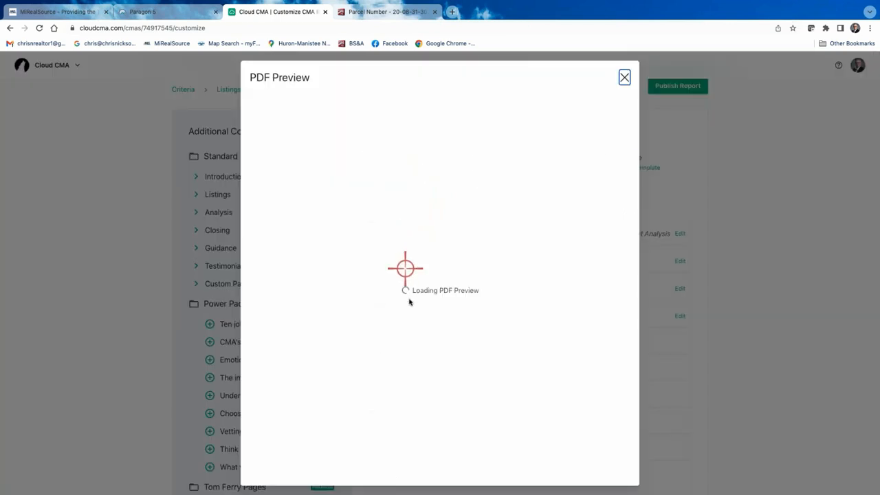
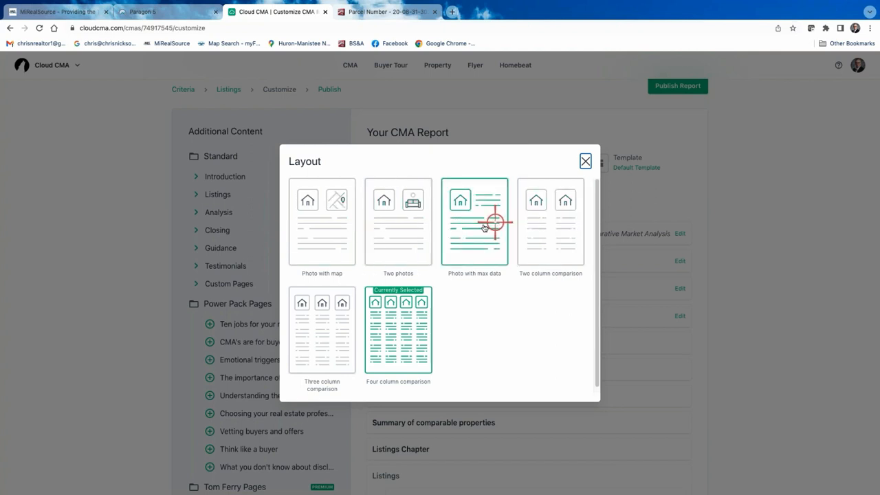
- Switch the report layout to Two photos and browse the covers, keeping No Cover
{"action": "left_click", "coordinate": [403, 231]}
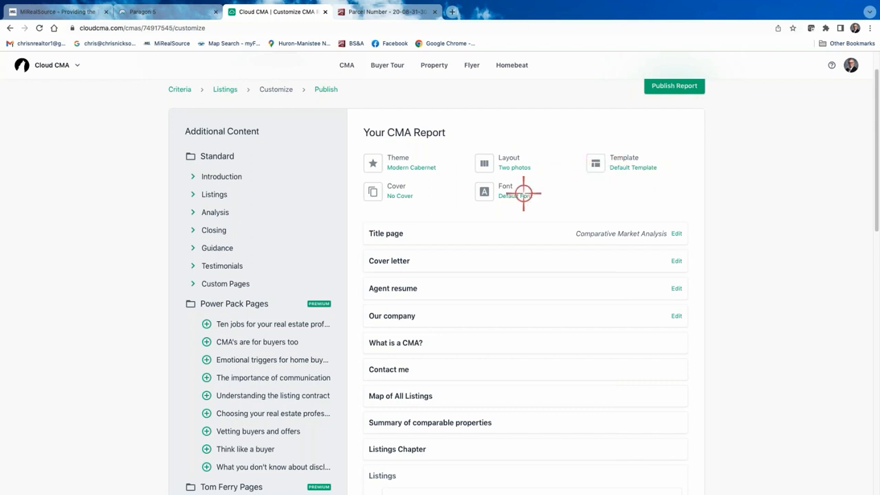
{"action": "left_click", "coordinate": [402, 187]}
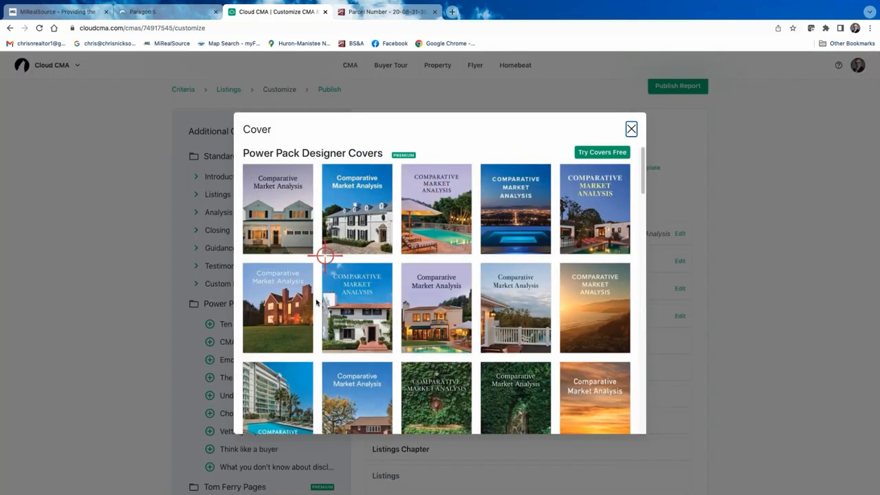
{"action": "scroll", "coordinate": [453, 249], "scroll_direction": "down", "scroll_amount": 10}
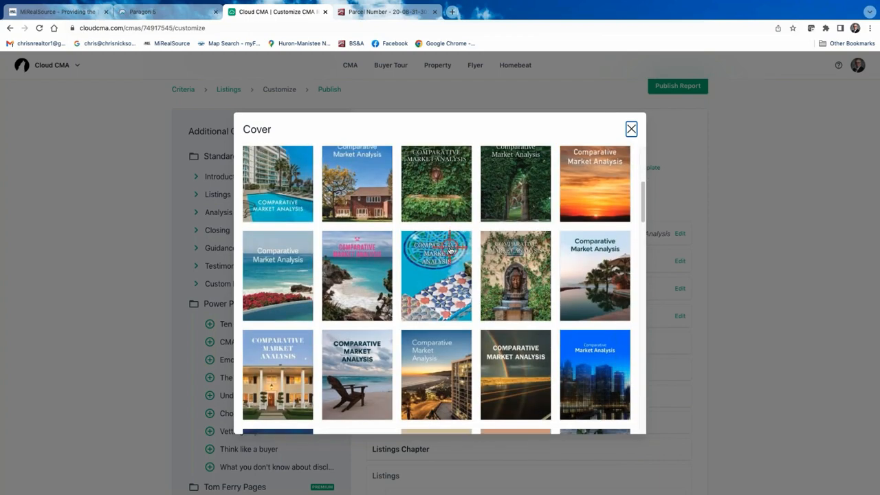
{"action": "scroll", "coordinate": [454, 234], "scroll_direction": "up", "scroll_amount": 10}
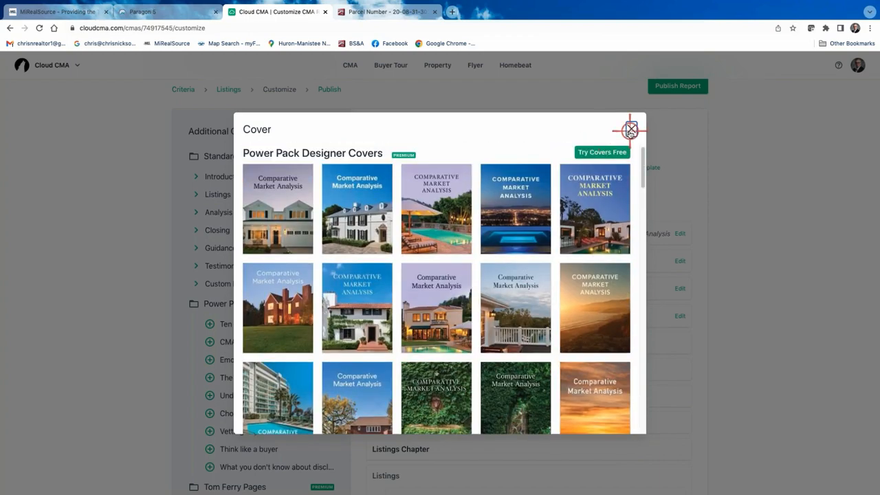
{"action": "left_click", "coordinate": [631, 130]}
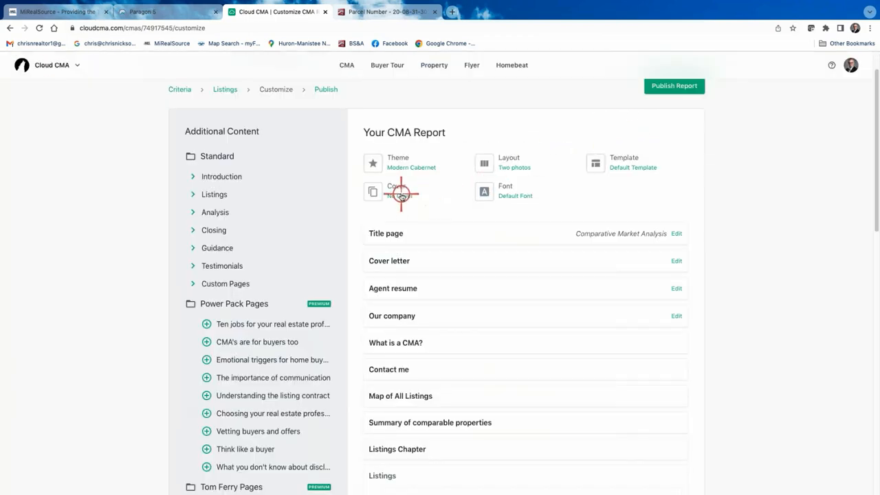
- Scroll the font list and set the report font to Raleway
{"action": "left_click", "coordinate": [509, 191]}
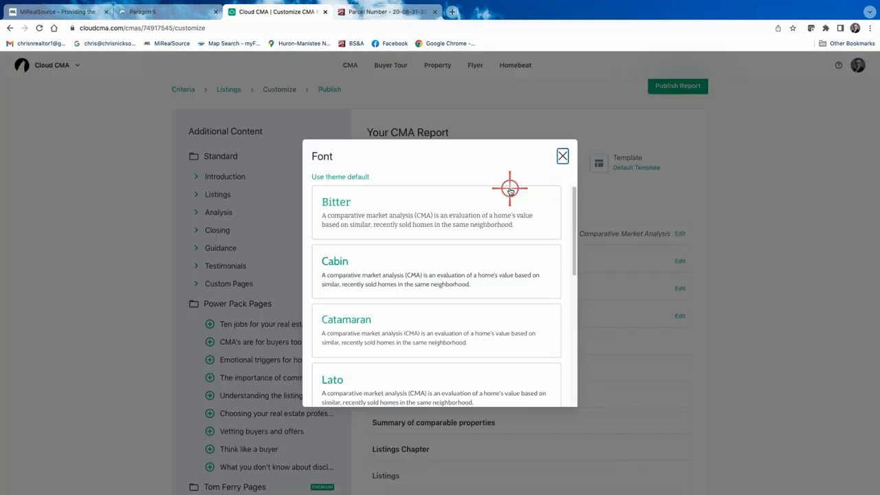
{"action": "scroll", "coordinate": [392, 323], "scroll_direction": "down", "scroll_amount": 5}
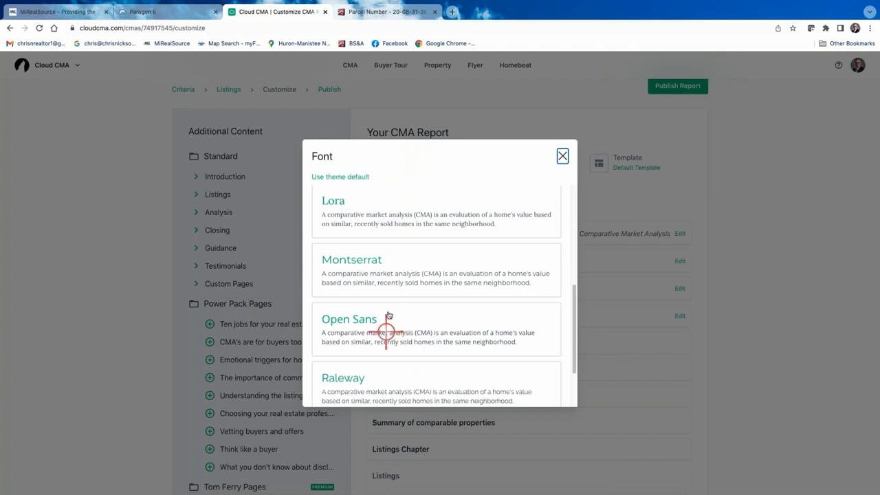
{"action": "scroll", "coordinate": [389, 249], "scroll_direction": "down", "scroll_amount": 1}
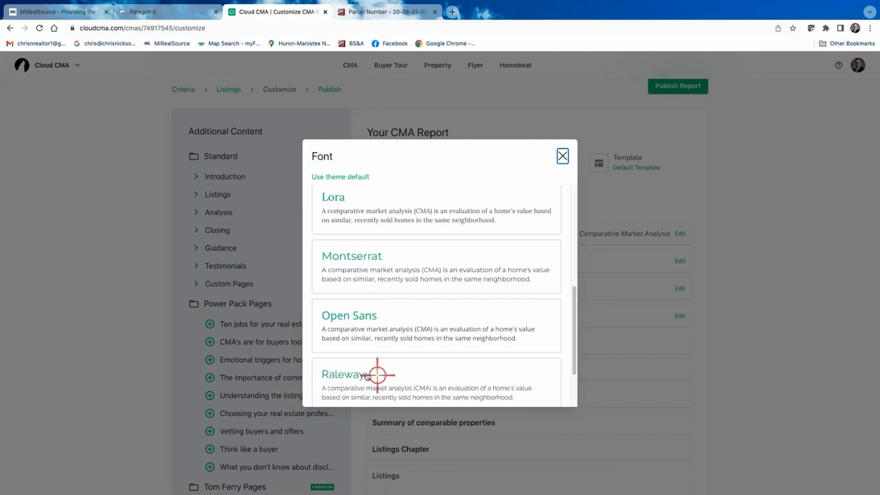
{"action": "left_click", "coordinate": [352, 374]}
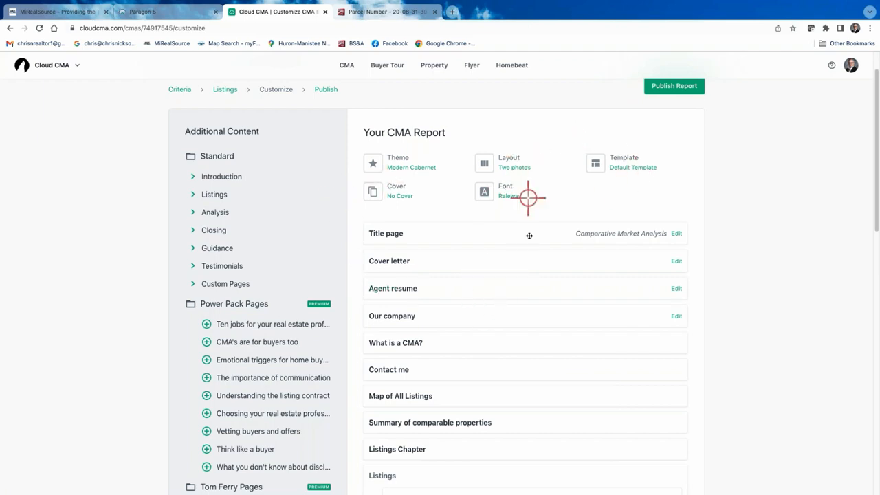
{"action": "scroll", "coordinate": [522, 311], "scroll_direction": "down", "scroll_amount": 15}
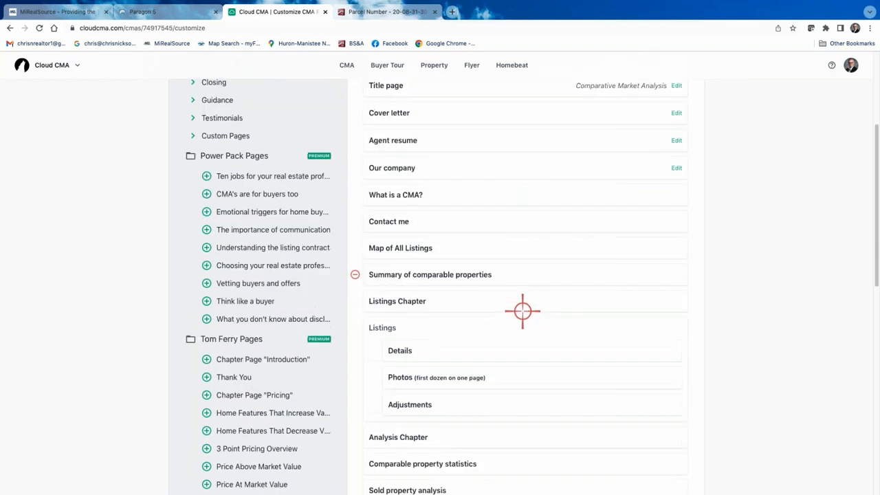
{"action": "scroll", "coordinate": [522, 309], "scroll_direction": "down", "scroll_amount": 3}
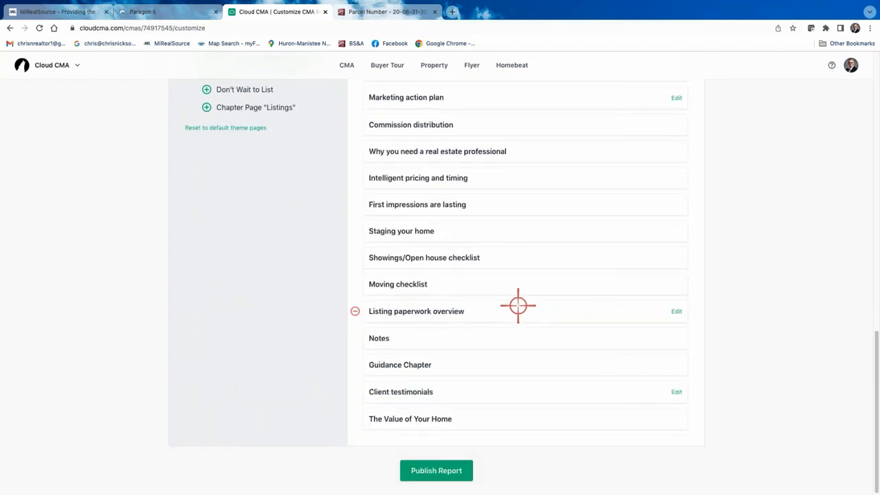
{"action": "scroll", "coordinate": [510, 296], "scroll_direction": "up", "scroll_amount": 20}
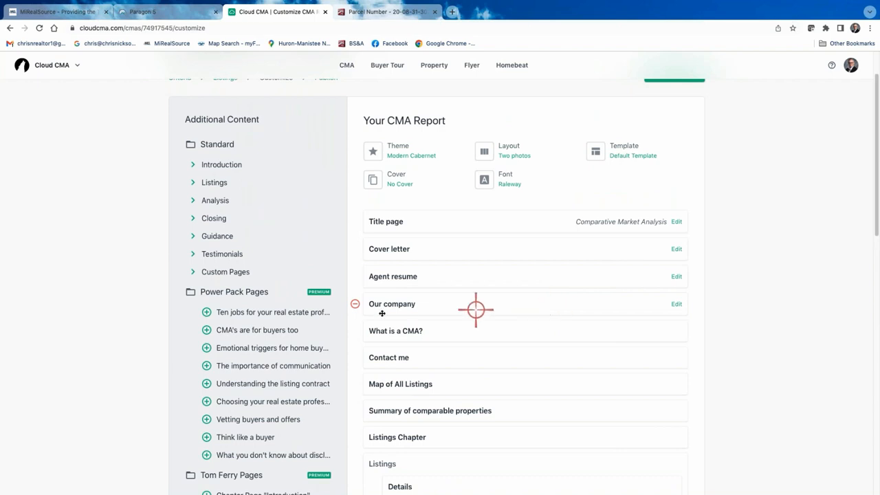
{"action": "scroll", "coordinate": [432, 318], "scroll_direction": "down", "scroll_amount": 1}
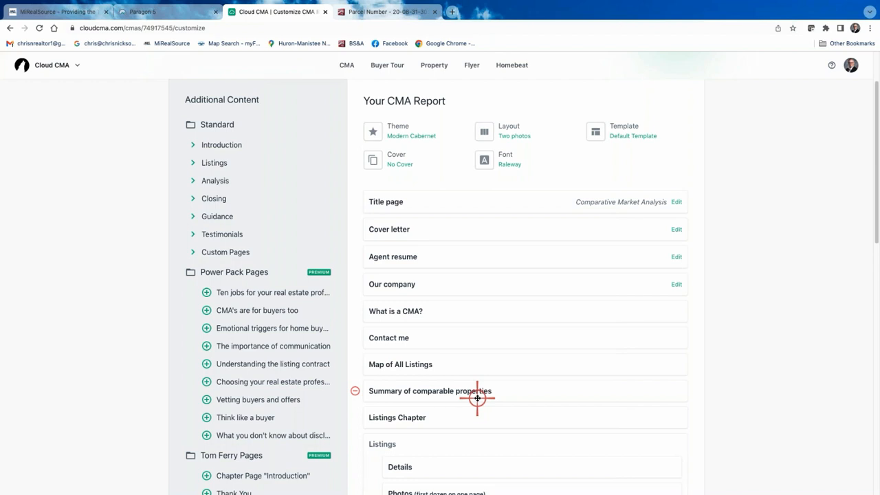
{"action": "scroll", "coordinate": [591, 251], "scroll_direction": "down", "scroll_amount": 1}
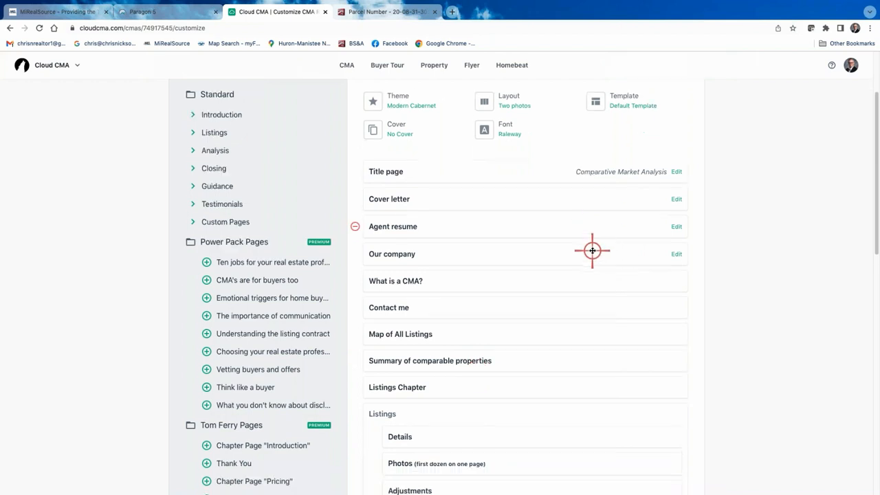
{"action": "scroll", "coordinate": [569, 243], "scroll_direction": "down", "scroll_amount": 3}
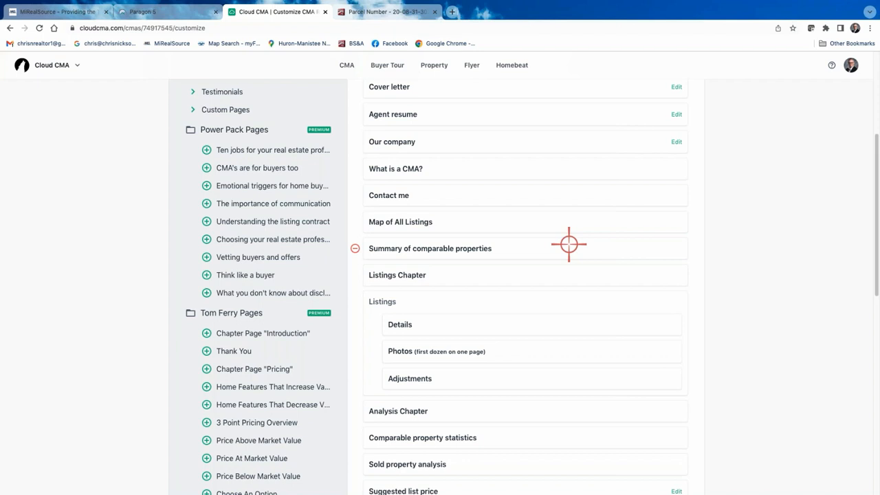
{"action": "scroll", "coordinate": [598, 249], "scroll_direction": "up", "scroll_amount": 1}
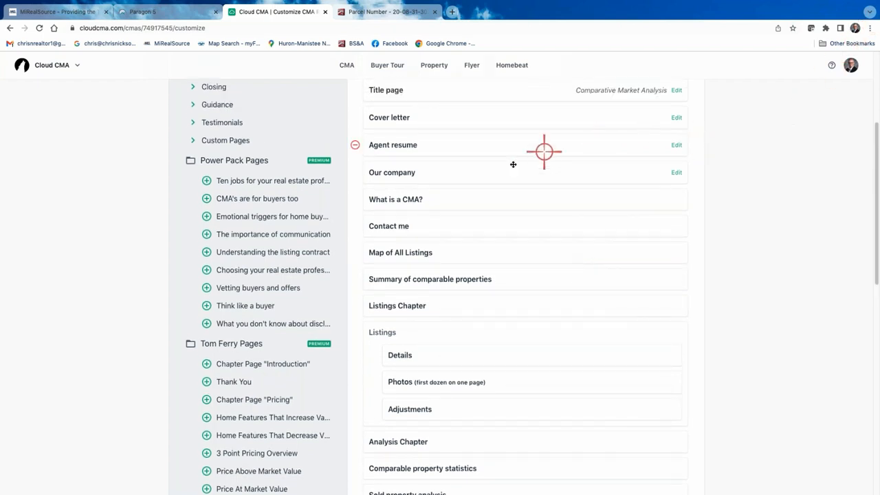
{"action": "scroll", "coordinate": [433, 231], "scroll_direction": "down", "scroll_amount": 1}
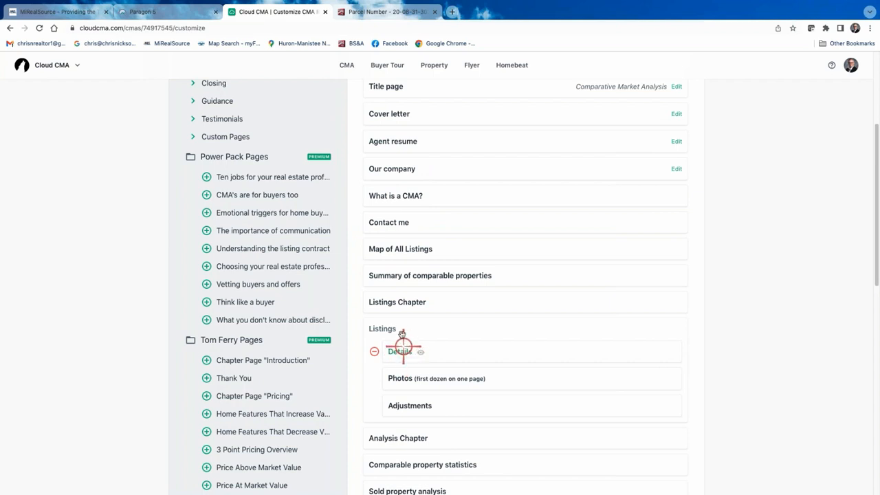
- Preview the 'What is a CMA?' page as a PDF and scroll through its sections
{"action": "left_click", "coordinate": [403, 197]}
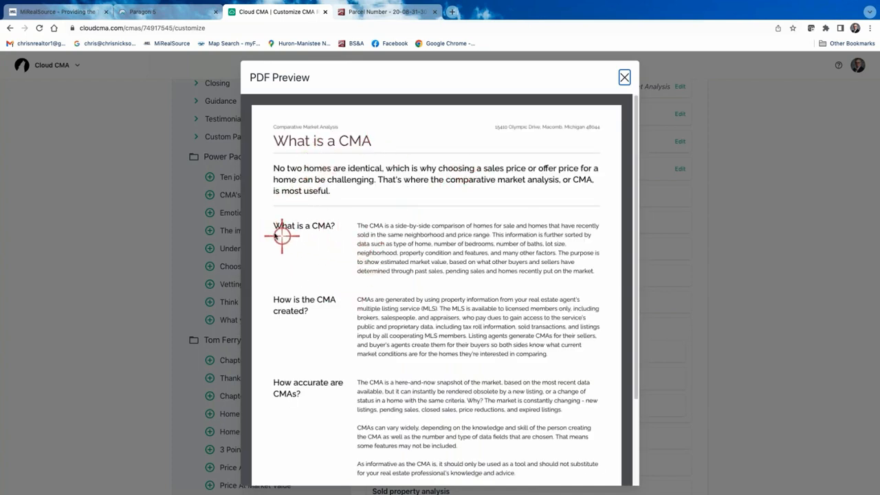
{"action": "scroll", "coordinate": [431, 242], "scroll_direction": "down", "scroll_amount": 3}
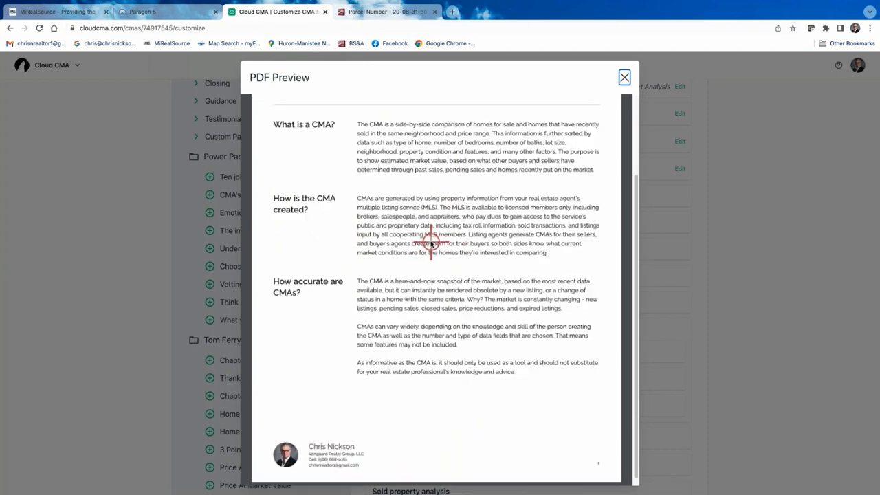
{"action": "scroll", "coordinate": [408, 275], "scroll_direction": "up", "scroll_amount": 1}
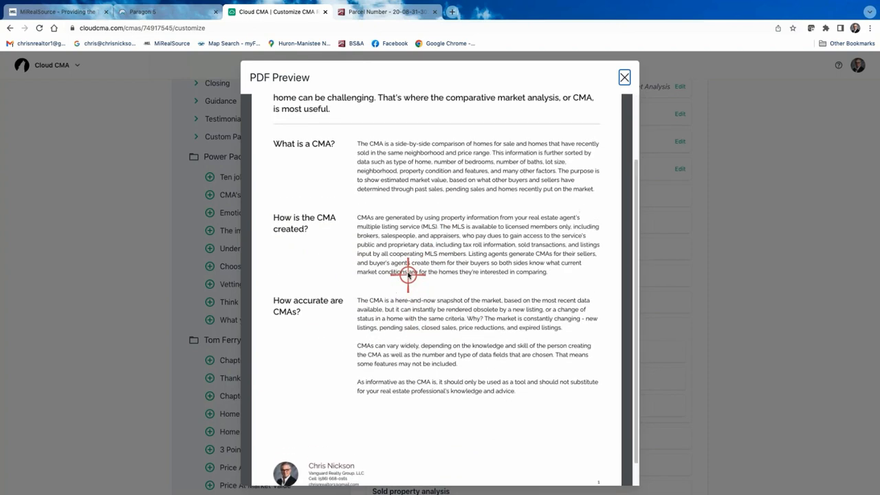
{"action": "scroll", "coordinate": [413, 265], "scroll_direction": "up", "scroll_amount": 3}
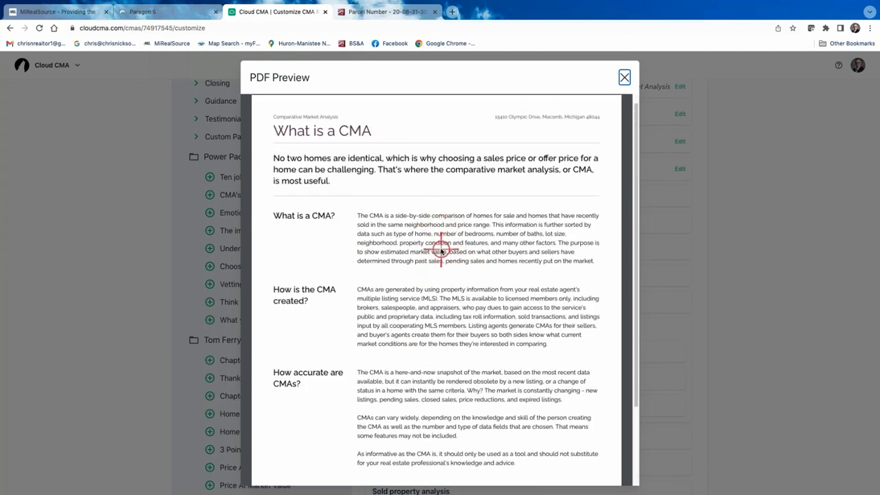
{"action": "scroll", "coordinate": [441, 251], "scroll_direction": "down", "scroll_amount": 1}
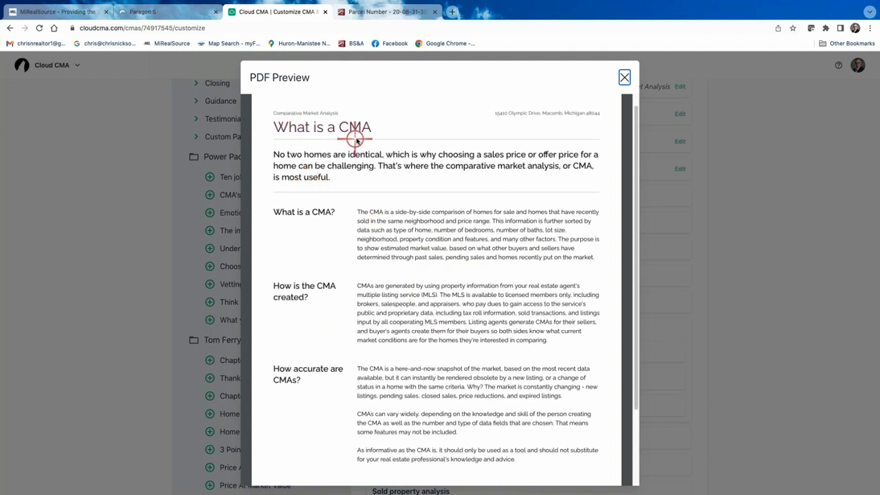
{"action": "scroll", "coordinate": [324, 165], "scroll_direction": "down", "scroll_amount": 1}
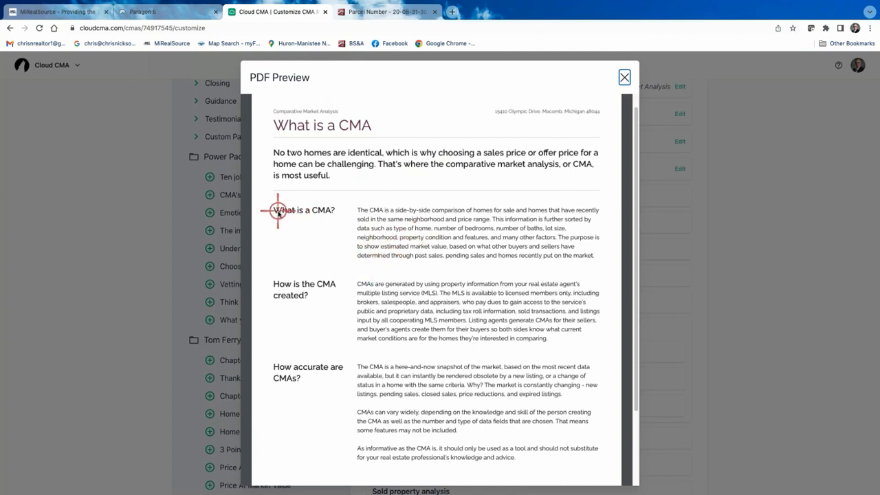
{"action": "scroll", "coordinate": [305, 288], "scroll_direction": "down", "scroll_amount": 2}
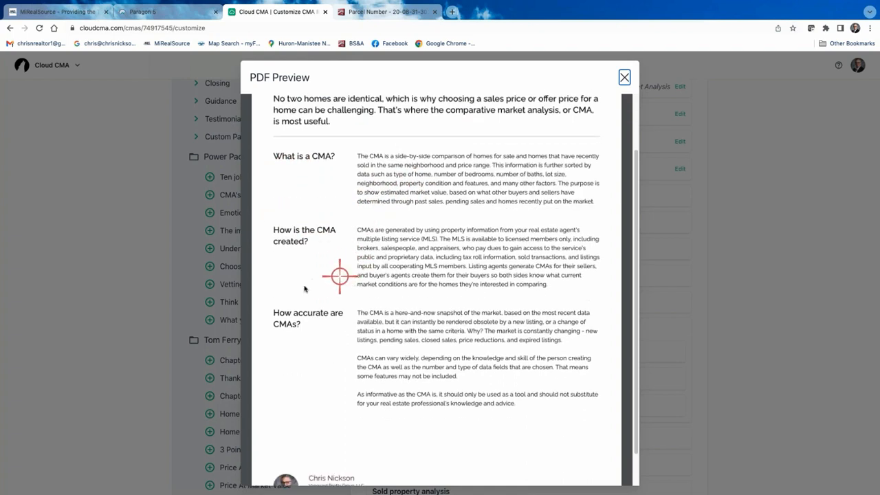
{"action": "scroll", "coordinate": [368, 275], "scroll_direction": "down", "scroll_amount": 1}
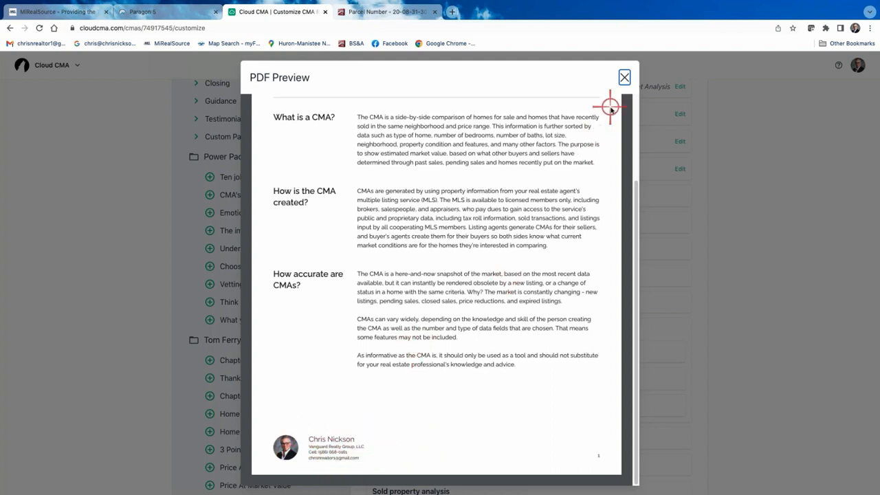
{"action": "left_click", "coordinate": [624, 78]}
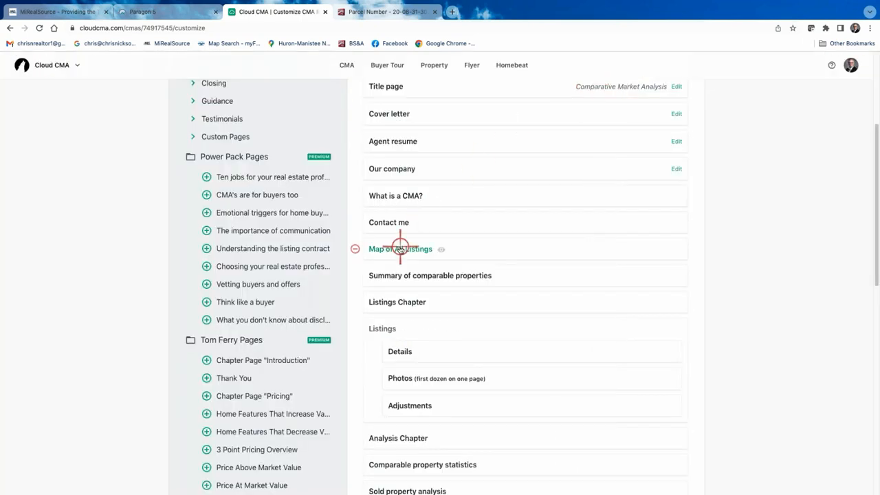
{"action": "scroll", "coordinate": [422, 292], "scroll_direction": "down", "scroll_amount": 1}
{"action": "scroll", "coordinate": [443, 436], "scroll_direction": "down", "scroll_amount": 3}
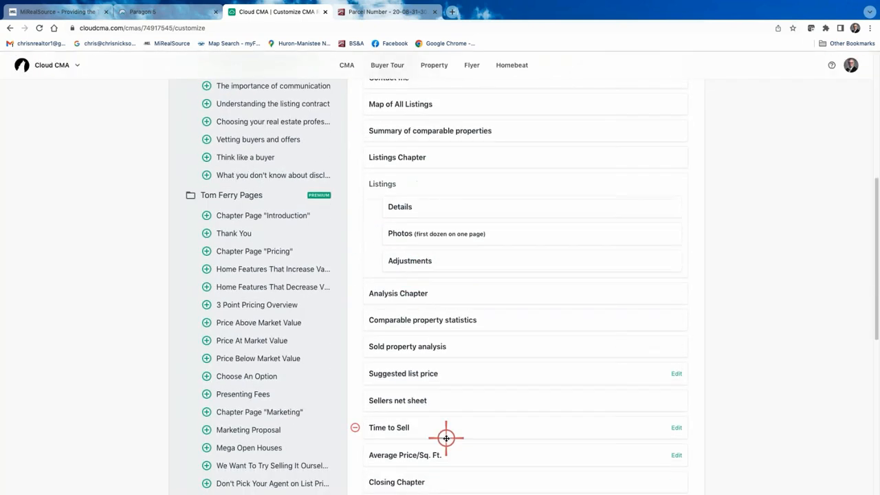
{"action": "scroll", "coordinate": [434, 436], "scroll_direction": "down", "scroll_amount": 2}
{"action": "scroll", "coordinate": [433, 436], "scroll_direction": "down", "scroll_amount": 1}
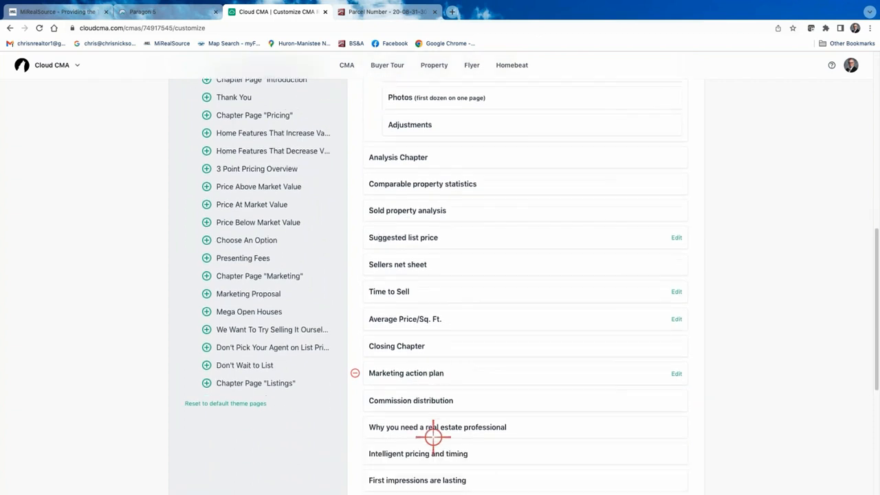
{"action": "left_click", "coordinate": [396, 401]}
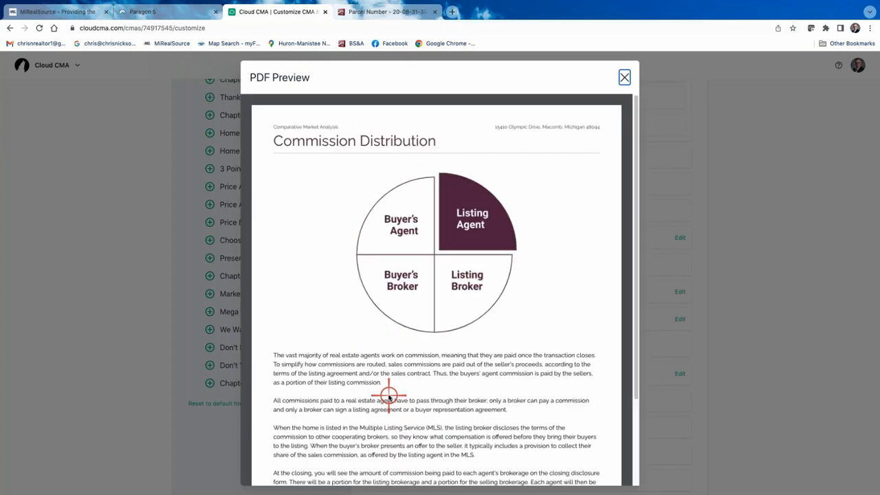
{"action": "scroll", "coordinate": [396, 368], "scroll_direction": "down", "scroll_amount": 1}
{"action": "scroll", "coordinate": [396, 368], "scroll_direction": "down", "scroll_amount": 2}
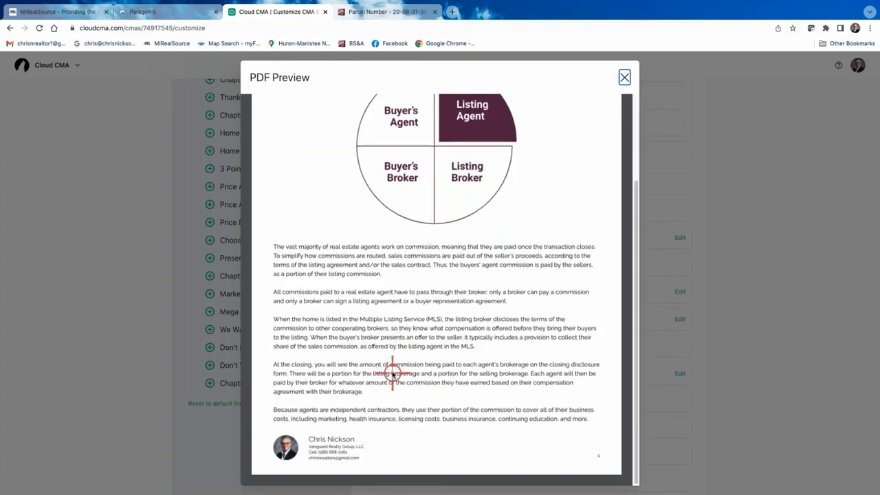
{"action": "left_click", "coordinate": [625, 76]}
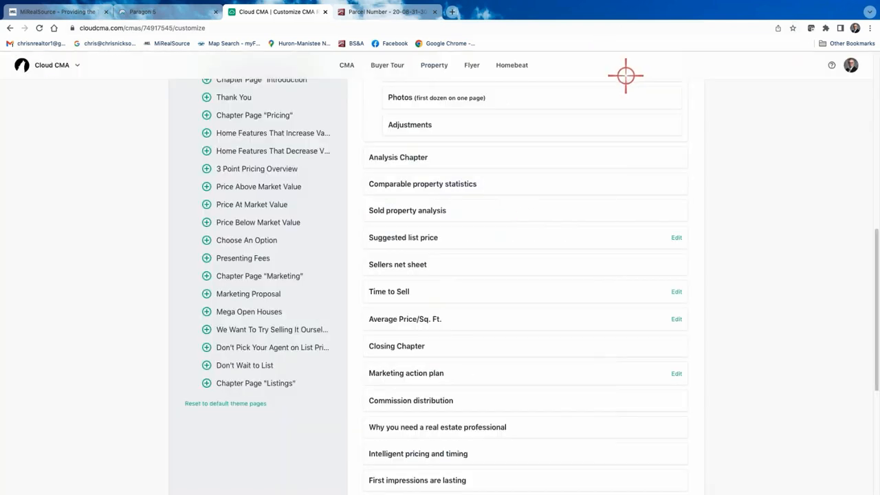
{"action": "scroll", "coordinate": [491, 344], "scroll_direction": "down", "scroll_amount": 4}
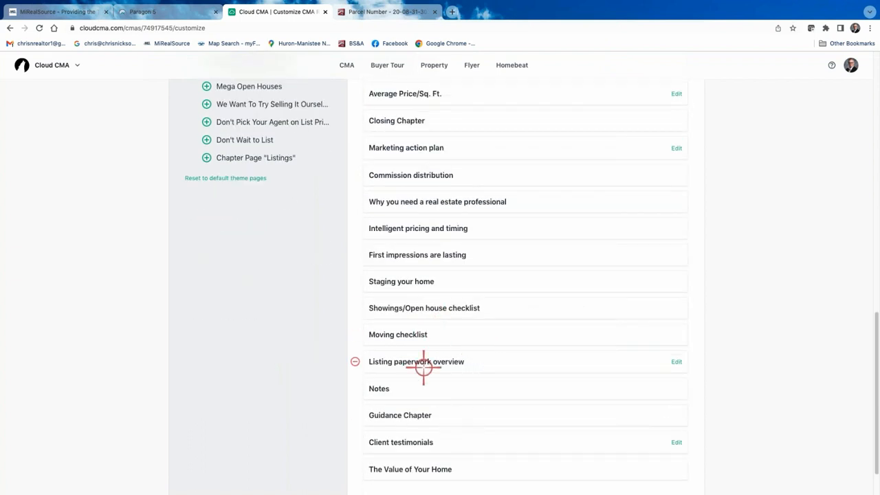
{"action": "left_click", "coordinate": [423, 283]}
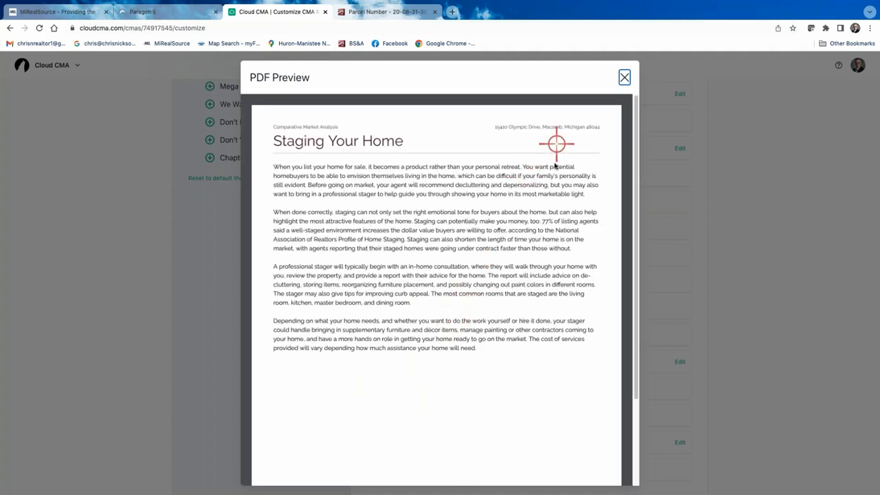
{"action": "left_click", "coordinate": [622, 77]}
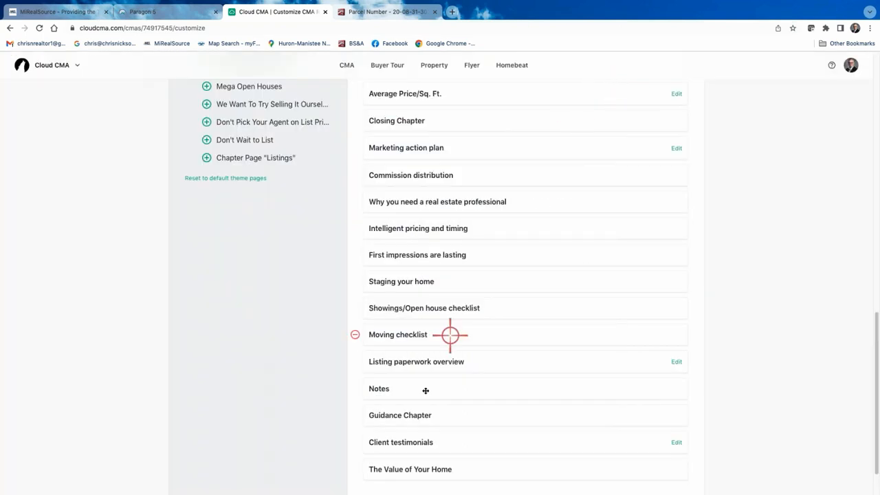
{"action": "scroll", "coordinate": [430, 358], "scroll_direction": "down", "scroll_amount": 1}
{"action": "scroll", "coordinate": [430, 358], "scroll_direction": "up", "scroll_amount": 1}
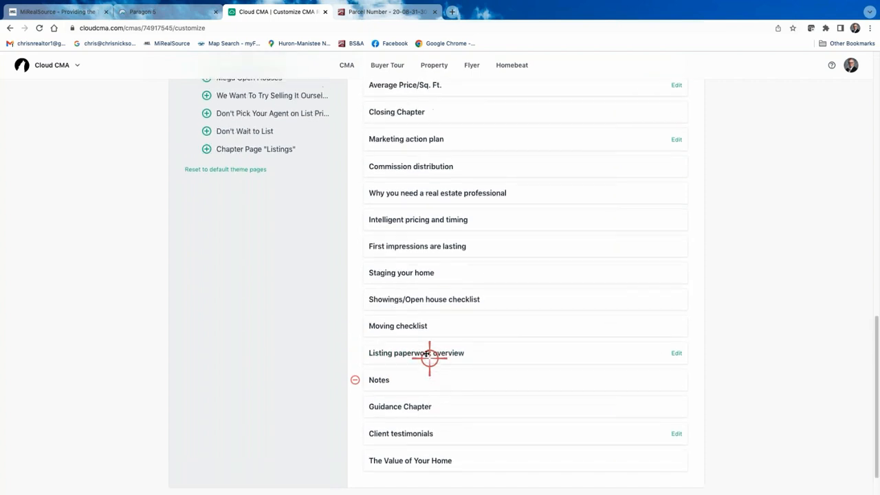
{"action": "left_click", "coordinate": [423, 233]}
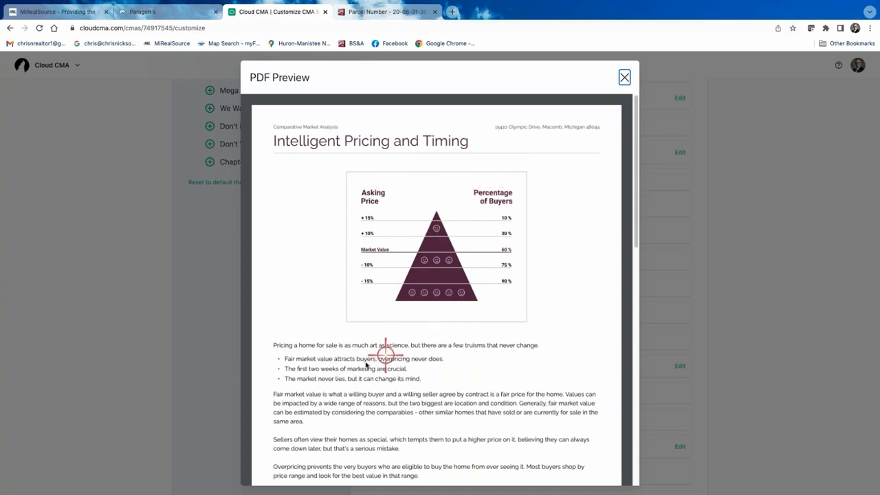
{"action": "scroll", "coordinate": [351, 344], "scroll_direction": "down", "scroll_amount": 3}
{"action": "scroll", "coordinate": [348, 333], "scroll_direction": "down", "scroll_amount": 5}
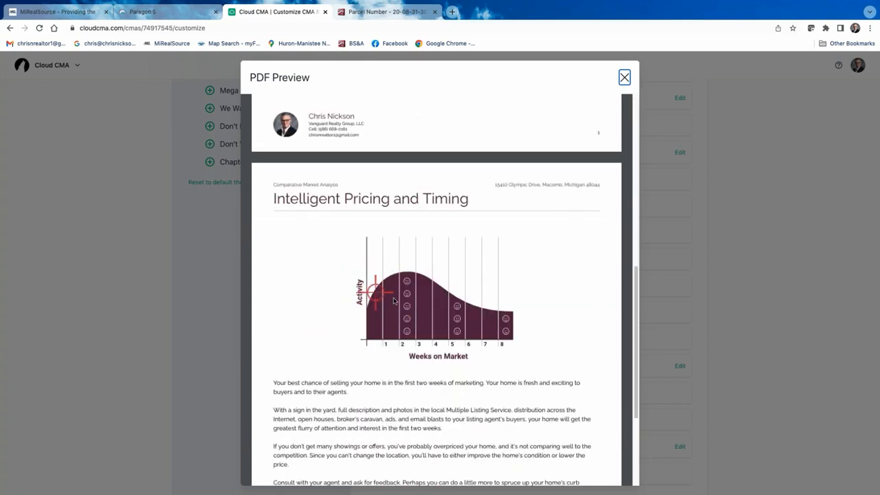
{"action": "scroll", "coordinate": [505, 328], "scroll_direction": "up", "scroll_amount": 7}
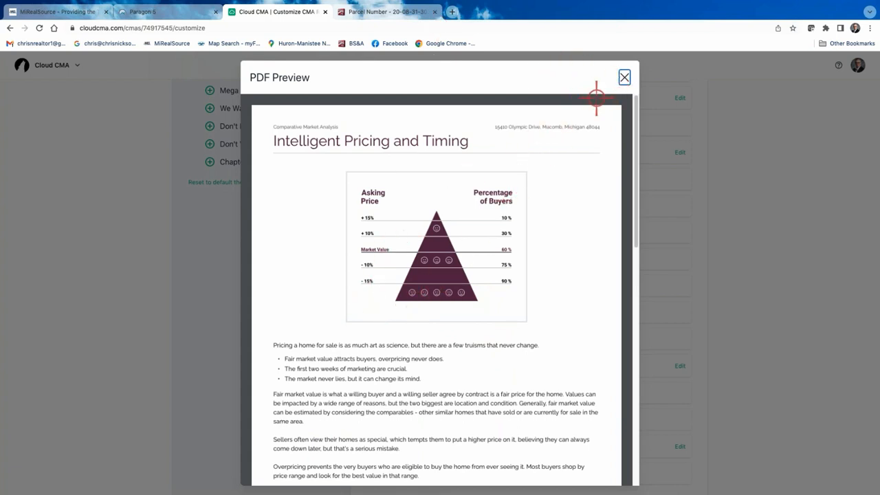
{"action": "left_click", "coordinate": [624, 78]}
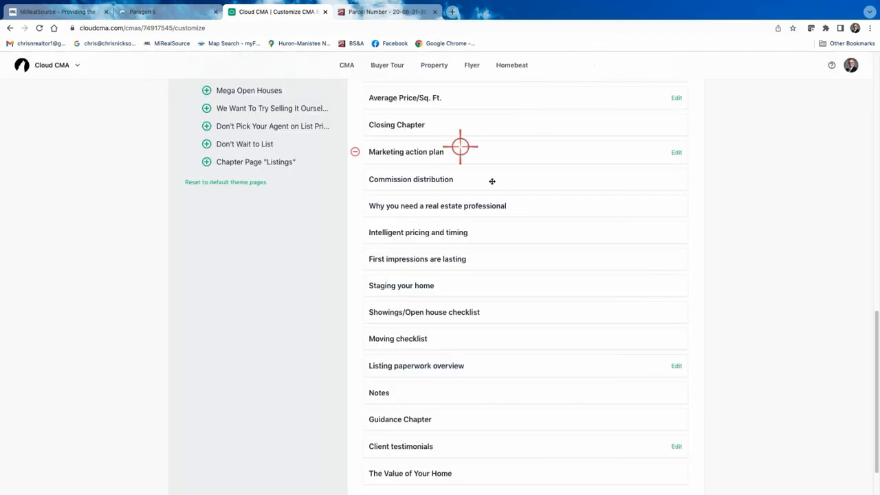
{"action": "scroll", "coordinate": [482, 180], "scroll_direction": "up", "scroll_amount": 10}
- Apply the Modern Vivid Blue & Gray theme to the report
{"action": "left_click", "coordinate": [408, 213]}
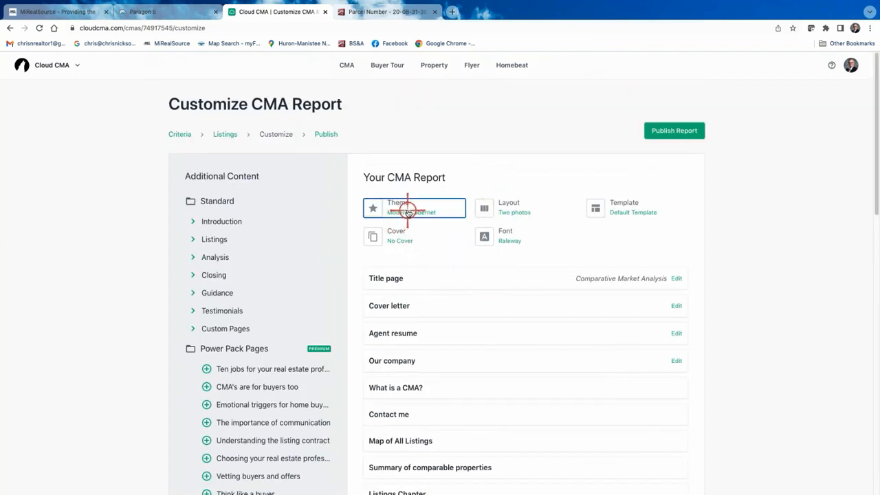
{"action": "left_click", "coordinate": [560, 213]}
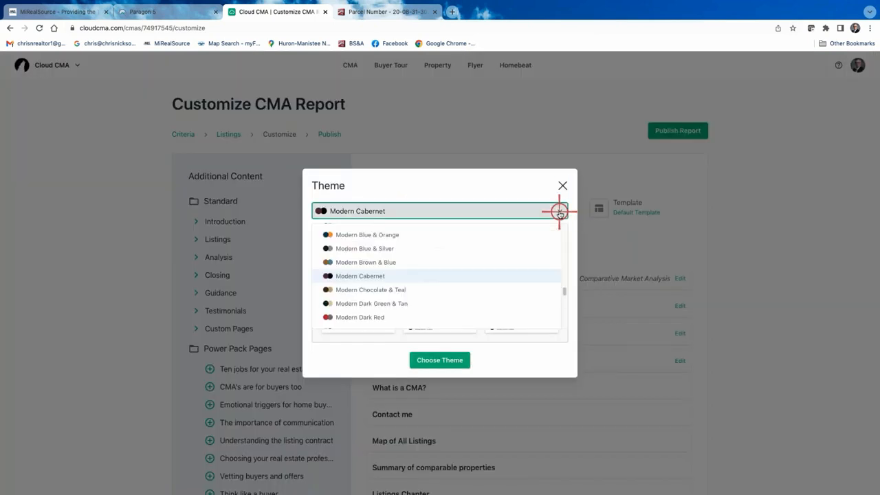
{"action": "scroll", "coordinate": [447, 289], "scroll_direction": "down", "scroll_amount": 3}
{"action": "scroll", "coordinate": [447, 290], "scroll_direction": "down", "scroll_amount": 5}
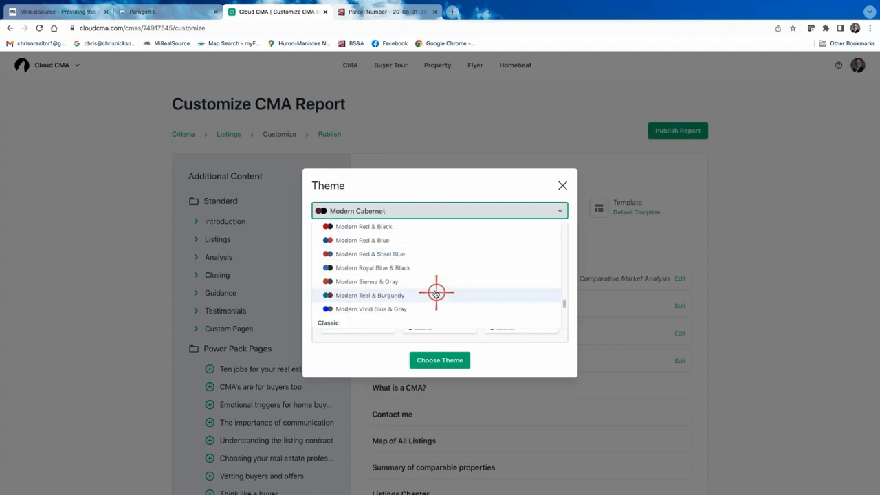
{"action": "scroll", "coordinate": [440, 287], "scroll_direction": "up", "scroll_amount": 2}
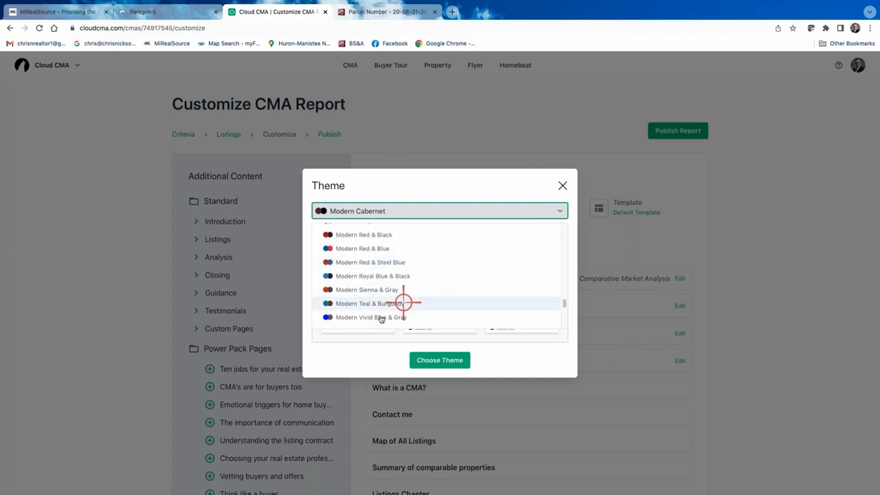
{"action": "left_click", "coordinate": [379, 319]}
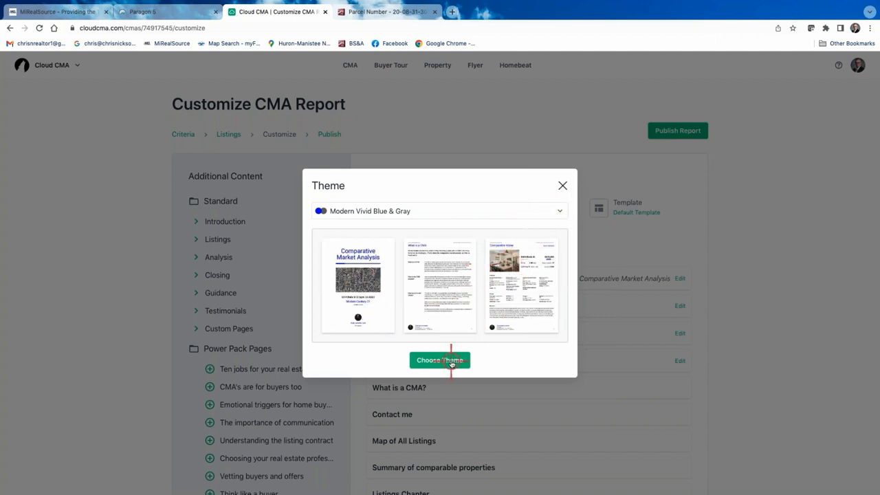
{"action": "left_click", "coordinate": [563, 185]}
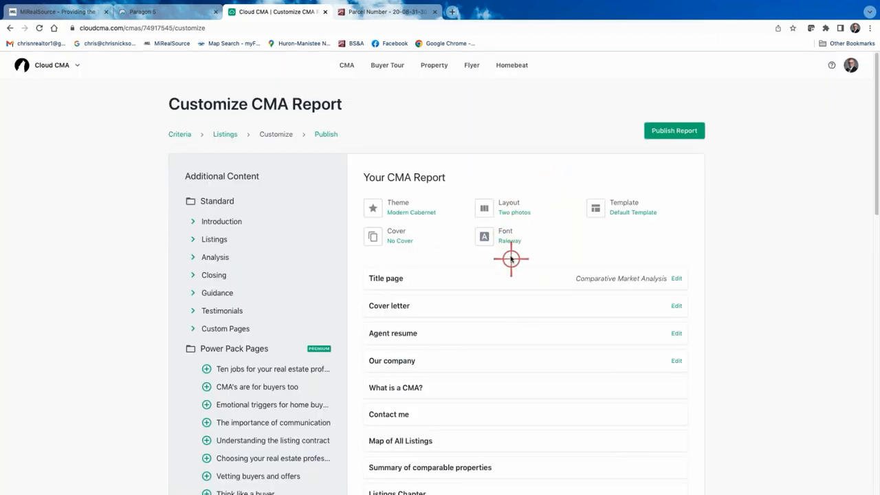
{"action": "left_click", "coordinate": [417, 203]}
{"action": "left_click", "coordinate": [558, 207]}
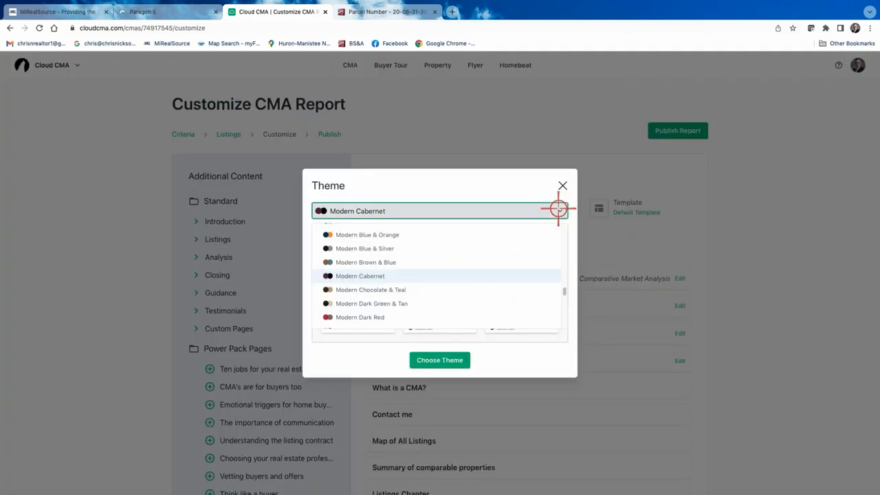
{"action": "scroll", "coordinate": [419, 248], "scroll_direction": "down", "scroll_amount": 5}
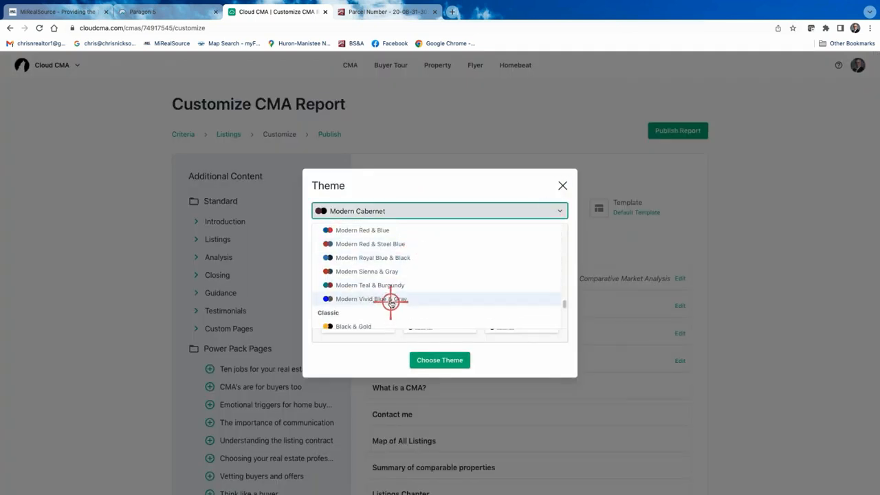
{"action": "left_click", "coordinate": [391, 299]}
{"action": "left_click", "coordinate": [441, 360]}
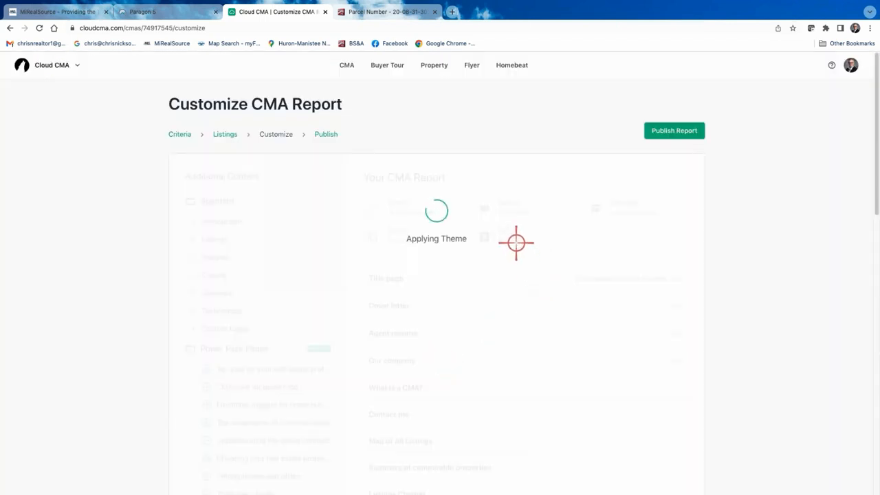
- Set the report font to Roboto
{"action": "left_click", "coordinate": [516, 245]}
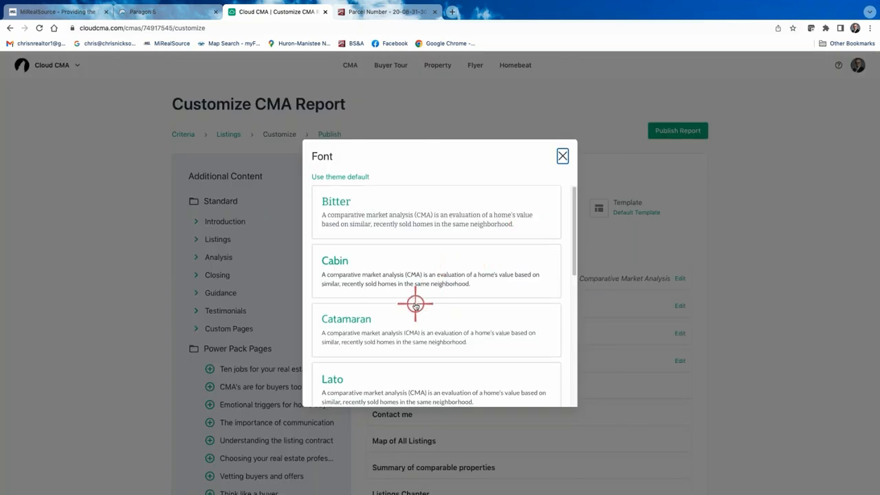
{"action": "scroll", "coordinate": [416, 304], "scroll_direction": "down", "scroll_amount": 8}
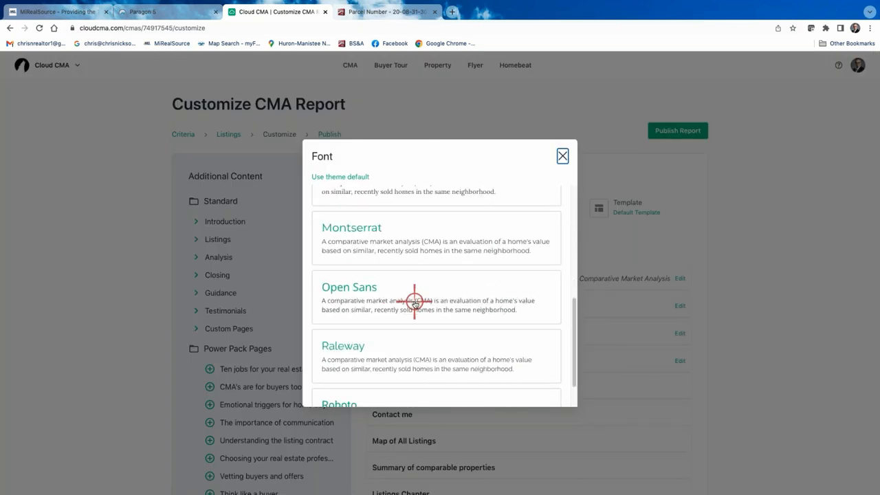
{"action": "scroll", "coordinate": [412, 301], "scroll_direction": "down", "scroll_amount": 3}
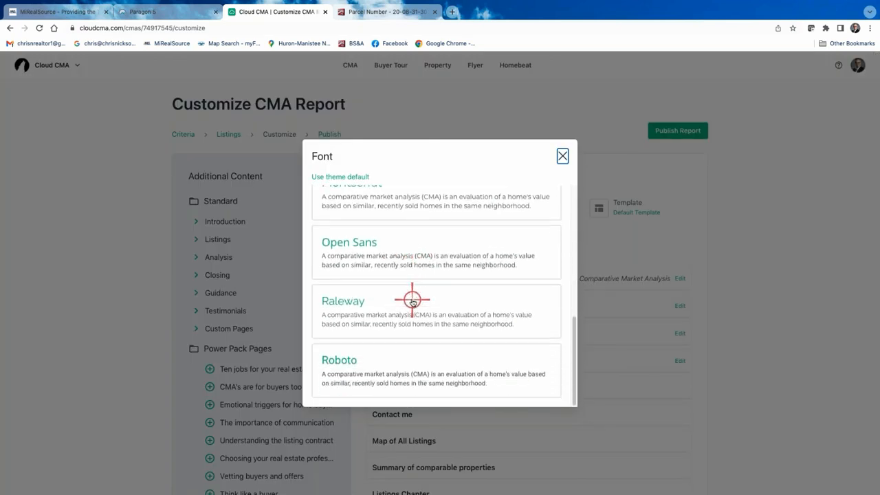
{"action": "left_click", "coordinate": [374, 363]}
{"action": "scroll", "coordinate": [510, 279], "scroll_direction": "down", "scroll_amount": 5}
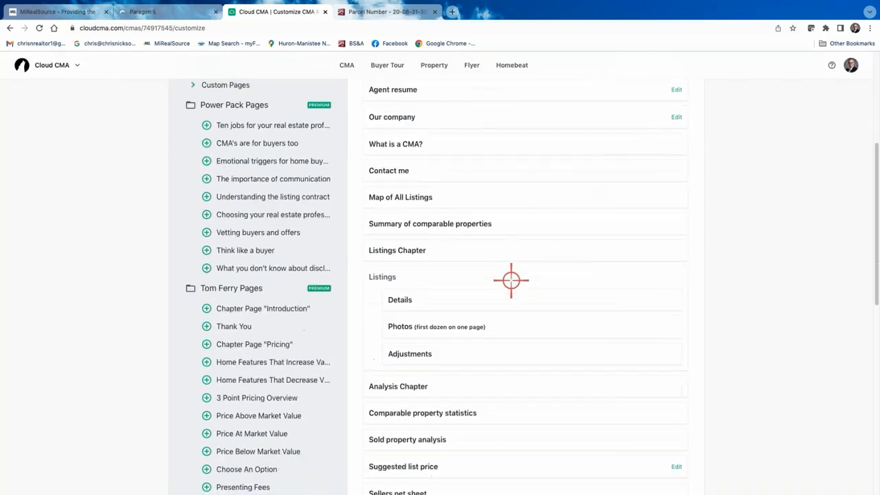
{"action": "scroll", "coordinate": [511, 279], "scroll_direction": "down", "scroll_amount": 2}
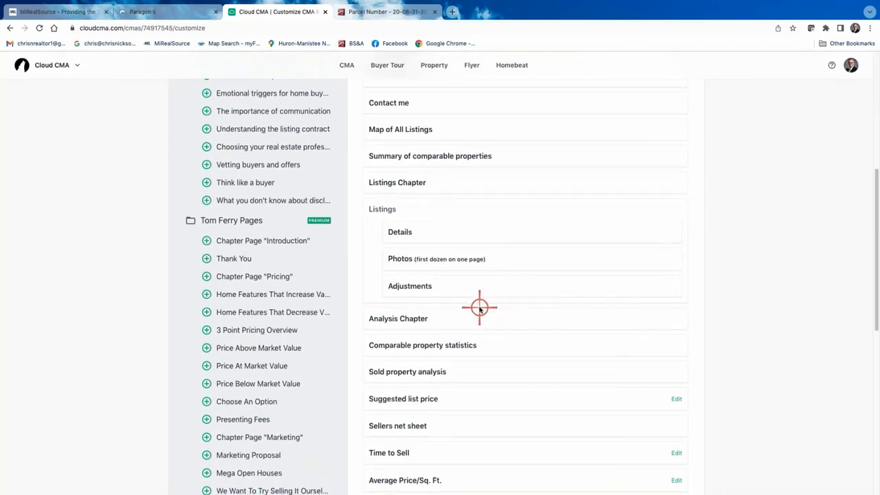
{"action": "scroll", "coordinate": [480, 307], "scroll_direction": "down", "scroll_amount": 3}
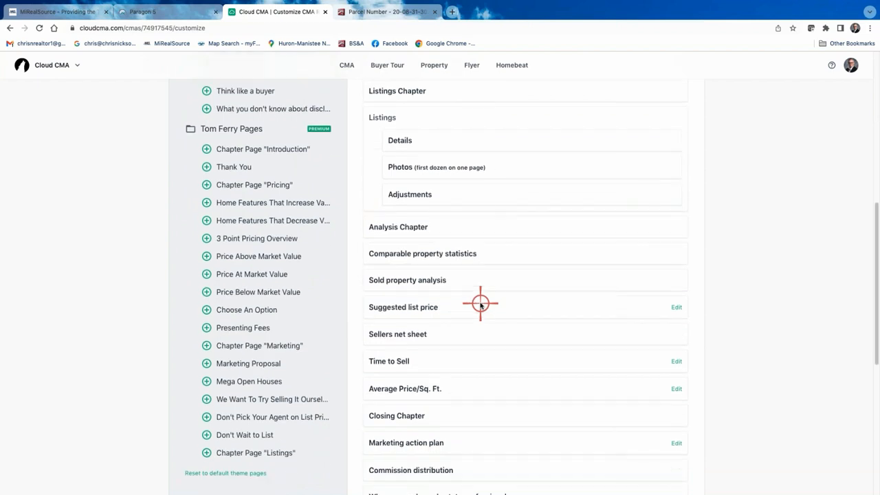
{"action": "scroll", "coordinate": [480, 302], "scroll_direction": "down", "scroll_amount": 3}
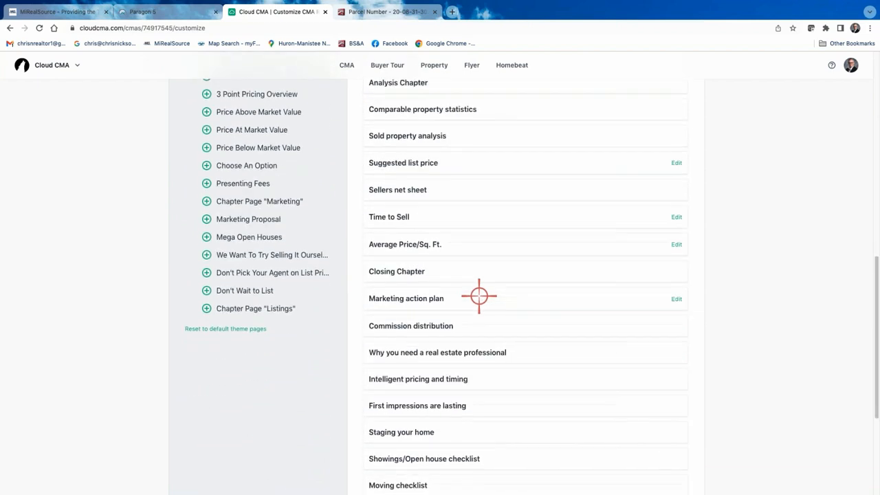
{"action": "left_click", "coordinate": [443, 352]}
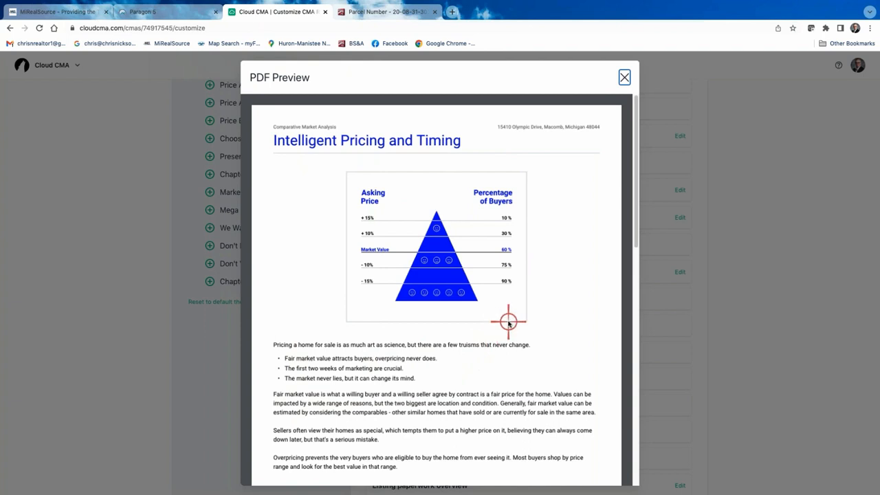
{"action": "left_click", "coordinate": [625, 77]}
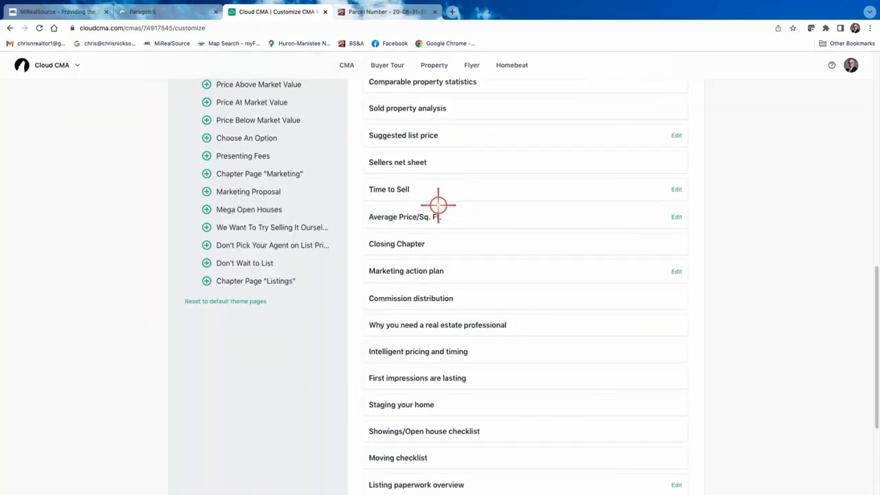
{"action": "scroll", "coordinate": [438, 205], "scroll_direction": "down", "scroll_amount": 3}
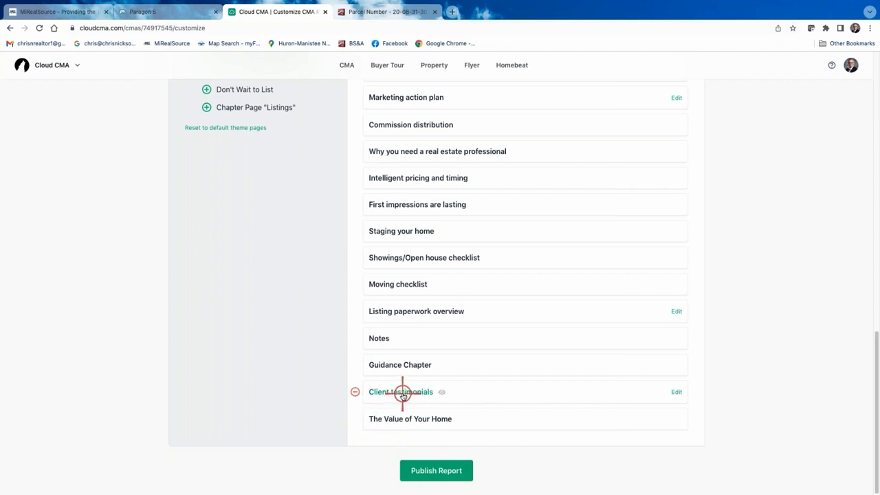
- Remove Client testimonials, Guidance Chapter, Notes, Listing paperwork overview and the moving/showings checklists
{"action": "left_click", "coordinate": [354, 391]}
{"action": "left_click", "coordinate": [355, 391]}
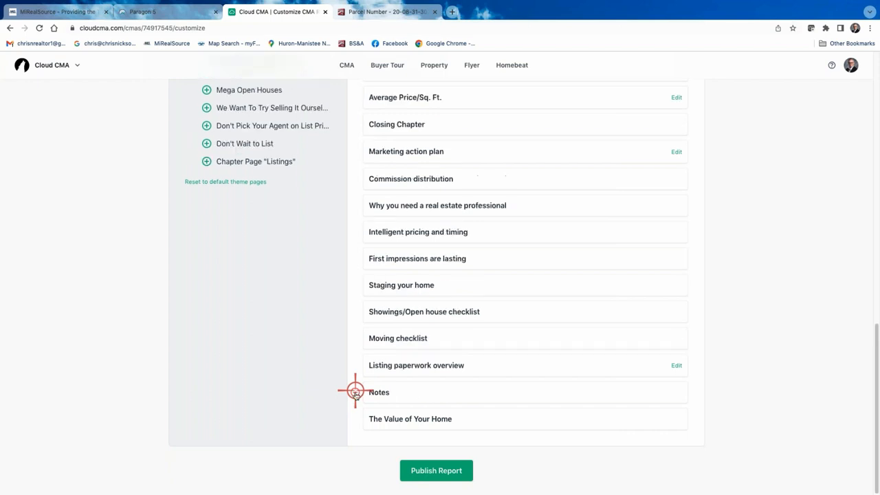
{"action": "left_click", "coordinate": [356, 392]}
{"action": "left_click", "coordinate": [355, 392]}
{"action": "left_click", "coordinate": [355, 392]}
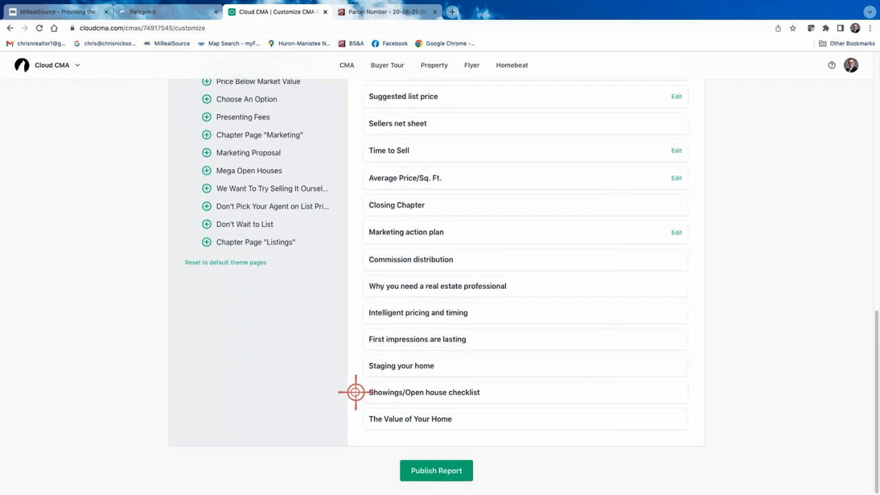
{"action": "left_click", "coordinate": [357, 392]}
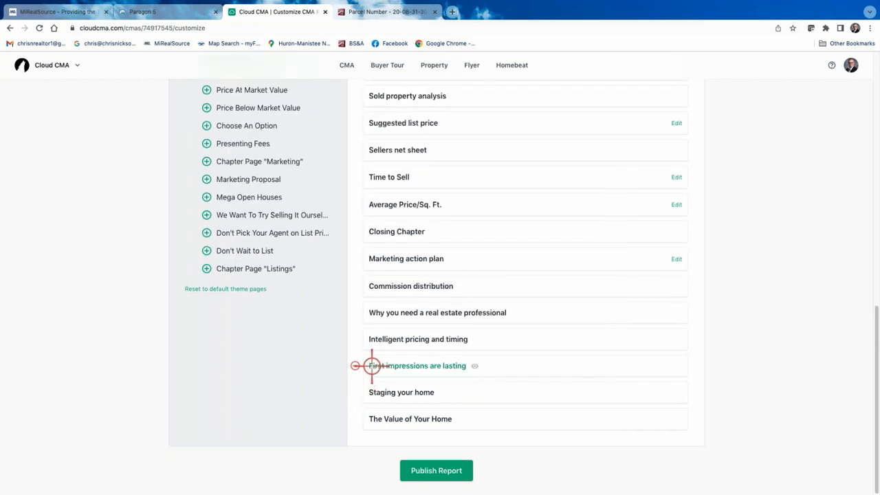
- Remove First impressions, Intelligent pricing, Why you need a real estate professional, Commission distribution and The Value of Your Home
{"action": "left_click", "coordinate": [353, 366]}
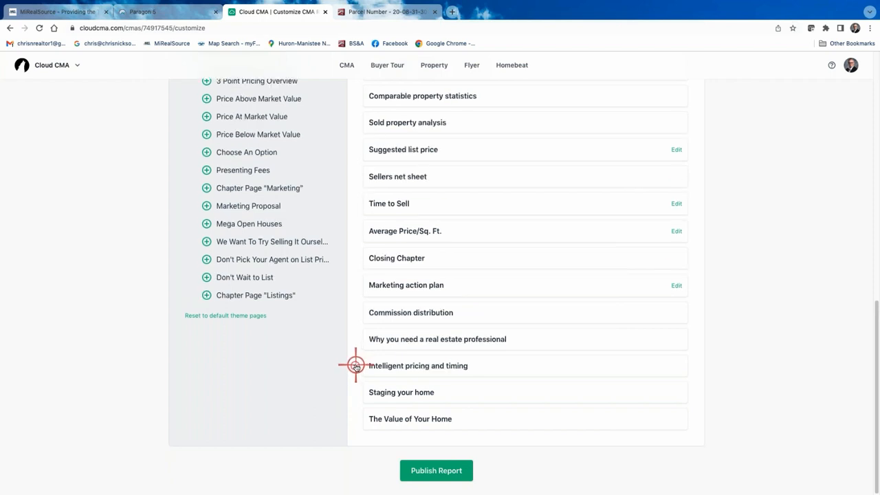
{"action": "left_click", "coordinate": [355, 365]}
{"action": "left_click", "coordinate": [356, 366]}
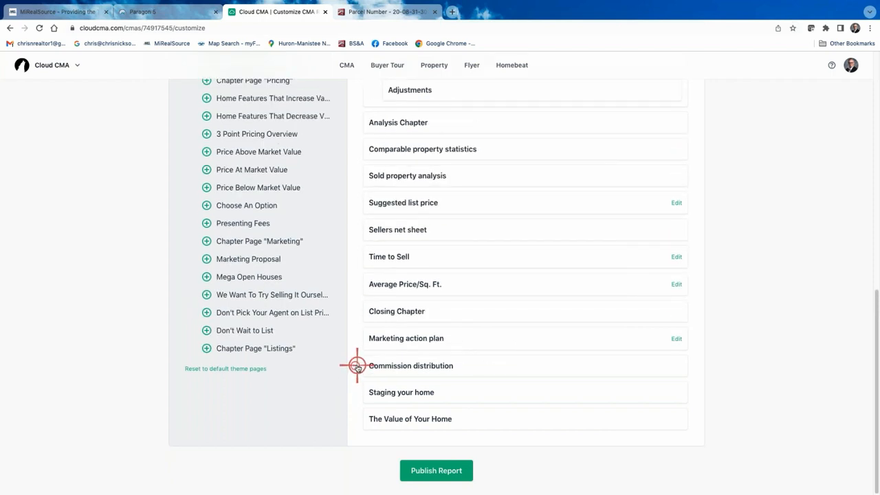
{"action": "left_click", "coordinate": [356, 366]}
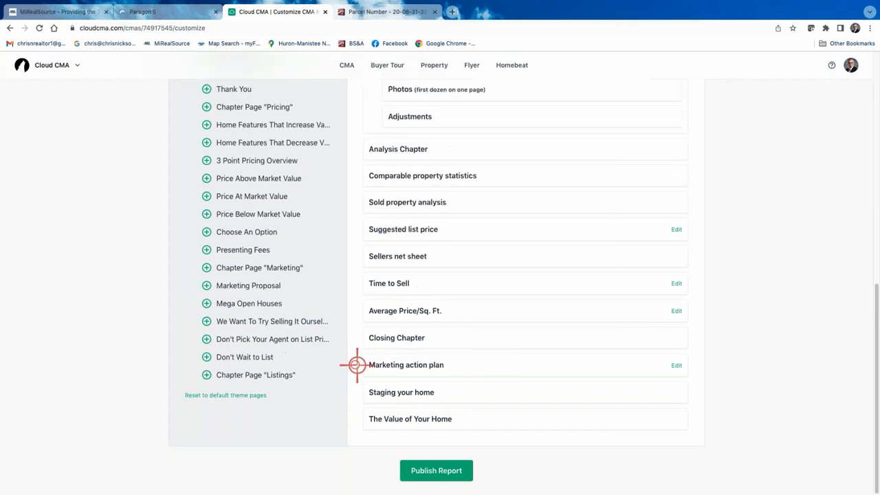
{"action": "left_click", "coordinate": [355, 418]}
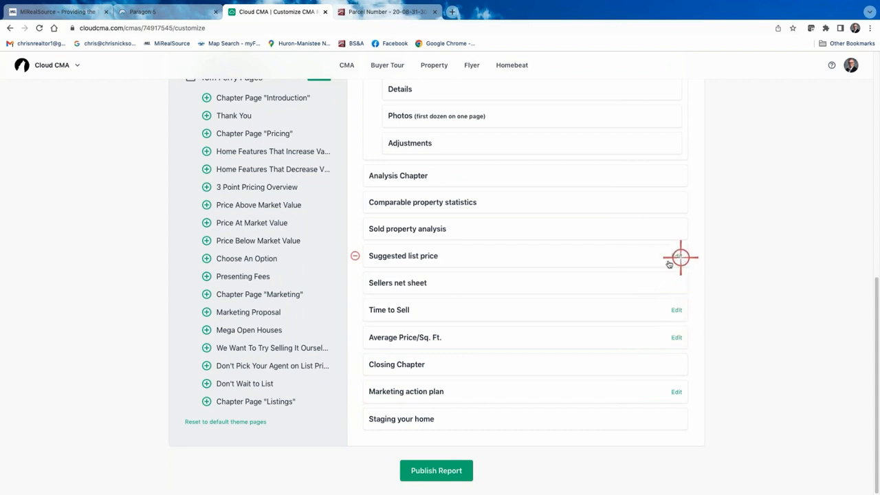
{"action": "left_click", "coordinate": [395, 393]}
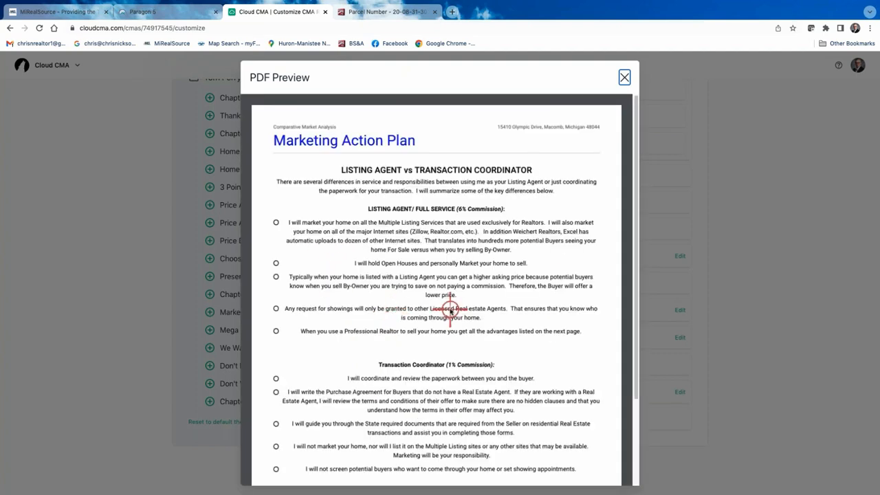
{"action": "scroll", "coordinate": [467, 308], "scroll_direction": "down", "scroll_amount": 1}
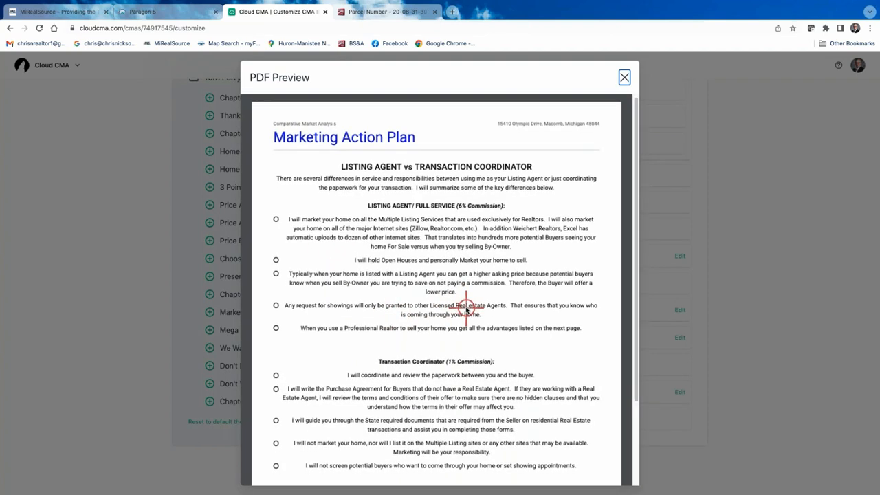
{"action": "scroll", "coordinate": [481, 289], "scroll_direction": "up", "scroll_amount": 1}
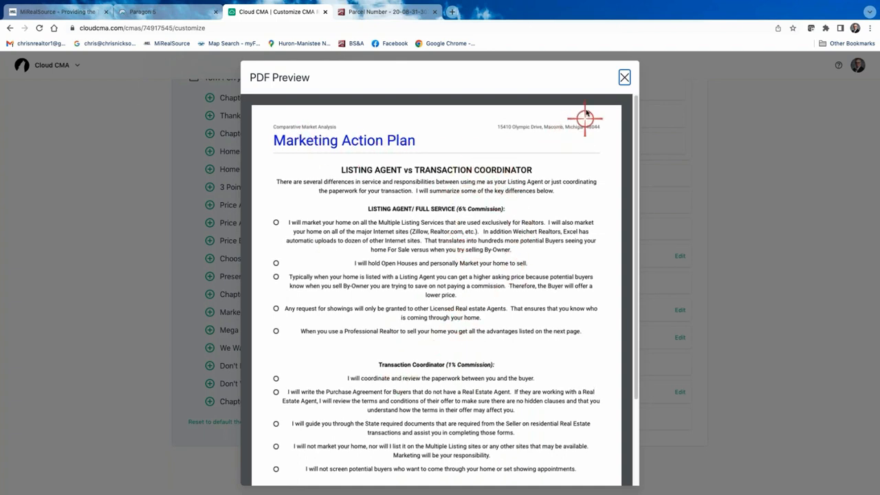
{"action": "left_click", "coordinate": [623, 77]}
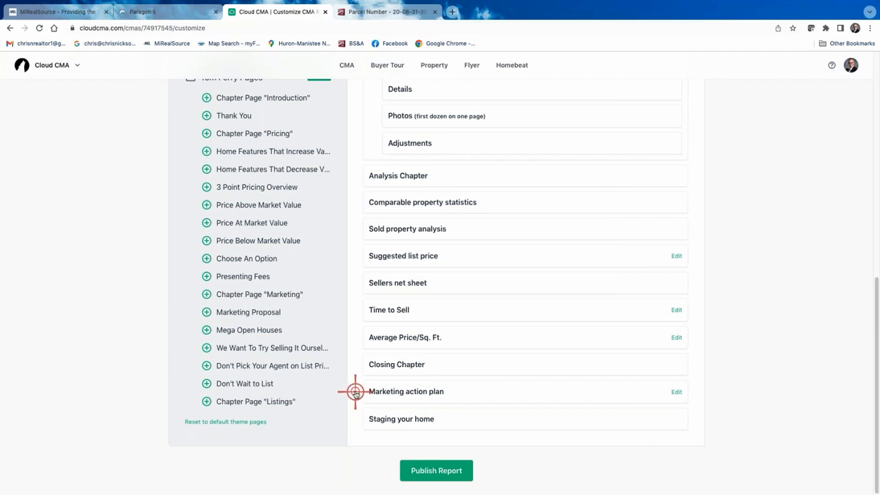
- Move Marketing action plan higher and remove the Cover letter, Agent resume and Our company pages
{"action": "left_click_drag", "start_coordinate": [354, 391], "coordinate": [419, 246]}
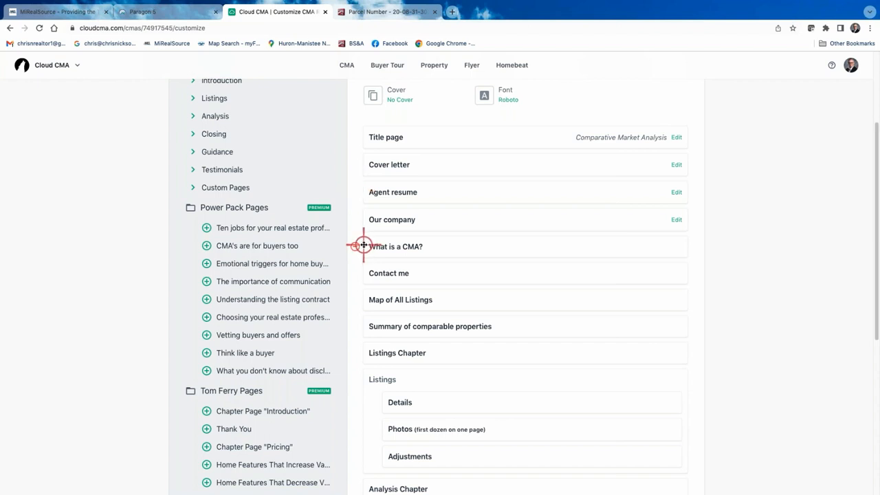
{"action": "left_click", "coordinate": [355, 164]}
{"action": "left_click", "coordinate": [355, 165]}
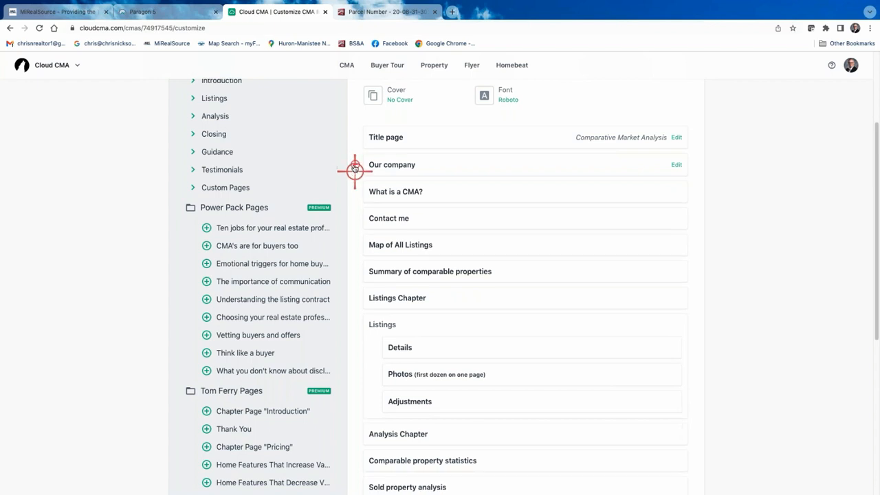
{"action": "left_click", "coordinate": [354, 166]}
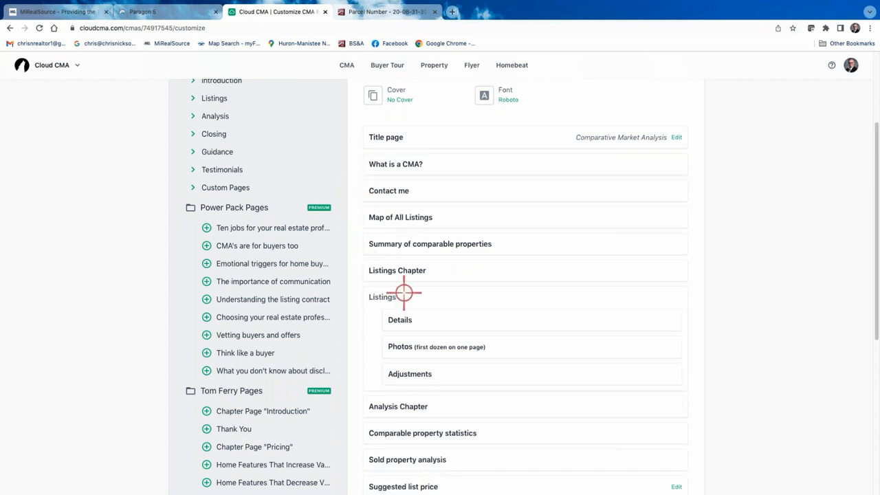
{"action": "scroll", "coordinate": [471, 241], "scroll_direction": "down", "scroll_amount": 1}
{"action": "scroll", "coordinate": [468, 251], "scroll_direction": "up", "scroll_amount": 1}
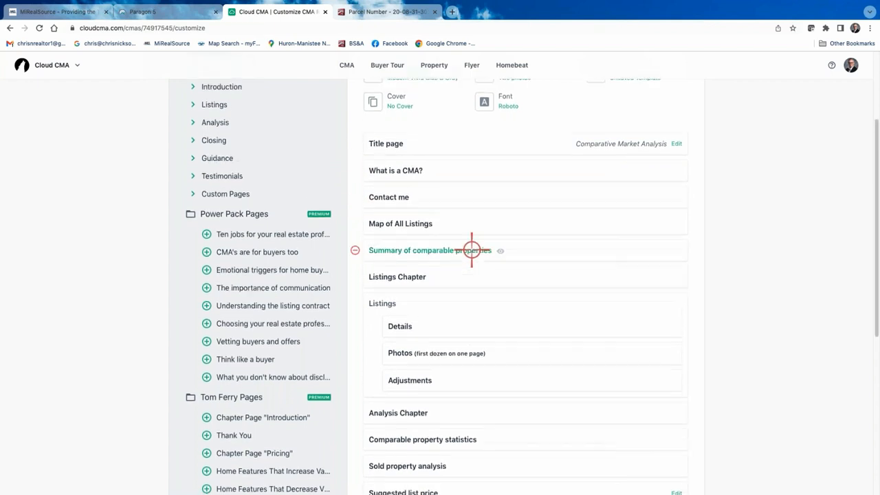
{"action": "scroll", "coordinate": [469, 251], "scroll_direction": "down", "scroll_amount": 5}
{"action": "scroll", "coordinate": [464, 252], "scroll_direction": "up", "scroll_amount": 6}
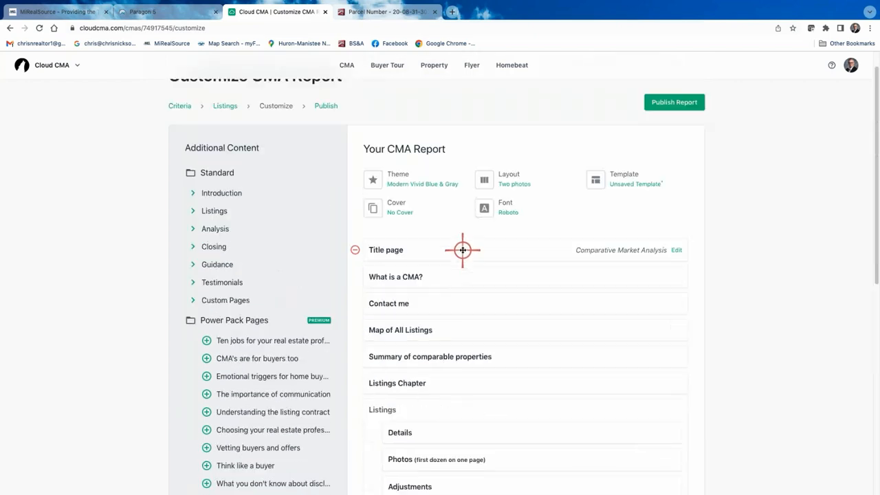
{"action": "scroll", "coordinate": [472, 280], "scroll_direction": "down", "scroll_amount": 2}
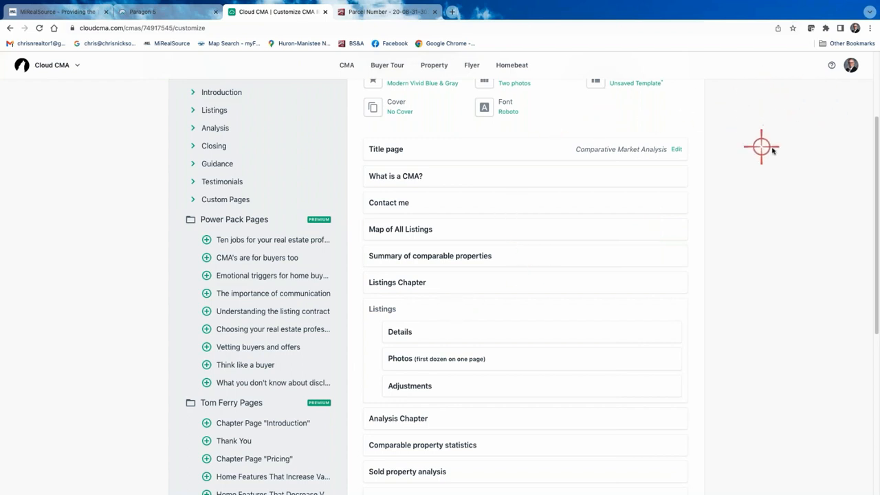
- Go to Custom Pages from the profile menu and scroll through the custom text and PDF pages
{"action": "left_click", "coordinate": [852, 66]}
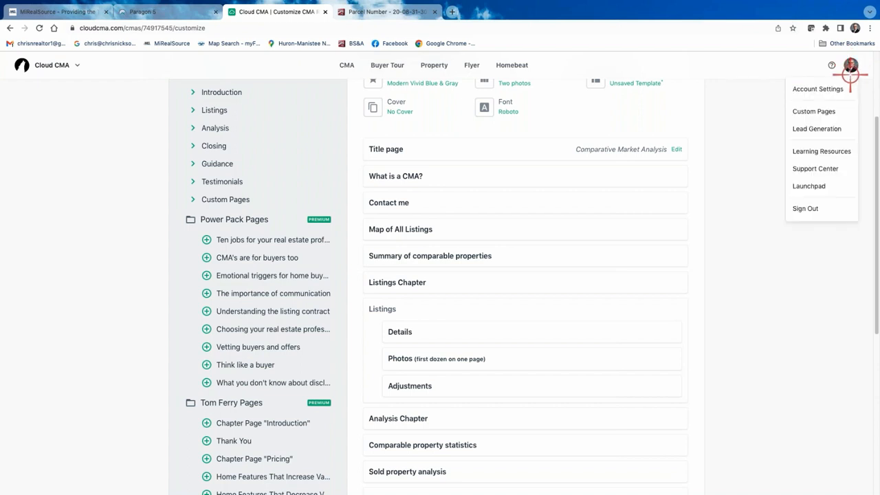
{"action": "left_click", "coordinate": [827, 110]}
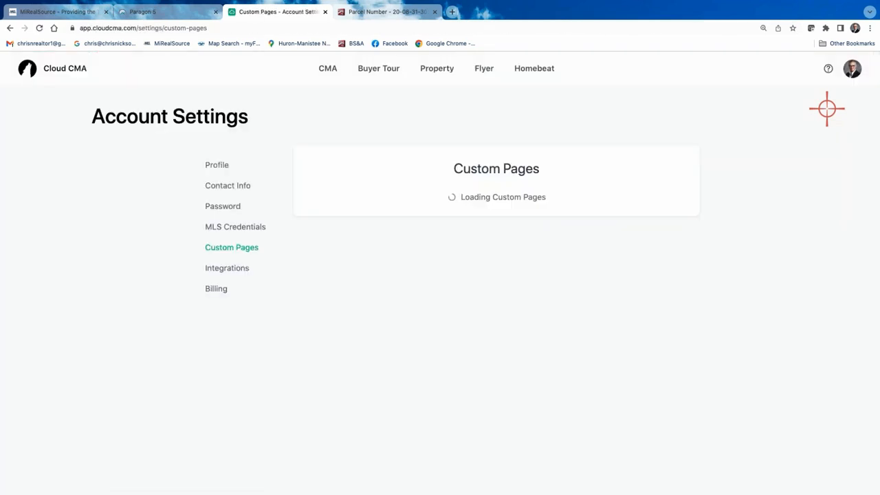
{"action": "scroll", "coordinate": [514, 340], "scroll_direction": "down", "scroll_amount": 5}
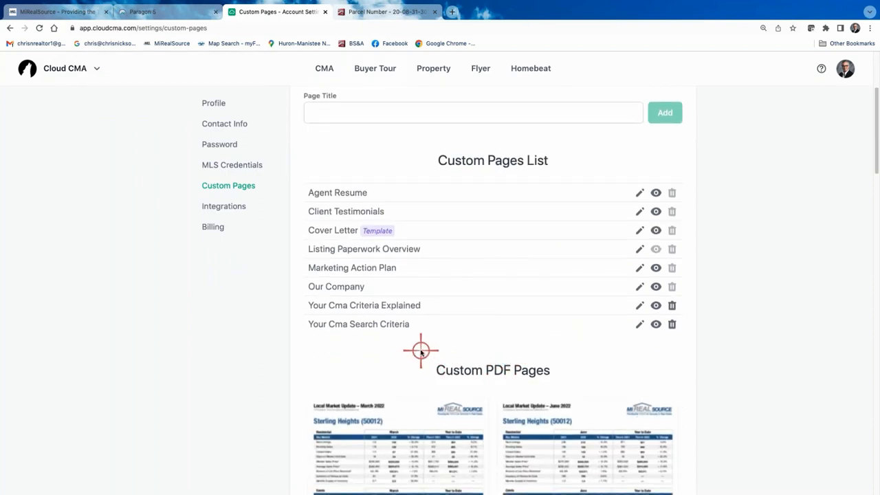
{"action": "scroll", "coordinate": [420, 351], "scroll_direction": "down", "scroll_amount": 4}
{"action": "scroll", "coordinate": [516, 309], "scroll_direction": "down", "scroll_amount": 13}
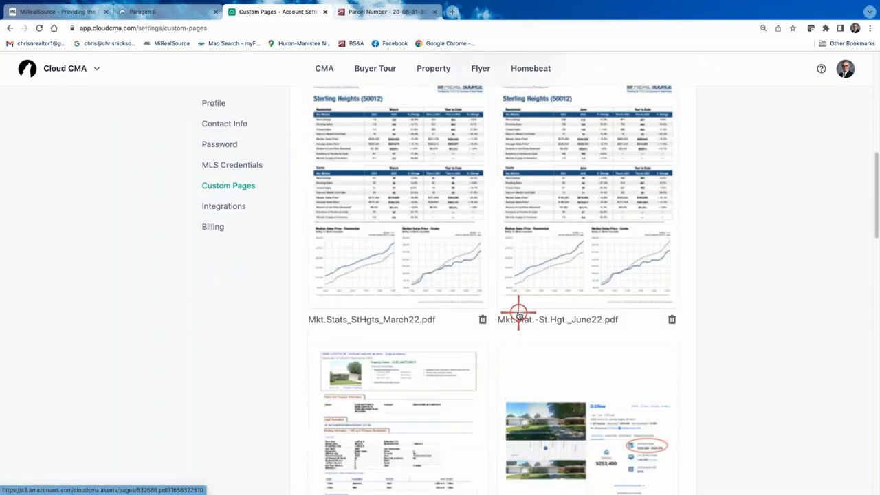
{"action": "scroll", "coordinate": [517, 312], "scroll_direction": "down", "scroll_amount": 5}
{"action": "scroll", "coordinate": [517, 310], "scroll_direction": "up", "scroll_amount": 20}
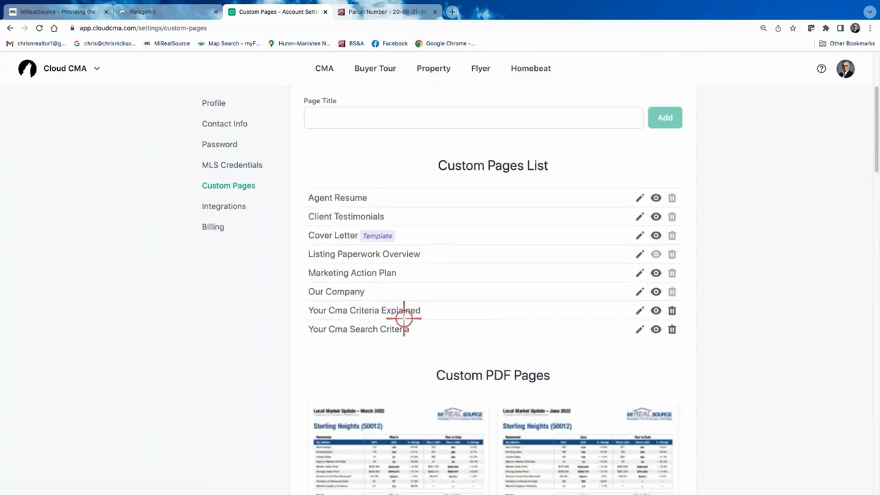
{"action": "left_click", "coordinate": [638, 331]}
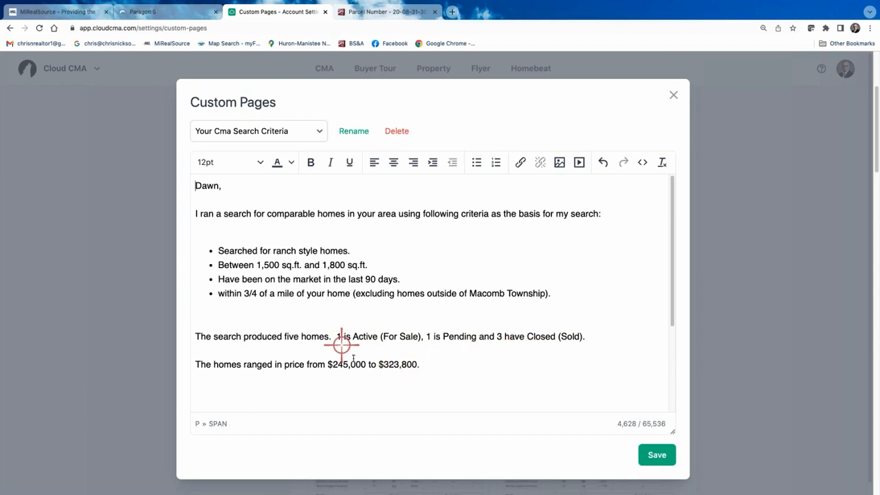
{"action": "scroll", "coordinate": [441, 342], "scroll_direction": "down", "scroll_amount": 3}
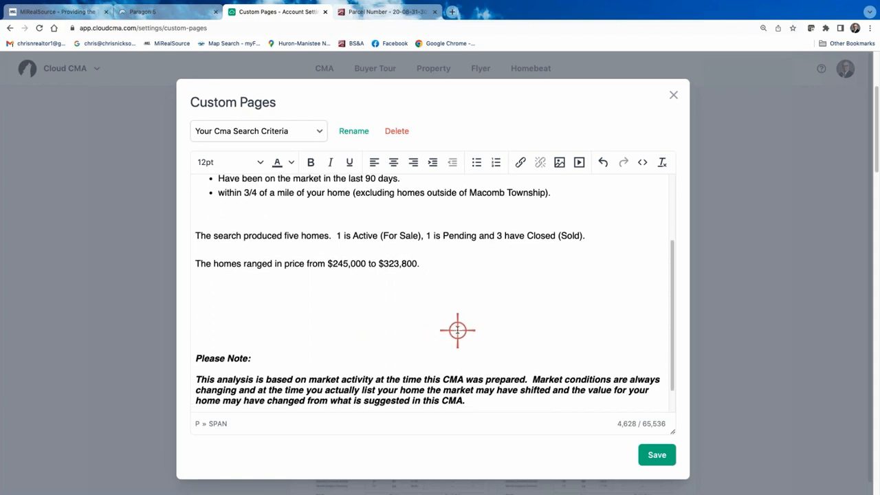
{"action": "scroll", "coordinate": [457, 330], "scroll_direction": "down", "scroll_amount": 2}
{"action": "scroll", "coordinate": [452, 330], "scroll_direction": "down", "scroll_amount": 1}
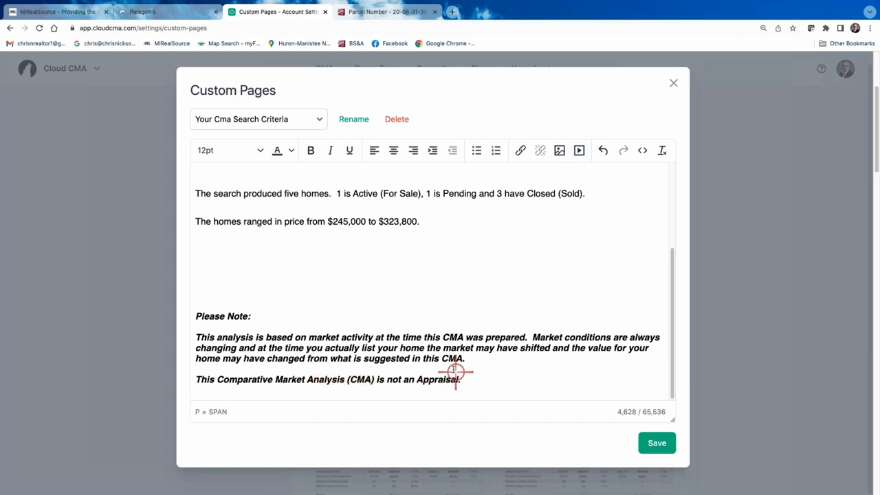
{"action": "scroll", "coordinate": [451, 364], "scroll_direction": "up", "scroll_amount": 1}
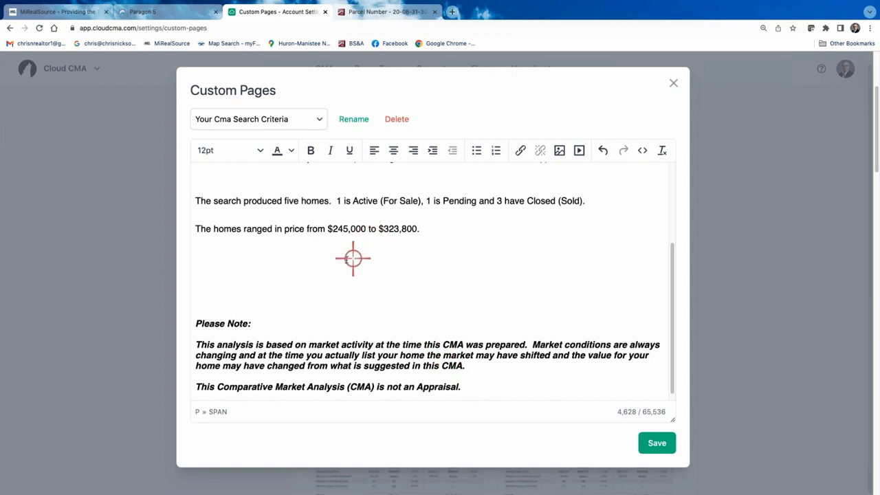
{"action": "scroll", "coordinate": [348, 258], "scroll_direction": "up", "scroll_amount": 3}
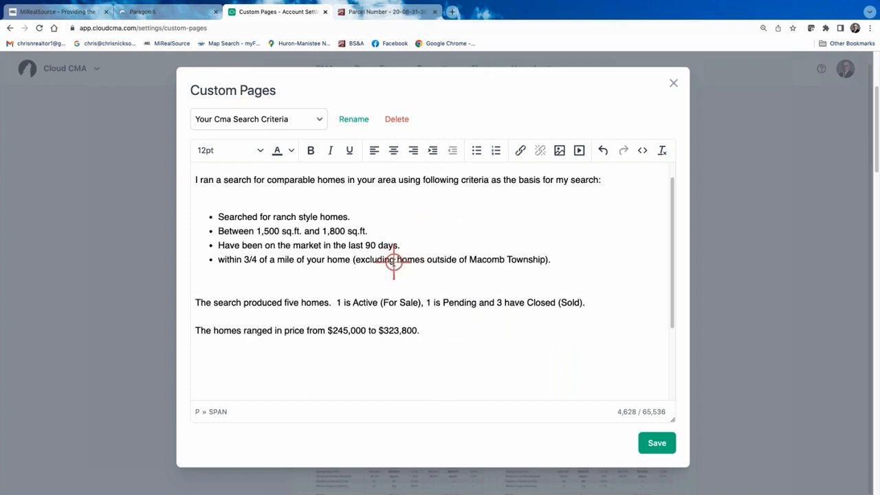
{"action": "scroll", "coordinate": [388, 258], "scroll_direction": "up", "scroll_amount": 1}
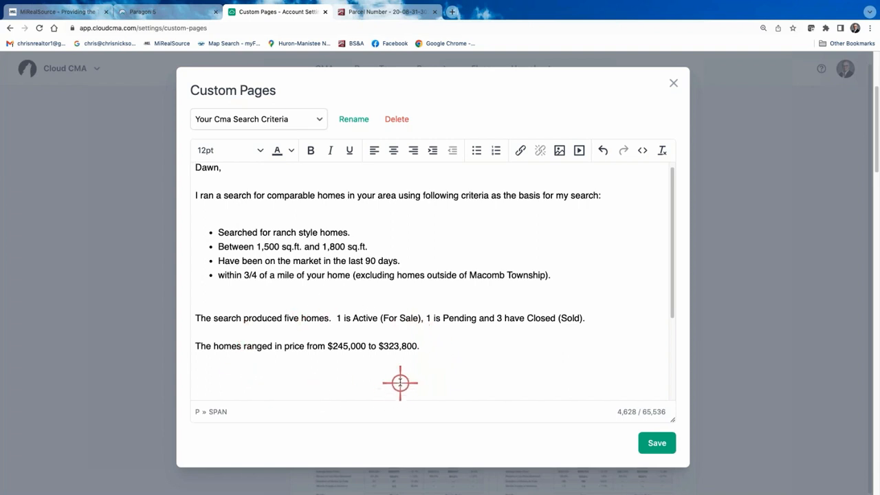
{"action": "scroll", "coordinate": [441, 389], "scroll_direction": "down", "scroll_amount": 1}
{"action": "scroll", "coordinate": [452, 388], "scroll_direction": "up", "scroll_amount": 3}
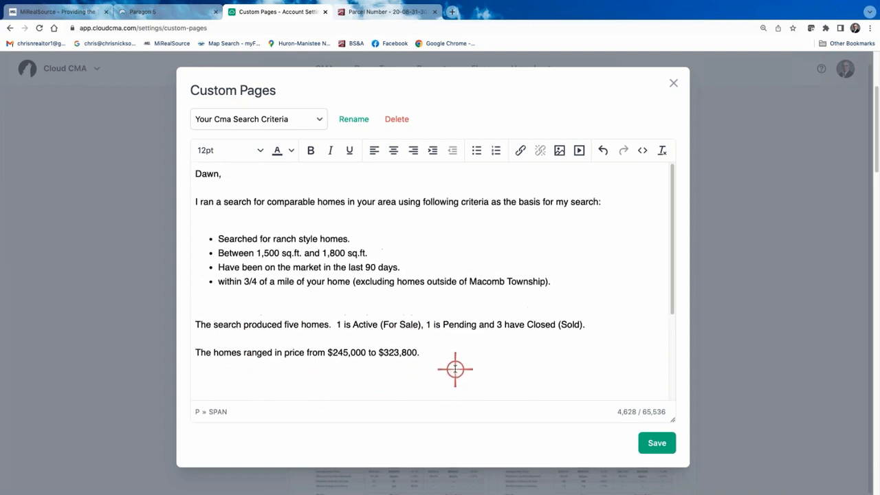
{"action": "scroll", "coordinate": [482, 343], "scroll_direction": "down", "scroll_amount": 3}
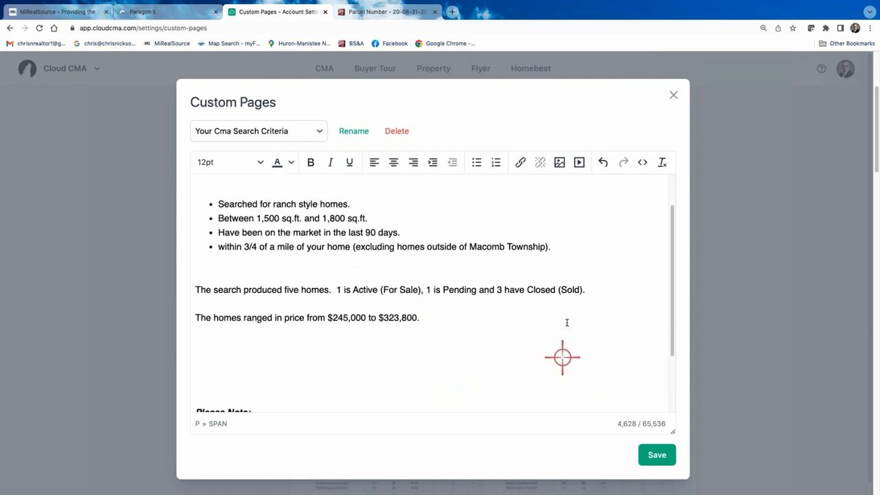
{"action": "scroll", "coordinate": [564, 351], "scroll_direction": "up", "scroll_amount": 3}
{"action": "left_click", "coordinate": [672, 94]}
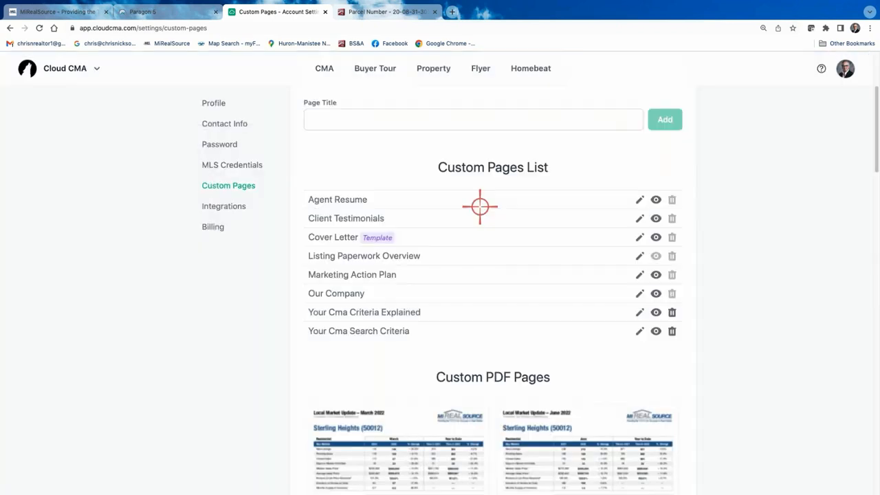
{"action": "scroll", "coordinate": [458, 354], "scroll_direction": "down", "scroll_amount": 2}
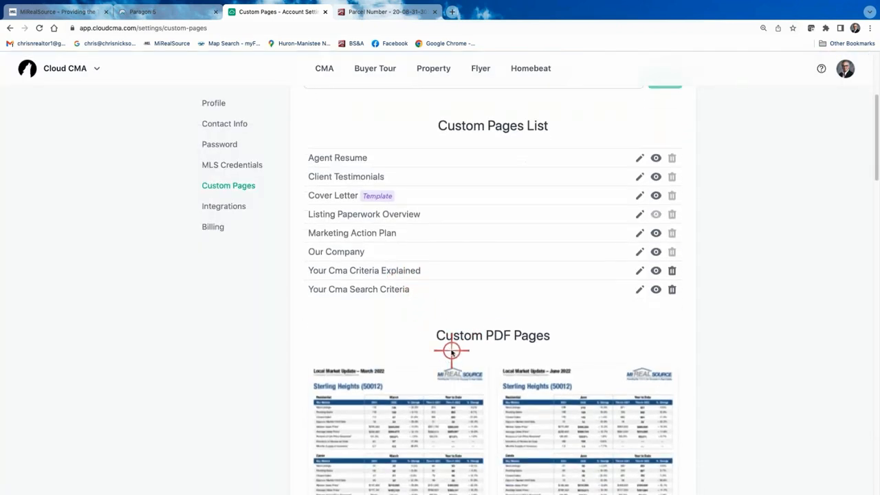
{"action": "scroll", "coordinate": [451, 347], "scroll_direction": "down", "scroll_amount": 3}
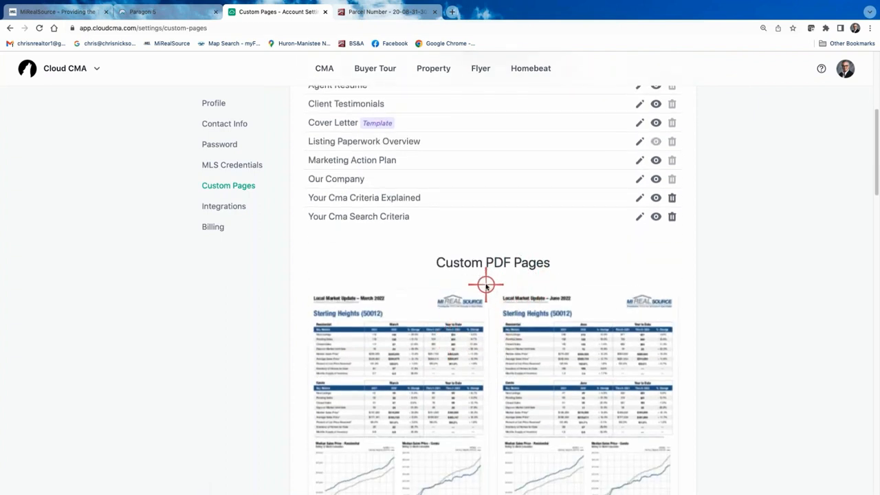
{"action": "scroll", "coordinate": [486, 286], "scroll_direction": "down", "scroll_amount": 1}
{"action": "scroll", "coordinate": [500, 359], "scroll_direction": "down", "scroll_amount": 2}
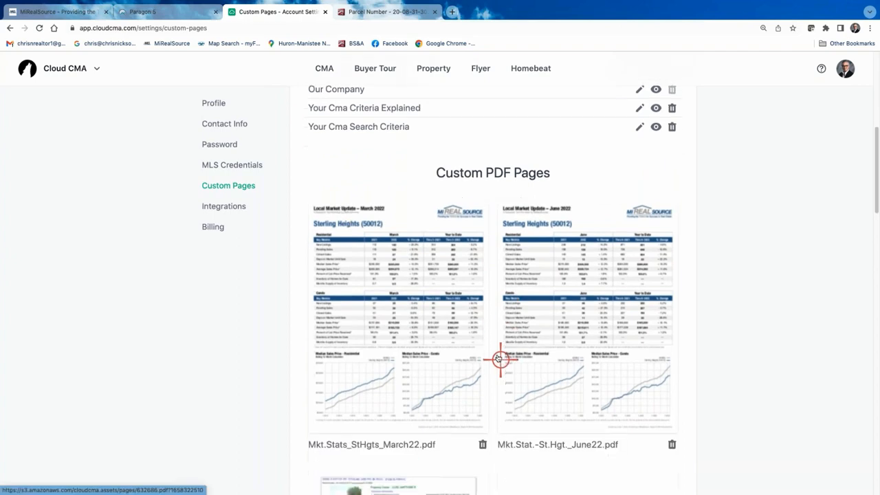
{"action": "scroll", "coordinate": [497, 354], "scroll_direction": "down", "scroll_amount": 3}
{"action": "scroll", "coordinate": [493, 335], "scroll_direction": "down", "scroll_amount": 2}
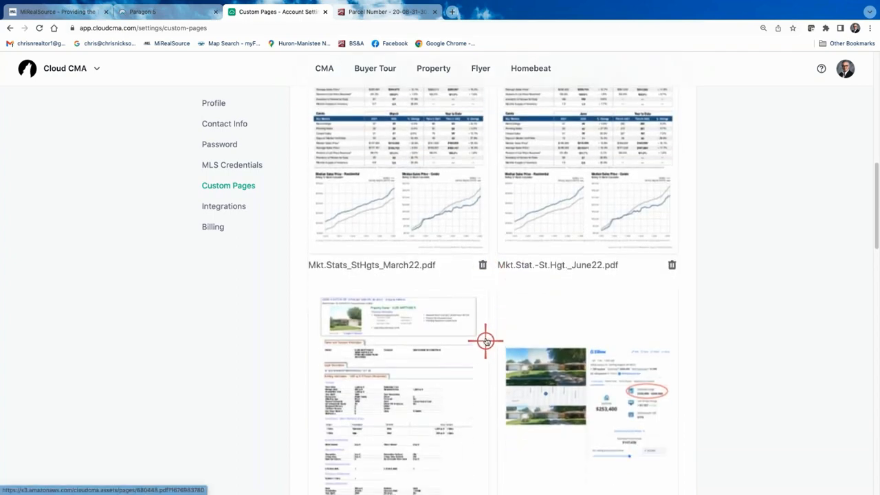
{"action": "scroll", "coordinate": [480, 313], "scroll_direction": "down", "scroll_amount": 10}
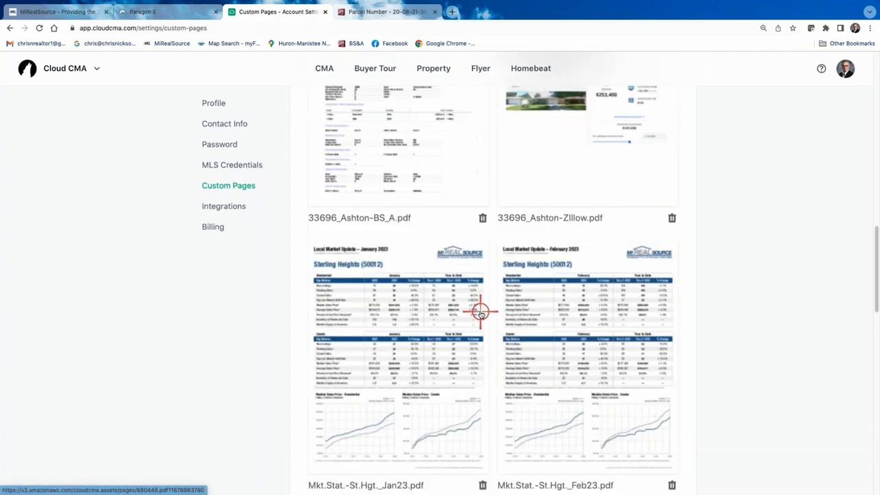
{"action": "scroll", "coordinate": [502, 287], "scroll_direction": "down", "scroll_amount": 3}
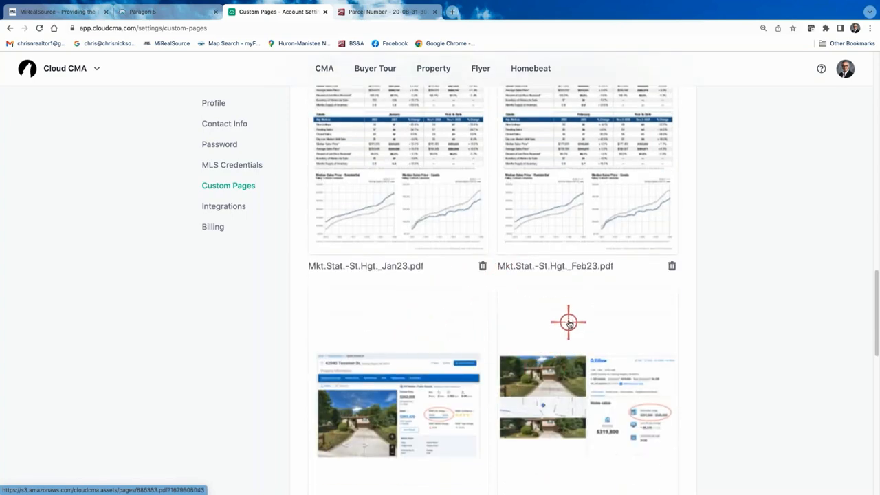
{"action": "scroll", "coordinate": [568, 337], "scroll_direction": "down", "scroll_amount": 4}
{"action": "scroll", "coordinate": [568, 322], "scroll_direction": "down", "scroll_amount": 6}
{"action": "scroll", "coordinate": [566, 326], "scroll_direction": "down", "scroll_amount": 4}
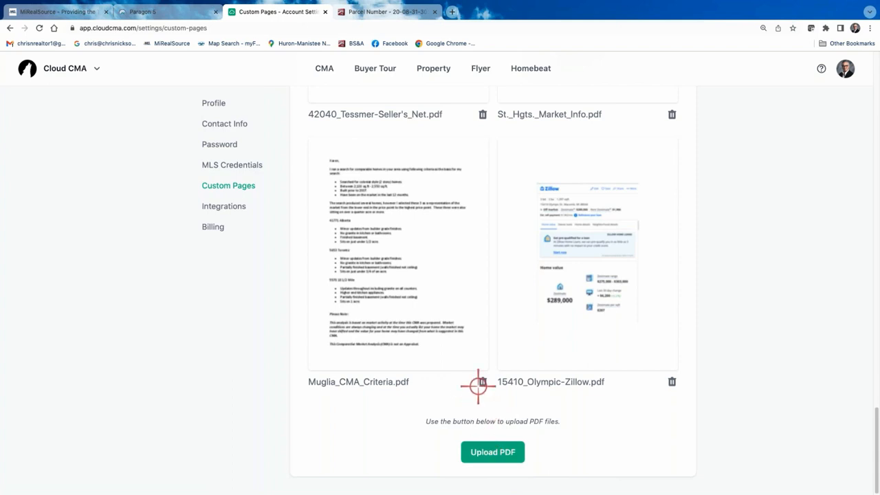
- Upload Mkt.Stat.-Macomb_Mar 23 as a new custom PDF page and check it in the list
{"action": "left_click", "coordinate": [498, 454]}
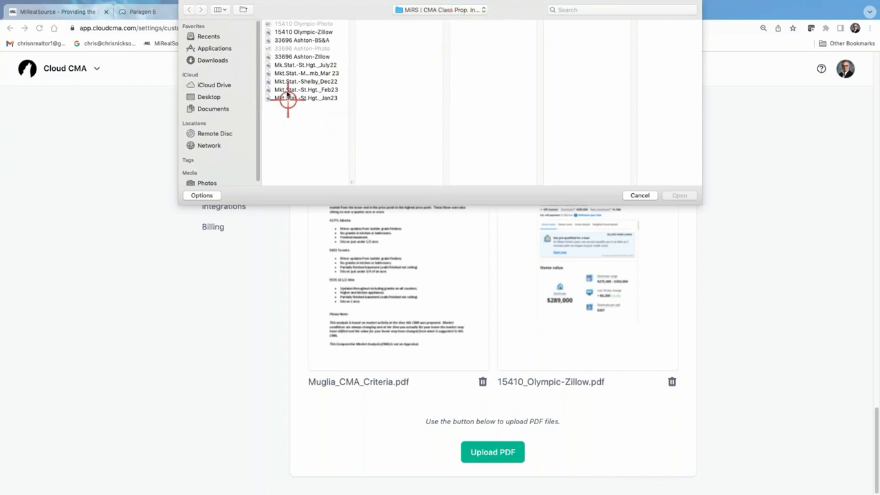
{"action": "left_click", "coordinate": [316, 73]}
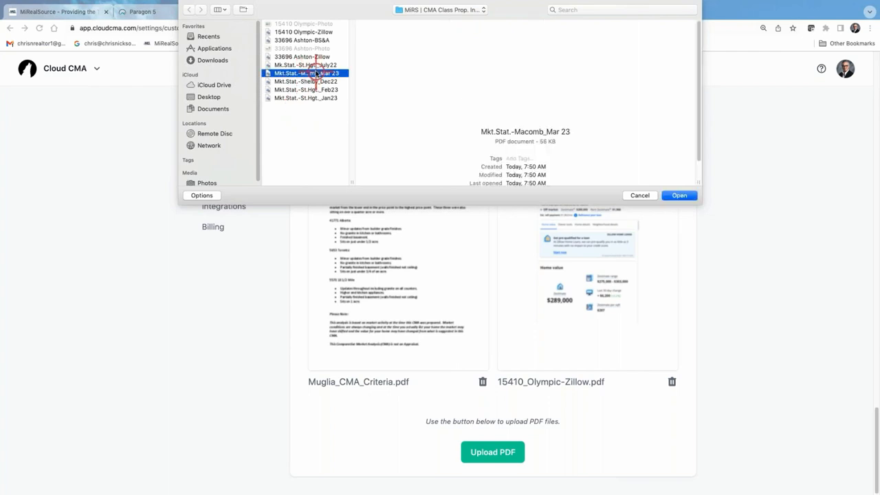
{"action": "left_click", "coordinate": [679, 196]}
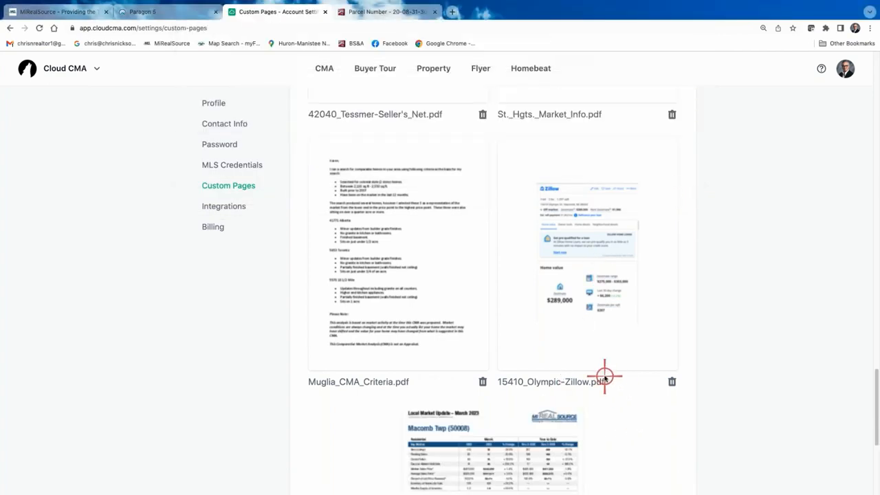
{"action": "scroll", "coordinate": [537, 337], "scroll_direction": "down", "scroll_amount": 4}
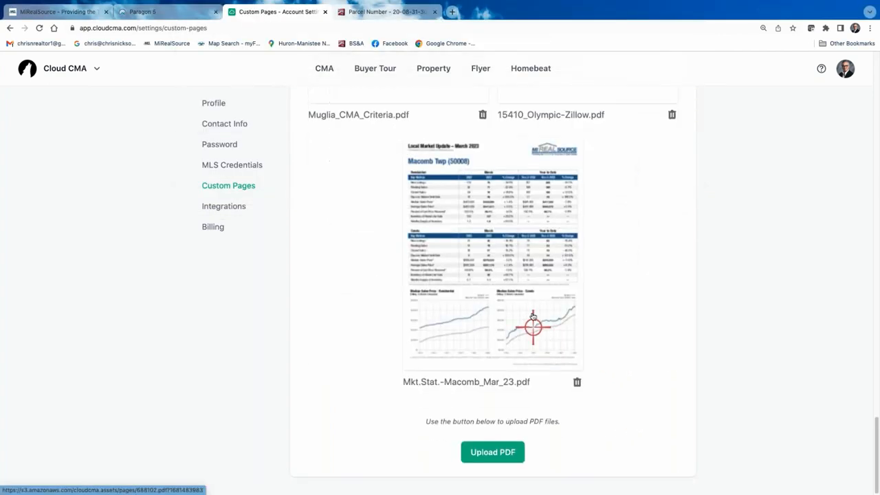
{"action": "scroll", "coordinate": [533, 322], "scroll_direction": "up", "scroll_amount": 10}
{"action": "scroll", "coordinate": [535, 317], "scroll_direction": "up", "scroll_amount": 3}
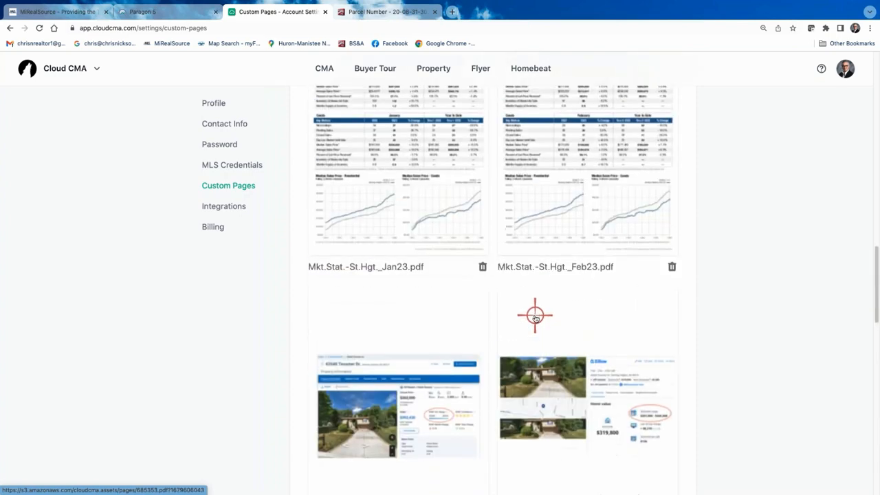
{"action": "scroll", "coordinate": [533, 318], "scroll_direction": "up", "scroll_amount": 15}
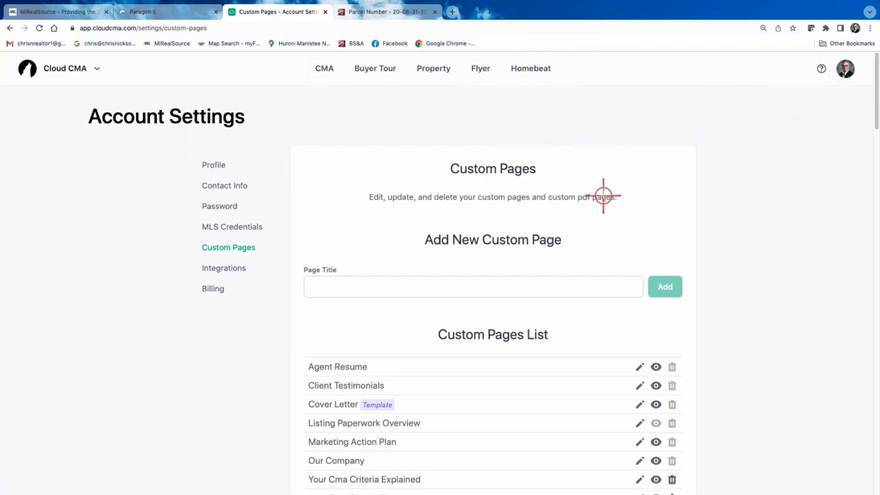
{"action": "left_click", "coordinate": [322, 72]}
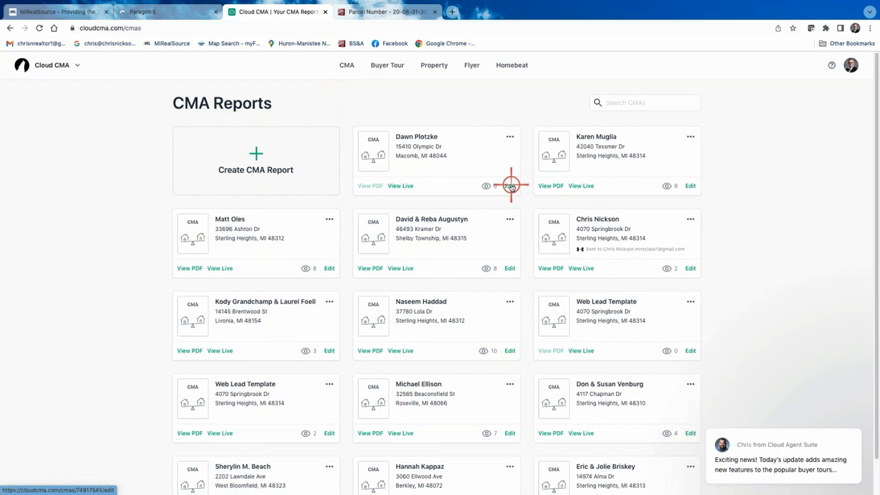
{"action": "left_click", "coordinate": [510, 186]}
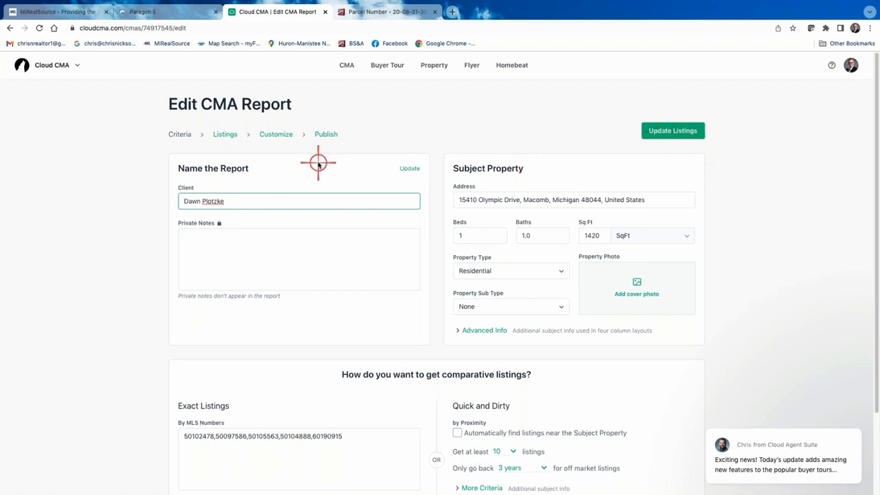
{"action": "left_click", "coordinate": [274, 134]}
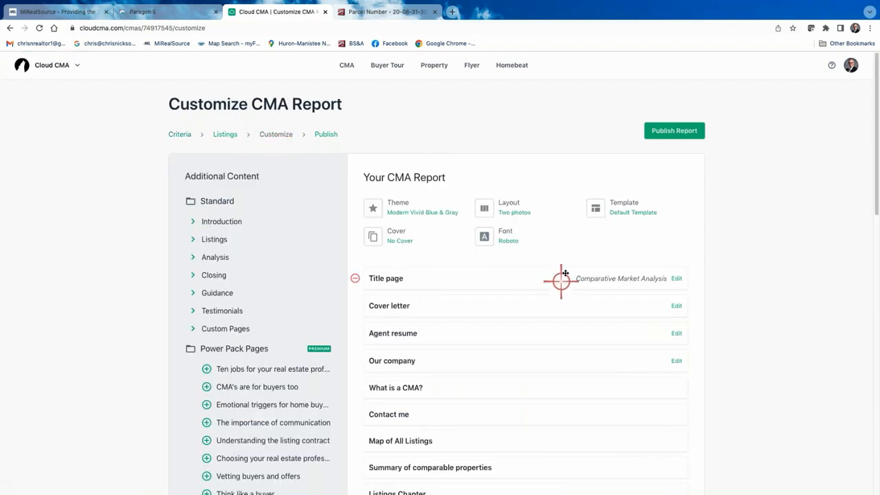
{"action": "scroll", "coordinate": [574, 275], "scroll_direction": "down", "scroll_amount": 3}
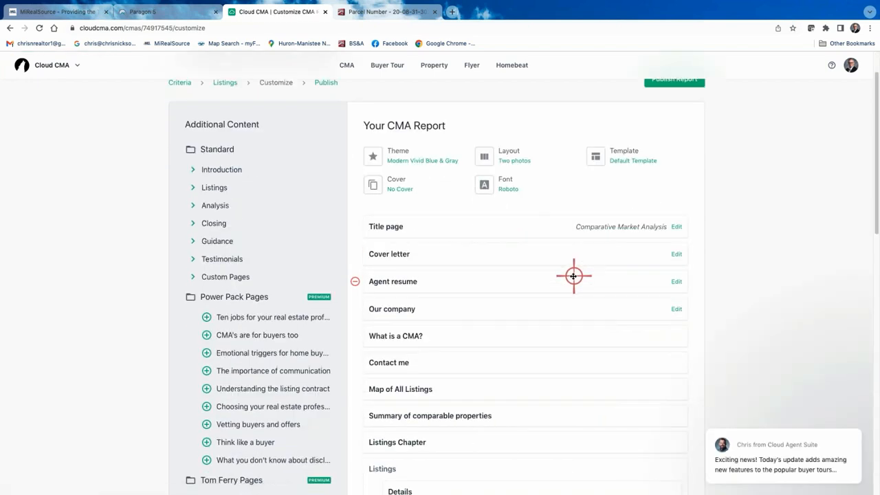
{"action": "scroll", "coordinate": [517, 295], "scroll_direction": "down", "scroll_amount": 2}
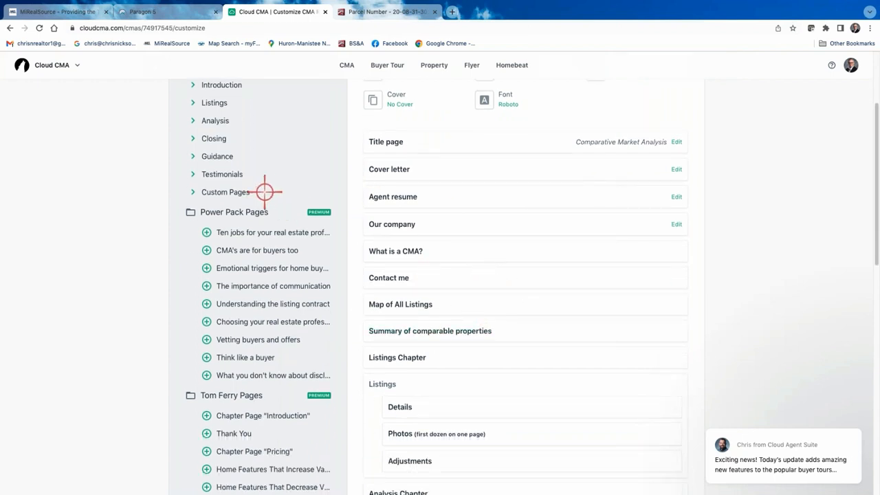
{"action": "left_click", "coordinate": [196, 194]}
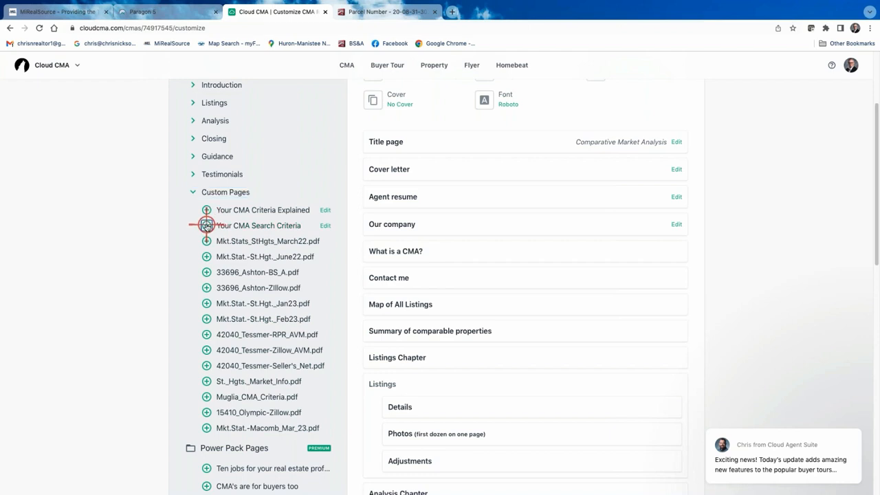
{"action": "left_click", "coordinate": [207, 226]}
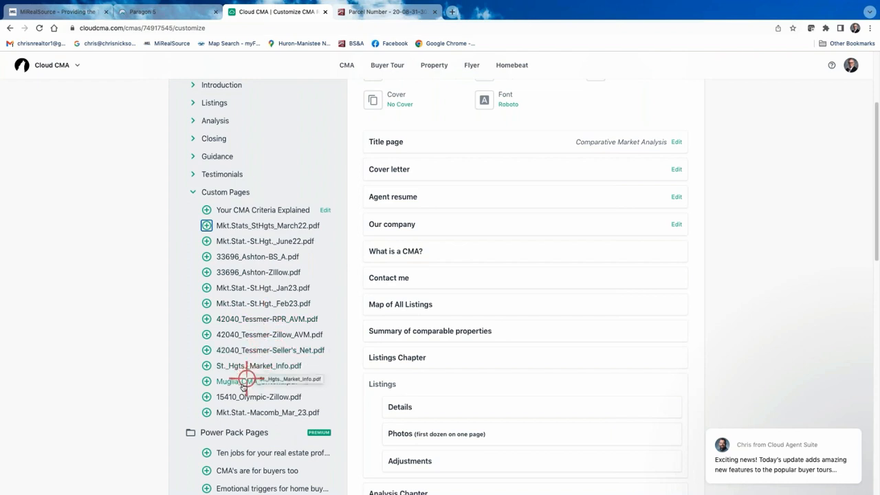
{"action": "left_click", "coordinate": [206, 397]}
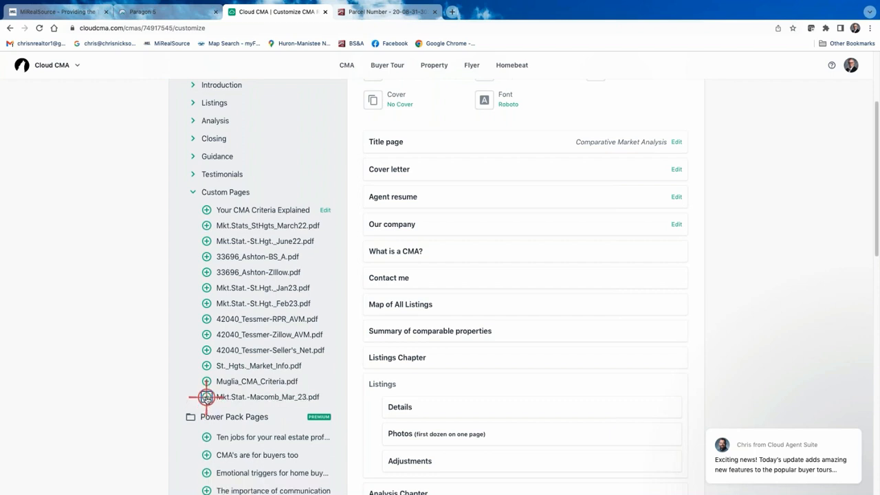
{"action": "left_click", "coordinate": [207, 397]}
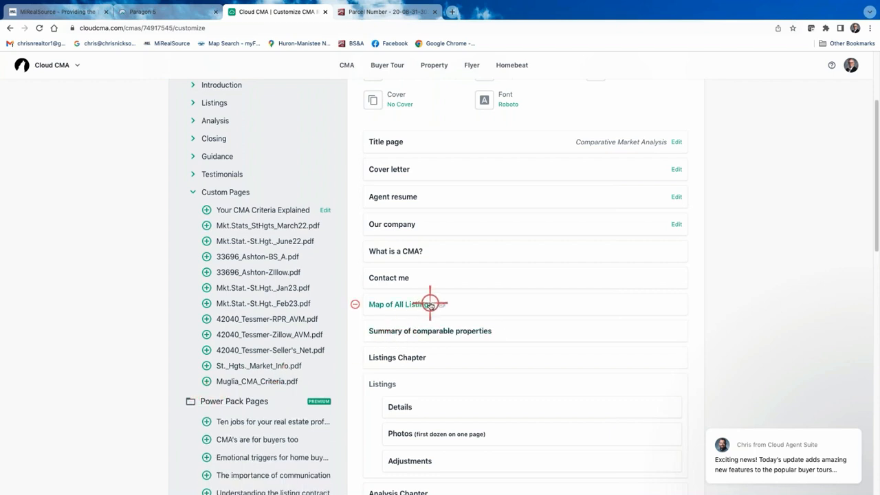
- Move Your CMA Search Criteria up to follow What is a CMA?
{"action": "scroll", "coordinate": [429, 302], "scroll_direction": "down", "scroll_amount": 10}
{"action": "scroll", "coordinate": [434, 308], "scroll_direction": "down", "scroll_amount": 3}
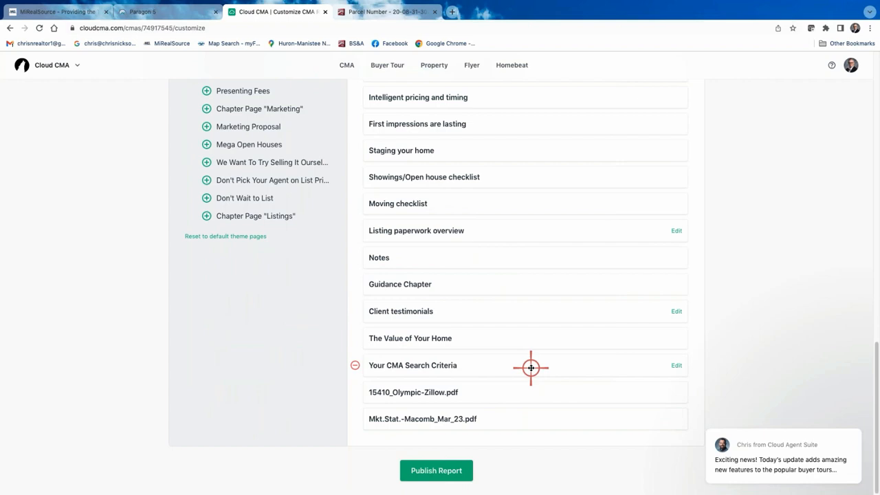
{"action": "left_click_drag", "start_coordinate": [530, 367], "coordinate": [532, 247]}
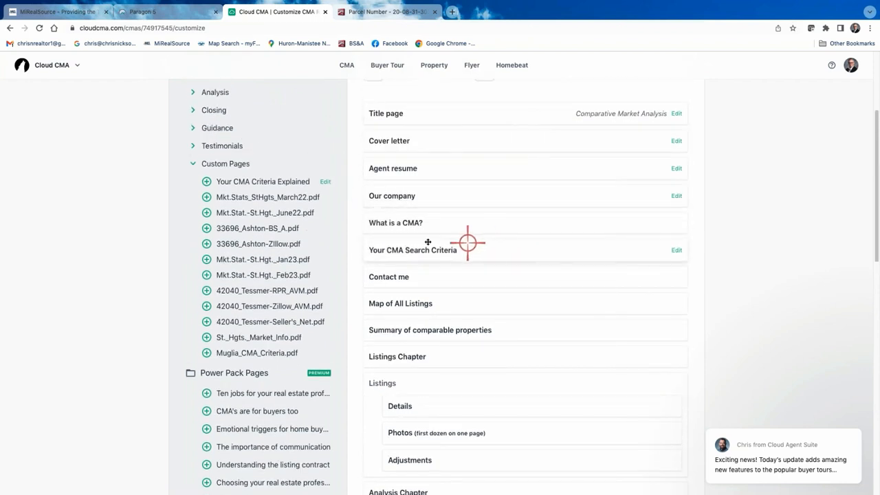
- Remove the Our company, Agent resume and Cover letter pages from the report
{"action": "left_click", "coordinate": [355, 196]}
{"action": "left_click", "coordinate": [355, 170]}
{"action": "left_click", "coordinate": [355, 141]}
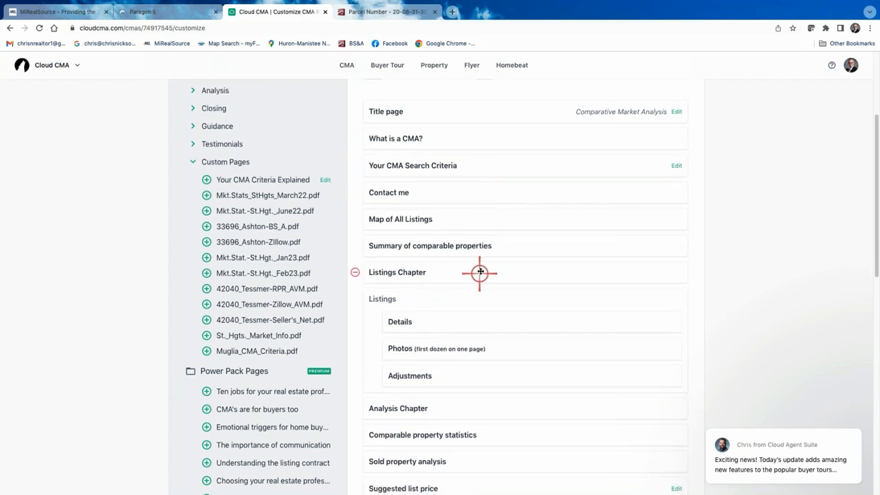
{"action": "scroll", "coordinate": [479, 273], "scroll_direction": "down", "scroll_amount": 1}
{"action": "scroll", "coordinate": [480, 272], "scroll_direction": "down", "scroll_amount": 5}
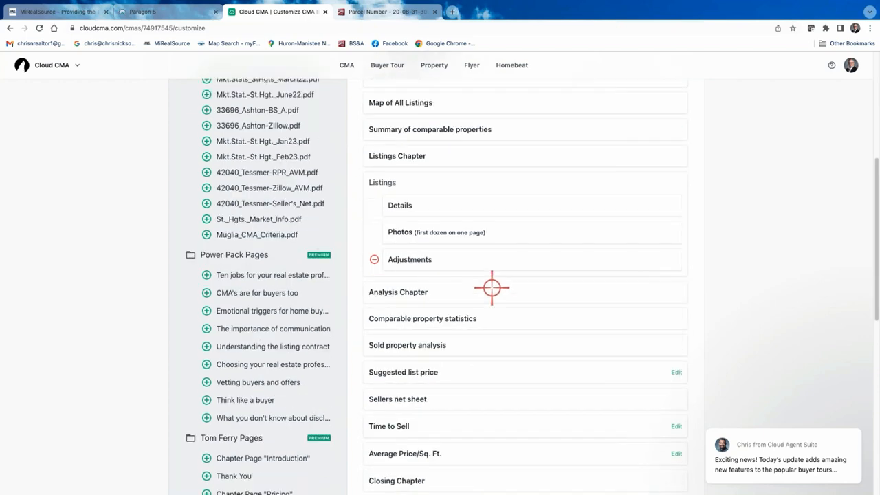
{"action": "scroll", "coordinate": [508, 286], "scroll_direction": "down", "scroll_amount": 8}
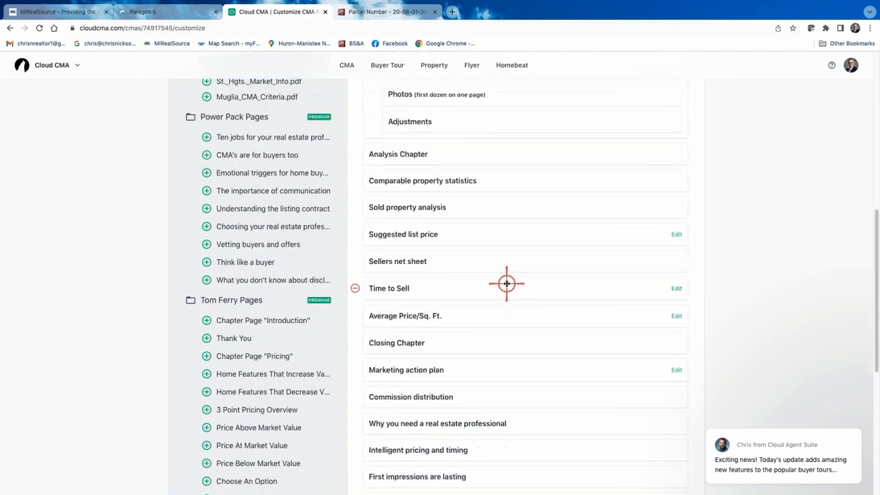
{"action": "scroll", "coordinate": [504, 285], "scroll_direction": "down", "scroll_amount": 5}
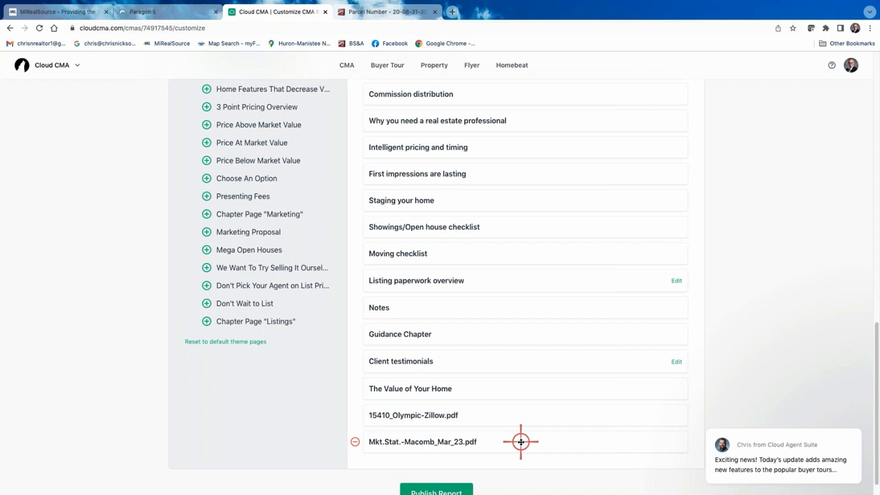
- Rearrange report pages, moving Contact me to the end of the report
{"action": "left_click_drag", "start_coordinate": [520, 442], "coordinate": [519, 241]}
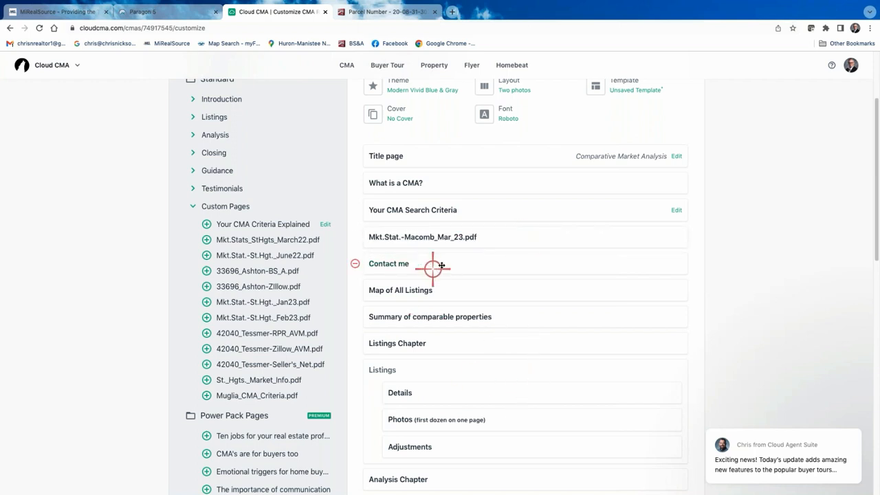
{"action": "left_click_drag", "start_coordinate": [481, 262], "coordinate": [479, 421]}
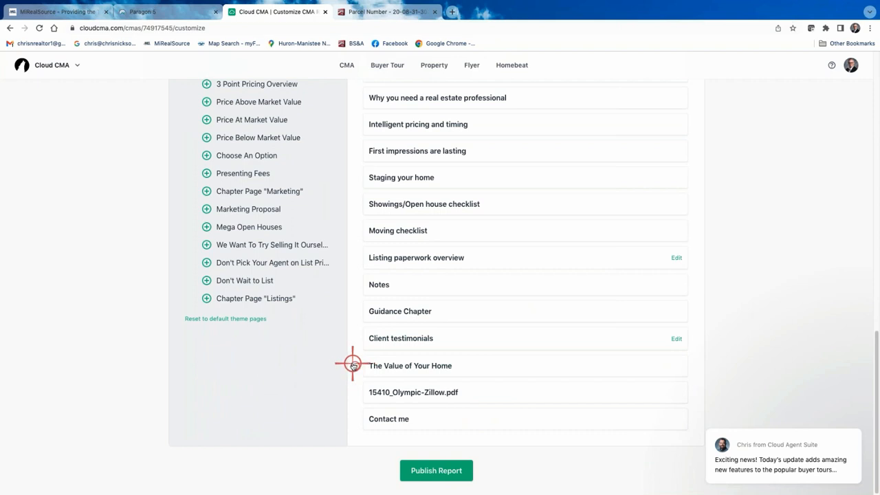
{"action": "left_click_drag", "start_coordinate": [352, 366], "coordinate": [268, 279]}
{"action": "scroll", "coordinate": [284, 291], "scroll_direction": "up", "scroll_amount": 3}
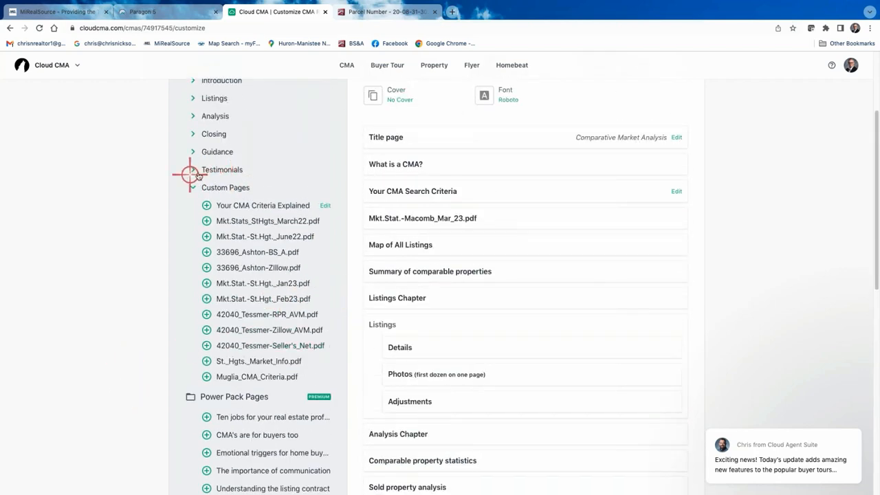
{"action": "left_click", "coordinate": [195, 170]}
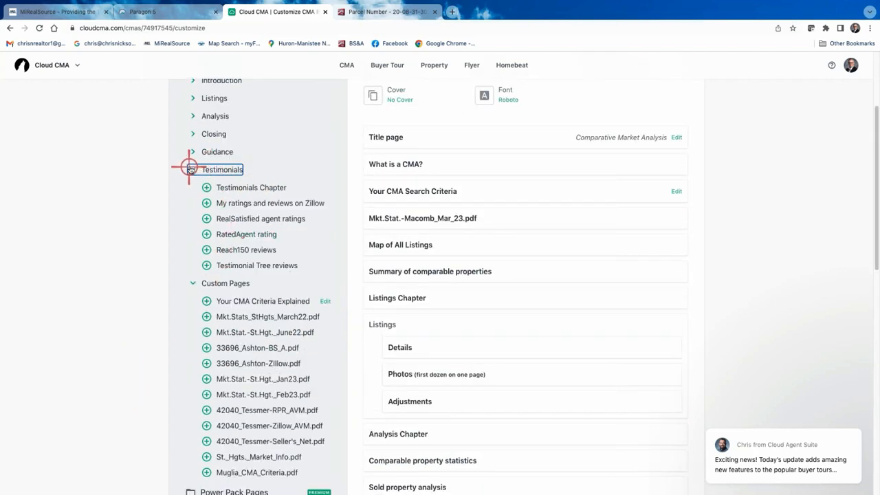
{"action": "left_click", "coordinate": [191, 168]}
- Remove Commission distribution, Why you need a real estate professional, Intelligent pricing and timing, First impressions are lasting, and Staging your home pages
{"action": "scroll", "coordinate": [458, 415], "scroll_direction": "down", "scroll_amount": 3}
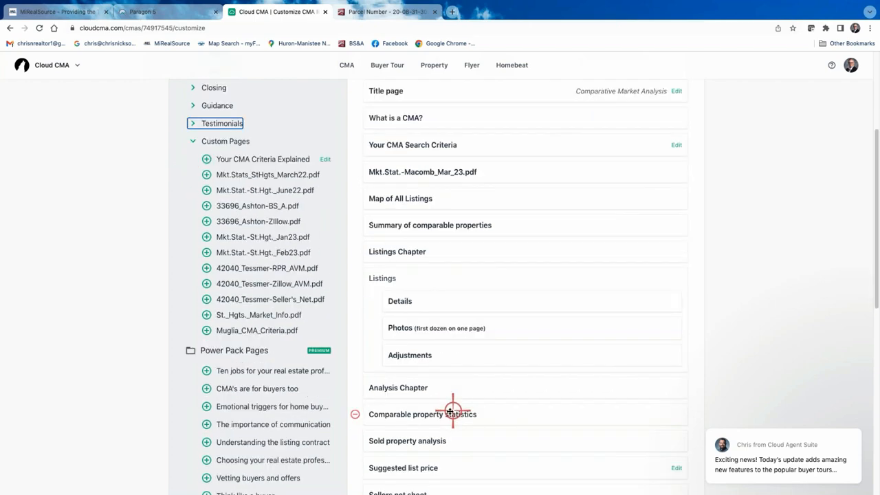
{"action": "scroll", "coordinate": [448, 410], "scroll_direction": "down", "scroll_amount": 5}
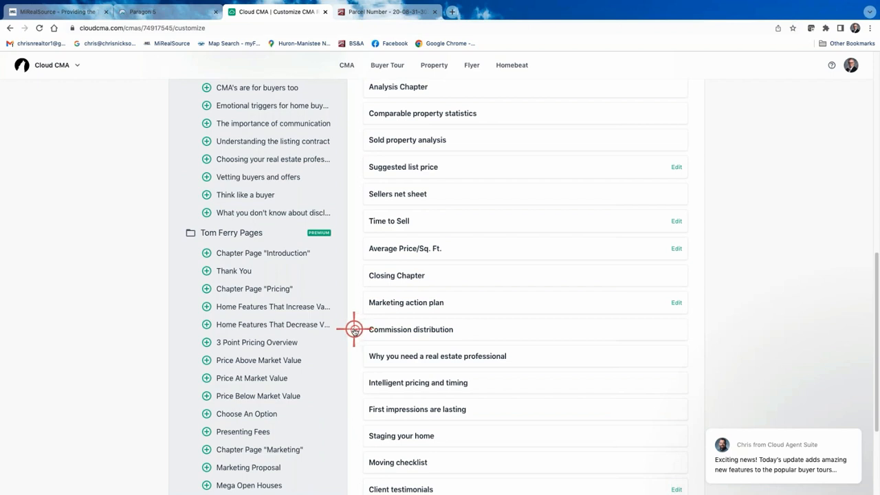
{"action": "left_click", "coordinate": [354, 330]}
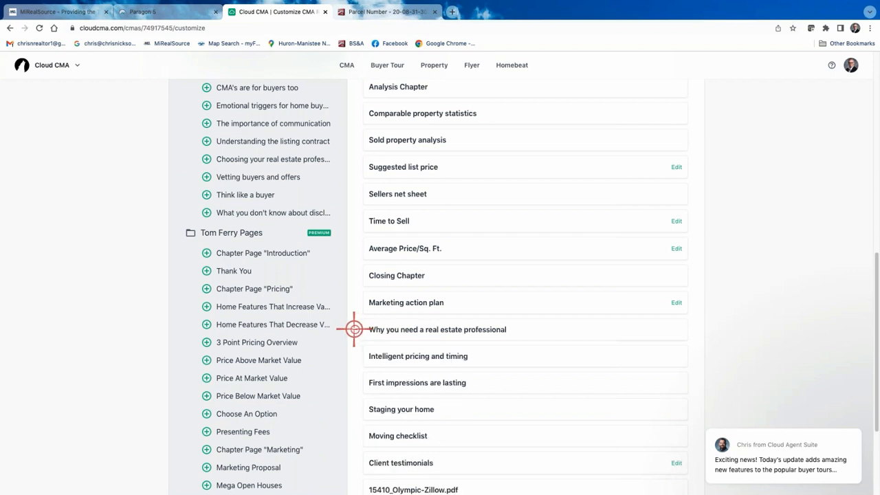
{"action": "left_click", "coordinate": [354, 329]}
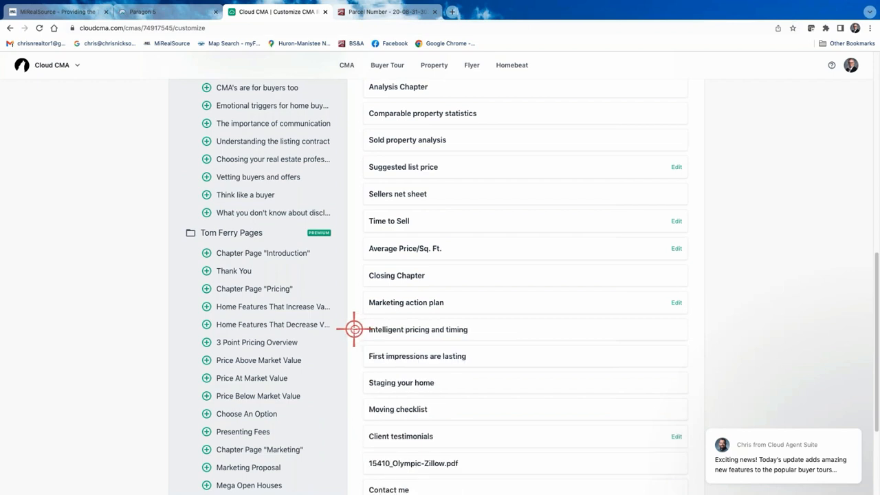
{"action": "left_click", "coordinate": [355, 330]}
{"action": "left_click", "coordinate": [355, 329]}
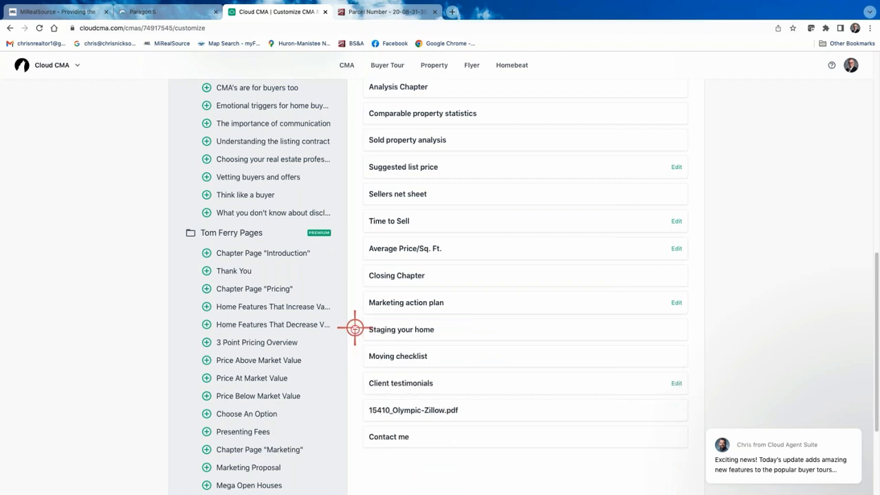
{"action": "left_click", "coordinate": [355, 330]}
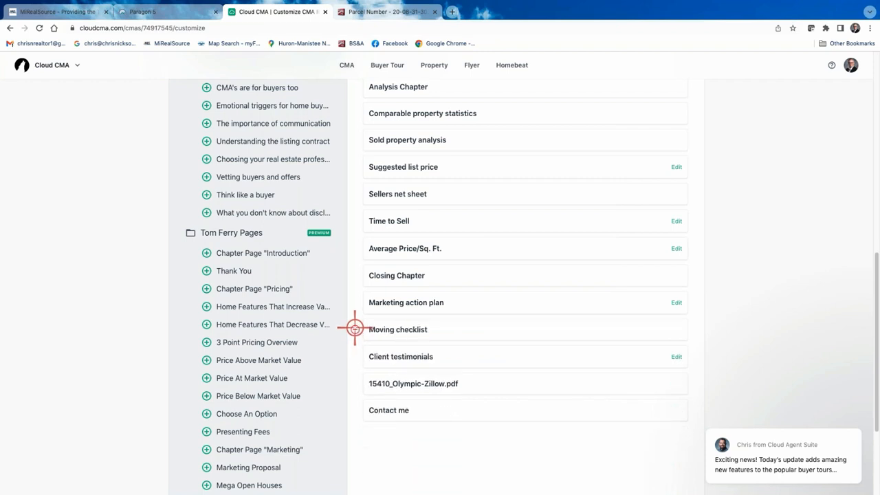
- Remove Moving checklist, Client testimonials, Marketing action plan, Time to Sell, Sellers net sheet and Suggested list price
{"action": "left_click", "coordinate": [355, 330]}
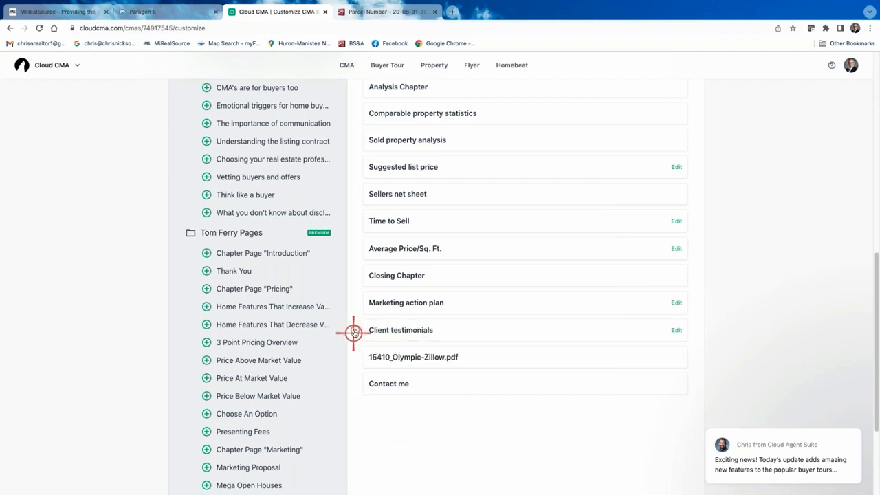
{"action": "left_click", "coordinate": [355, 330]}
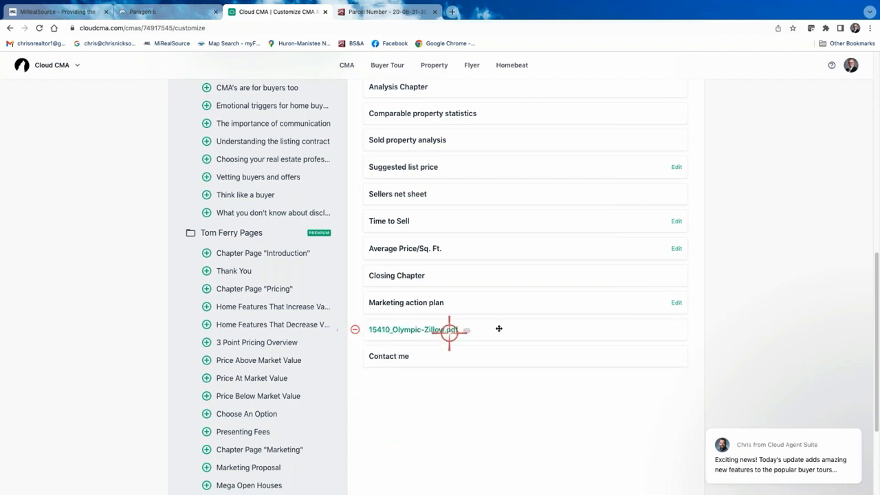
{"action": "left_click", "coordinate": [353, 306]}
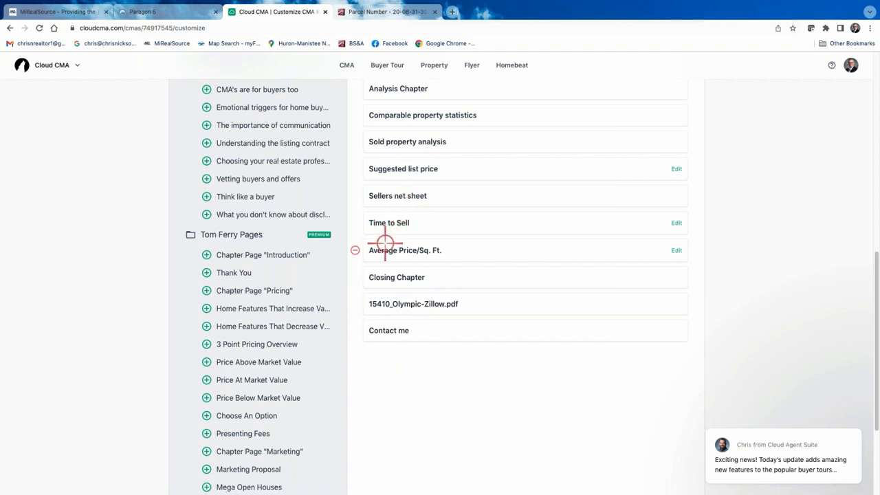
{"action": "scroll", "coordinate": [361, 231], "scroll_direction": "up", "scroll_amount": 1}
{"action": "left_click", "coordinate": [355, 235]}
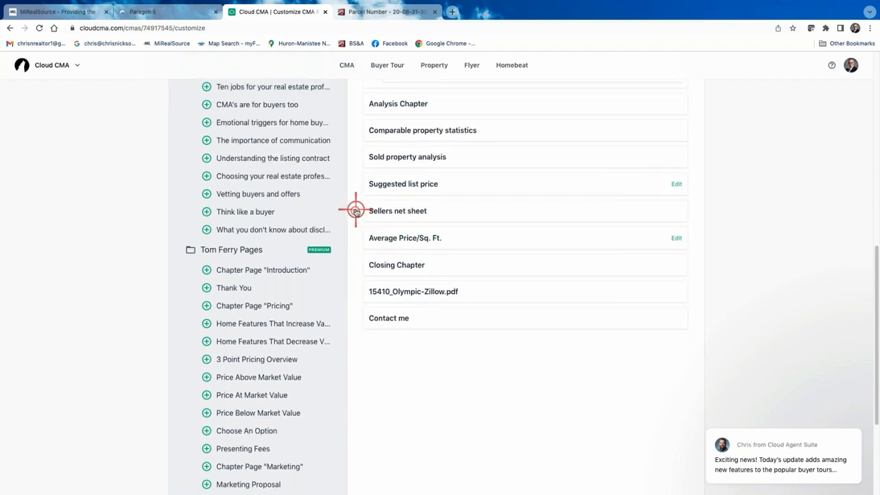
{"action": "left_click", "coordinate": [356, 211]}
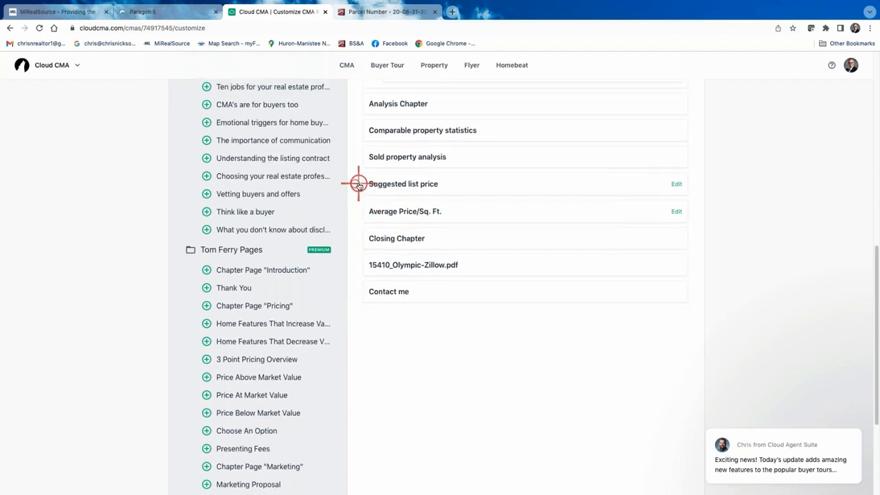
{"action": "left_click", "coordinate": [356, 184]}
{"action": "scroll", "coordinate": [378, 204], "scroll_direction": "up", "scroll_amount": 1}
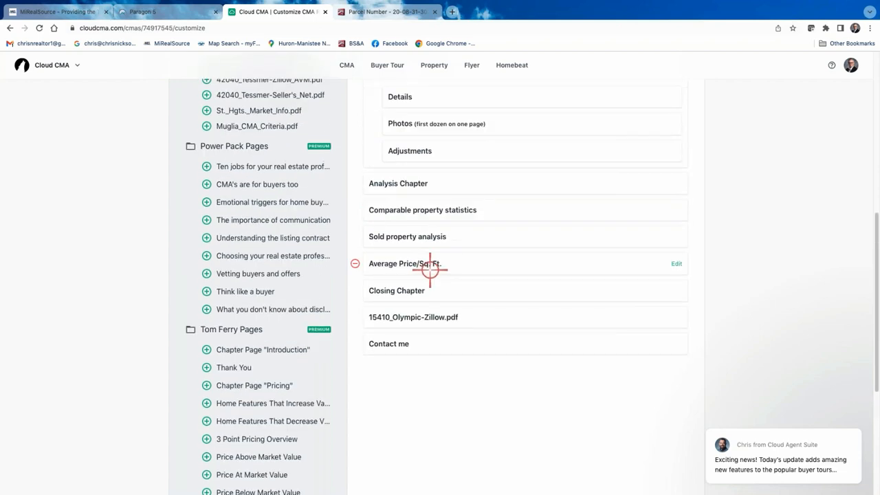
{"action": "scroll", "coordinate": [429, 270], "scroll_direction": "up", "scroll_amount": 2}
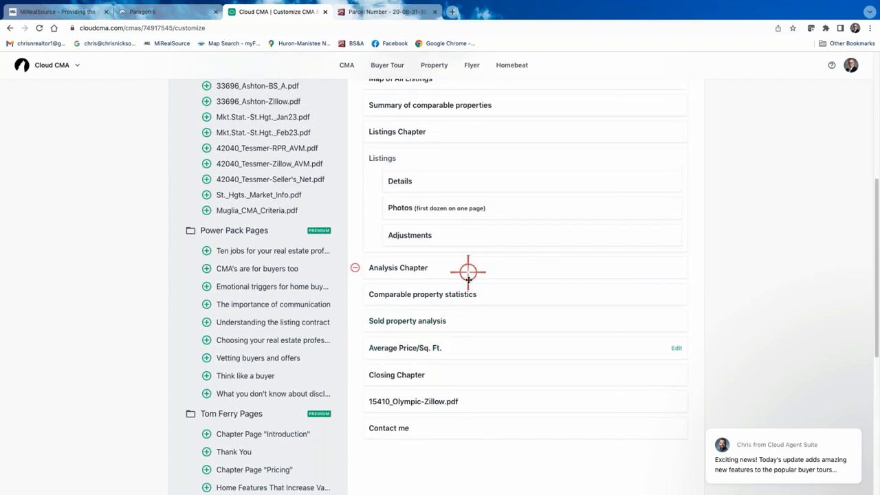
{"action": "scroll", "coordinate": [471, 275], "scroll_direction": "up", "scroll_amount": 4}
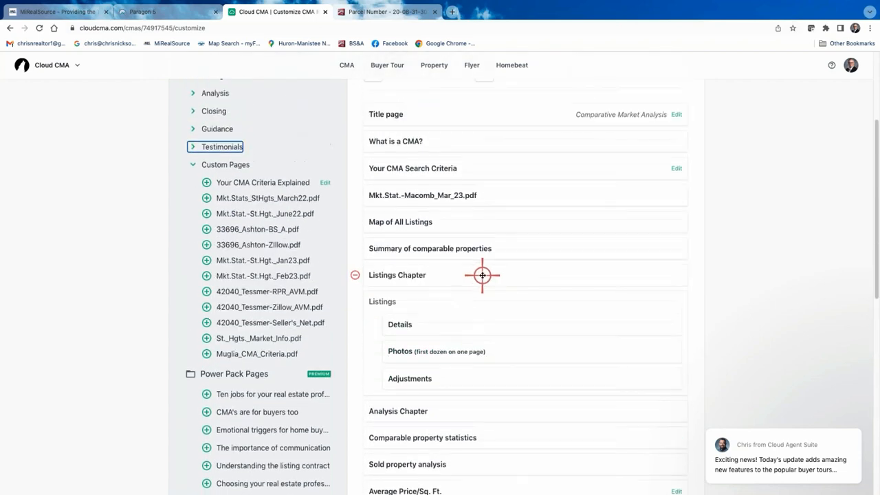
{"action": "scroll", "coordinate": [485, 250], "scroll_direction": "up", "scroll_amount": 1}
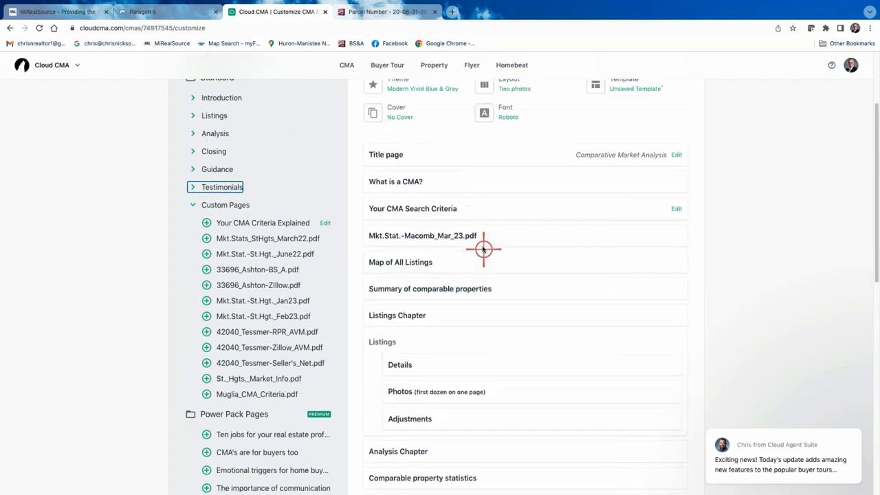
- Add the Online valuation analysis page from the Analysis section to the report
{"action": "left_click", "coordinate": [191, 134]}
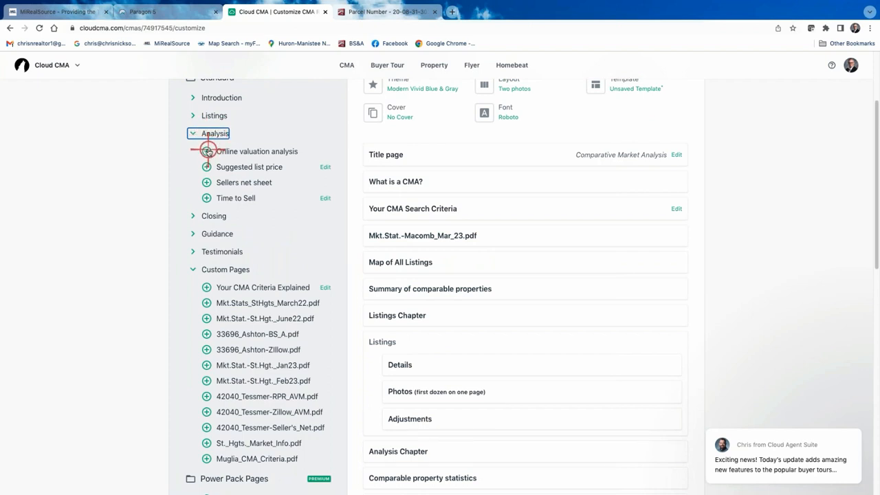
{"action": "left_click", "coordinate": [207, 151]}
{"action": "scroll", "coordinate": [436, 298], "scroll_direction": "down", "scroll_amount": 5}
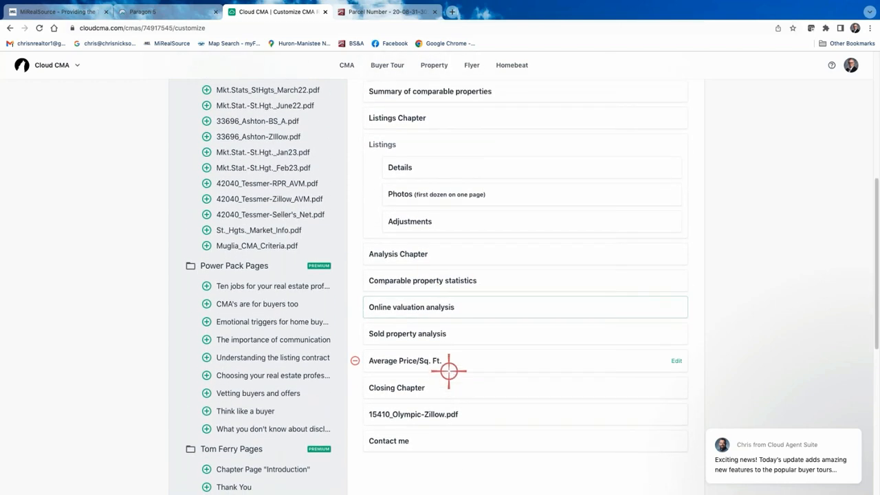
- Preview the Online valuation analysis page, showing Zestimates varied up to 0.9% or $2,900, then close it
{"action": "left_click", "coordinate": [422, 307]}
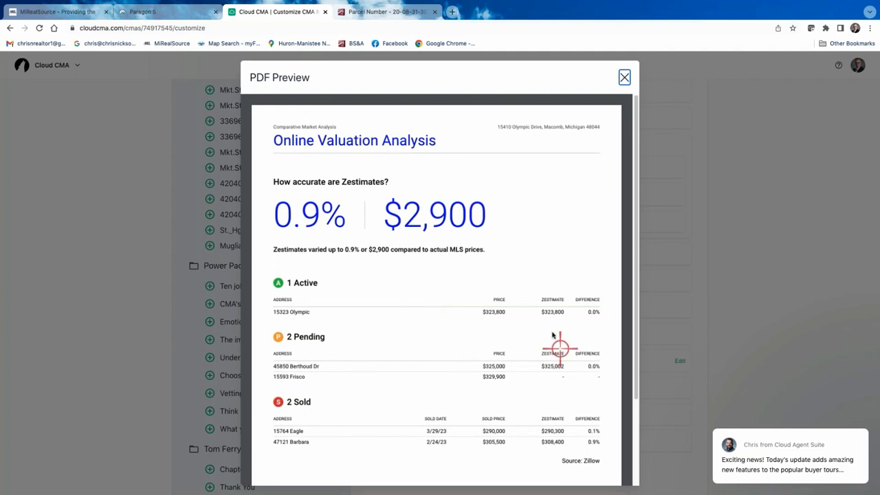
{"action": "scroll", "coordinate": [487, 306], "scroll_direction": "down", "scroll_amount": 3}
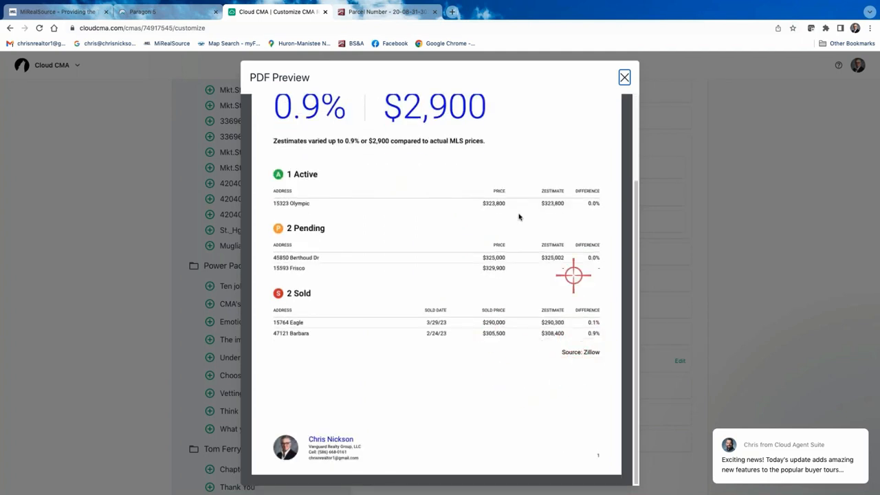
{"action": "scroll", "coordinate": [365, 308], "scroll_direction": "up", "scroll_amount": 1}
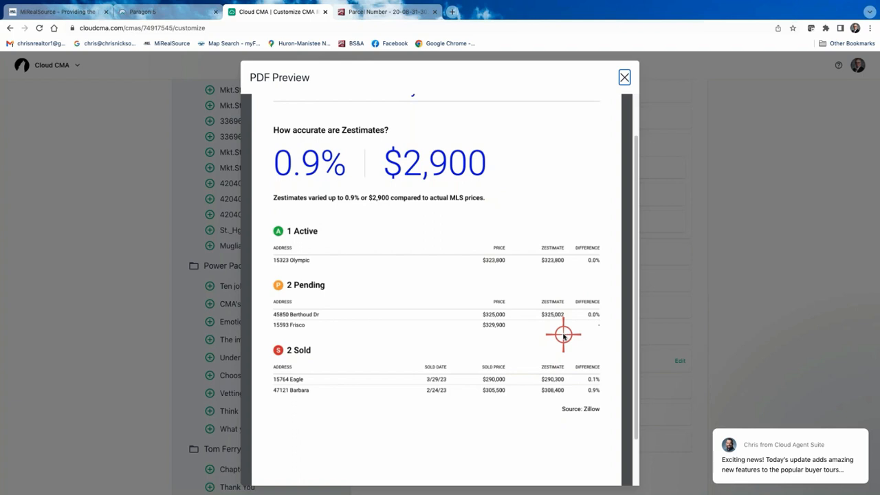
{"action": "left_click", "coordinate": [625, 79]}
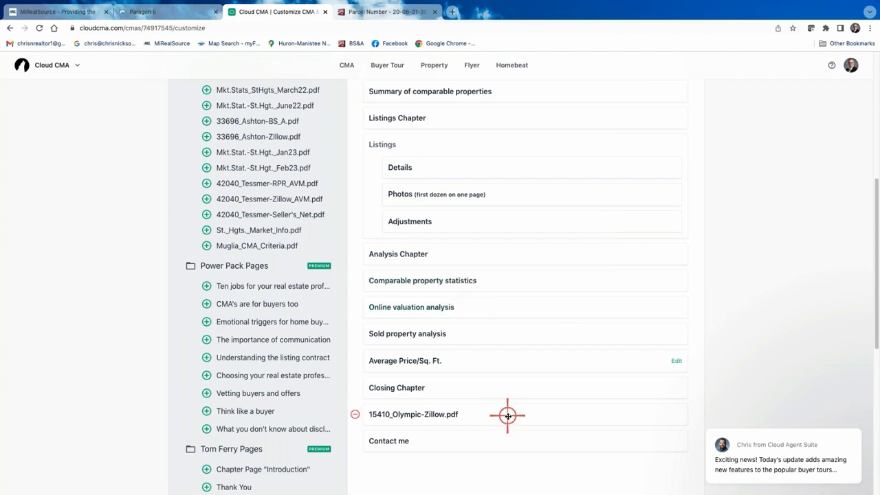
{"action": "left_click_drag", "start_coordinate": [508, 414], "coordinate": [504, 325]}
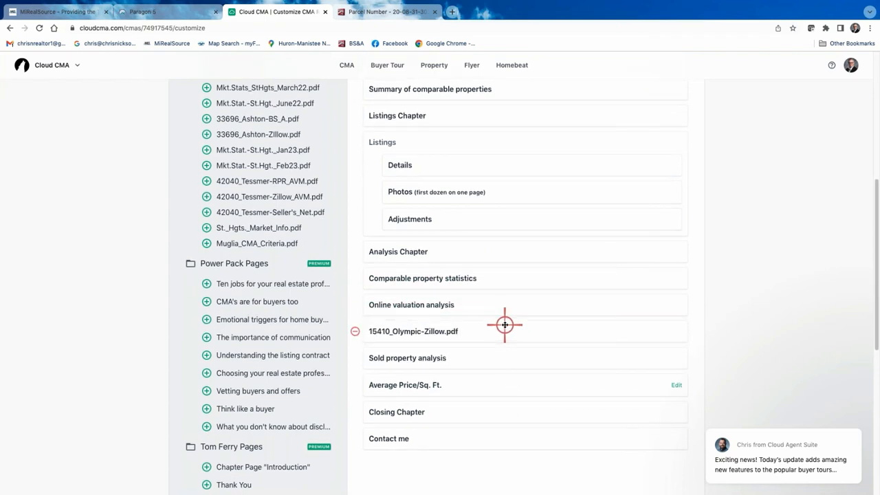
{"action": "left_click", "coordinate": [434, 332]}
{"action": "left_click", "coordinate": [435, 332]}
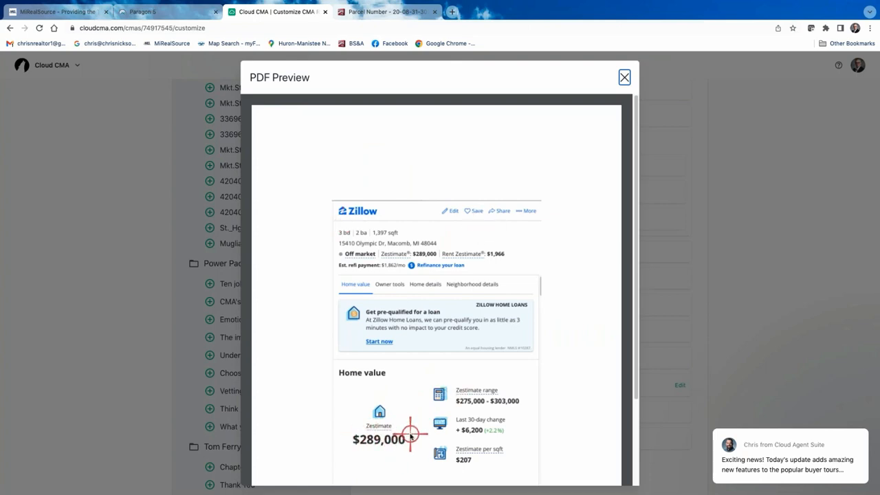
{"action": "left_click", "coordinate": [624, 78]}
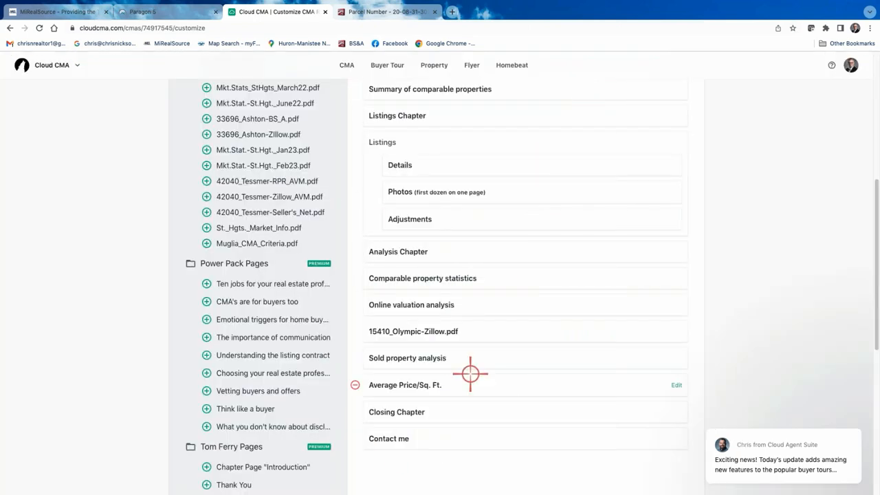
{"action": "scroll", "coordinate": [471, 284], "scroll_direction": "up", "scroll_amount": 4}
{"action": "scroll", "coordinate": [472, 285], "scroll_direction": "up", "scroll_amount": 1}
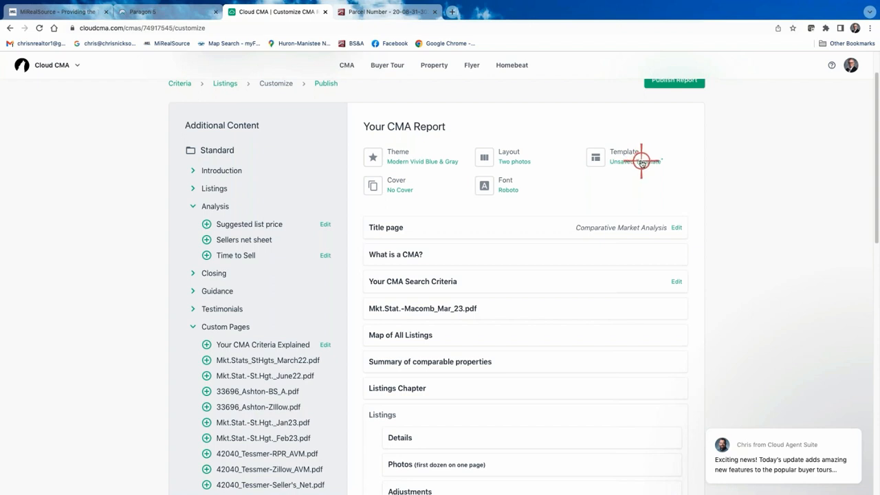
- Save the report's 18 pages as a custom template named for the client and use it
{"action": "left_click", "coordinate": [640, 159]}
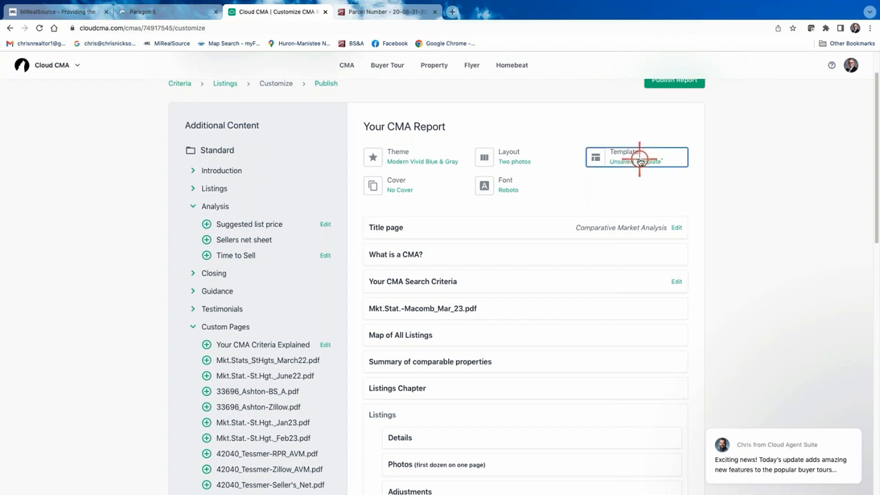
{"action": "left_click", "coordinate": [357, 257]}
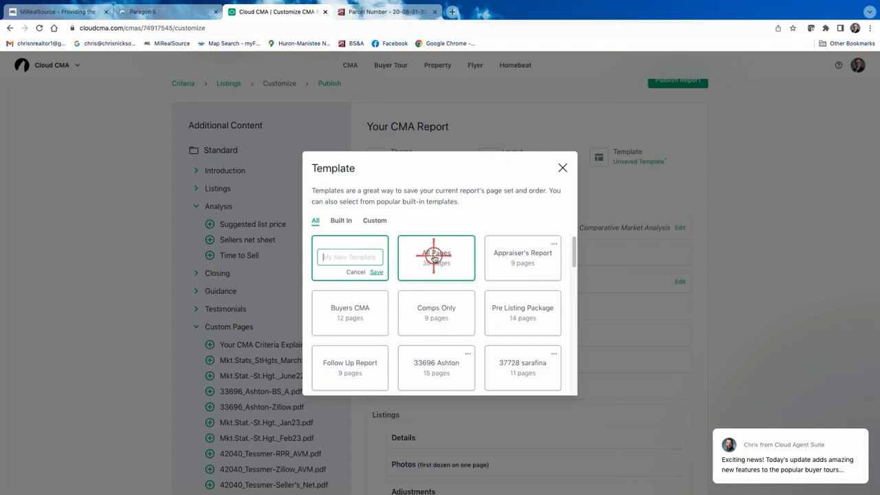
{"action": "type", "text": "Plotzke CMA"}
{"action": "left_click", "coordinate": [377, 272]}
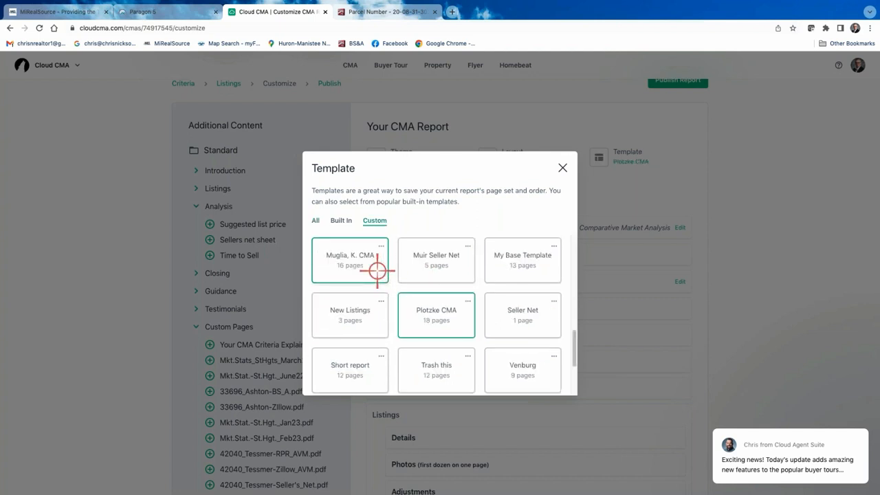
{"action": "left_click", "coordinate": [561, 166]}
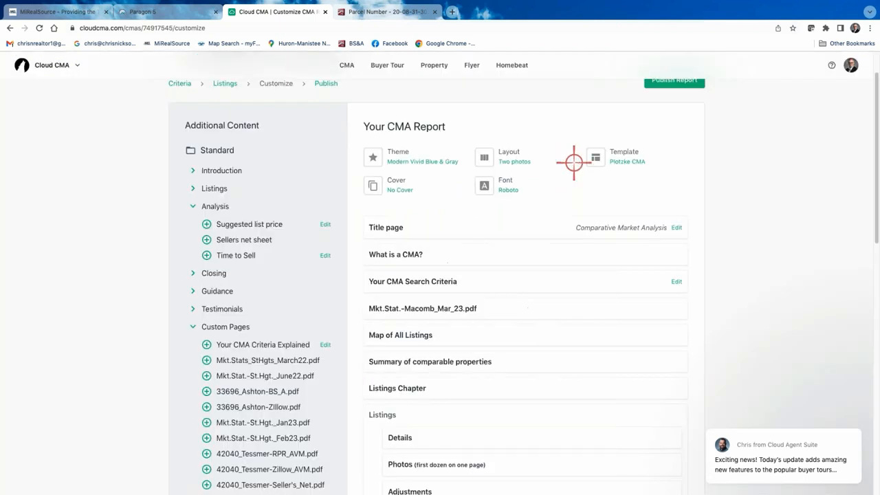
{"action": "scroll", "coordinate": [681, 116], "scroll_direction": "up", "scroll_amount": 2}
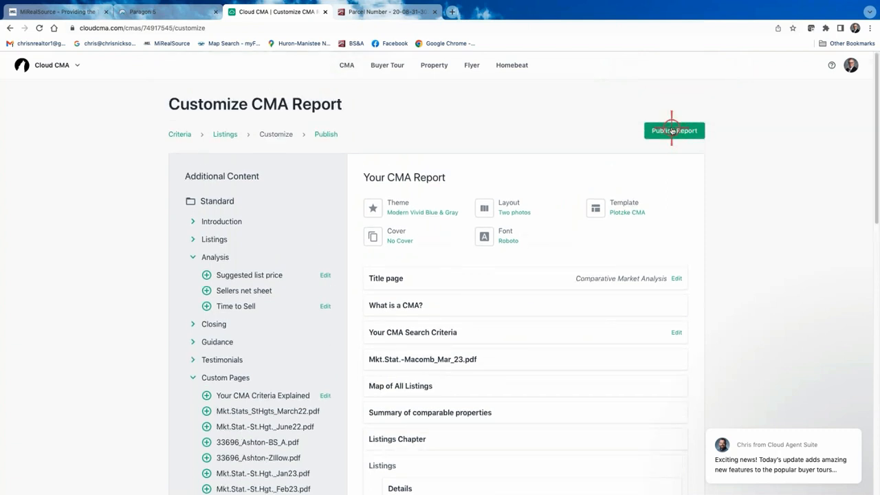
- Publish the CMA report, close the parcel-number tab, and open the published PDF
{"action": "left_click", "coordinate": [673, 131]}
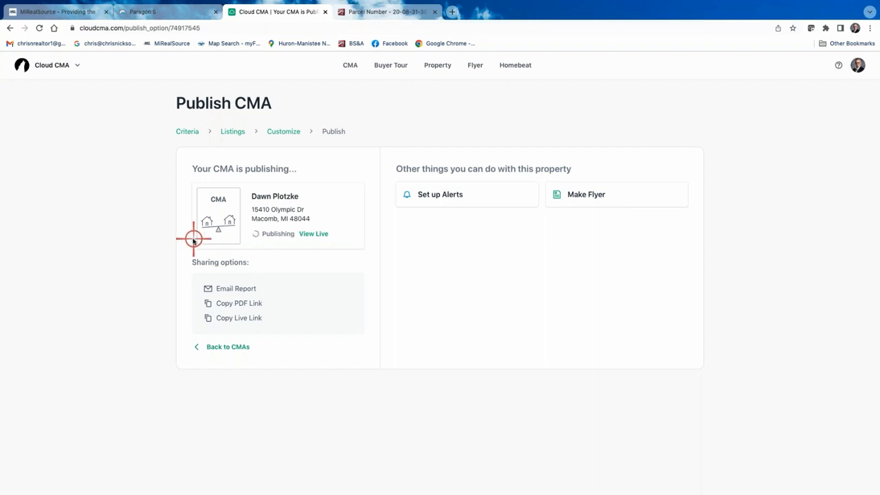
{"action": "left_click", "coordinate": [435, 12]}
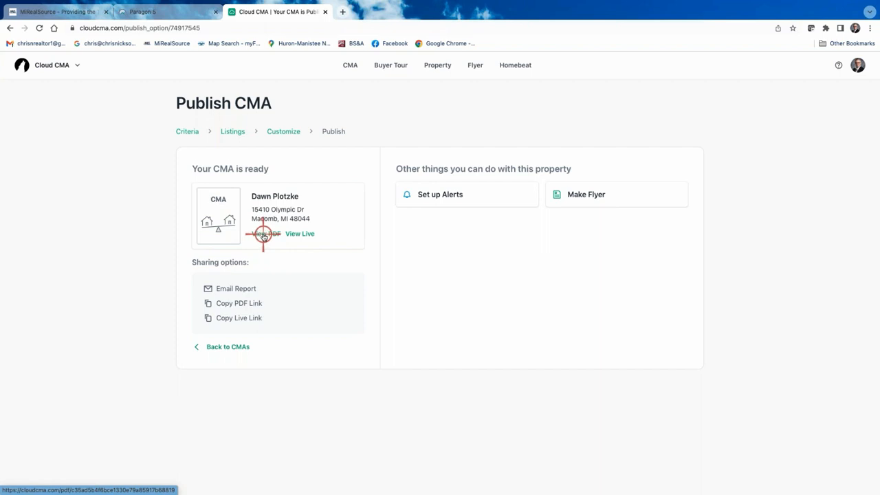
{"action": "left_click", "coordinate": [263, 235]}
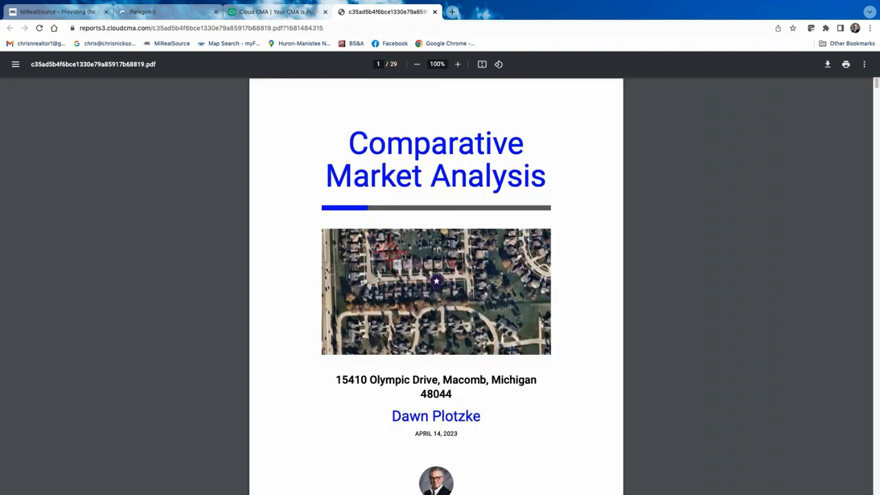
- Scroll through the 29-page Comparative Market Analysis PDF's title page dated April 14, 2023
{"action": "scroll", "coordinate": [400, 243], "scroll_direction": "down", "scroll_amount": 1}
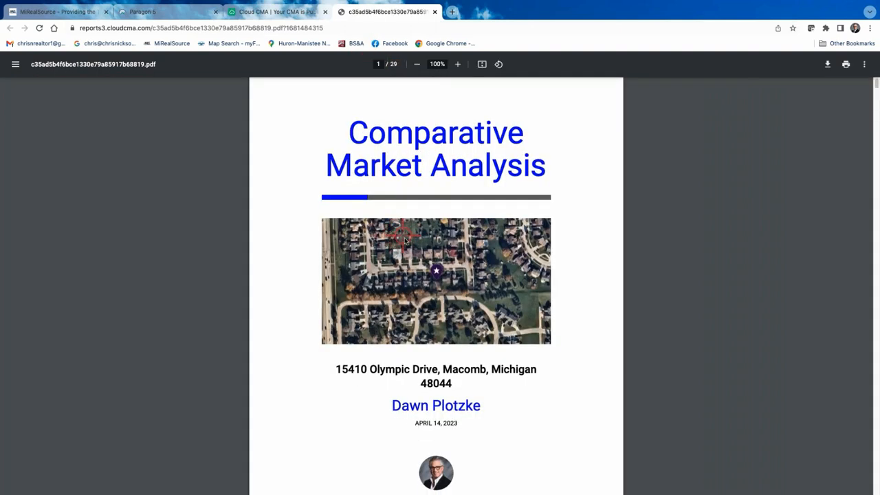
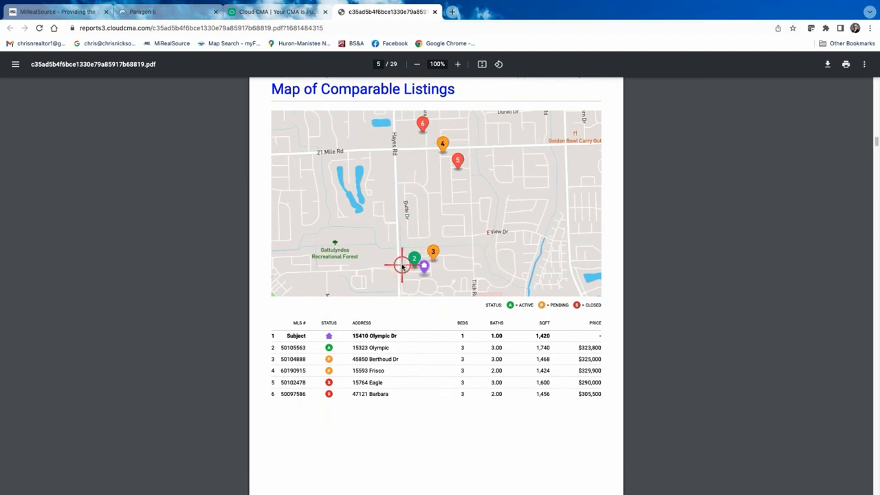
{"action": "scroll", "coordinate": [403, 265], "scroll_direction": "down", "scroll_amount": 7}
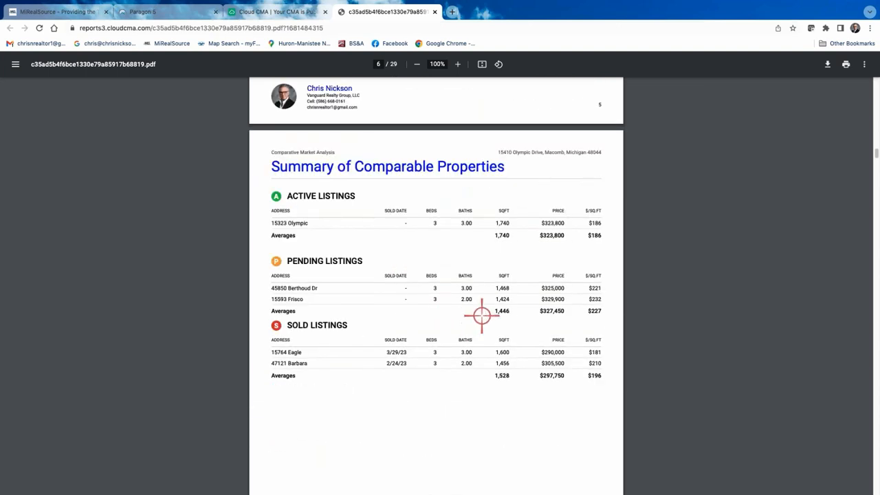
{"action": "scroll", "coordinate": [555, 309], "scroll_direction": "down", "scroll_amount": 8}
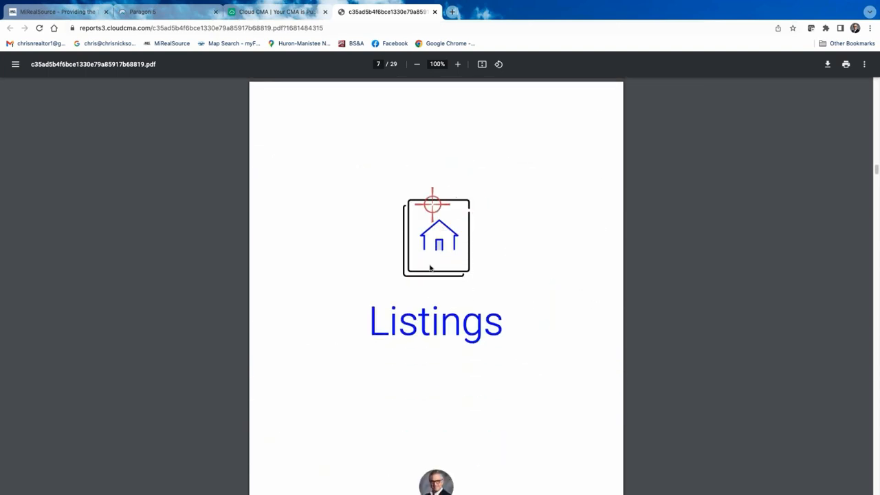
{"action": "scroll", "coordinate": [447, 297], "scroll_direction": "down", "scroll_amount": 6}
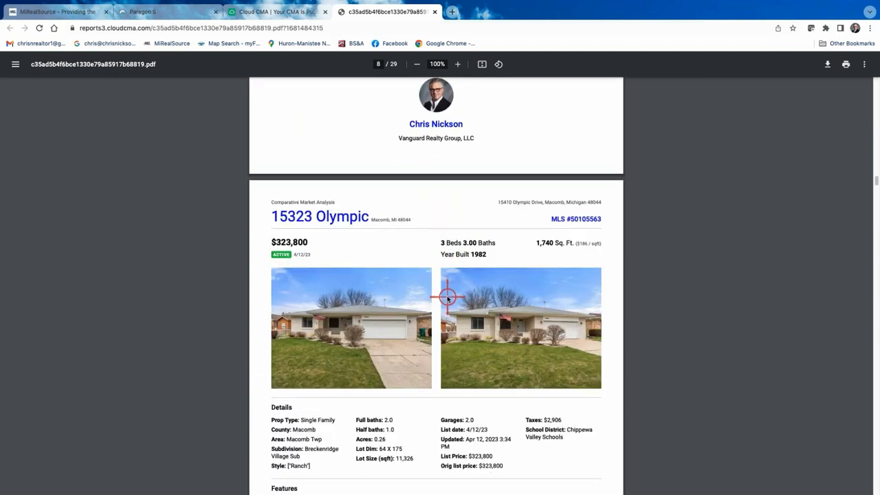
{"action": "scroll", "coordinate": [448, 297], "scroll_direction": "down", "scroll_amount": 1}
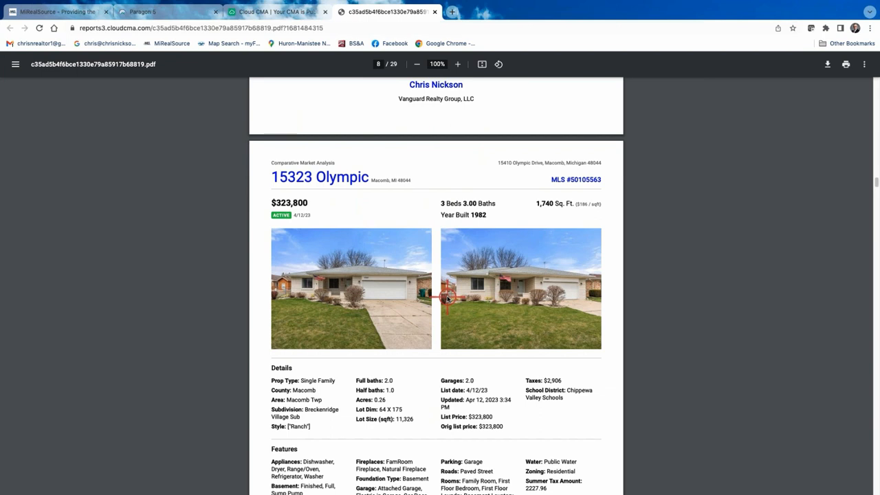
{"action": "scroll", "coordinate": [448, 297], "scroll_direction": "down", "scroll_amount": 1}
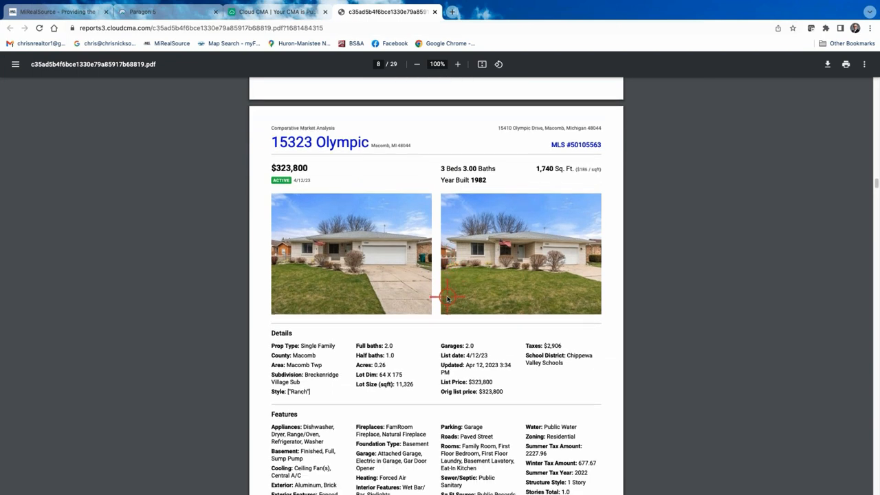
{"action": "scroll", "coordinate": [448, 297], "scroll_direction": "down", "scroll_amount": 1}
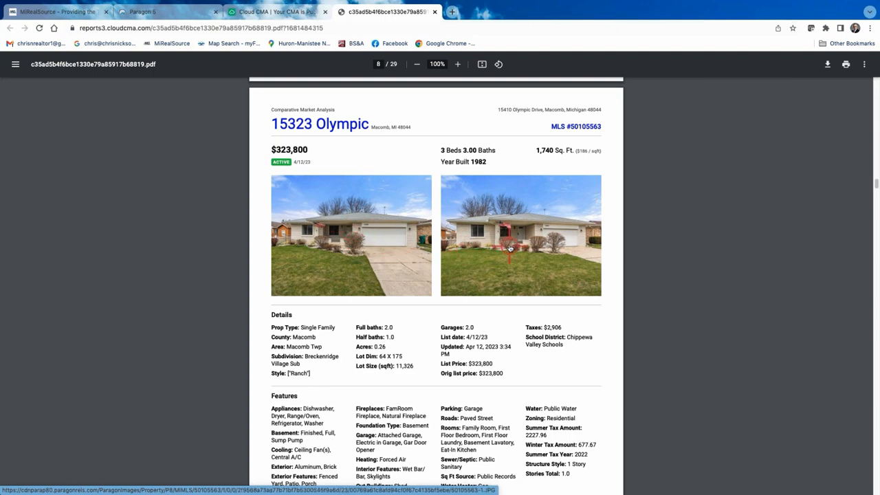
{"action": "scroll", "coordinate": [506, 241], "scroll_direction": "down", "scroll_amount": 5}
{"action": "scroll", "coordinate": [442, 294], "scroll_direction": "down", "scroll_amount": 9}
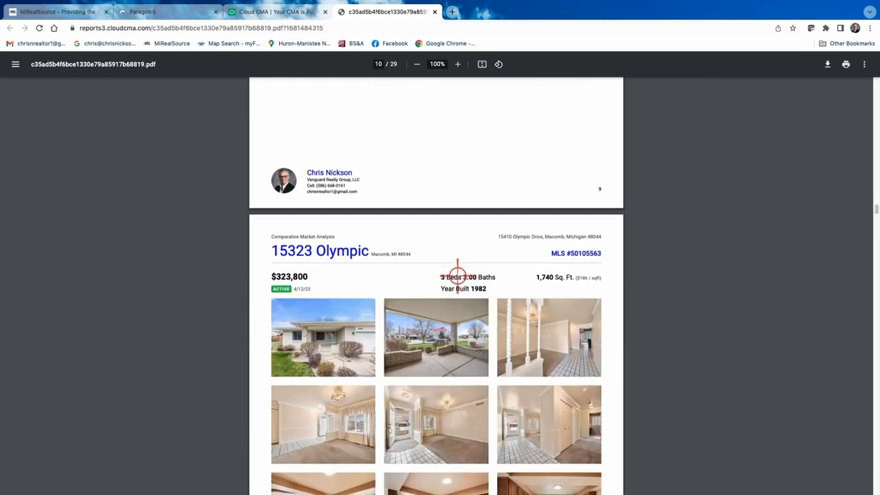
{"action": "scroll", "coordinate": [458, 271], "scroll_direction": "down", "scroll_amount": 3}
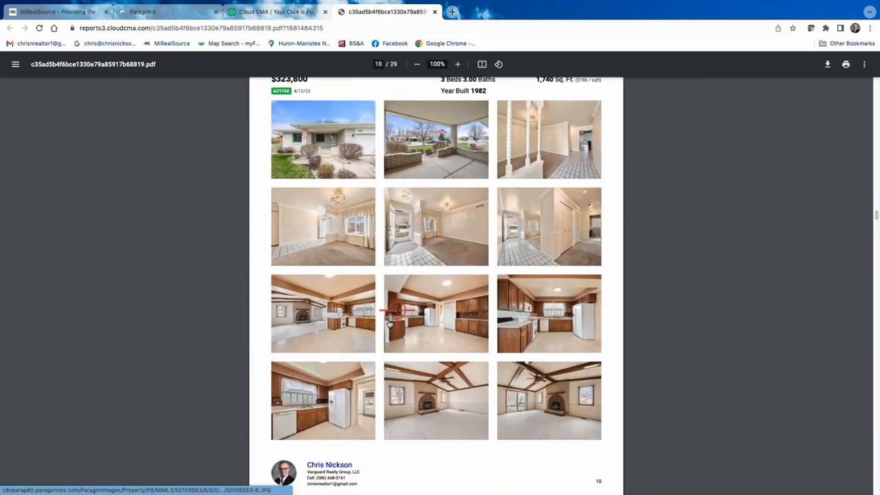
{"action": "scroll", "coordinate": [468, 304], "scroll_direction": "up", "scroll_amount": 3}
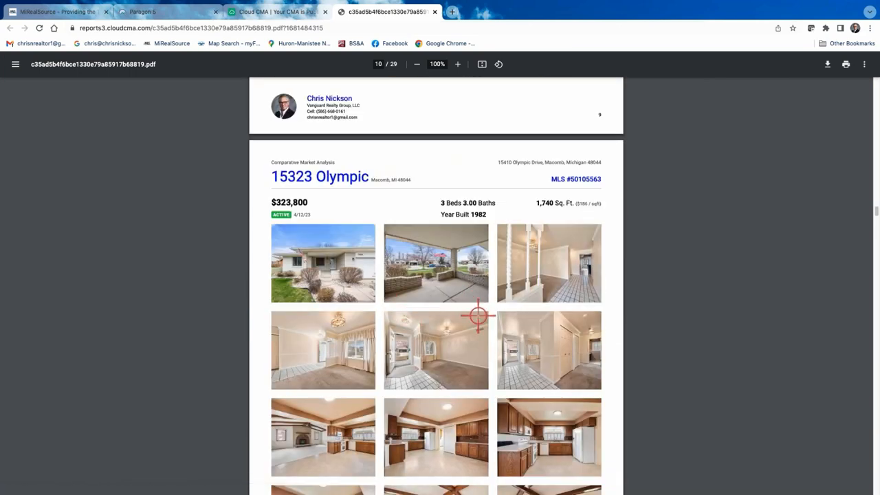
{"action": "scroll", "coordinate": [470, 341], "scroll_direction": "down", "scroll_amount": 1}
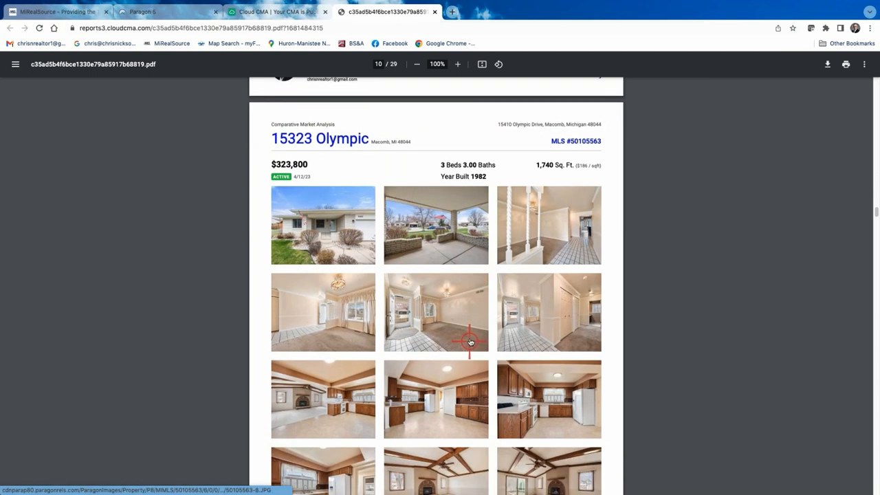
{"action": "scroll", "coordinate": [508, 322], "scroll_direction": "down", "scroll_amount": 2}
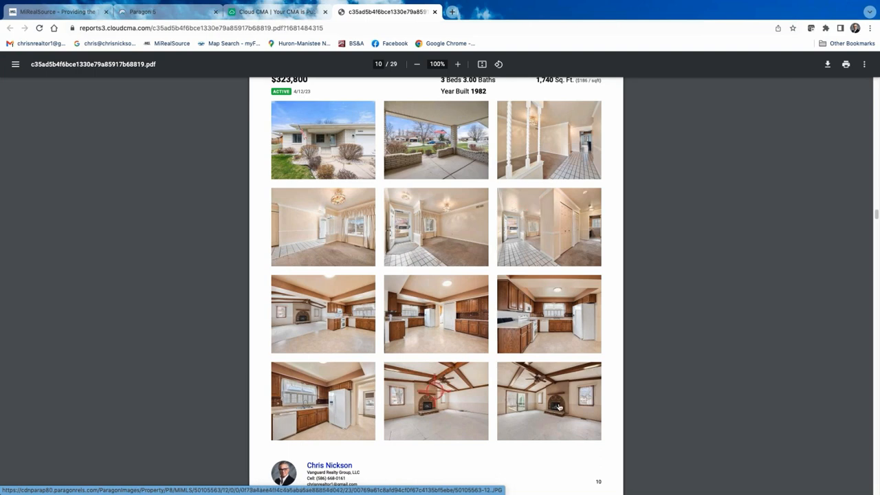
{"action": "scroll", "coordinate": [463, 280], "scroll_direction": "up", "scroll_amount": 3}
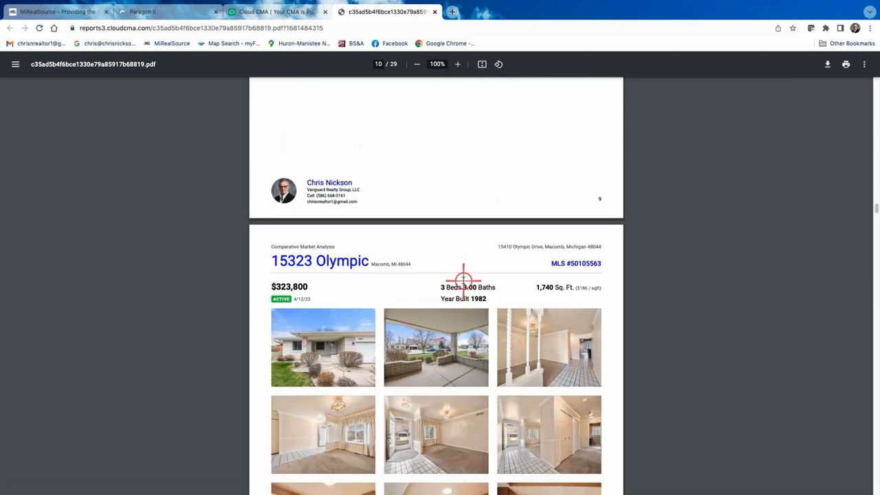
{"action": "scroll", "coordinate": [460, 275], "scroll_direction": "up", "scroll_amount": 5}
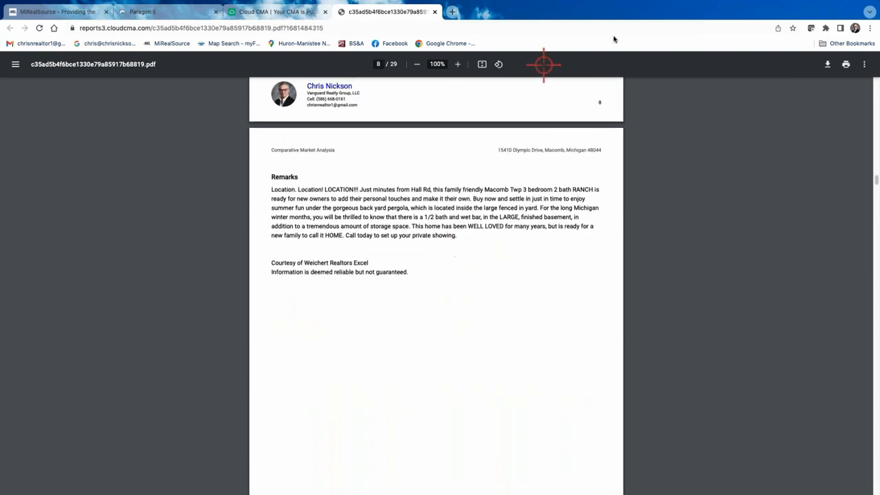
- Close the PDF and reopen the client's CMA report for editing from the CMA list
{"action": "left_click", "coordinate": [434, 12]}
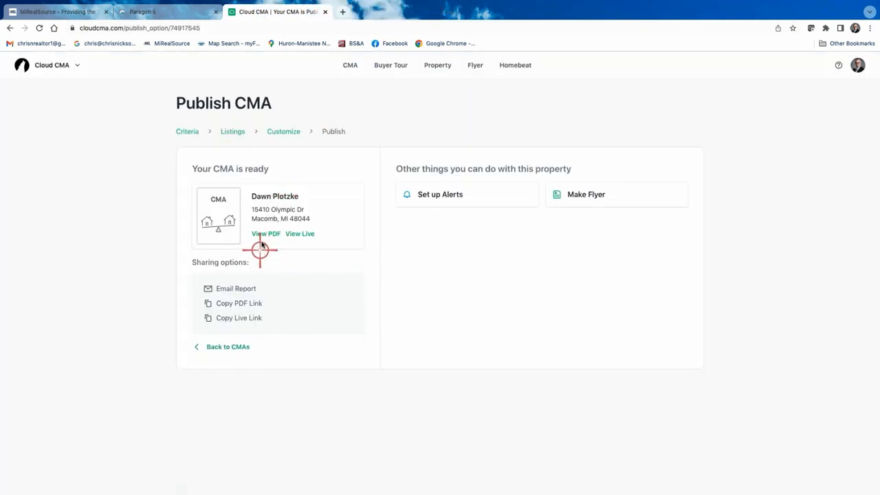
{"action": "left_click", "coordinate": [231, 347]}
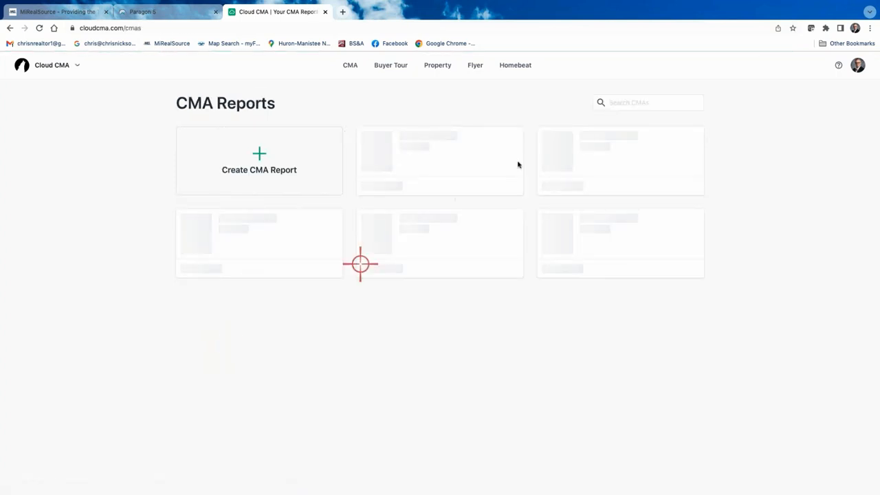
{"action": "left_click", "coordinate": [510, 186]}
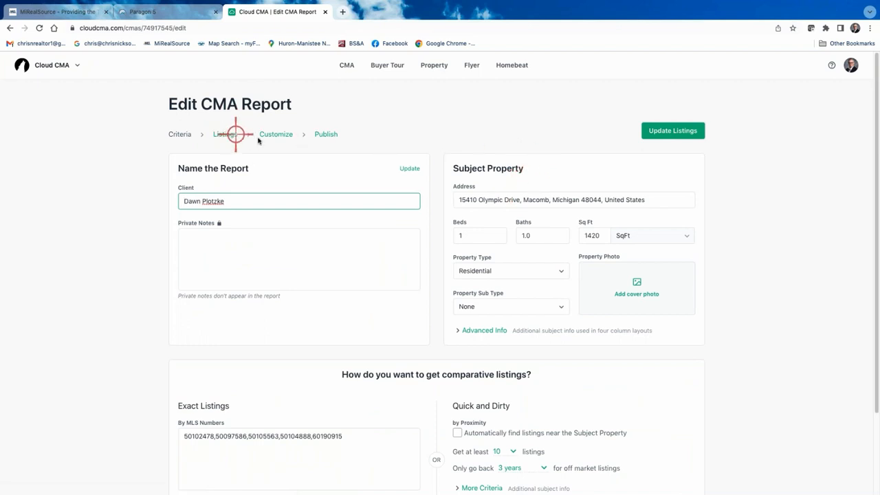
{"action": "left_click", "coordinate": [639, 285]}
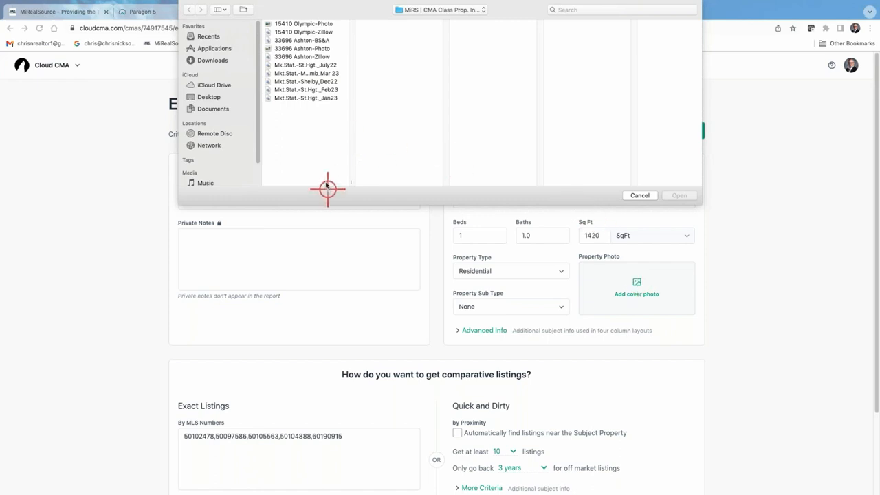
{"action": "left_click", "coordinate": [311, 23]}
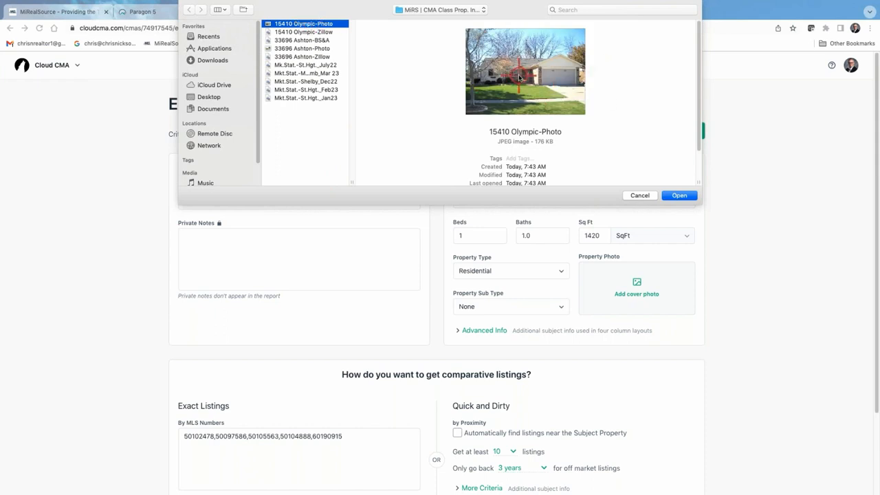
{"action": "left_click", "coordinate": [676, 195]}
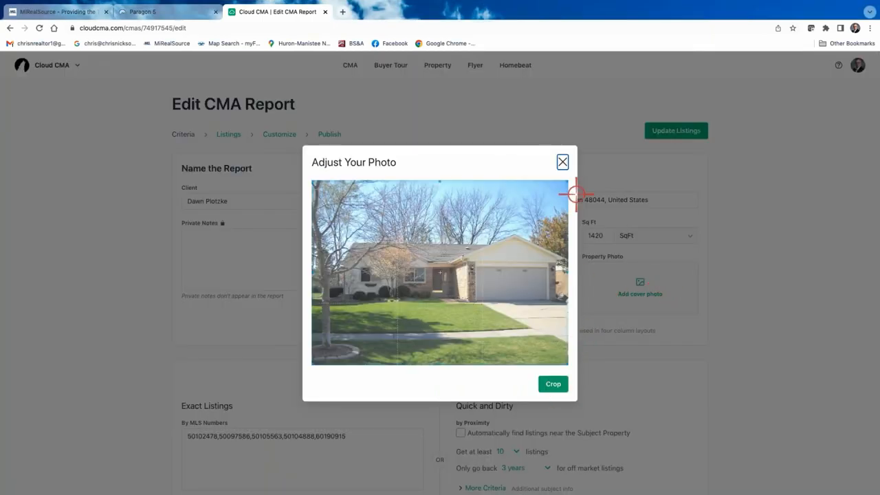
{"action": "left_click", "coordinate": [555, 385]}
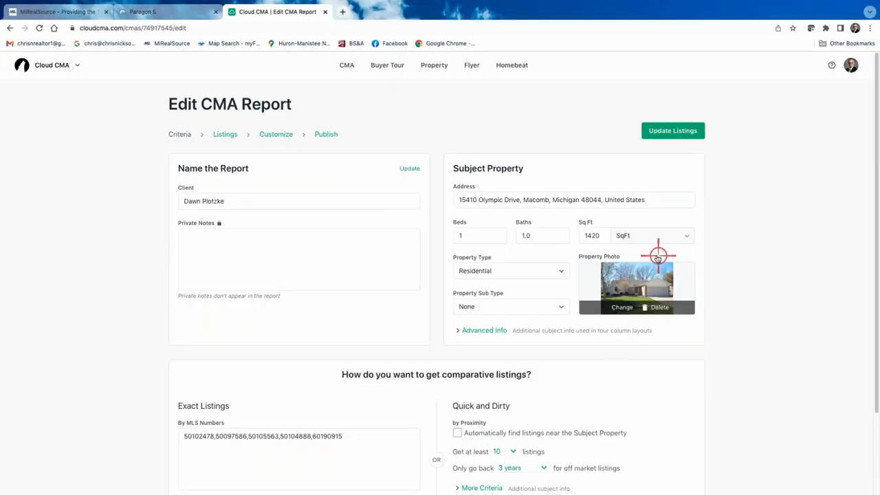
{"action": "left_click", "coordinate": [668, 129]}
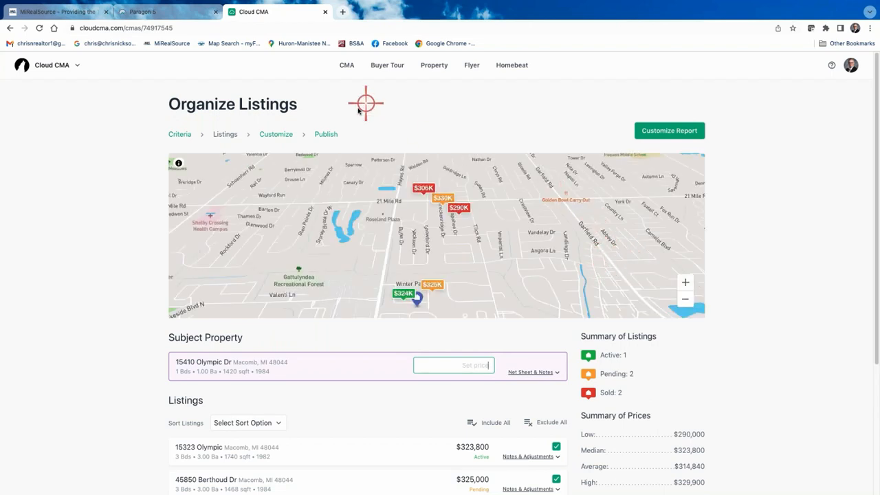
- Move More photos between Photos and Adjustments and switch the layout to Photo with max data
{"action": "left_click", "coordinate": [284, 135]}
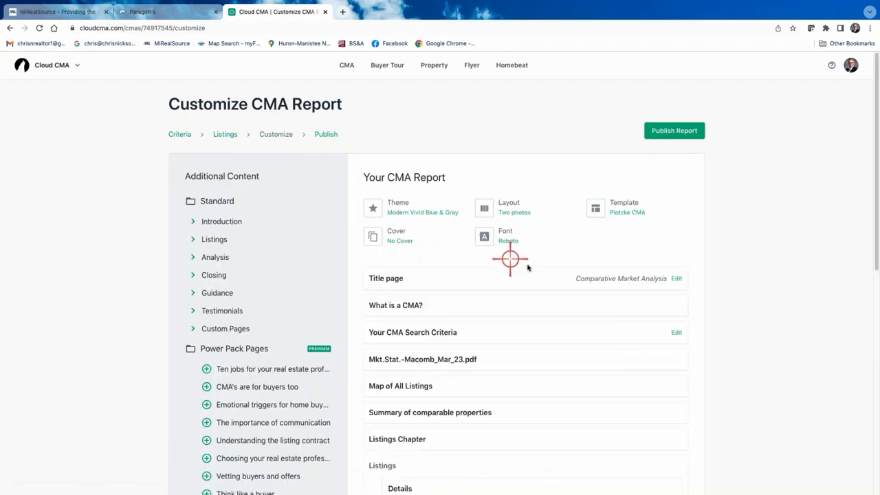
{"action": "left_click", "coordinate": [512, 207]}
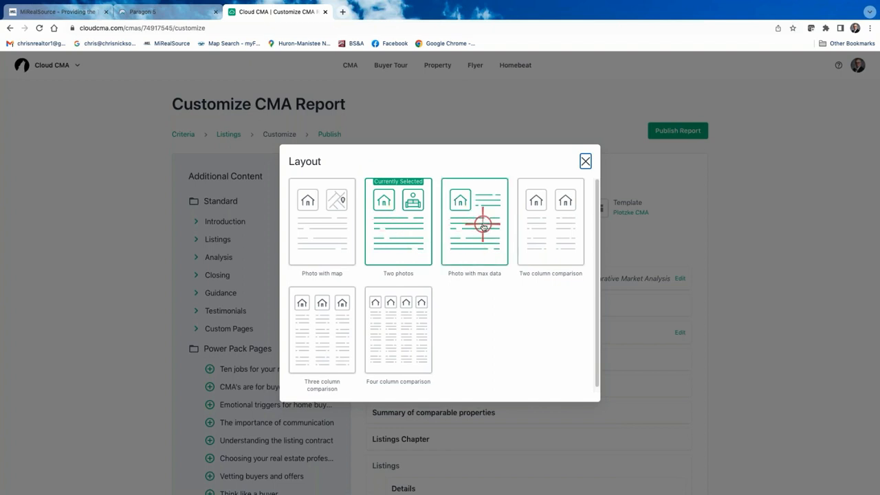
{"action": "left_click", "coordinate": [585, 163]}
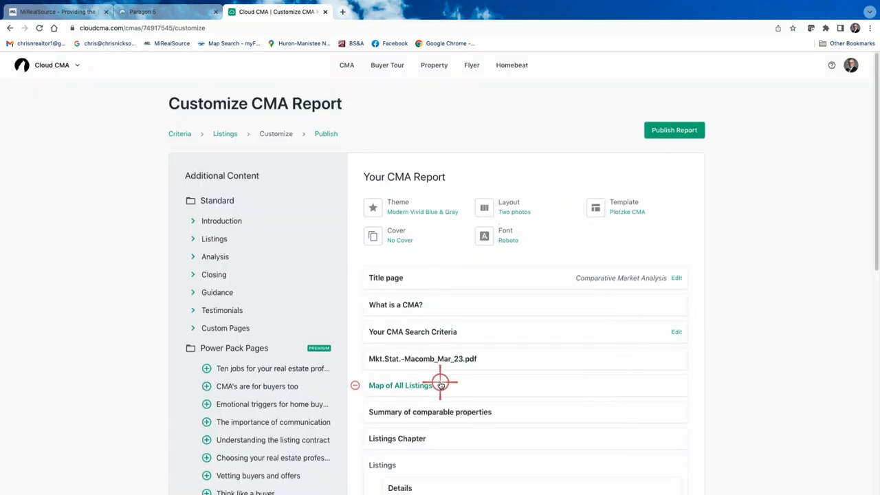
{"action": "scroll", "coordinate": [441, 385], "scroll_direction": "down", "scroll_amount": 5}
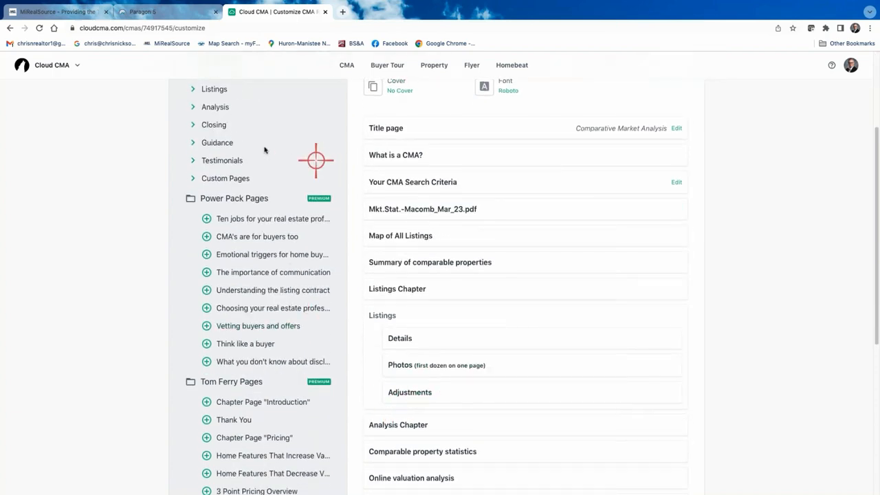
{"action": "scroll", "coordinate": [249, 145], "scroll_direction": "up", "scroll_amount": 1}
{"action": "left_click", "coordinate": [193, 125]}
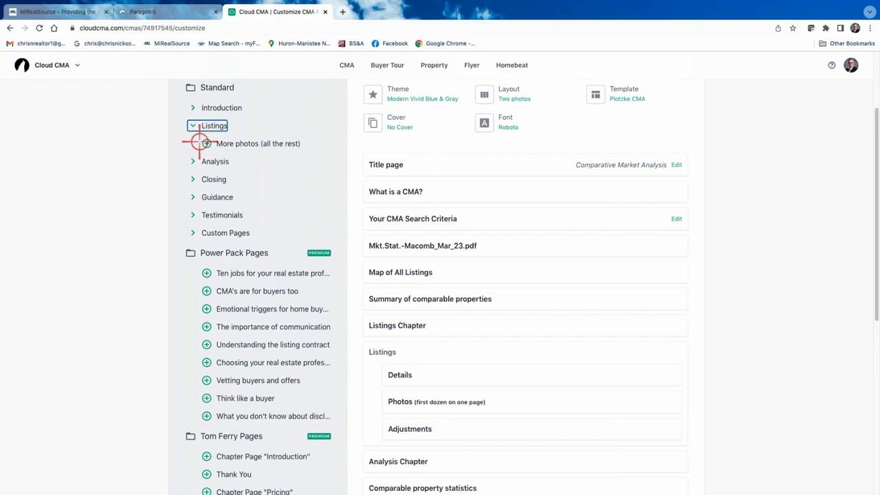
{"action": "left_click_drag", "start_coordinate": [207, 143], "coordinate": [392, 419]}
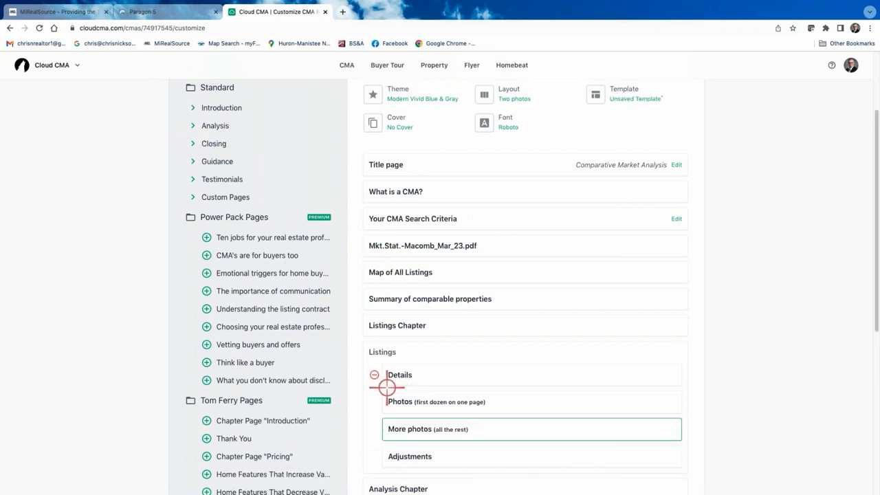
{"action": "scroll", "coordinate": [456, 313], "scroll_direction": "up", "scroll_amount": 3}
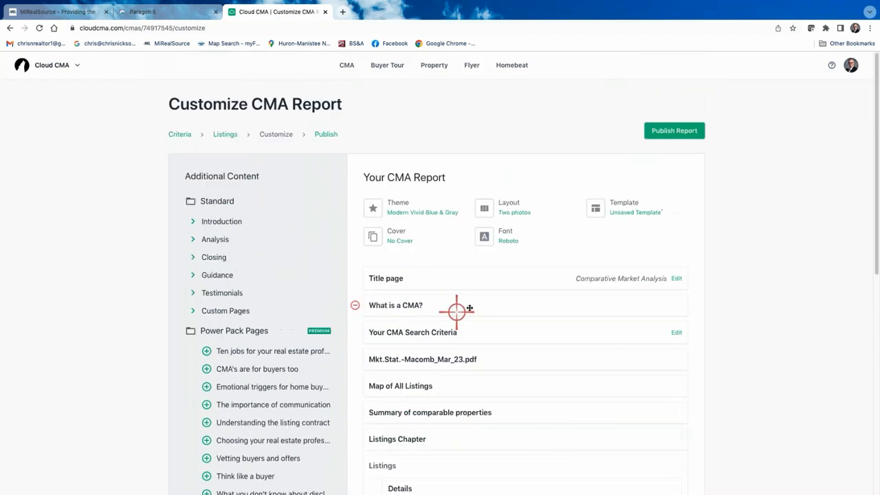
{"action": "left_click", "coordinate": [516, 212]}
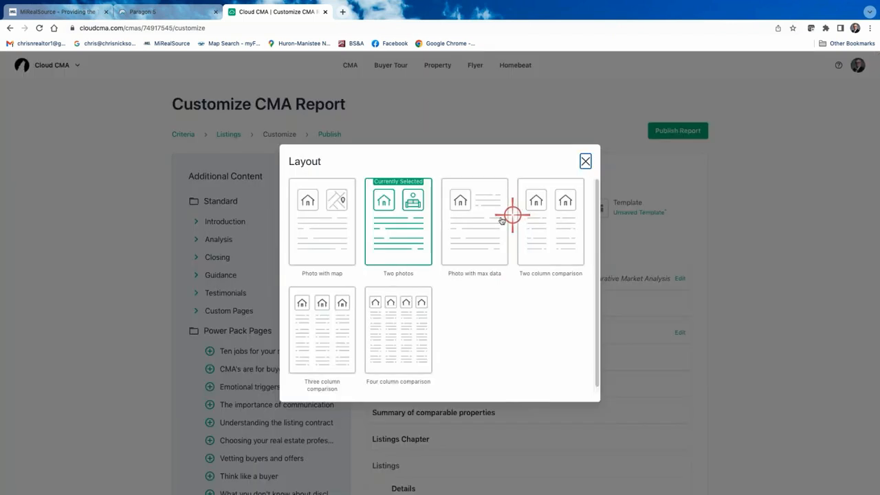
{"action": "left_click", "coordinate": [479, 236]}
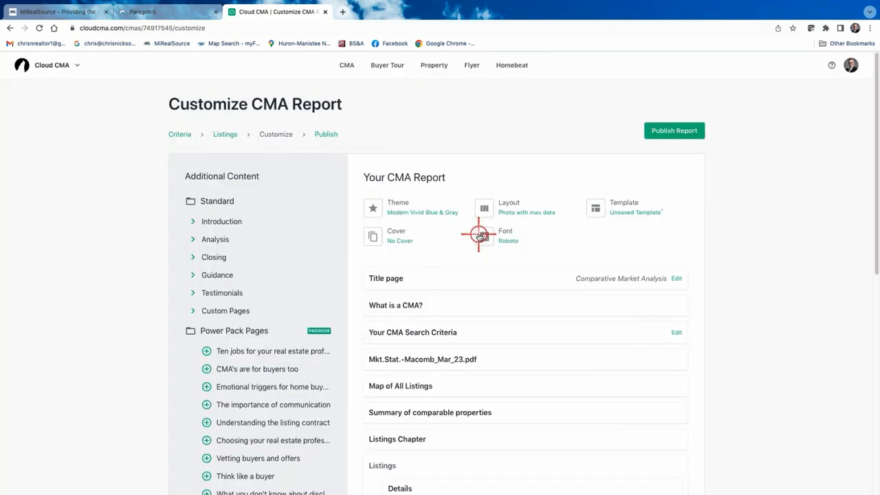
- Save the current pages as a new template named after the client, then publish the report
{"action": "left_click", "coordinate": [634, 208]}
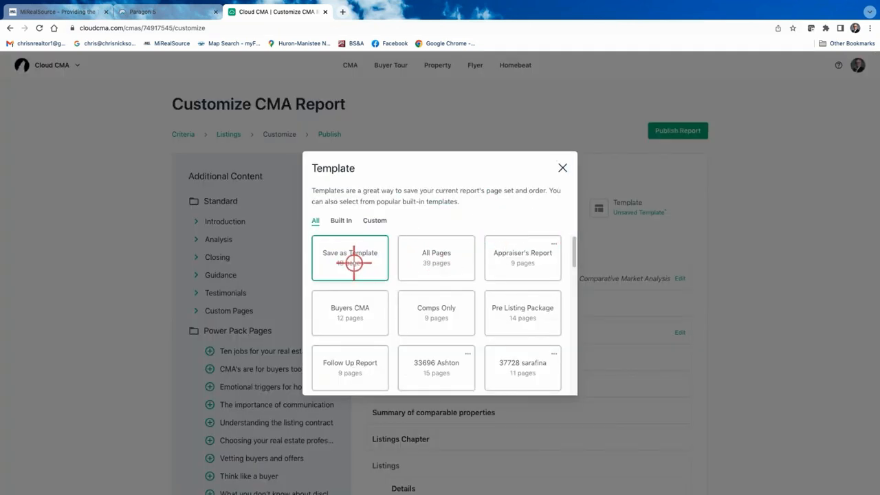
{"action": "left_click", "coordinate": [354, 265]}
{"action": "type", "text": "Plo"}
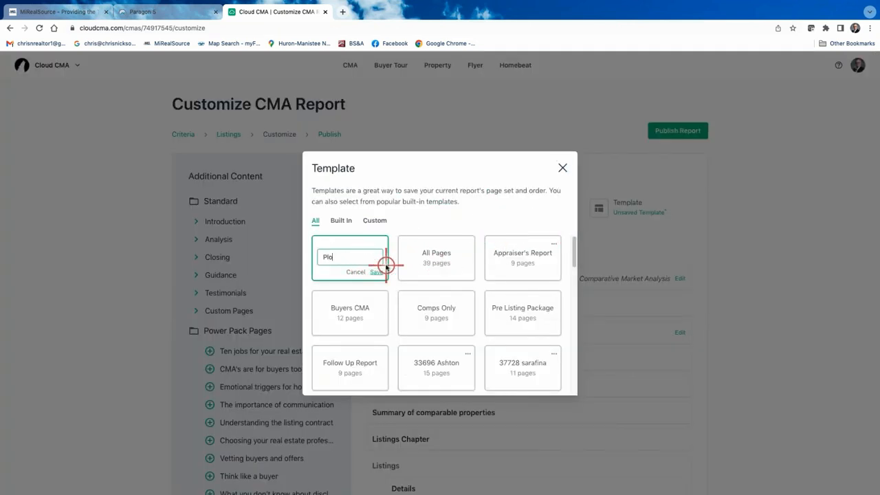
{"action": "type", "text": "tzke CMA"}
{"action": "left_click", "coordinate": [377, 277]}
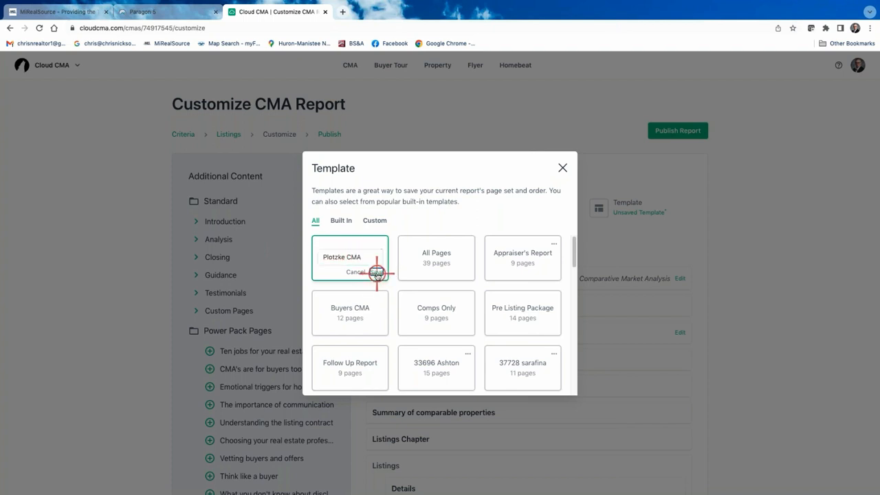
{"action": "left_click", "coordinate": [562, 168]}
{"action": "left_click", "coordinate": [674, 131]}
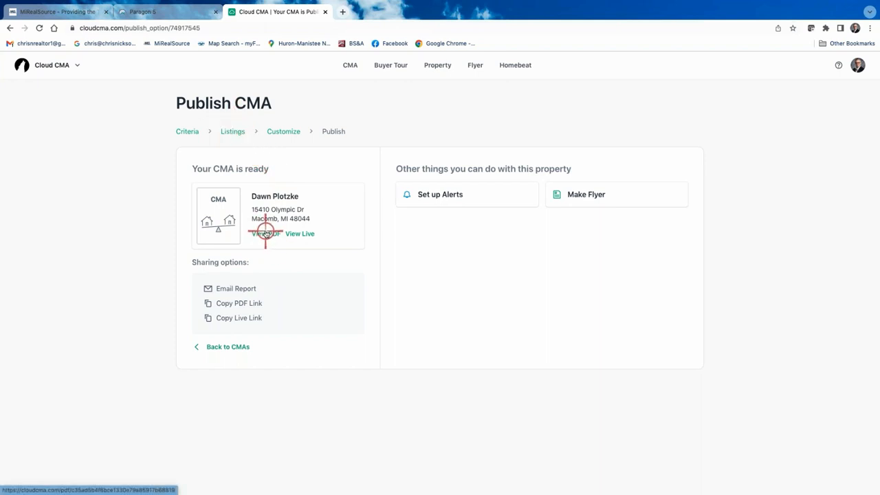
{"action": "left_click", "coordinate": [265, 233]}
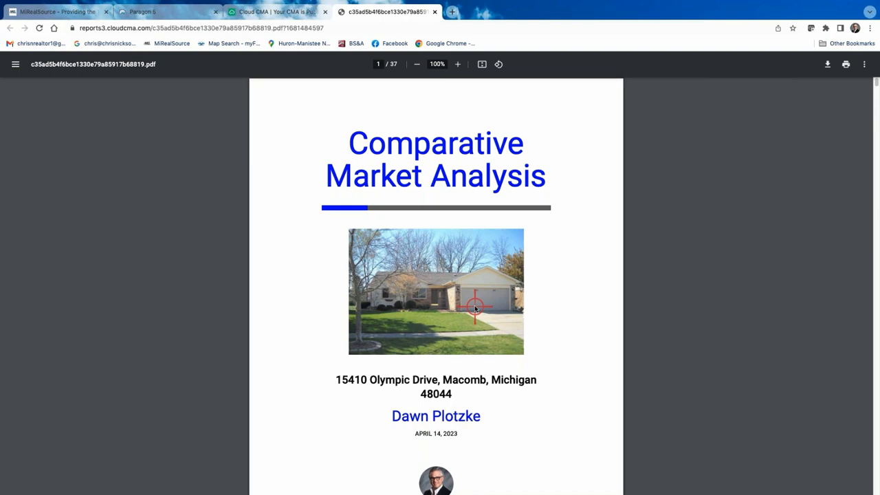
{"action": "scroll", "coordinate": [474, 309], "scroll_direction": "down", "scroll_amount": 13}
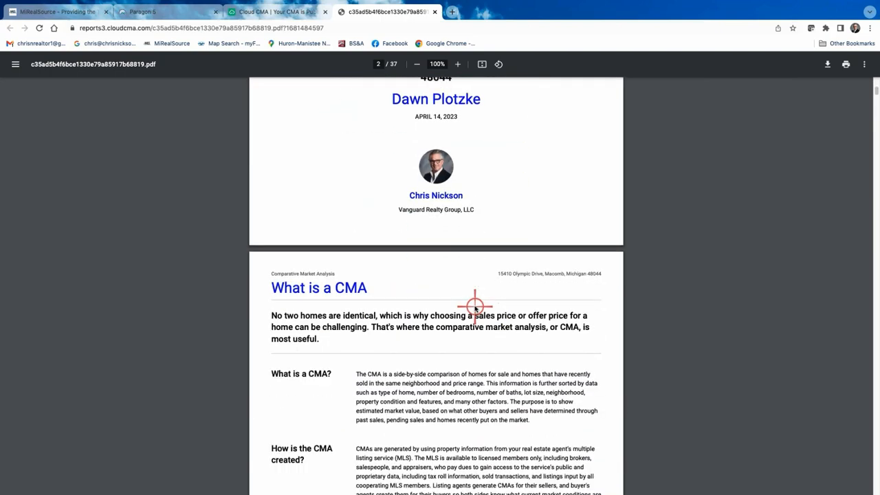
{"action": "scroll", "coordinate": [475, 308], "scroll_direction": "down", "scroll_amount": 11}
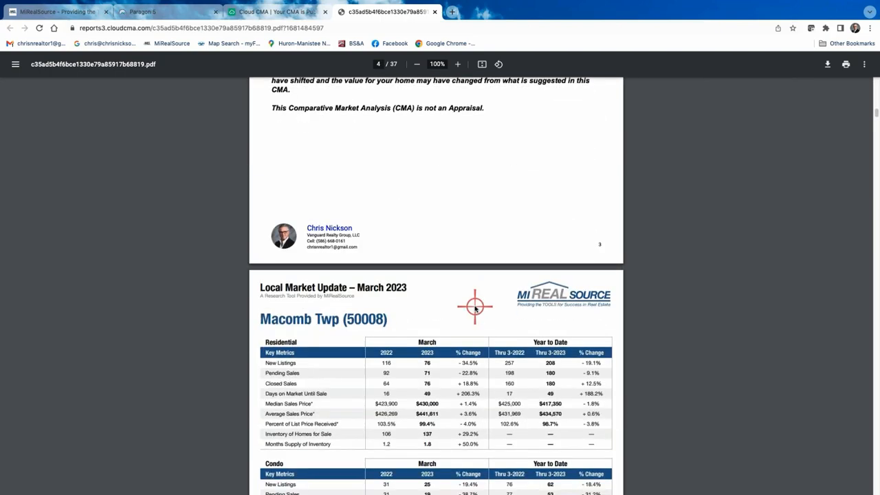
{"action": "scroll", "coordinate": [474, 309], "scroll_direction": "down", "scroll_amount": 12}
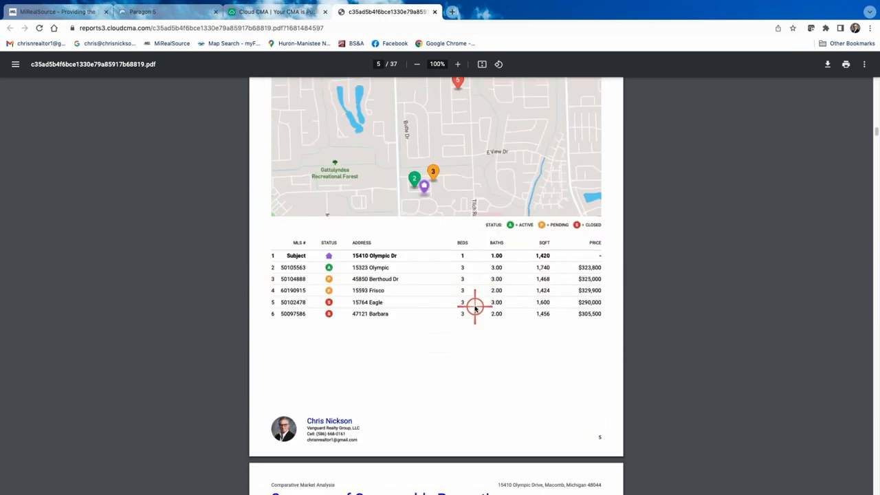
{"action": "scroll", "coordinate": [475, 308], "scroll_direction": "down", "scroll_amount": 1}
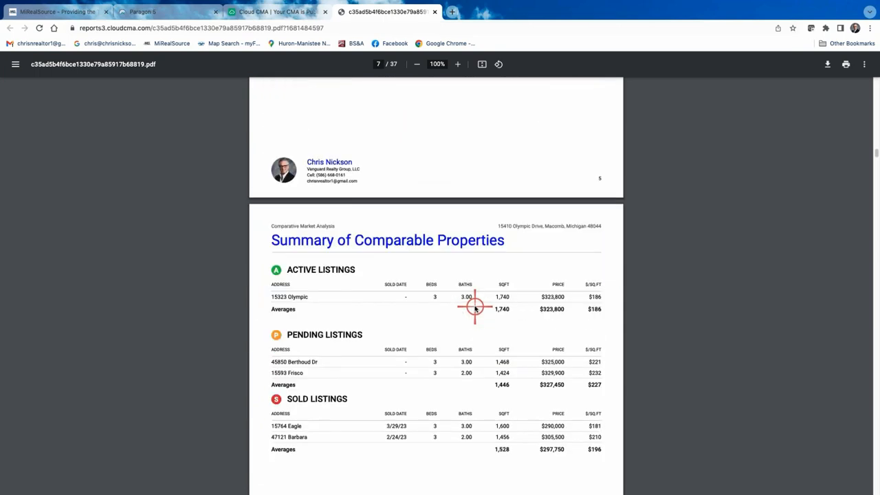
{"action": "scroll", "coordinate": [474, 308], "scroll_direction": "down", "scroll_amount": 4}
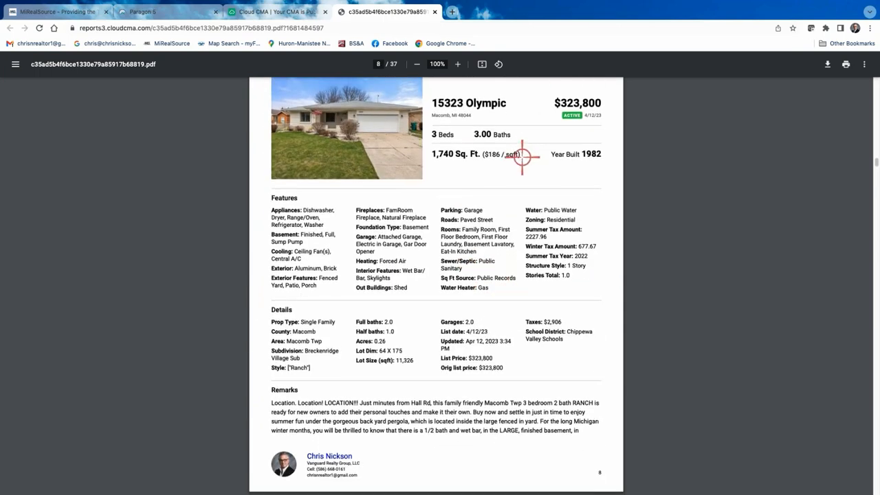
{"action": "scroll", "coordinate": [522, 156], "scroll_direction": "up", "scroll_amount": 1}
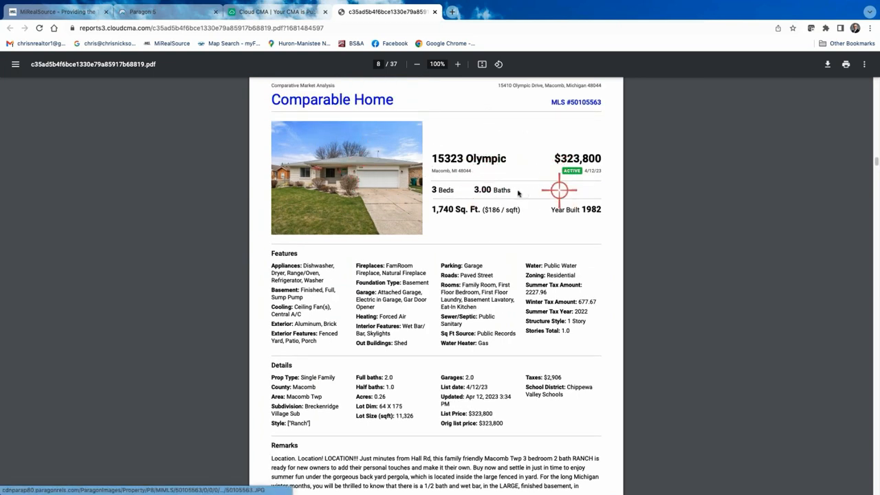
{"action": "scroll", "coordinate": [518, 193], "scroll_direction": "down", "scroll_amount": 9}
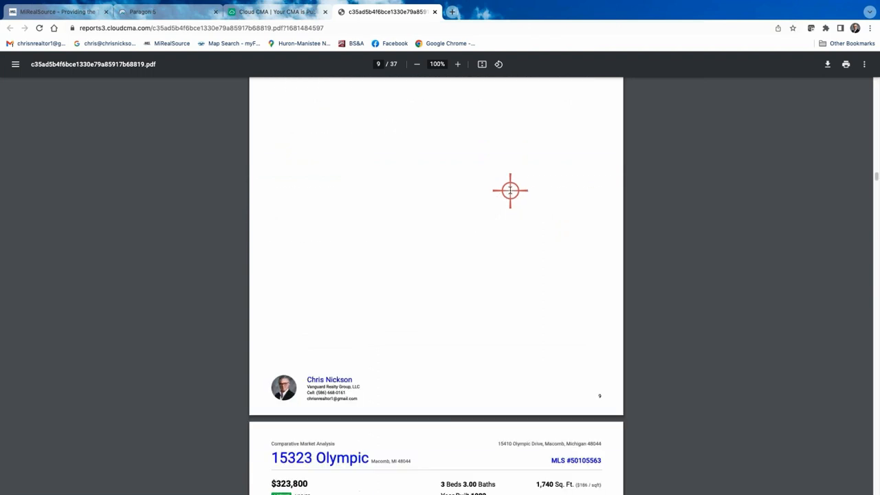
{"action": "scroll", "coordinate": [511, 190], "scroll_direction": "down", "scroll_amount": 1}
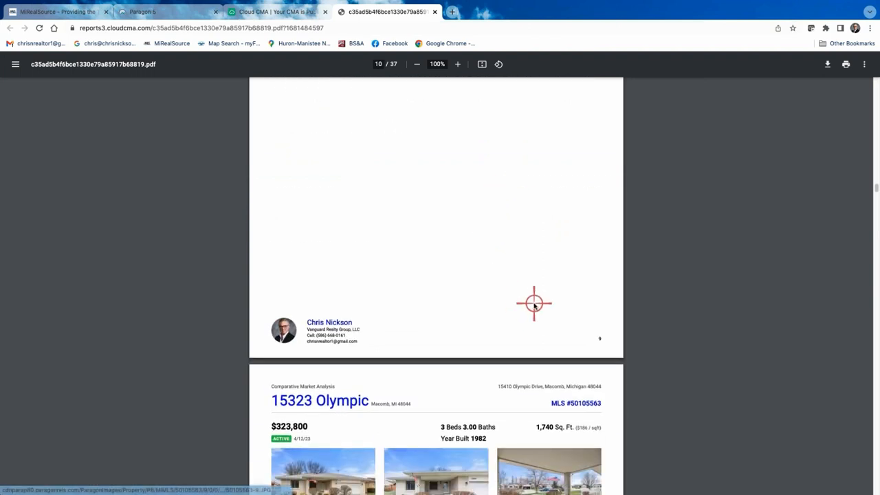
{"action": "scroll", "coordinate": [578, 320], "scroll_direction": "down", "scroll_amount": 8}
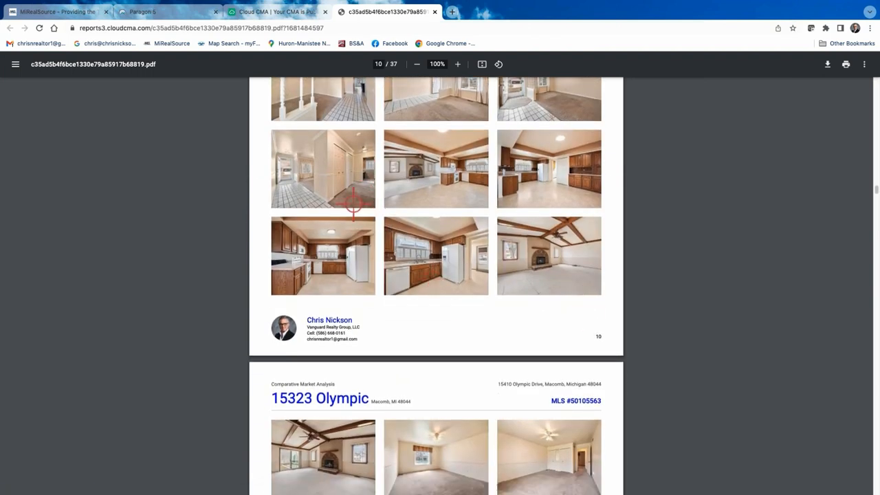
{"action": "scroll", "coordinate": [426, 248], "scroll_direction": "down", "scroll_amount": 1}
{"action": "scroll", "coordinate": [481, 295], "scroll_direction": "down", "scroll_amount": 1}
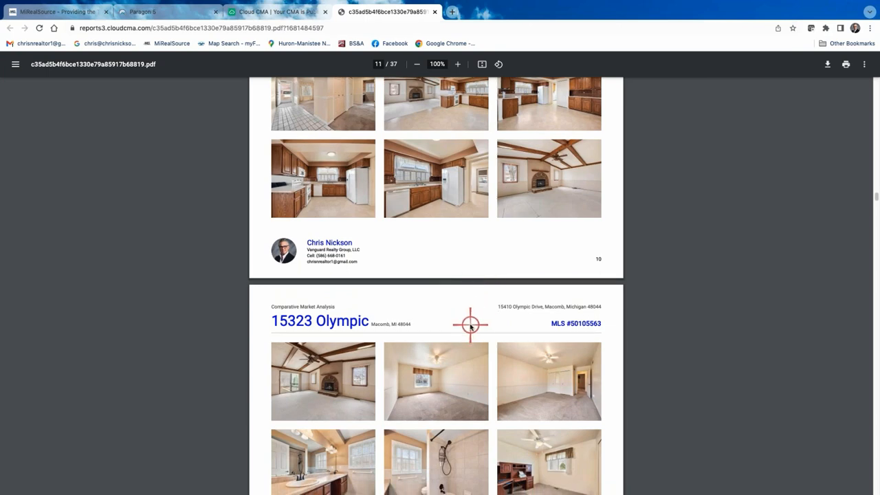
{"action": "scroll", "coordinate": [471, 326], "scroll_direction": "down", "scroll_amount": 5}
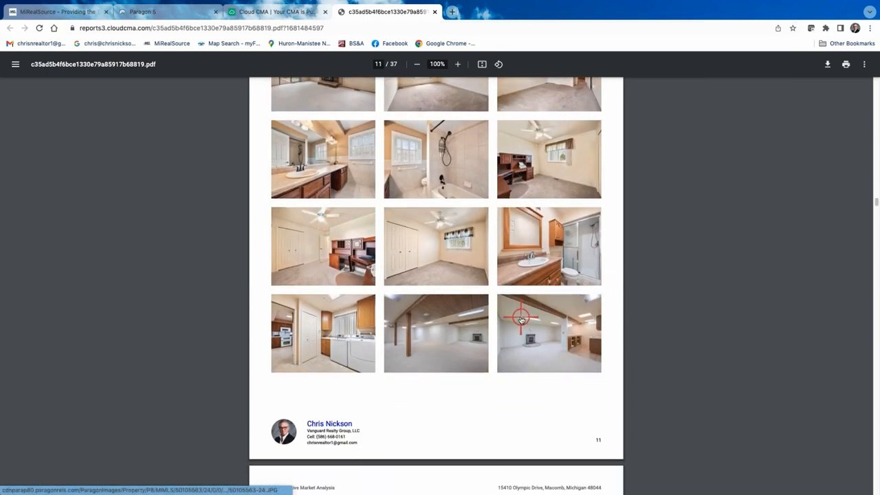
{"action": "scroll", "coordinate": [521, 320], "scroll_direction": "down", "scroll_amount": 1}
{"action": "scroll", "coordinate": [538, 338], "scroll_direction": "down", "scroll_amount": 13}
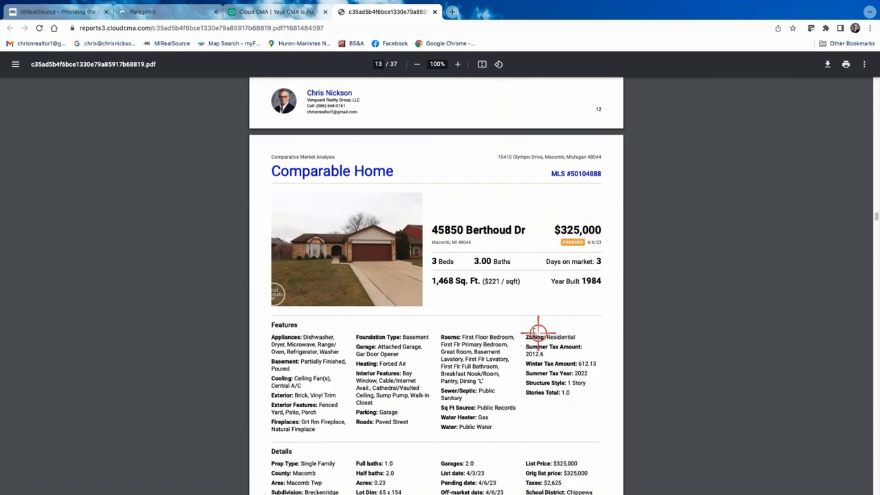
{"action": "scroll", "coordinate": [513, 320], "scroll_direction": "up", "scroll_amount": 8}
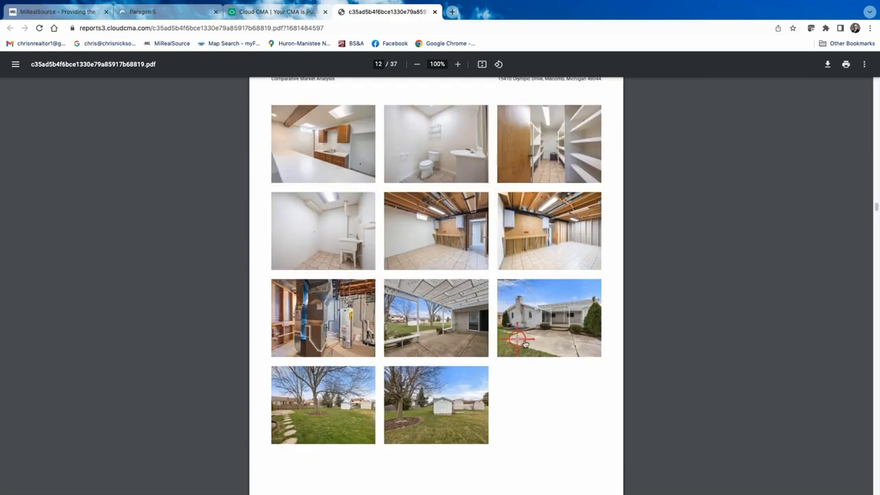
{"action": "scroll", "coordinate": [516, 339], "scroll_direction": "down", "scroll_amount": 10}
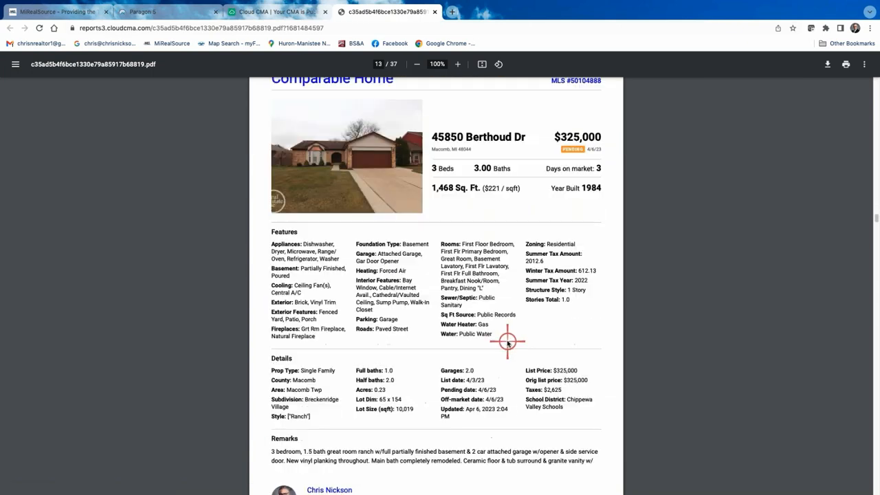
{"action": "scroll", "coordinate": [508, 342], "scroll_direction": "down", "scroll_amount": 7}
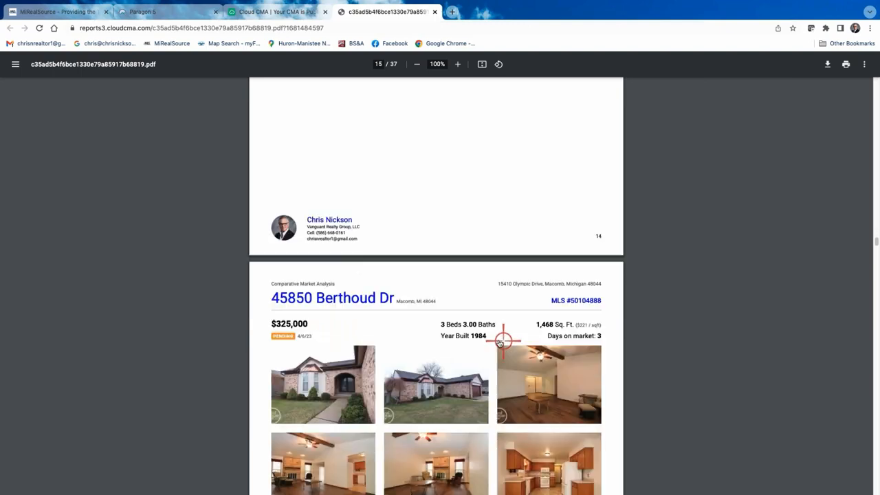
{"action": "scroll", "coordinate": [499, 343], "scroll_direction": "down", "scroll_amount": 7}
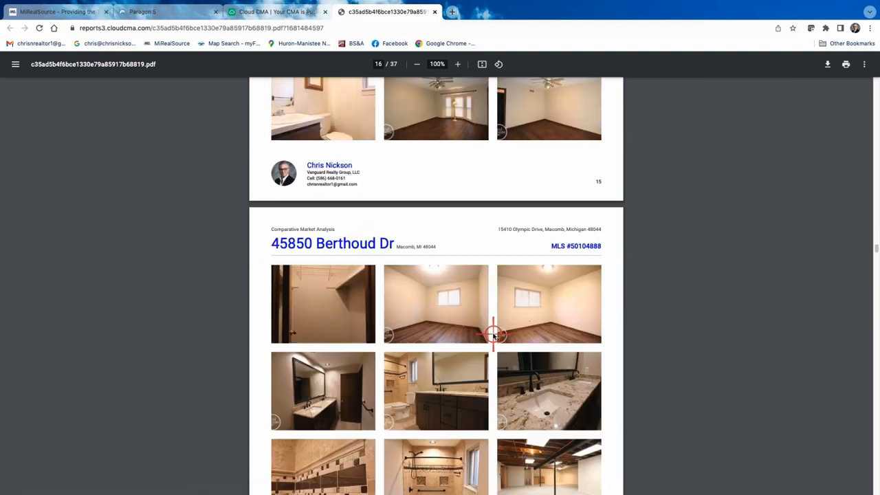
{"action": "scroll", "coordinate": [494, 333], "scroll_direction": "down", "scroll_amount": 7}
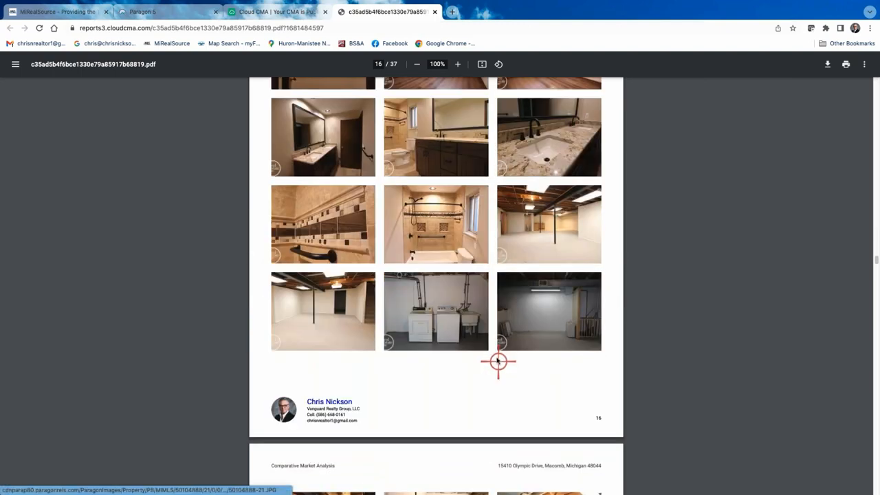
{"action": "scroll", "coordinate": [497, 357], "scroll_direction": "down", "scroll_amount": 7}
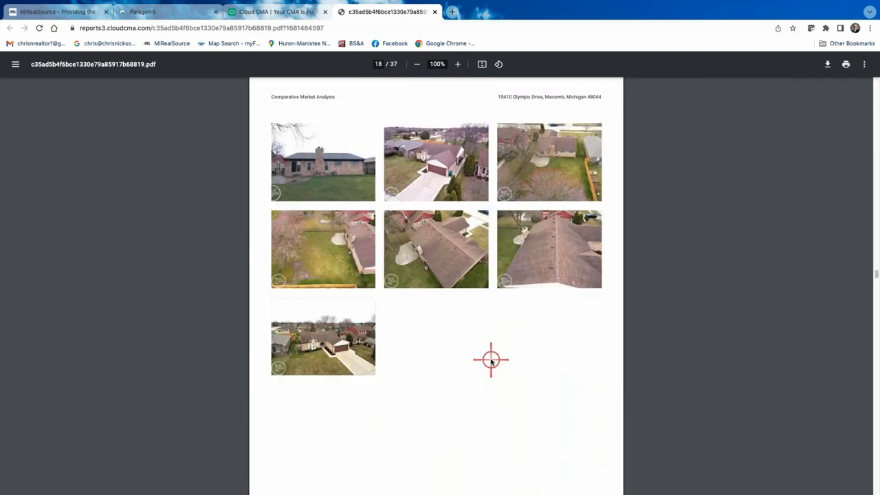
{"action": "scroll", "coordinate": [490, 359], "scroll_direction": "down", "scroll_amount": 8}
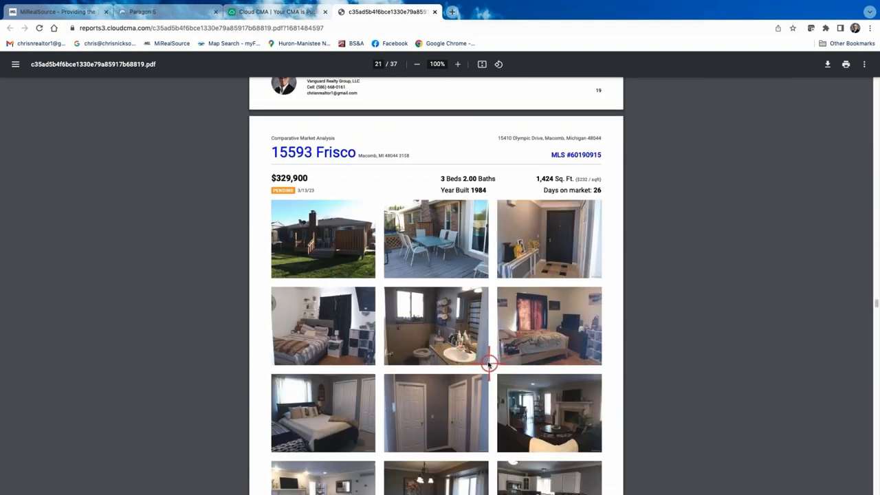
{"action": "scroll", "coordinate": [475, 353], "scroll_direction": "down", "scroll_amount": 5}
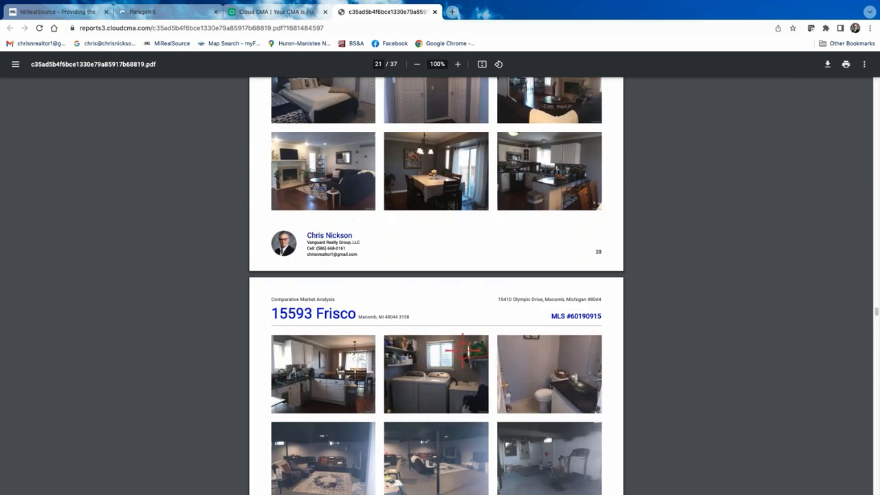
{"action": "scroll", "coordinate": [464, 352], "scroll_direction": "down", "scroll_amount": 5}
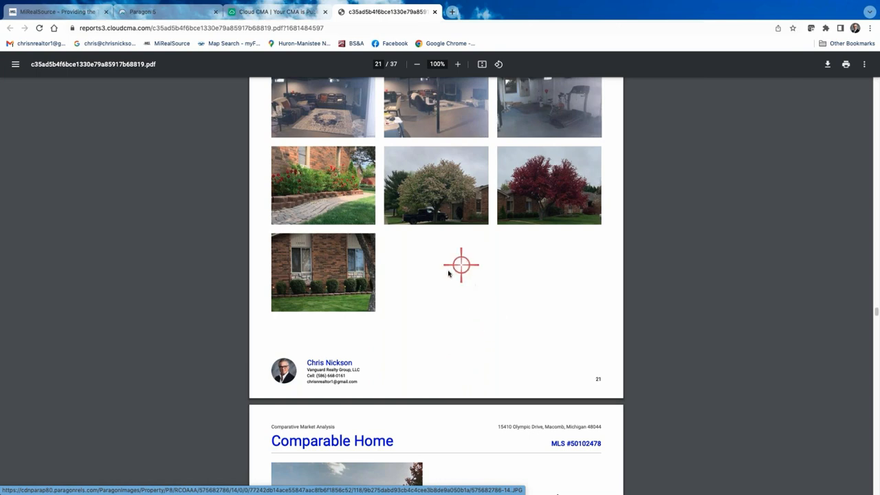
{"action": "scroll", "coordinate": [447, 273], "scroll_direction": "up", "scroll_amount": 2}
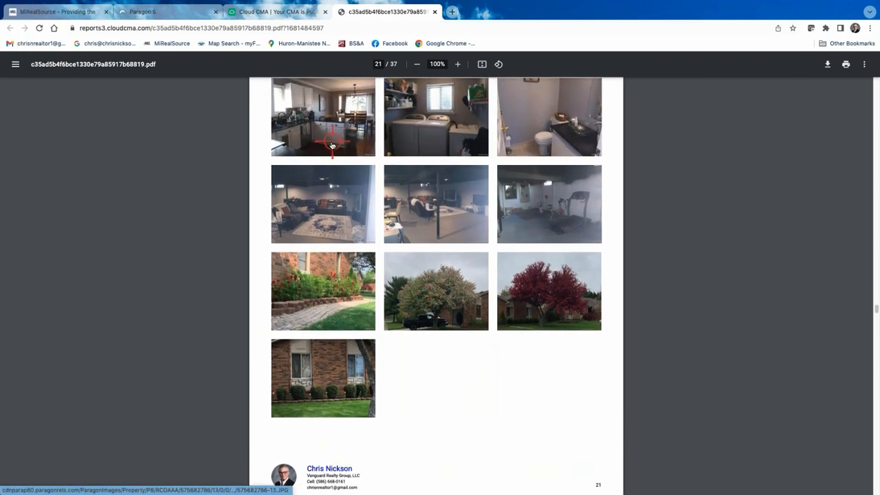
{"action": "scroll", "coordinate": [332, 141], "scroll_direction": "up", "scroll_amount": 2}
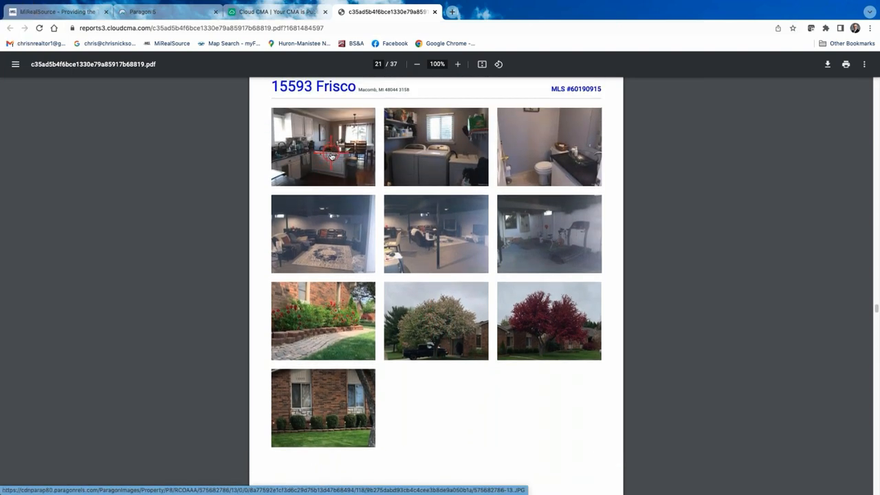
{"action": "scroll", "coordinate": [333, 158], "scroll_direction": "up", "scroll_amount": 4}
{"action": "scroll", "coordinate": [338, 160], "scroll_direction": "up", "scroll_amount": 3}
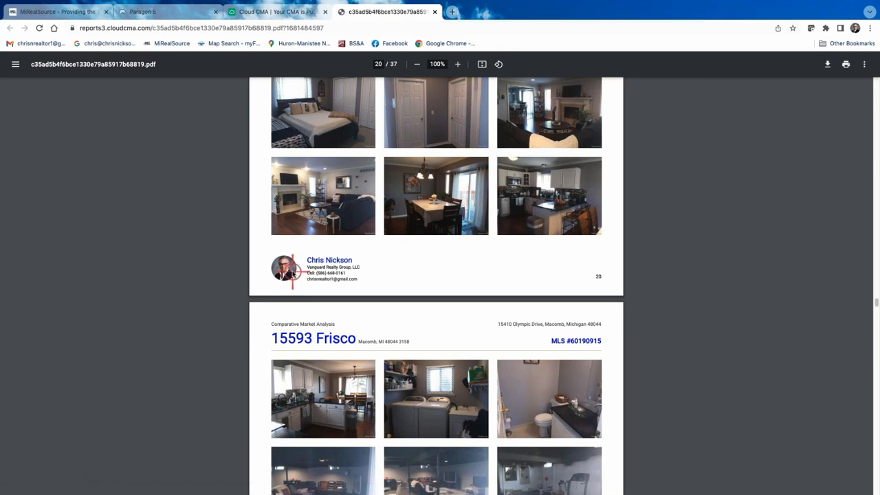
- Enlarge a listing photo, scroll further through the 37-page PDF, and return to the Cloud CMA tab
{"action": "left_click", "coordinate": [326, 213]}
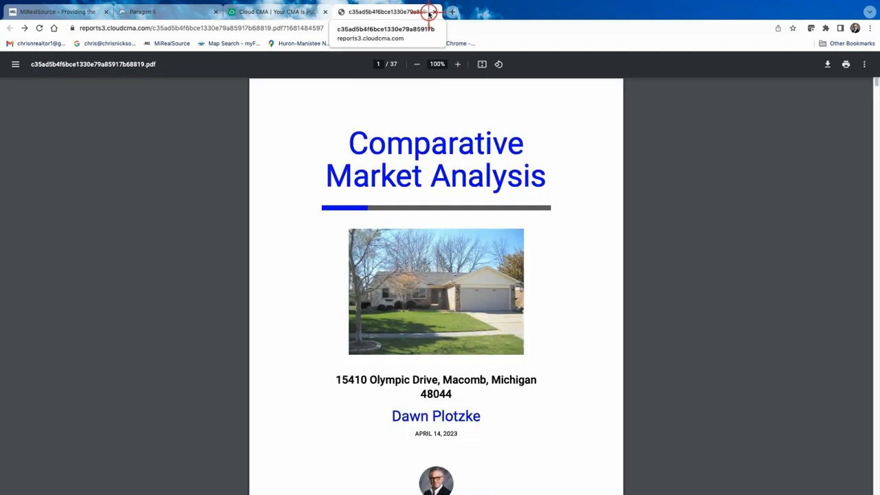
{"action": "scroll", "coordinate": [495, 241], "scroll_direction": "down", "scroll_amount": 5}
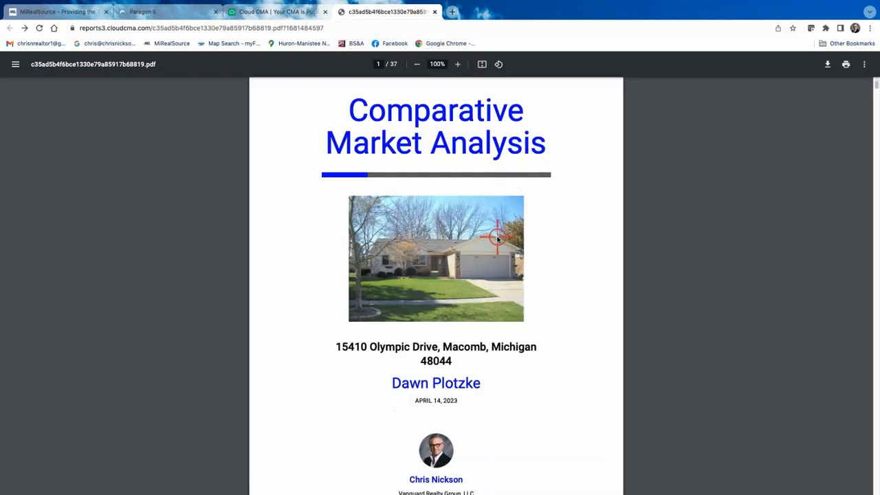
{"action": "scroll", "coordinate": [532, 271], "scroll_direction": "down", "scroll_amount": 4}
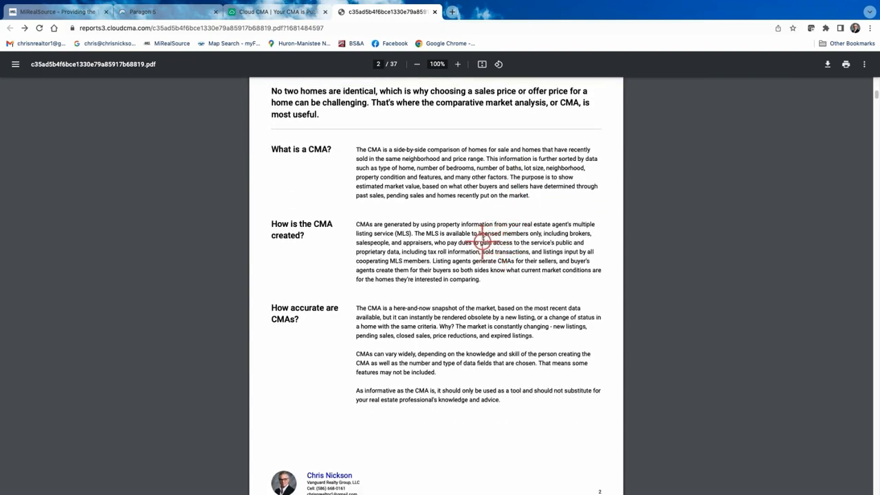
{"action": "scroll", "coordinate": [483, 239], "scroll_direction": "down", "scroll_amount": 1}
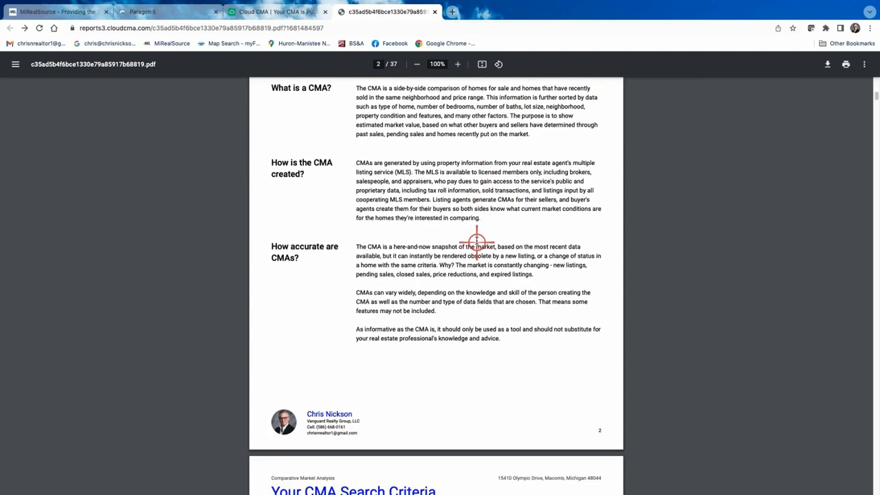
{"action": "scroll", "coordinate": [473, 237], "scroll_direction": "up", "scroll_amount": 8}
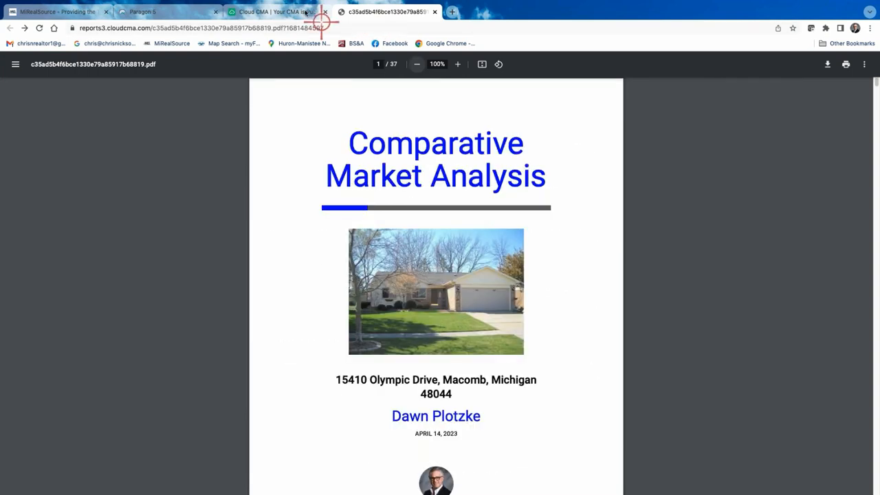
{"action": "left_click", "coordinate": [281, 13]}
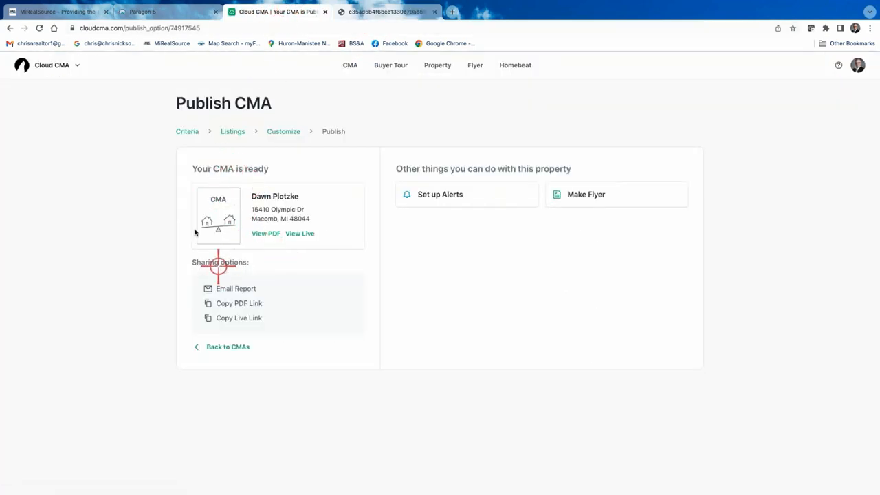
{"action": "left_click", "coordinate": [223, 347]}
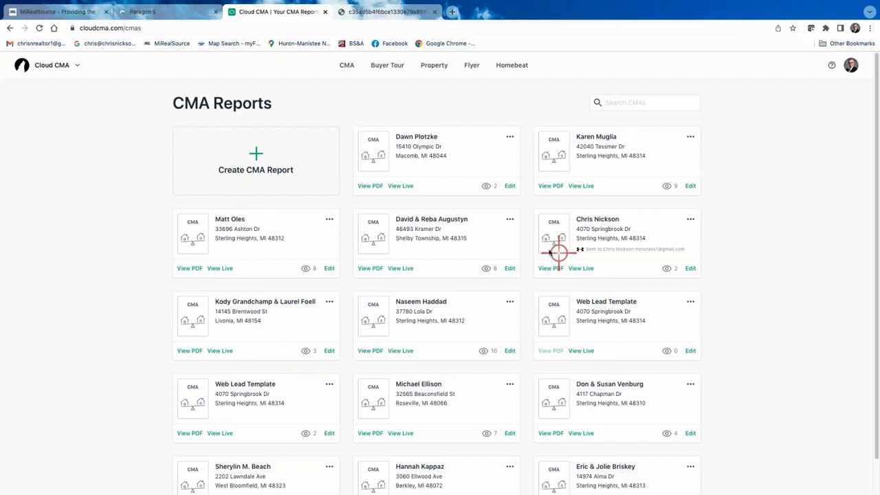
{"action": "left_click", "coordinate": [511, 185]}
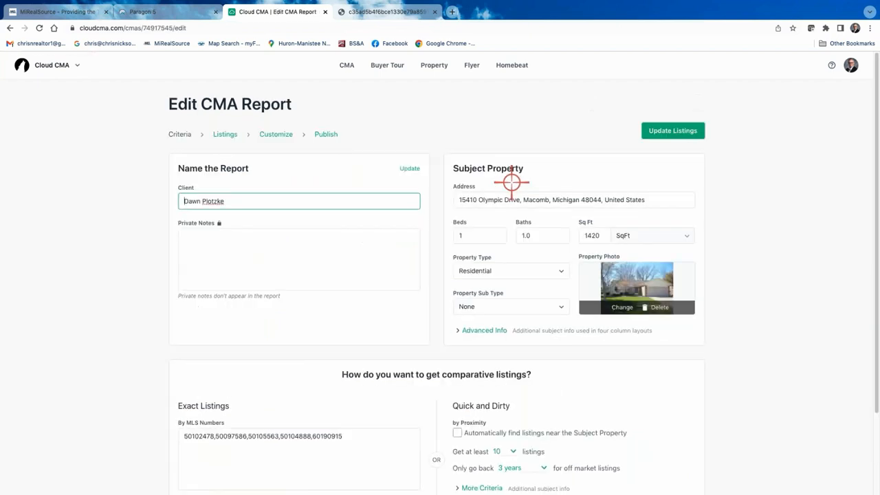
- On the Customize page, replace the Photo with max data layout with Three column comparison
{"action": "left_click", "coordinate": [272, 135]}
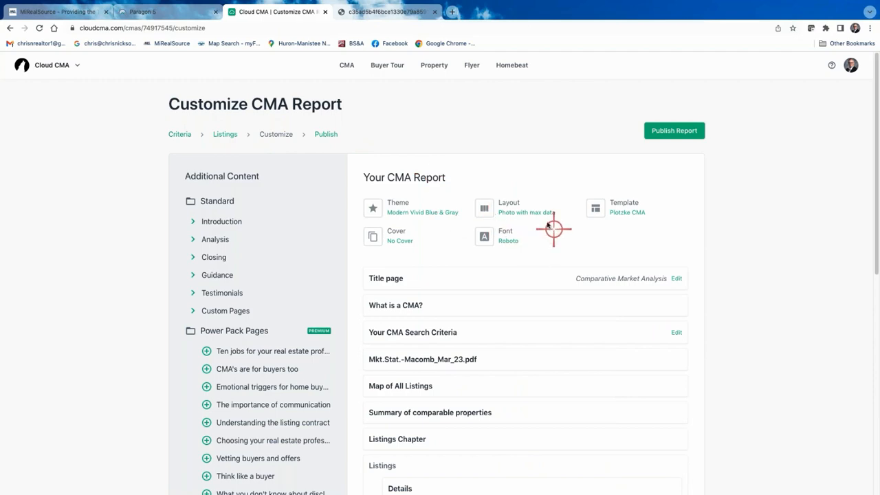
{"action": "scroll", "coordinate": [538, 291], "scroll_direction": "down", "scroll_amount": 5}
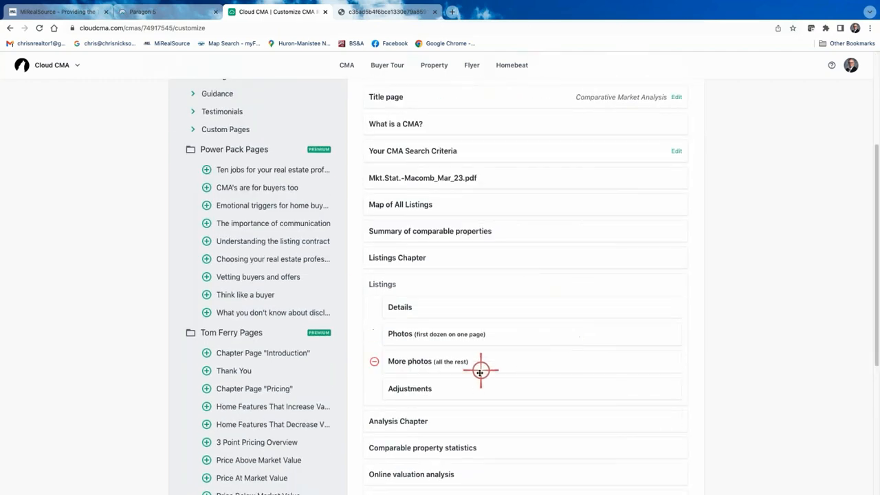
{"action": "mouse_move", "coordinate": [372, 333]}
{"action": "scroll", "coordinate": [502, 310], "scroll_direction": "up", "scroll_amount": 5}
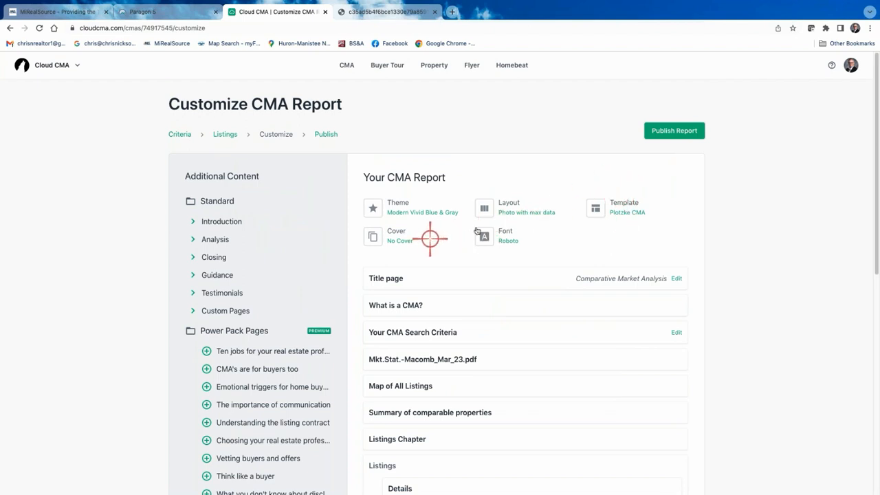
{"action": "left_click", "coordinate": [510, 202]}
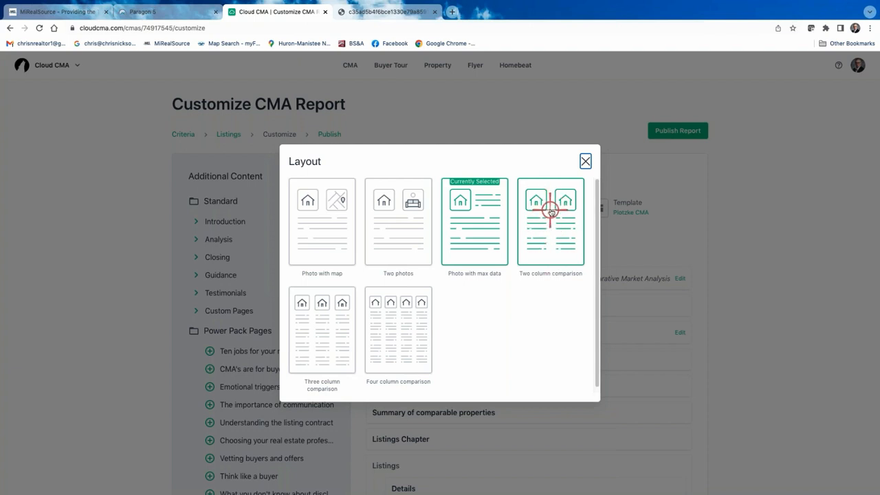
{"action": "left_click", "coordinate": [315, 337]}
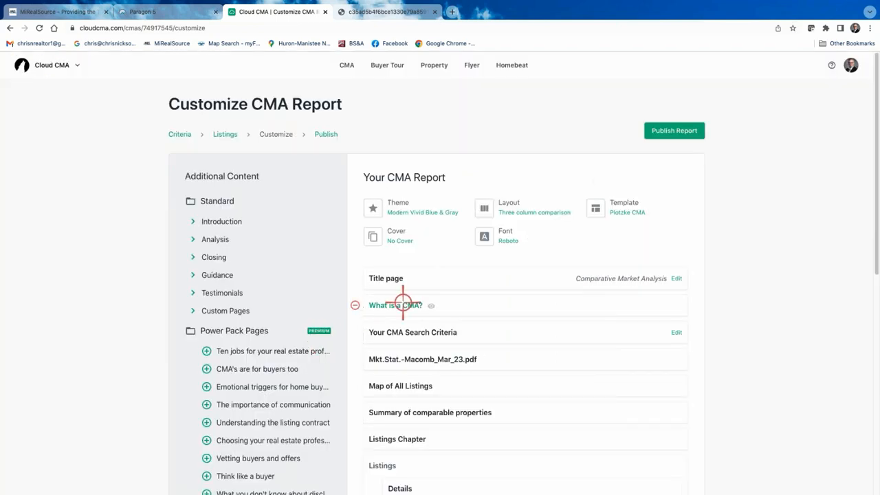
- Republish the report and review the 17-page PDF's Comparable Properties pages, three homes side by side
{"action": "left_click", "coordinate": [675, 131]}
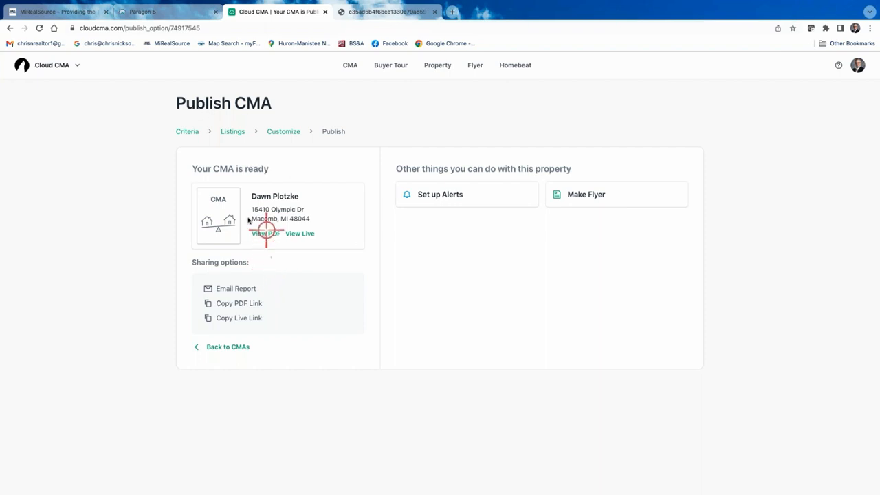
{"action": "left_click", "coordinate": [262, 234]}
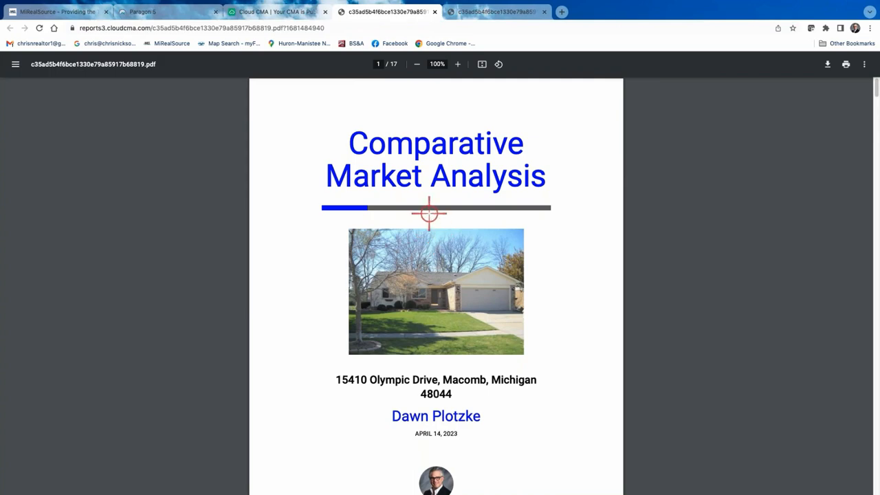
{"action": "scroll", "coordinate": [413, 204], "scroll_direction": "down", "scroll_amount": 20}
{"action": "scroll", "coordinate": [404, 202], "scroll_direction": "down", "scroll_amount": 20}
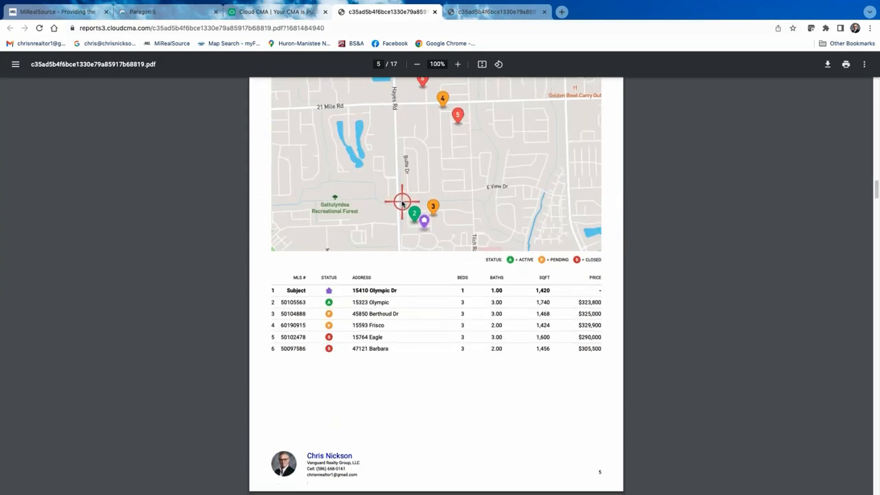
{"action": "scroll", "coordinate": [400, 203], "scroll_direction": "down", "scroll_amount": 10}
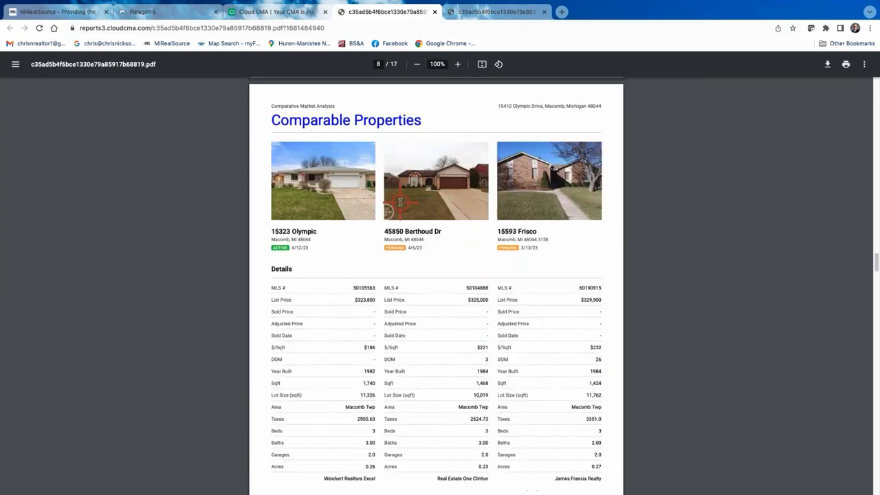
{"action": "scroll", "coordinate": [401, 203], "scroll_direction": "up", "scroll_amount": 3}
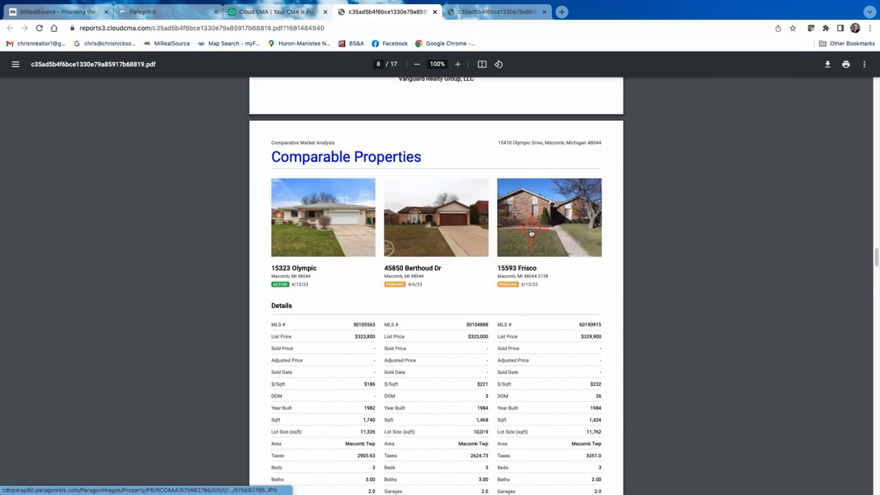
{"action": "scroll", "coordinate": [529, 232], "scroll_direction": "down", "scroll_amount": 1}
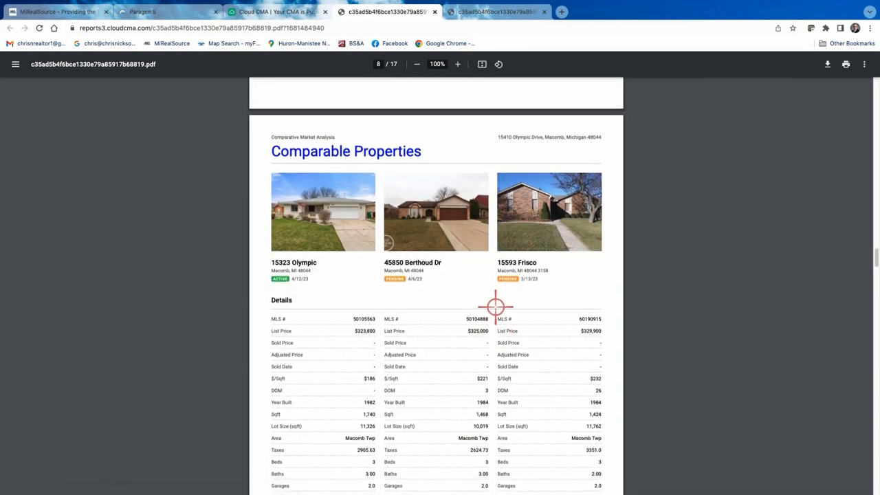
{"action": "scroll", "coordinate": [495, 307], "scroll_direction": "down", "scroll_amount": 2}
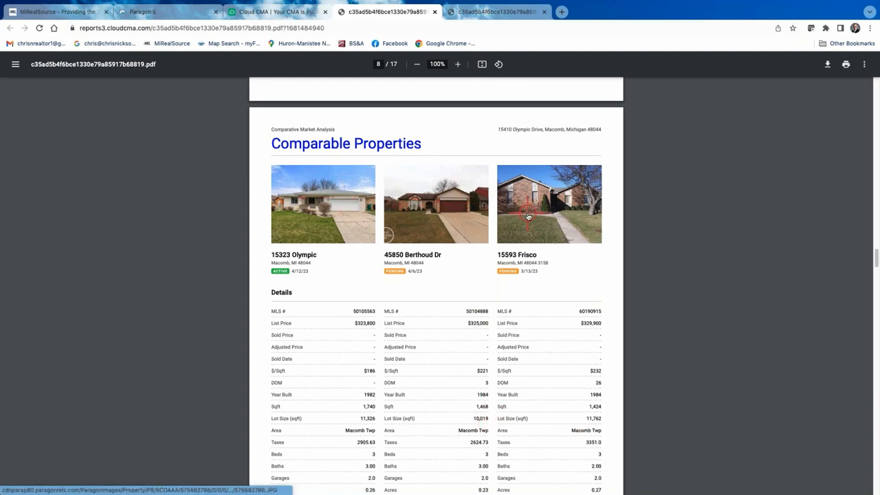
{"action": "scroll", "coordinate": [528, 217], "scroll_direction": "down", "scroll_amount": 6}
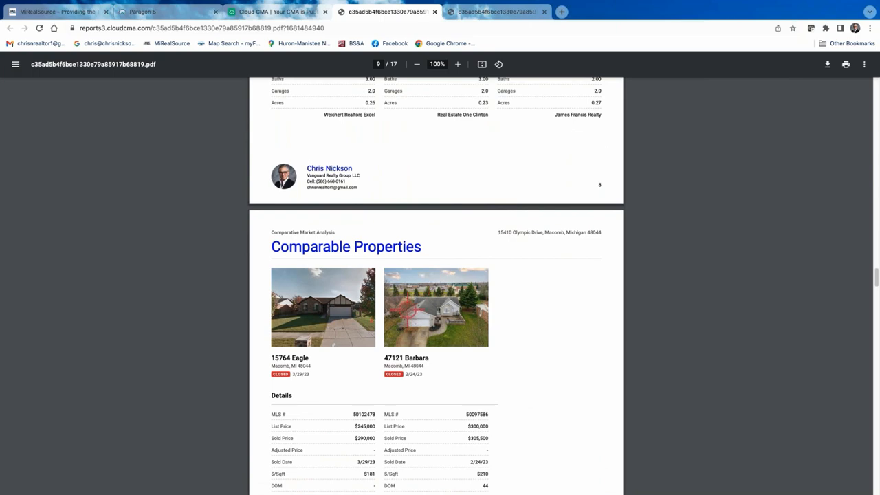
{"action": "scroll", "coordinate": [396, 307], "scroll_direction": "up", "scroll_amount": 6}
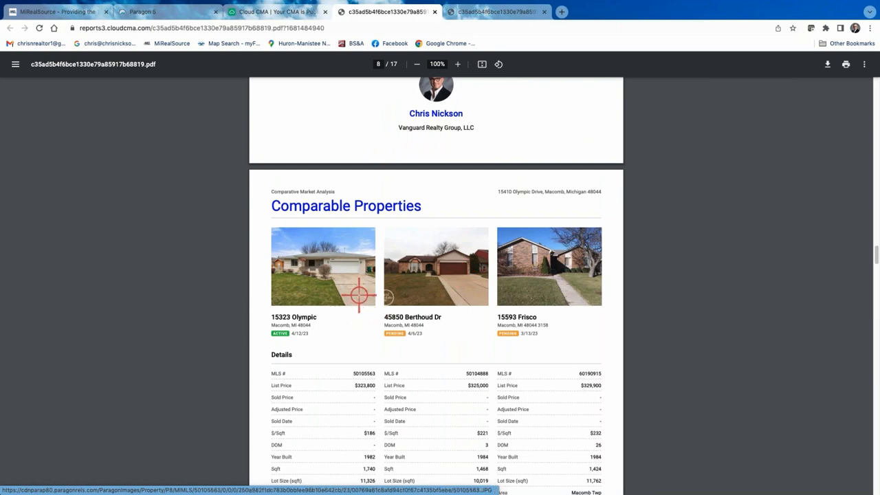
{"action": "scroll", "coordinate": [385, 306], "scroll_direction": "down", "scroll_amount": 2}
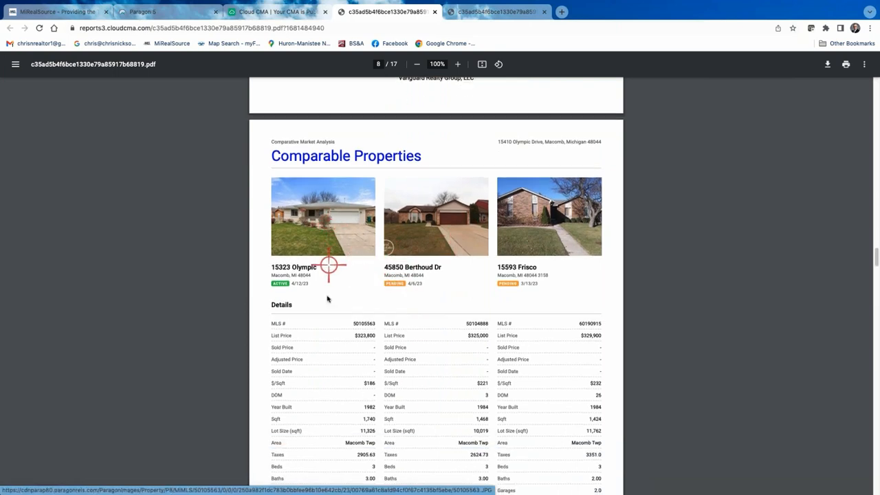
{"action": "scroll", "coordinate": [335, 311], "scroll_direction": "up", "scroll_amount": 1}
{"action": "scroll", "coordinate": [335, 311], "scroll_direction": "up", "scroll_amount": 2}
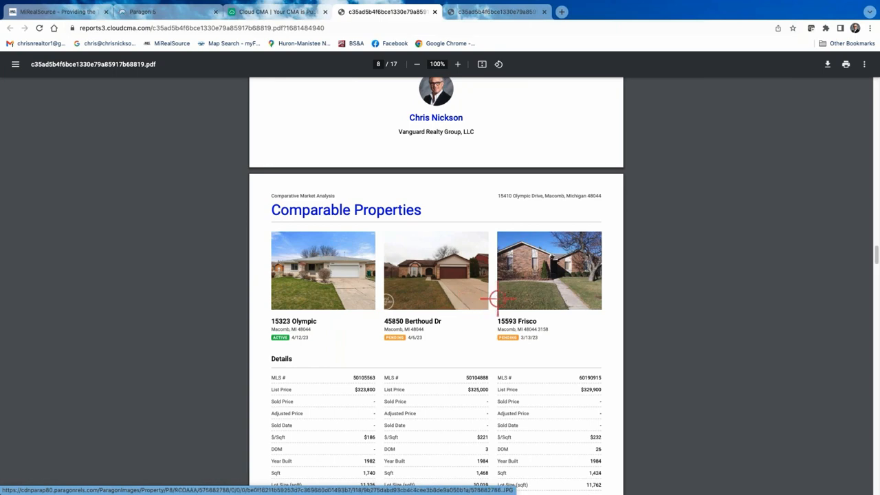
{"action": "scroll", "coordinate": [500, 299], "scroll_direction": "down", "scroll_amount": 3}
{"action": "scroll", "coordinate": [432, 279], "scroll_direction": "down", "scroll_amount": 8}
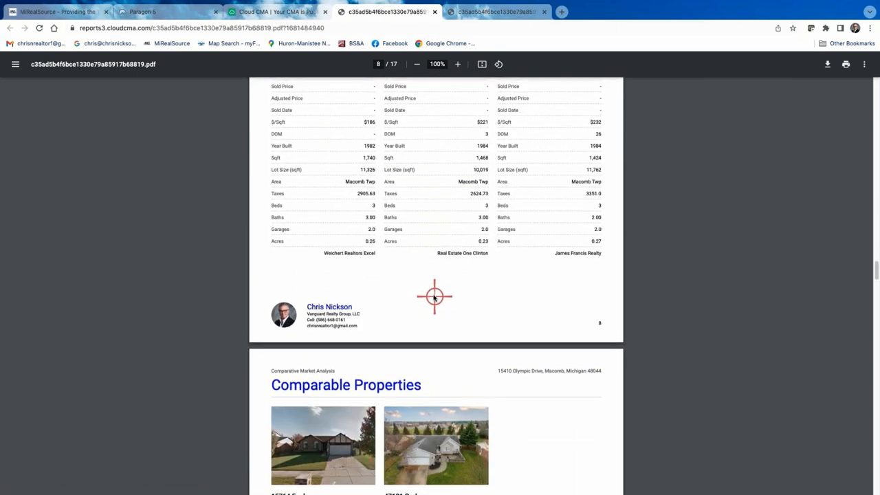
{"action": "scroll", "coordinate": [433, 295], "scroll_direction": "up", "scroll_amount": 13}
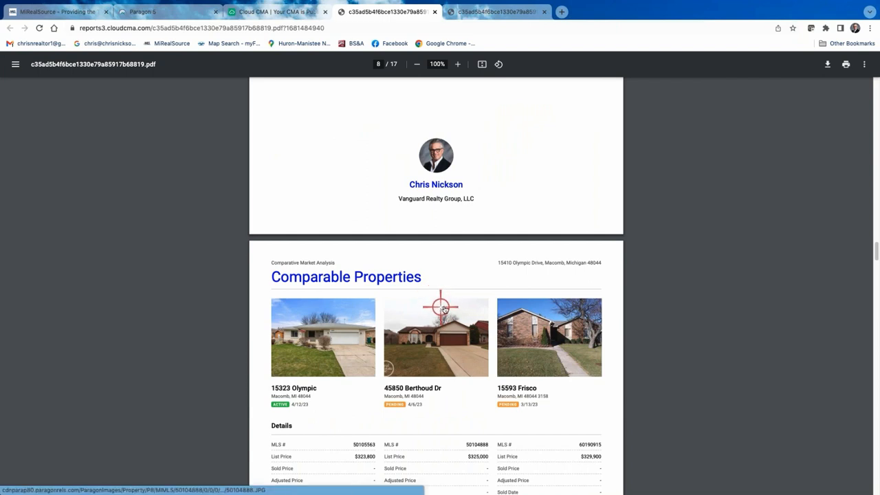
{"action": "scroll", "coordinate": [435, 292], "scroll_direction": "up", "scroll_amount": 2}
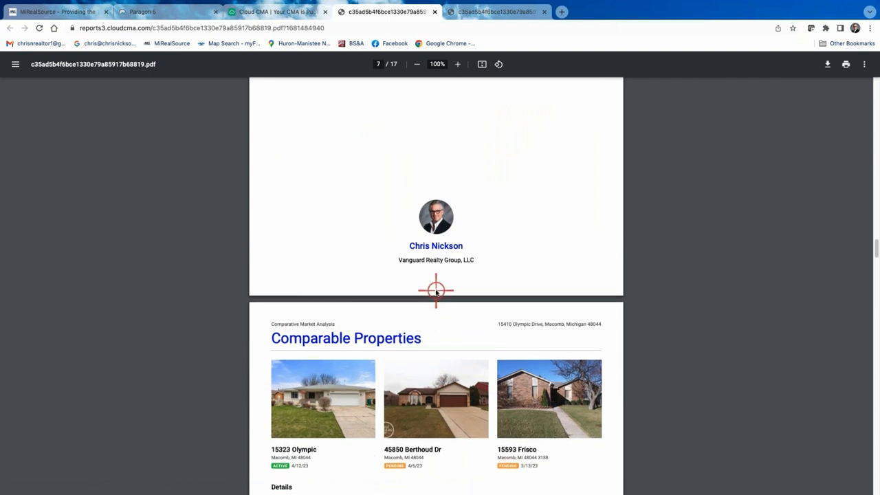
{"action": "scroll", "coordinate": [436, 290], "scroll_direction": "up", "scroll_amount": 1}
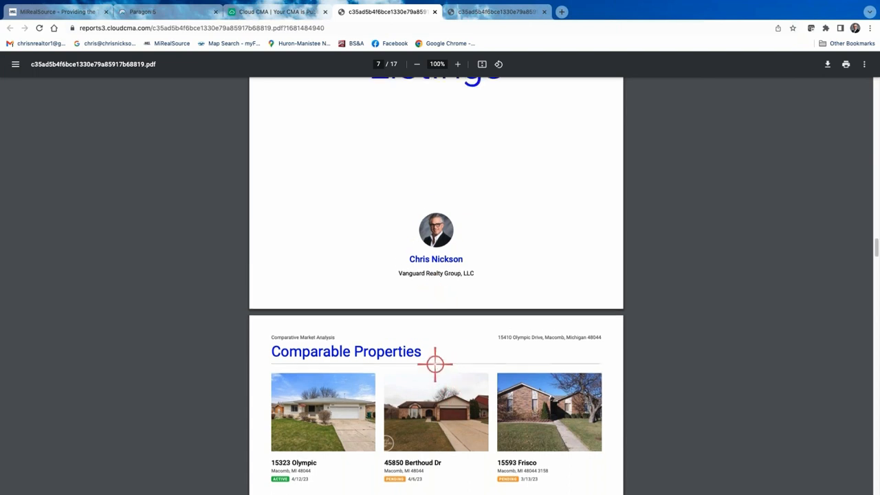
{"action": "scroll", "coordinate": [434, 364], "scroll_direction": "down", "scroll_amount": 3}
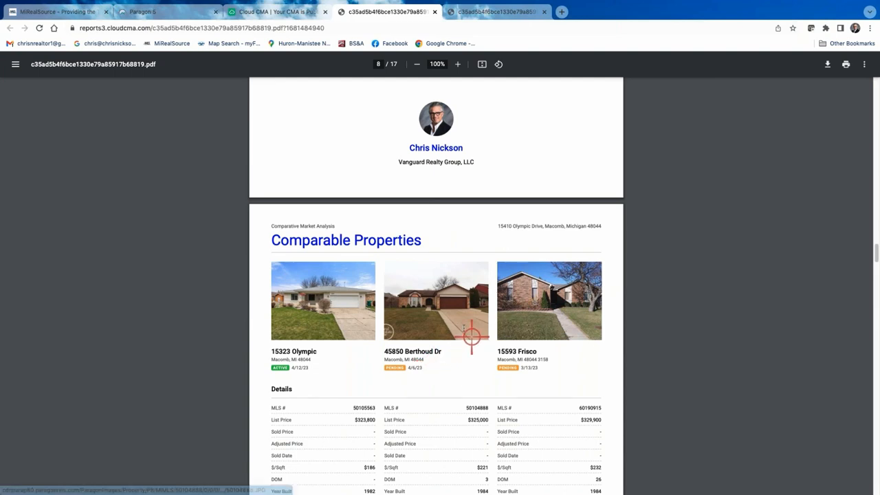
{"action": "scroll", "coordinate": [472, 334], "scroll_direction": "up", "scroll_amount": 3}
- Close the PDF and reopen the first CMA report for editing
{"action": "left_click", "coordinate": [435, 11]}
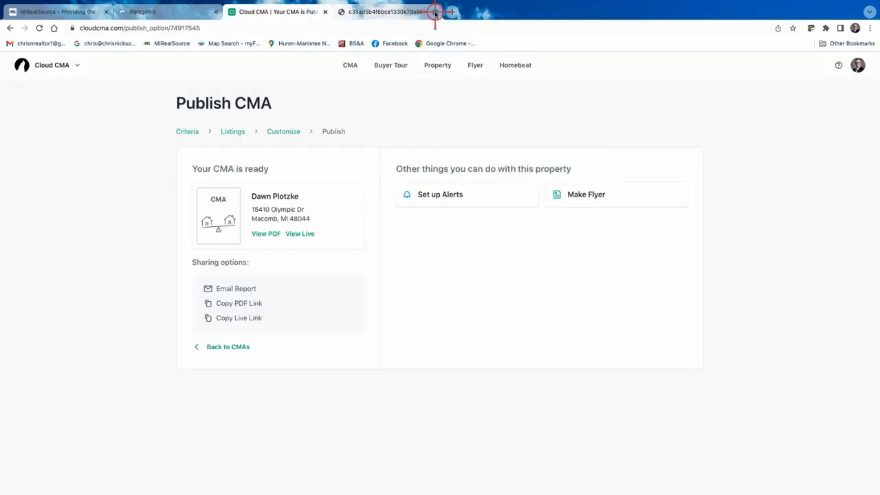
{"action": "left_click", "coordinate": [231, 350]}
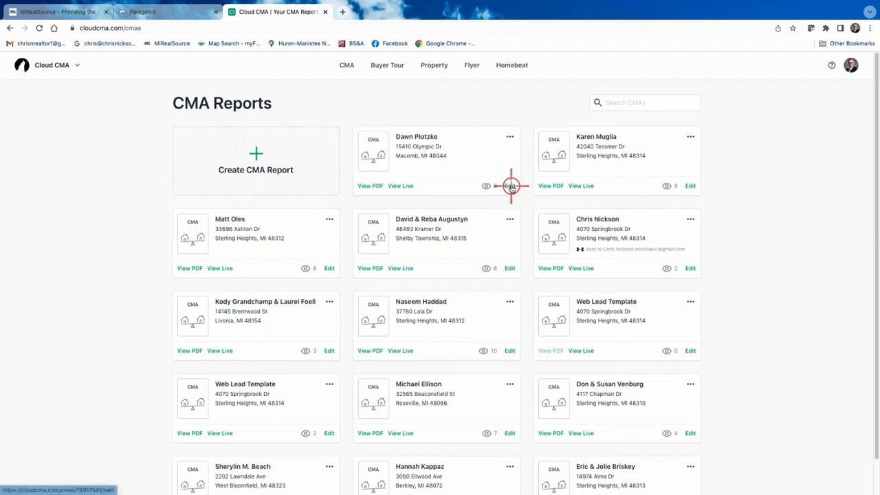
{"action": "left_click", "coordinate": [510, 186]}
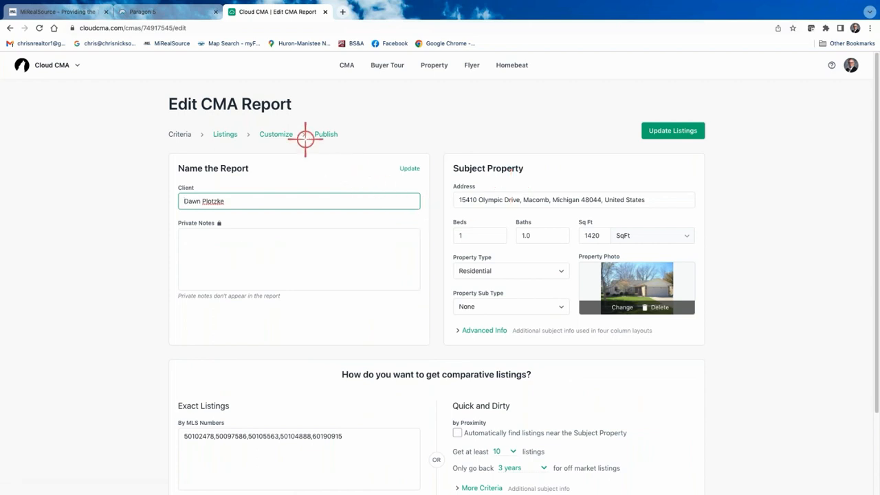
- Switch the report layout to Four column comparison and publish it
{"action": "left_click", "coordinate": [278, 134]}
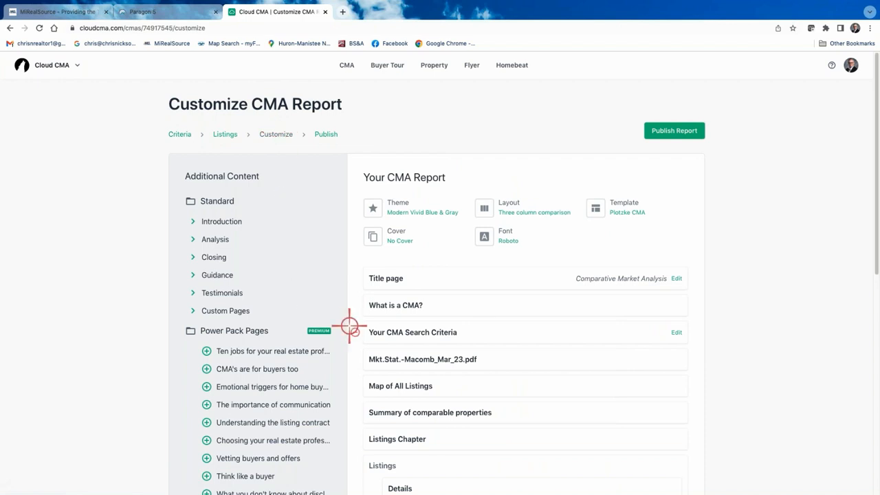
{"action": "left_click", "coordinate": [529, 208]}
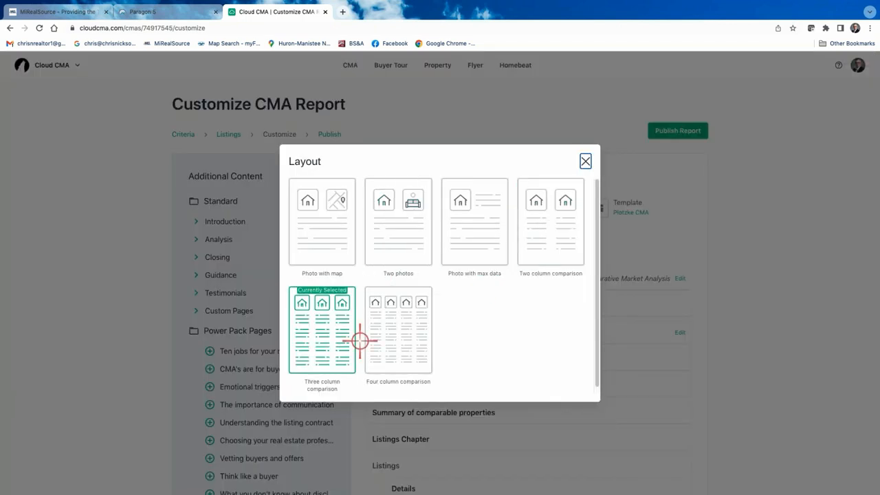
{"action": "left_click", "coordinate": [410, 331]}
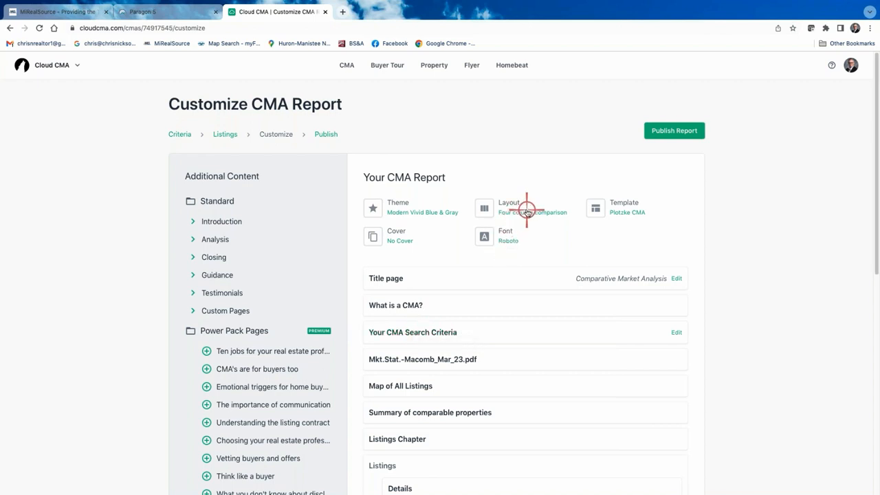
{"action": "left_click", "coordinate": [677, 130]}
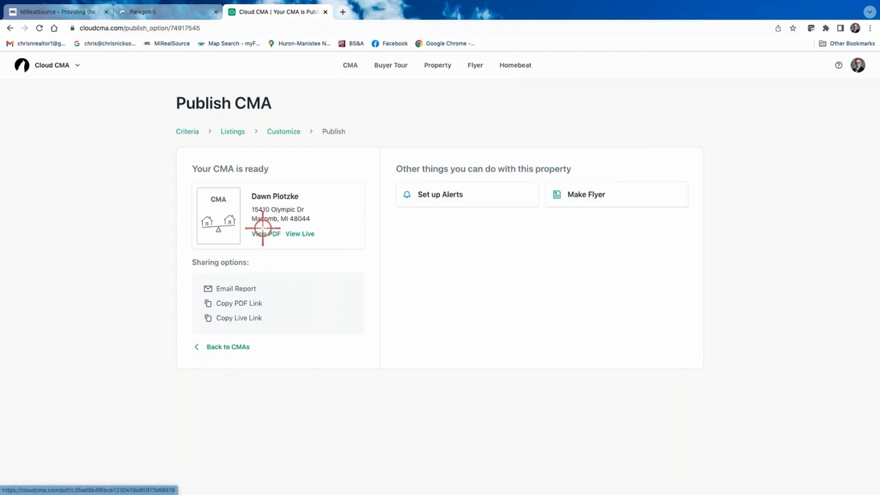
- Check the republished PDF's four-column Comparable Properties pages, subject beside three comparables, then close it
{"action": "left_click", "coordinate": [263, 233]}
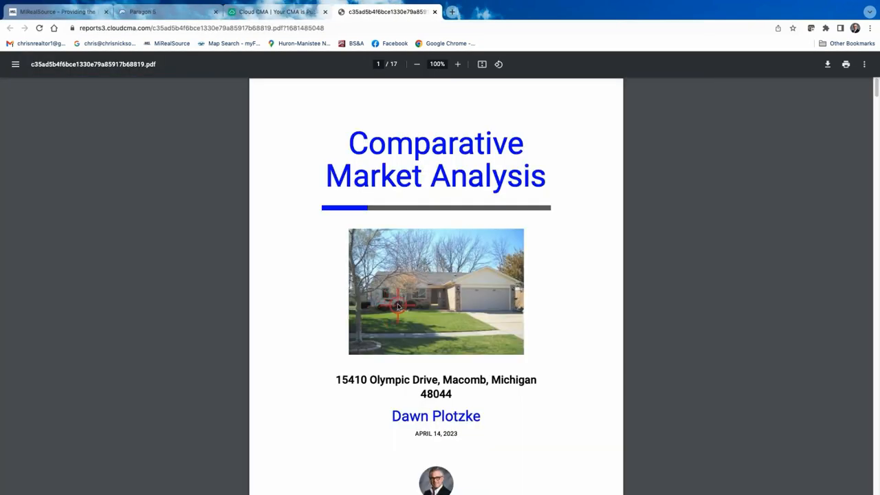
{"action": "scroll", "coordinate": [388, 307], "scroll_direction": "down", "scroll_amount": 15}
{"action": "scroll", "coordinate": [397, 307], "scroll_direction": "down", "scroll_amount": 20}
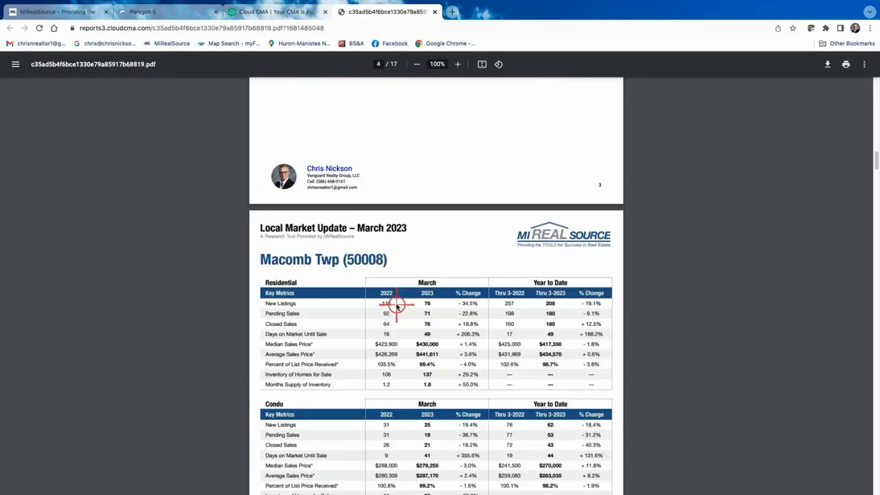
{"action": "scroll", "coordinate": [396, 305], "scroll_direction": "down", "scroll_amount": 10}
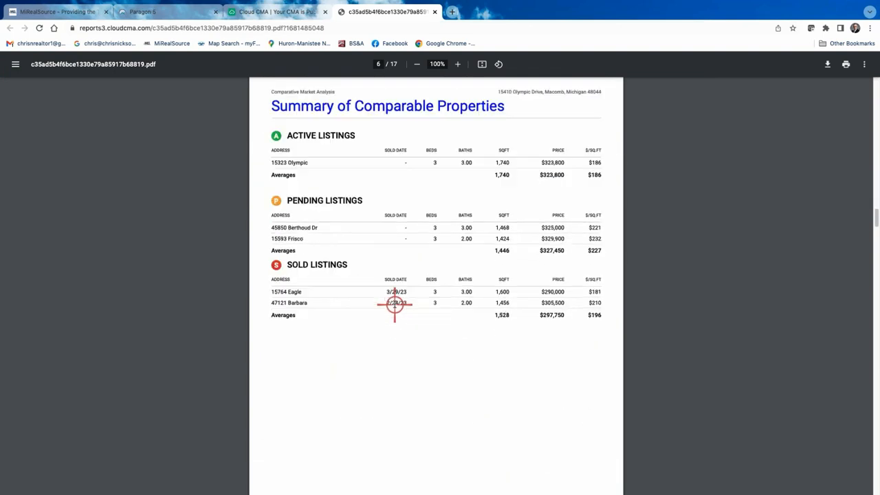
{"action": "scroll", "coordinate": [393, 305], "scroll_direction": "down", "scroll_amount": 10}
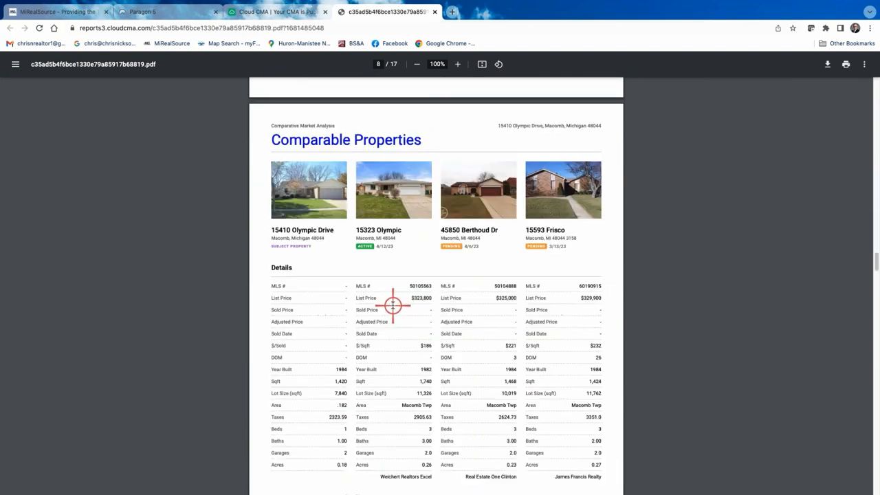
{"action": "scroll", "coordinate": [387, 296], "scroll_direction": "up", "scroll_amount": 1}
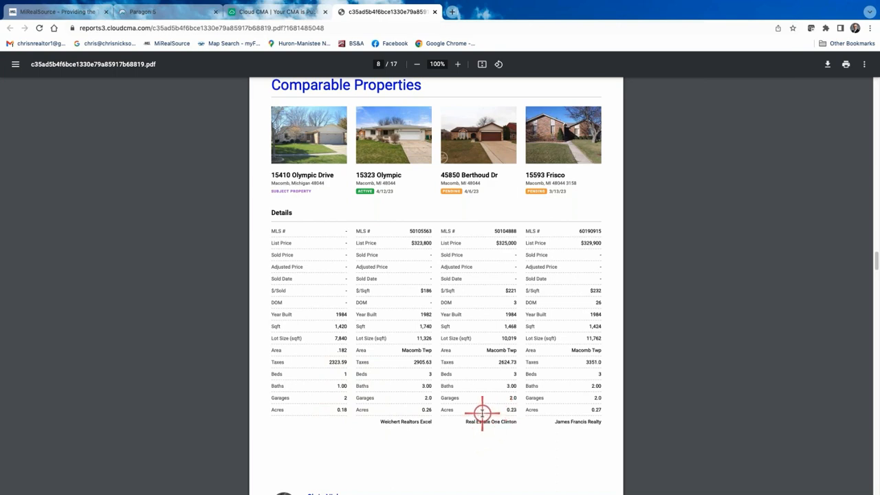
{"action": "scroll", "coordinate": [482, 413], "scroll_direction": "down", "scroll_amount": 1}
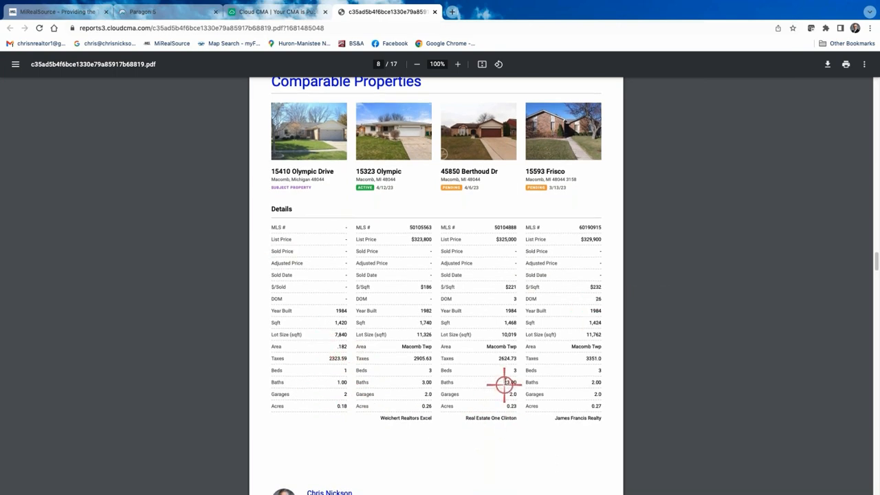
{"action": "scroll", "coordinate": [505, 381], "scroll_direction": "down", "scroll_amount": 10}
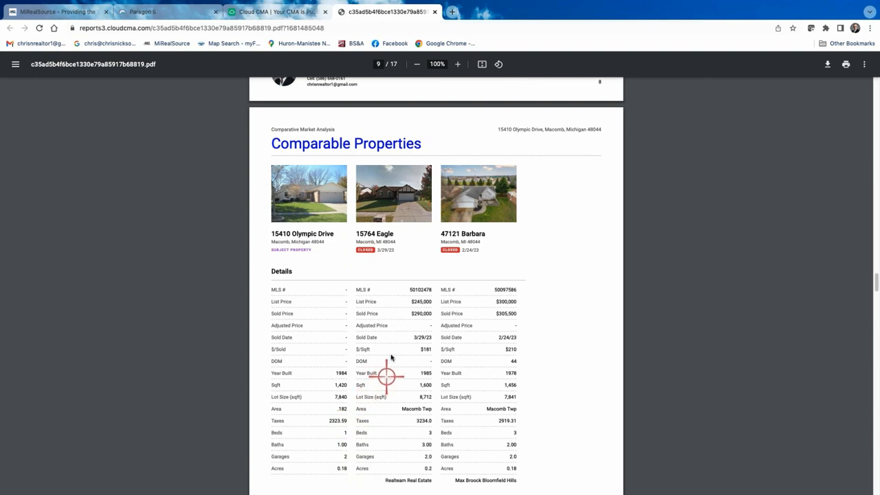
{"action": "scroll", "coordinate": [403, 334], "scroll_direction": "up", "scroll_amount": 8}
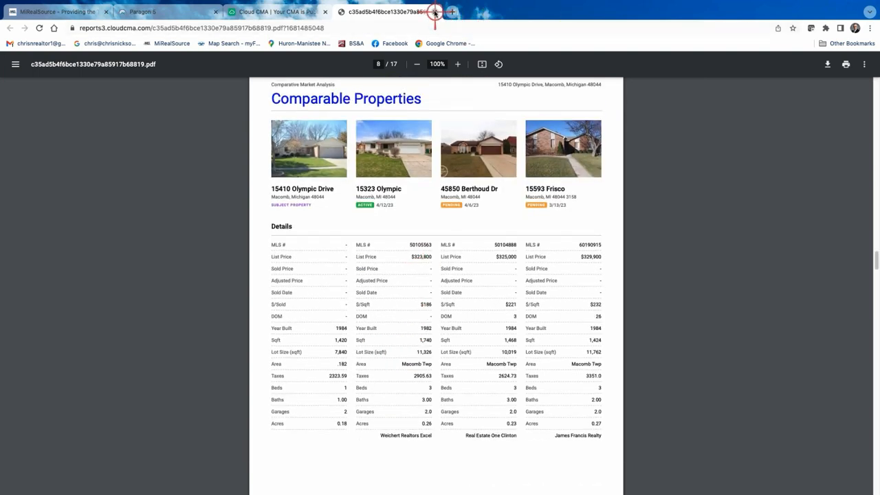
{"action": "left_click", "coordinate": [435, 11]}
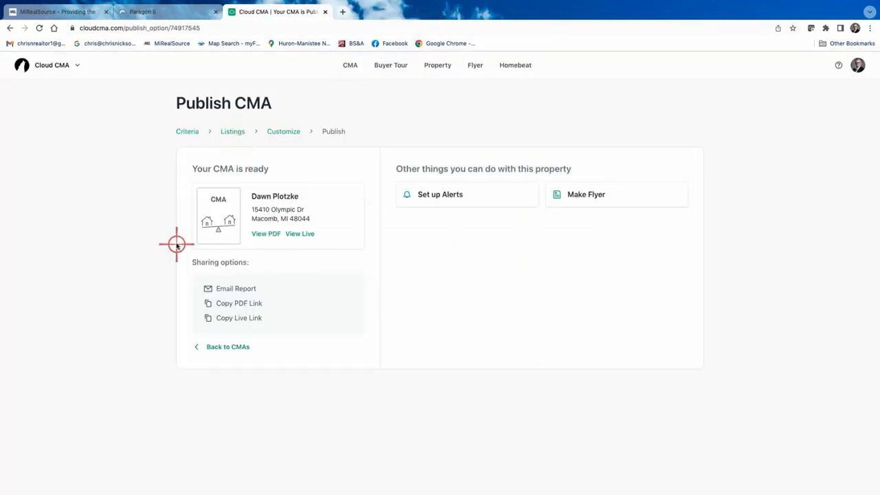
- Reopen the first CMA report's criteria, set the subject property's Beds to 3, and continue to Customize
{"action": "left_click", "coordinate": [222, 348]}
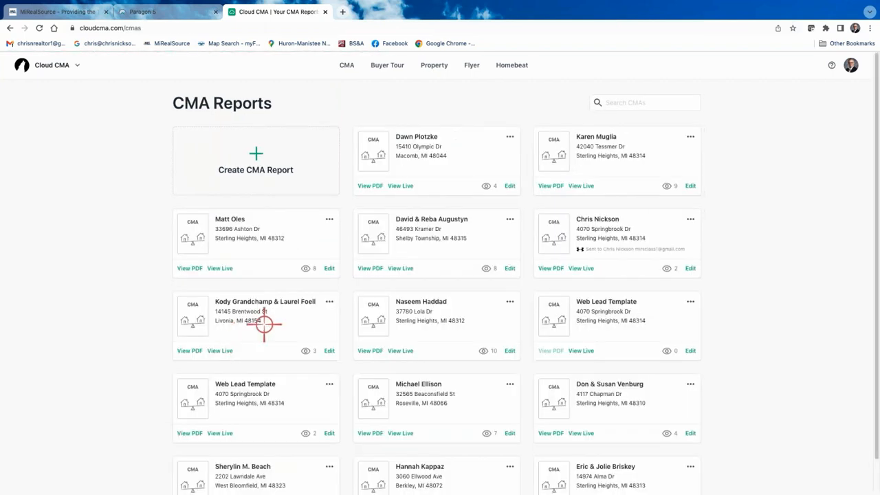
{"action": "left_click", "coordinate": [510, 186]}
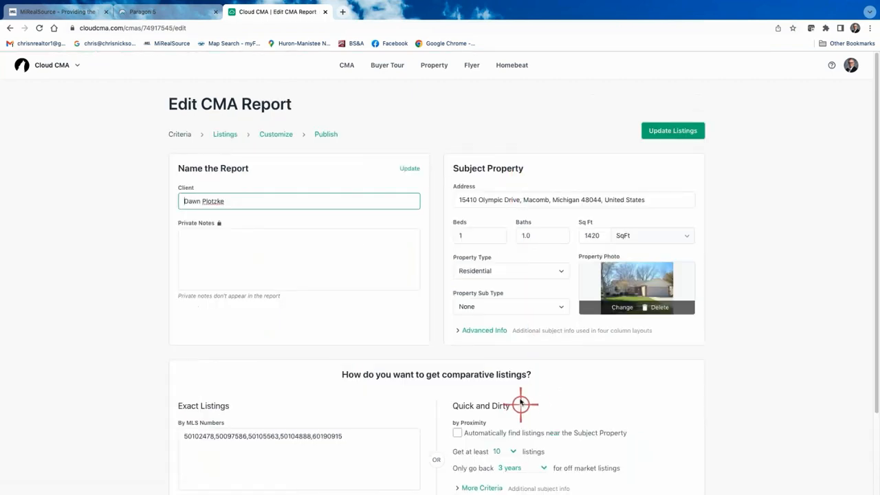
{"action": "scroll", "coordinate": [521, 403], "scroll_direction": "down", "scroll_amount": 2}
{"action": "scroll", "coordinate": [519, 398], "scroll_direction": "up", "scroll_amount": 2}
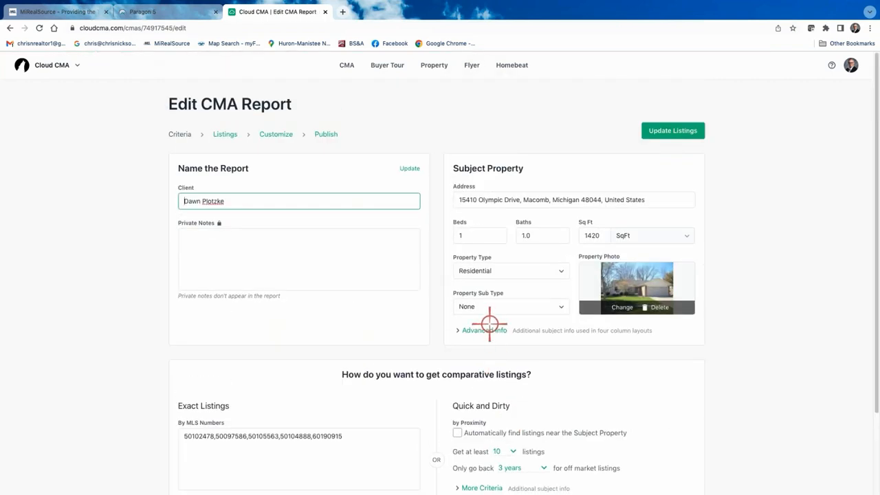
{"action": "left_click", "coordinate": [489, 330]}
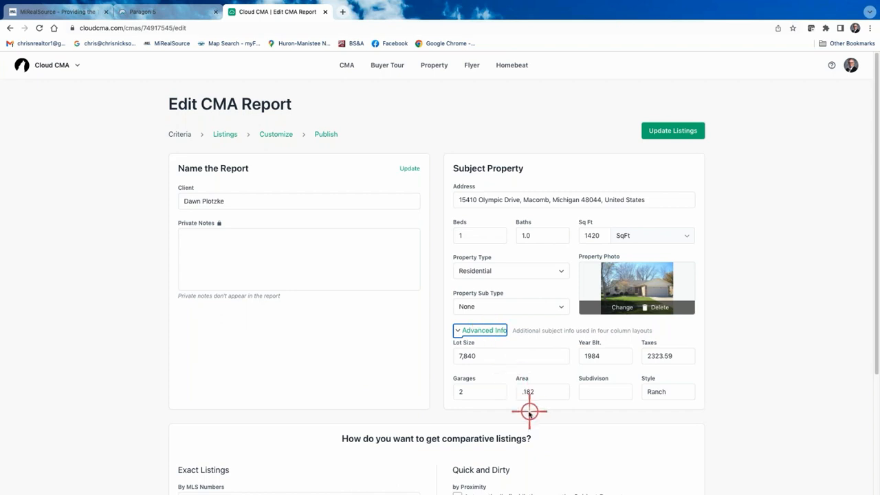
{"action": "left_click", "coordinate": [472, 233]}
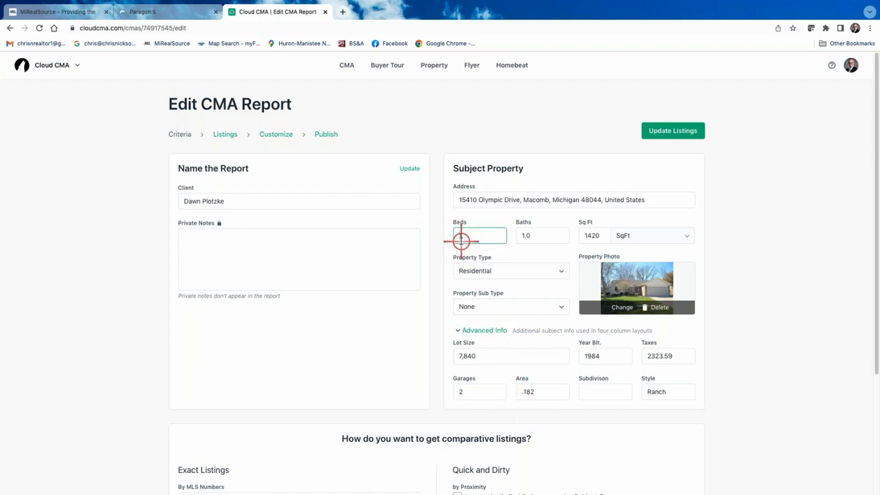
{"action": "type", "text": "3"}
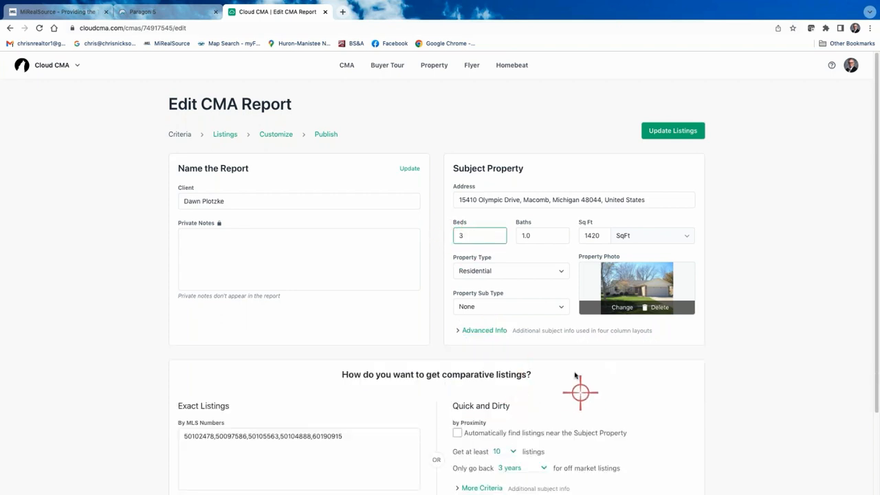
{"action": "left_click", "coordinate": [274, 135]}
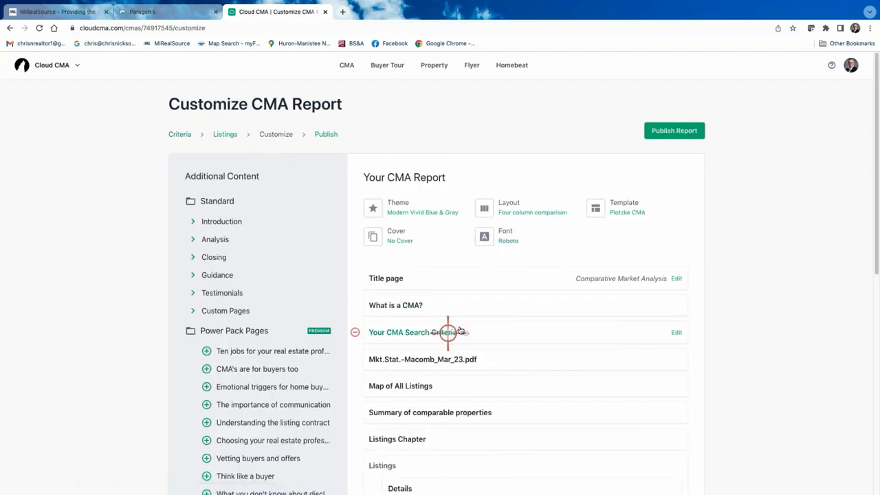
- Remove the Listings, Analysis and Closing chapter pages from the report
{"action": "scroll", "coordinate": [473, 353], "scroll_direction": "down", "scroll_amount": 1}
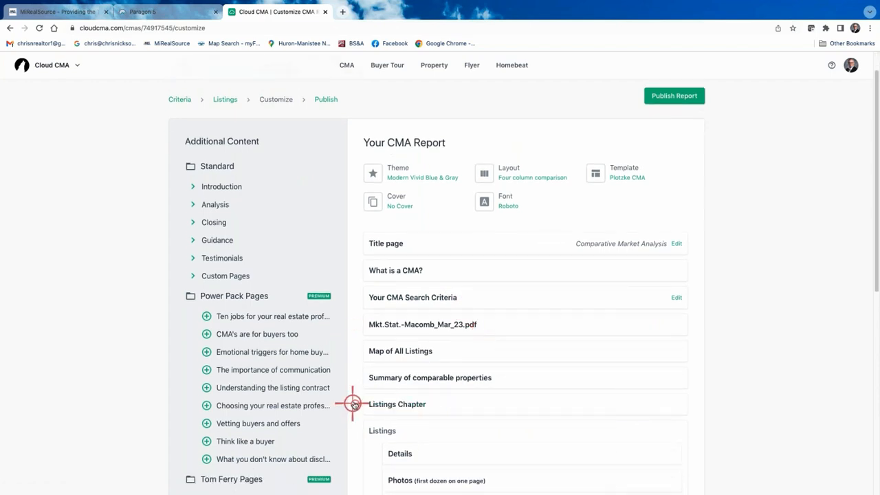
{"action": "left_click", "coordinate": [355, 405]}
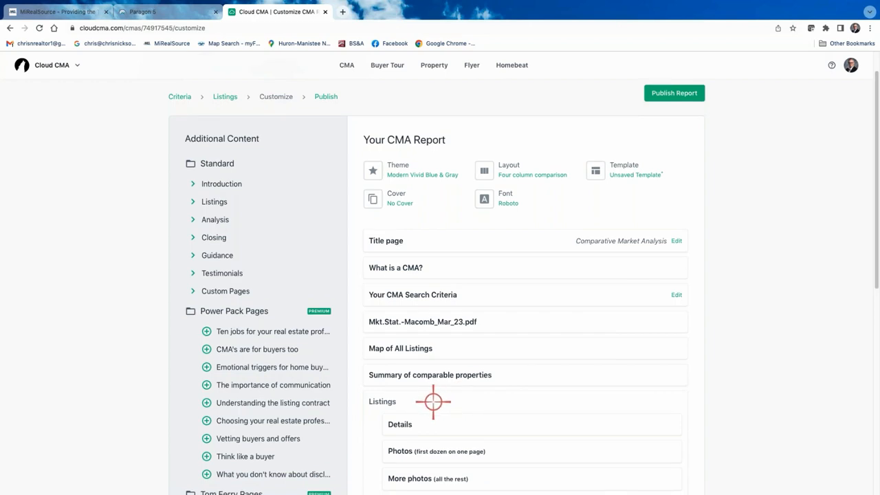
{"action": "scroll", "coordinate": [413, 371], "scroll_direction": "down", "scroll_amount": 3}
{"action": "left_click", "coordinate": [355, 305]}
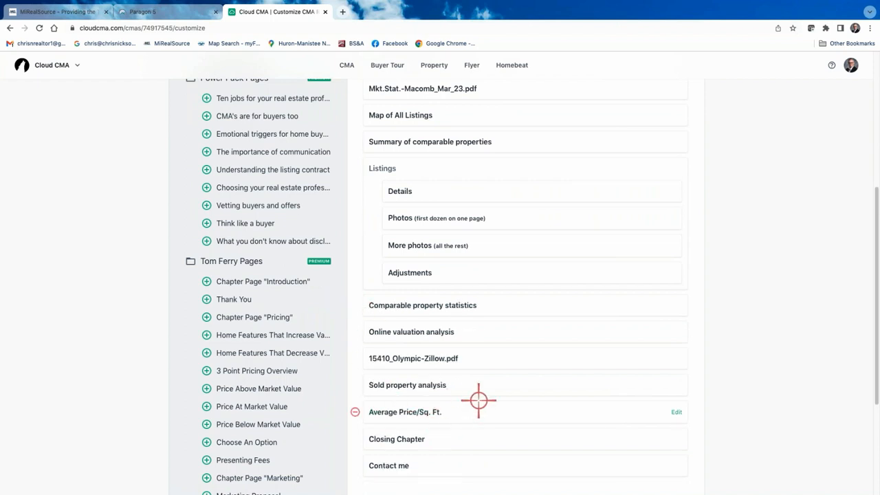
{"action": "left_click", "coordinate": [355, 438]}
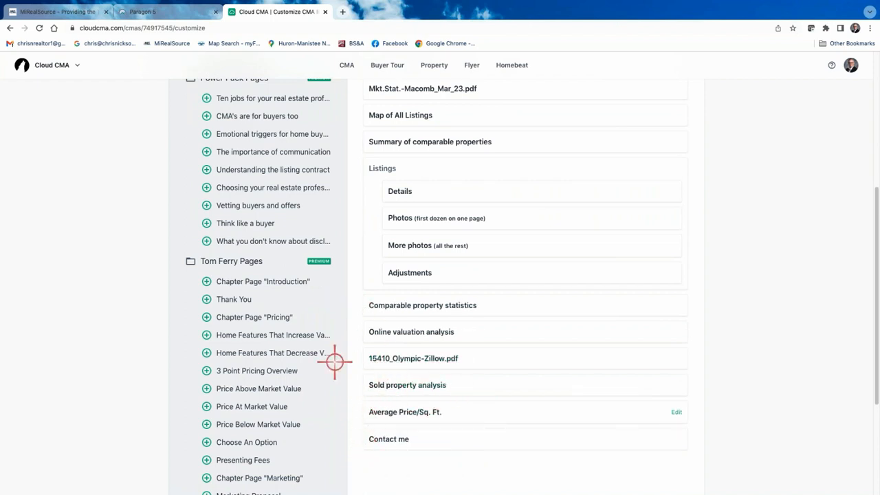
{"action": "scroll", "coordinate": [540, 234], "scroll_direction": "up", "scroll_amount": 5}
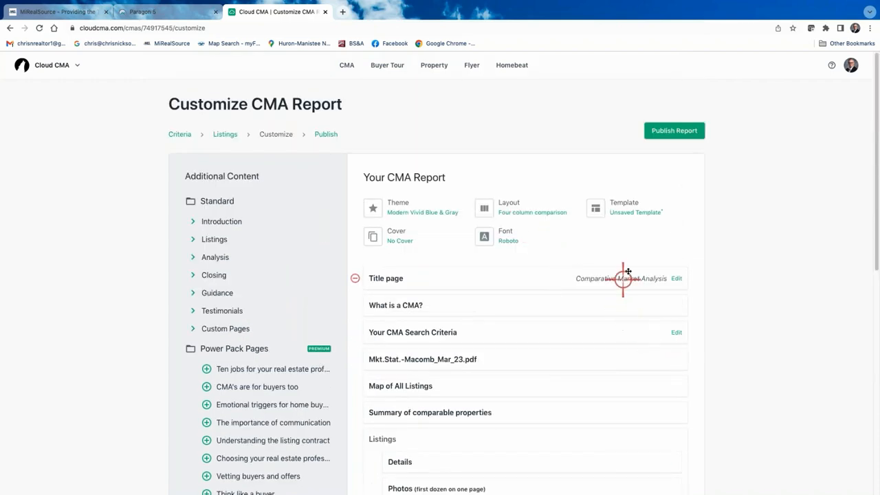
- Save the remaining pages as a custom template and publish the revised report
{"action": "left_click", "coordinate": [628, 203]}
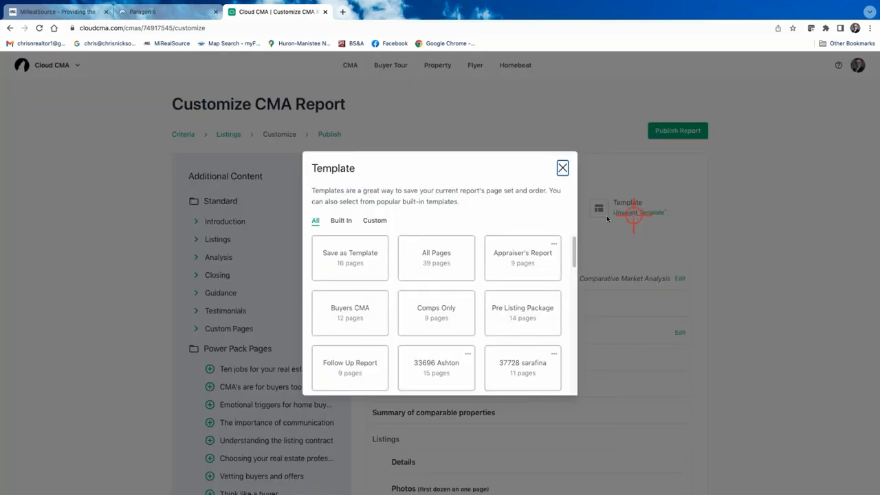
{"action": "left_click", "coordinate": [367, 267]}
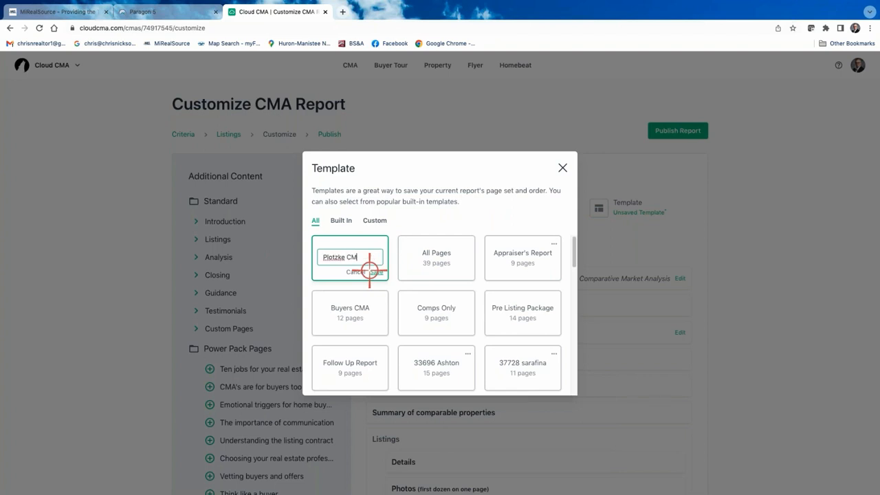
{"action": "left_click", "coordinate": [377, 272]}
{"action": "left_click", "coordinate": [562, 167]}
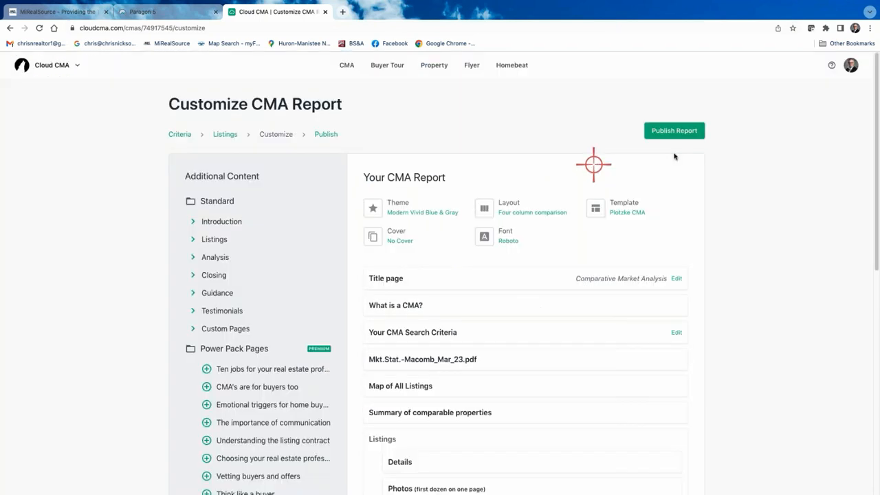
{"action": "left_click", "coordinate": [675, 132]}
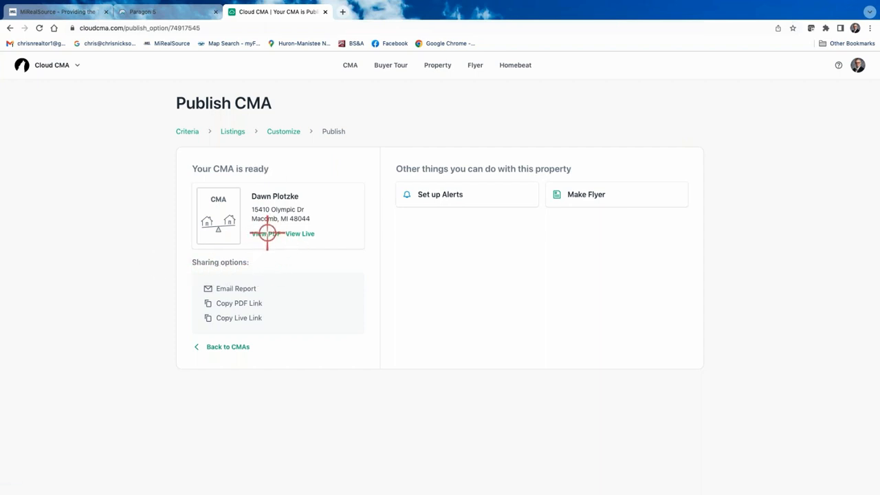
- View the republished CMA as a 14-page PDF, scrolling down to the contact page
{"action": "left_click", "coordinate": [268, 233]}
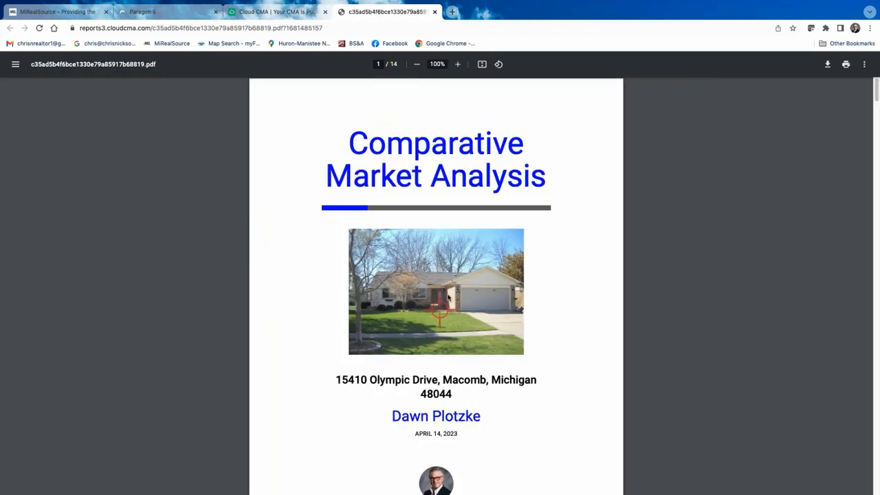
{"action": "scroll", "coordinate": [451, 292], "scroll_direction": "down", "scroll_amount": 7}
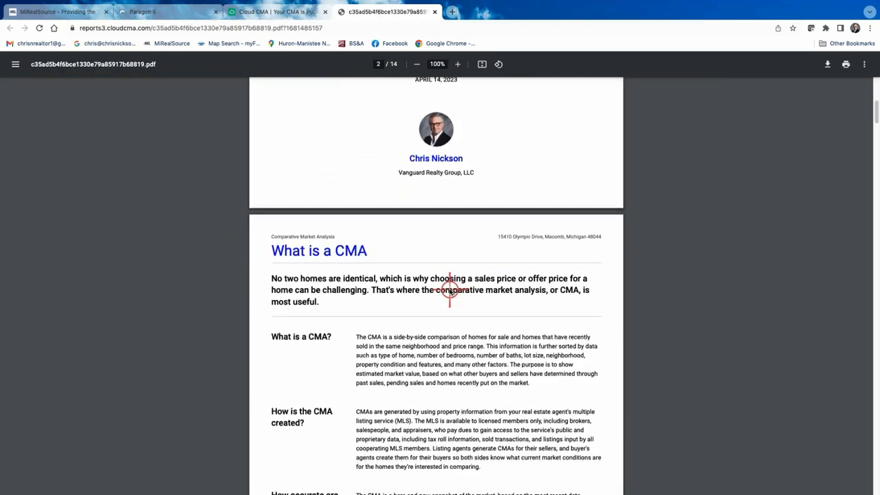
{"action": "scroll", "coordinate": [450, 293], "scroll_direction": "down", "scroll_amount": 5}
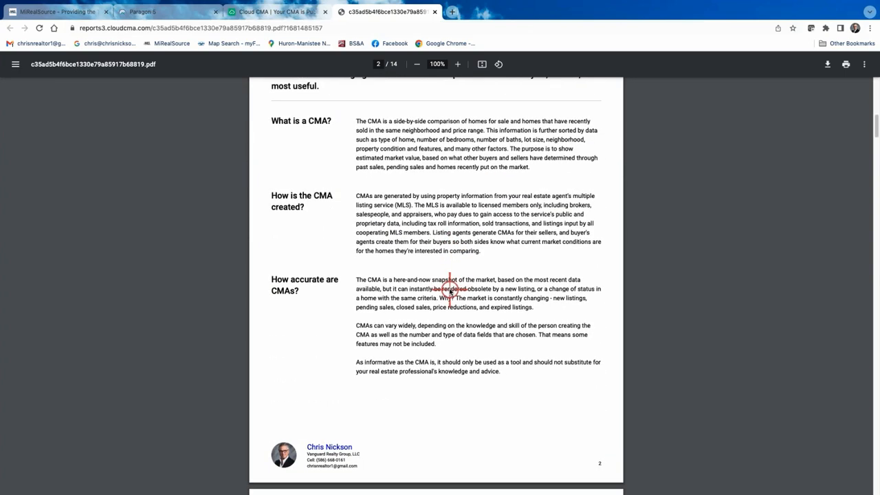
{"action": "scroll", "coordinate": [450, 292], "scroll_direction": "down", "scroll_amount": 6}
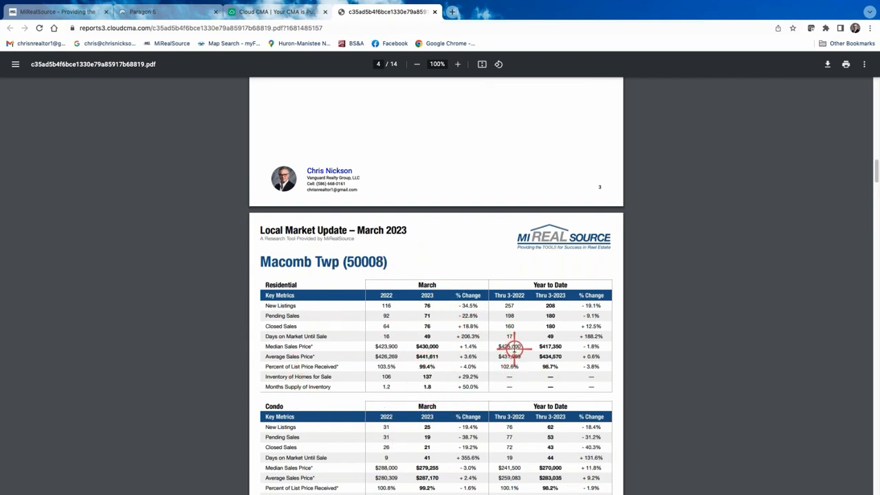
{"action": "scroll", "coordinate": [407, 354], "scroll_direction": "down", "scroll_amount": 2}
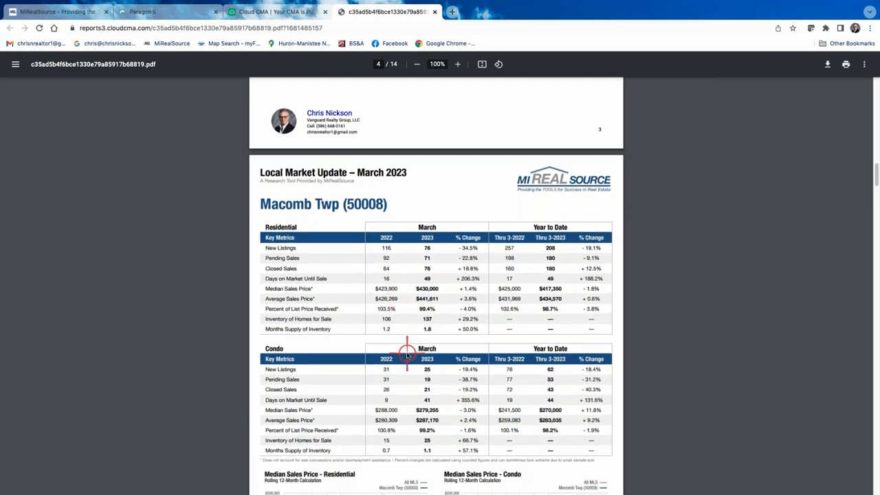
{"action": "scroll", "coordinate": [407, 354], "scroll_direction": "down", "scroll_amount": 15}
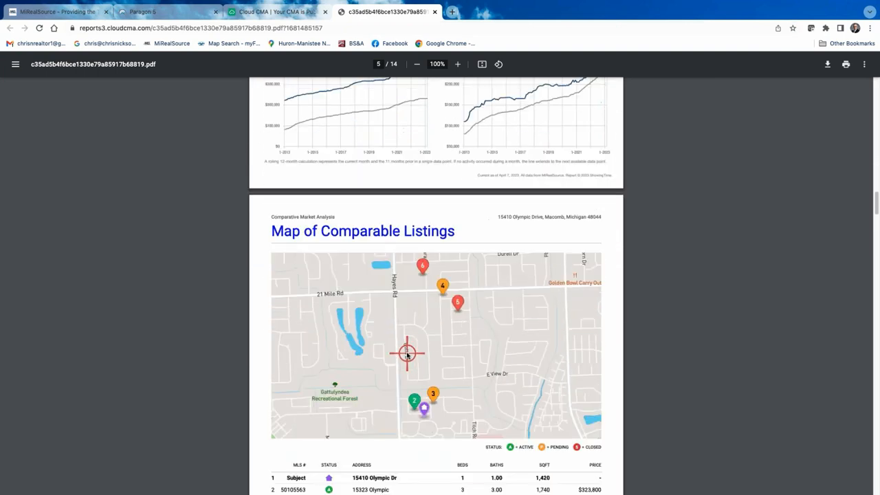
{"action": "scroll", "coordinate": [408, 354], "scroll_direction": "down", "scroll_amount": 10}
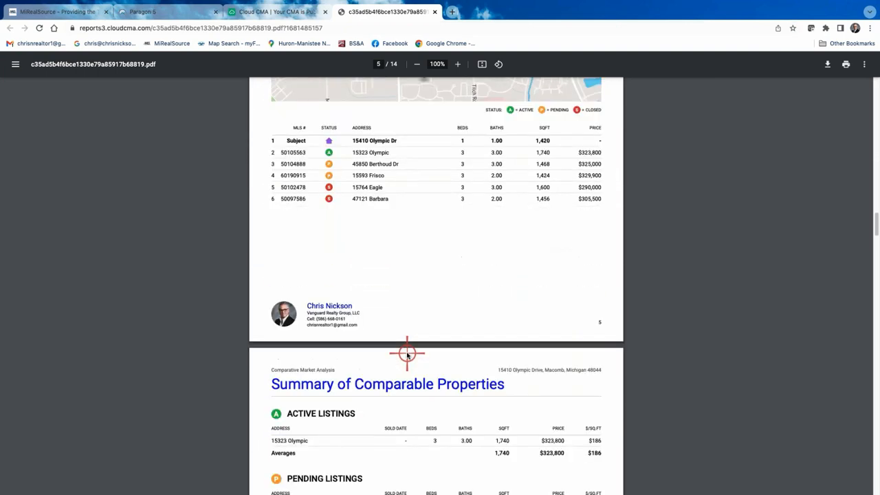
{"action": "scroll", "coordinate": [407, 354], "scroll_direction": "down", "scroll_amount": 3}
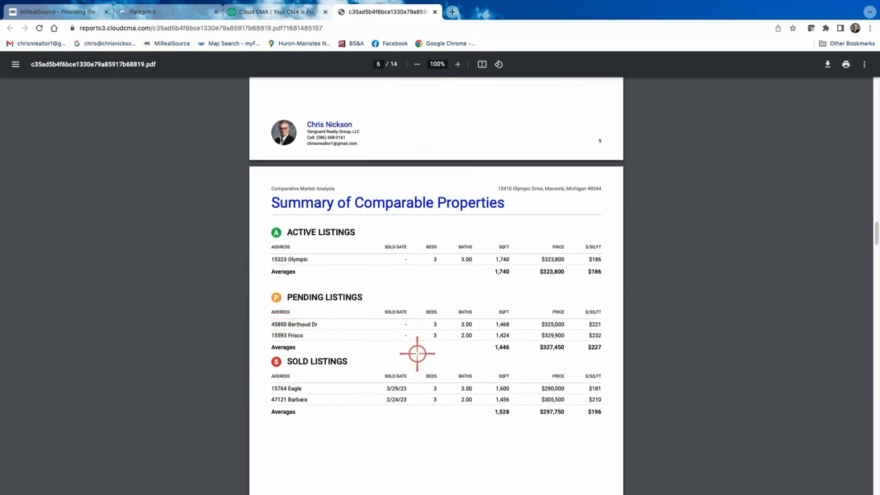
{"action": "scroll", "coordinate": [426, 388], "scroll_direction": "down", "scroll_amount": 12}
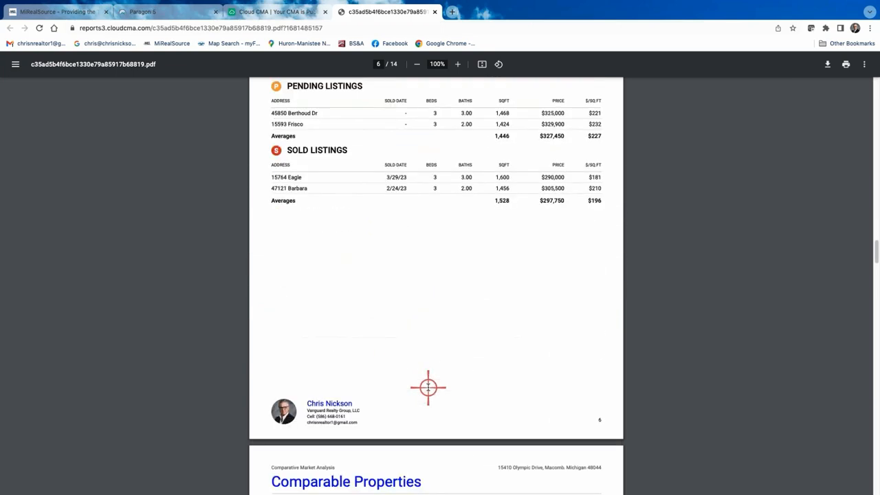
{"action": "scroll", "coordinate": [422, 388], "scroll_direction": "down", "scroll_amount": 2}
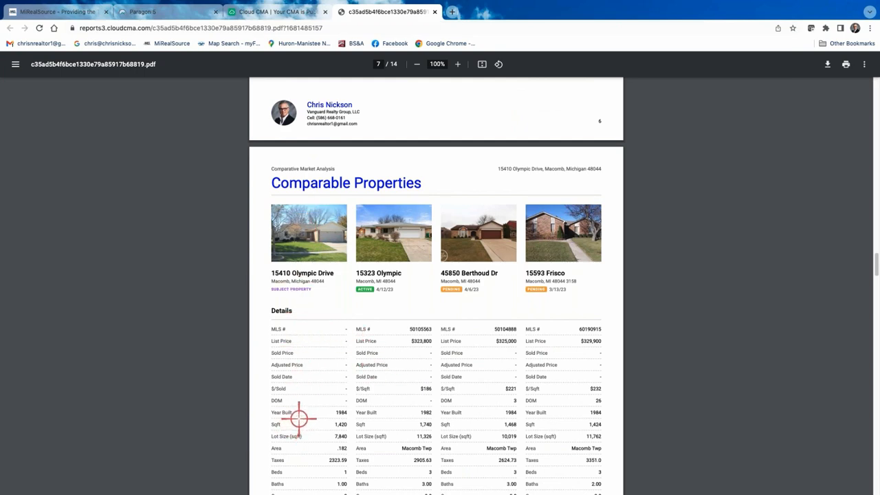
{"action": "scroll", "coordinate": [298, 416], "scroll_direction": "down", "scroll_amount": 20}
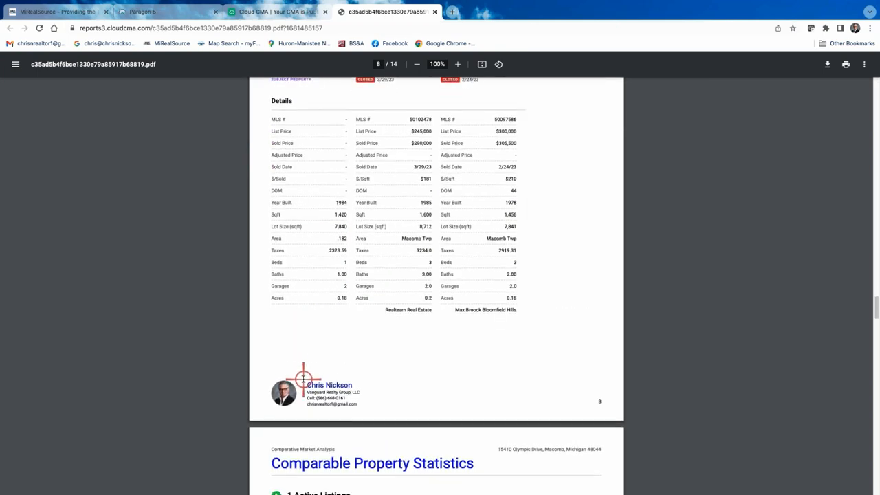
{"action": "scroll", "coordinate": [303, 379], "scroll_direction": "down", "scroll_amount": 8}
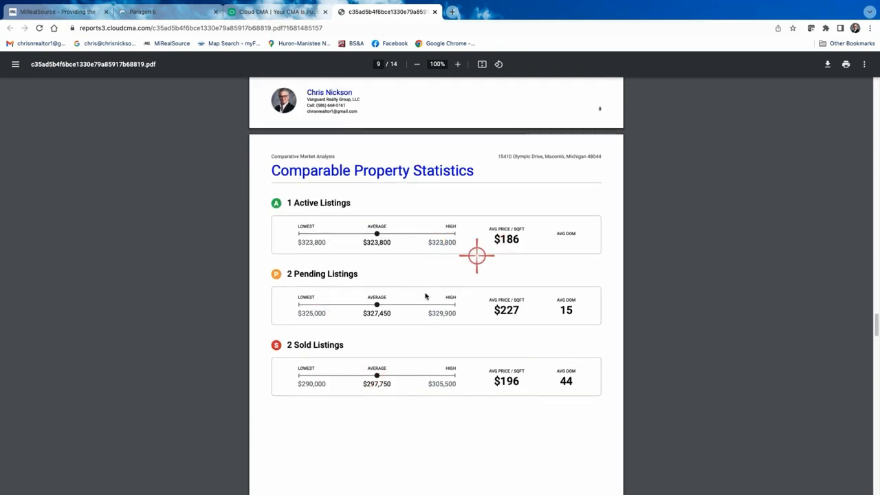
{"action": "scroll", "coordinate": [437, 368], "scroll_direction": "down", "scroll_amount": 5}
{"action": "scroll", "coordinate": [438, 370], "scroll_direction": "down", "scroll_amount": 4}
{"action": "scroll", "coordinate": [353, 334], "scroll_direction": "down", "scroll_amount": 3}
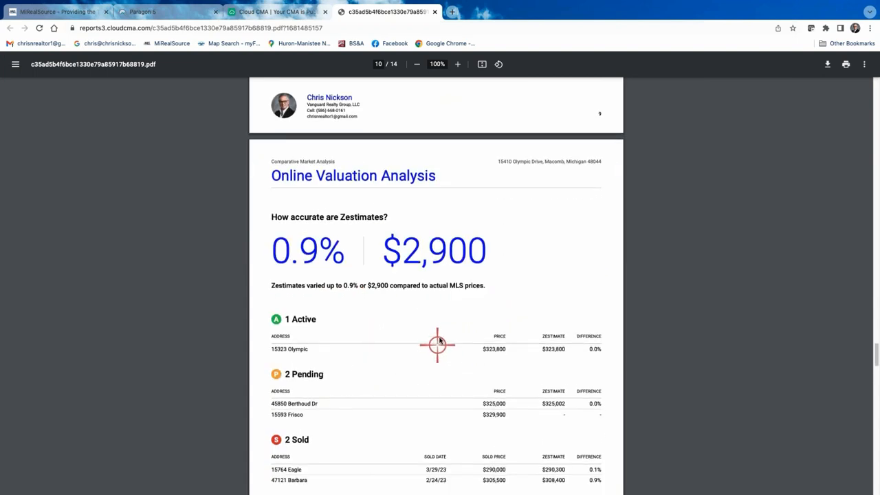
{"action": "scroll", "coordinate": [439, 344], "scroll_direction": "down", "scroll_amount": 3}
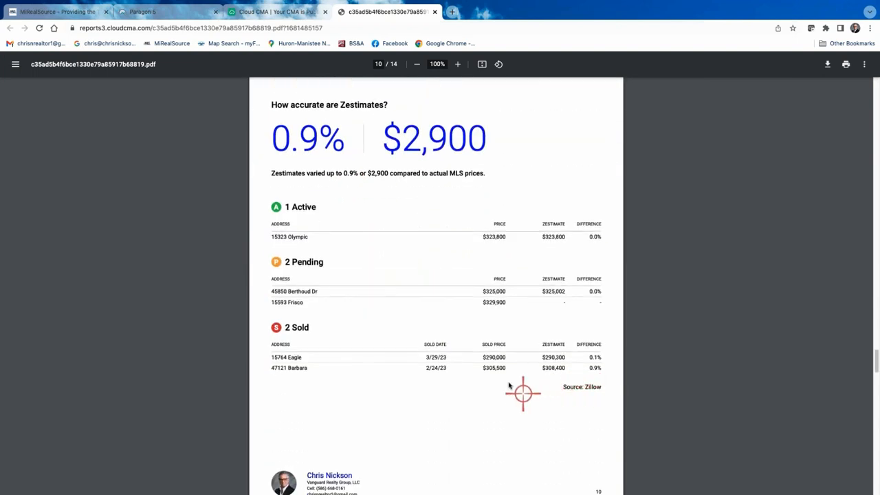
{"action": "scroll", "coordinate": [502, 375], "scroll_direction": "down", "scroll_amount": 5}
{"action": "scroll", "coordinate": [449, 373], "scroll_direction": "down", "scroll_amount": 5}
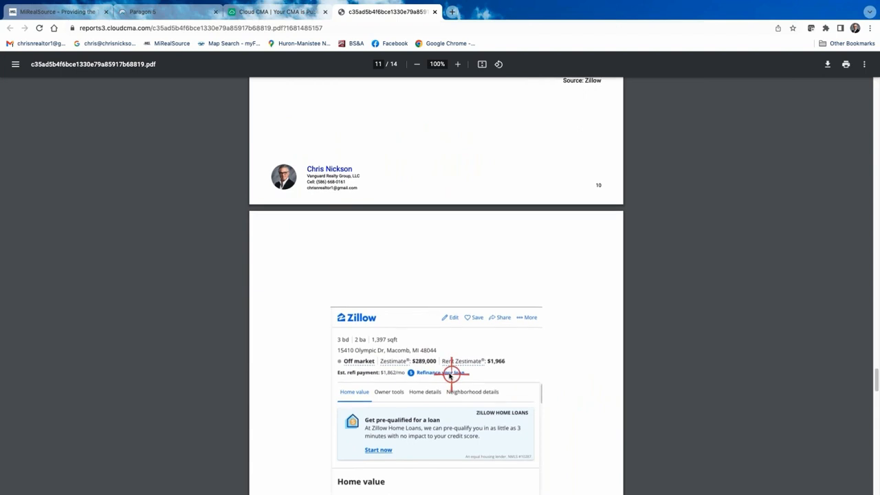
{"action": "scroll", "coordinate": [436, 368], "scroll_direction": "down", "scroll_amount": 9}
{"action": "scroll", "coordinate": [436, 369], "scroll_direction": "down", "scroll_amount": 1}
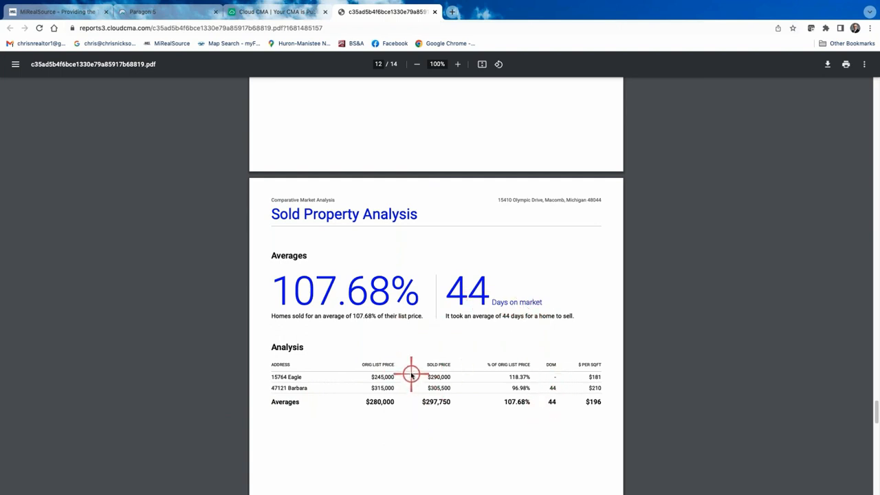
{"action": "scroll", "coordinate": [412, 377], "scroll_direction": "down", "scroll_amount": 1}
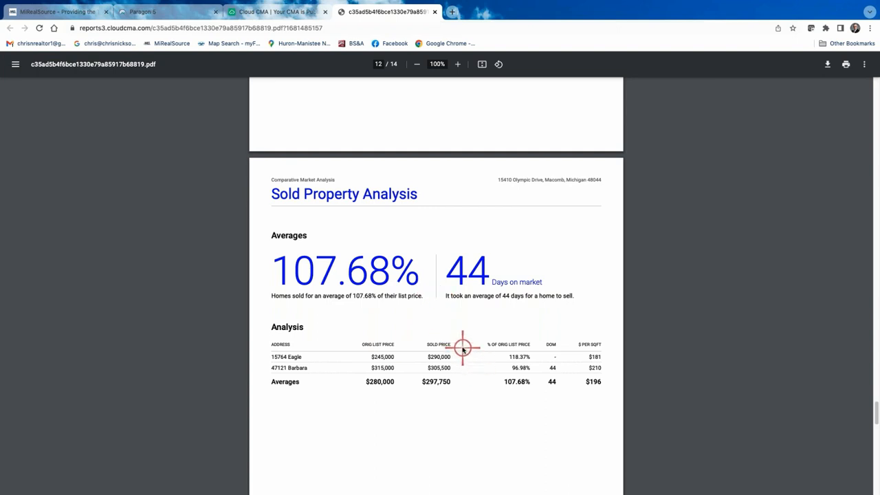
{"action": "scroll", "coordinate": [463, 349], "scroll_direction": "down", "scroll_amount": 3}
{"action": "scroll", "coordinate": [463, 350], "scroll_direction": "down", "scroll_amount": 5}
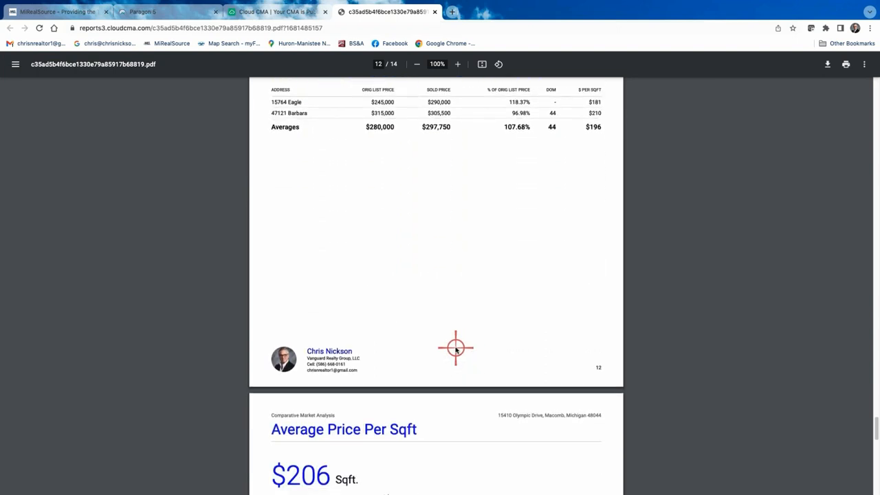
{"action": "scroll", "coordinate": [437, 372], "scroll_direction": "down", "scroll_amount": 2}
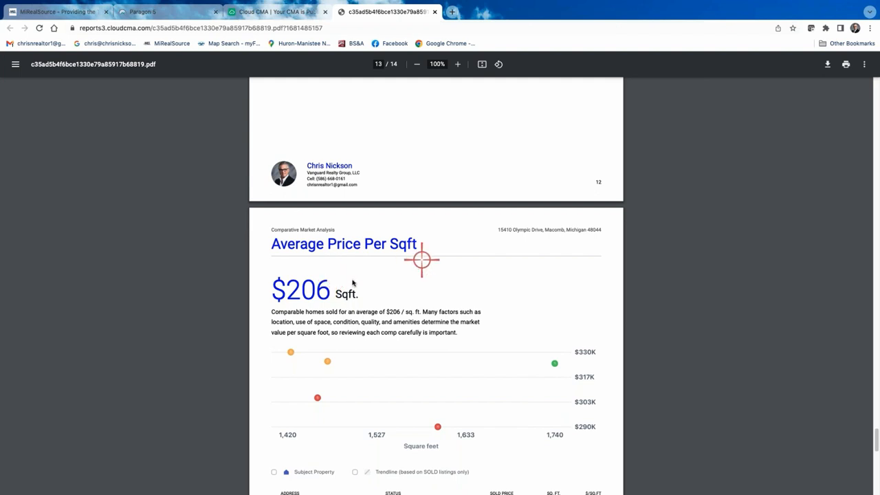
{"action": "scroll", "coordinate": [367, 360], "scroll_direction": "down", "scroll_amount": 5}
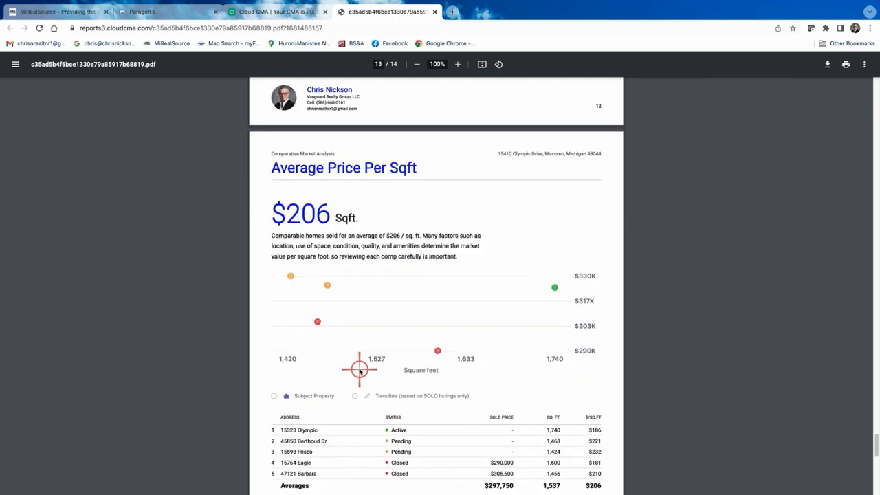
{"action": "scroll", "coordinate": [379, 369], "scroll_direction": "down", "scroll_amount": 10}
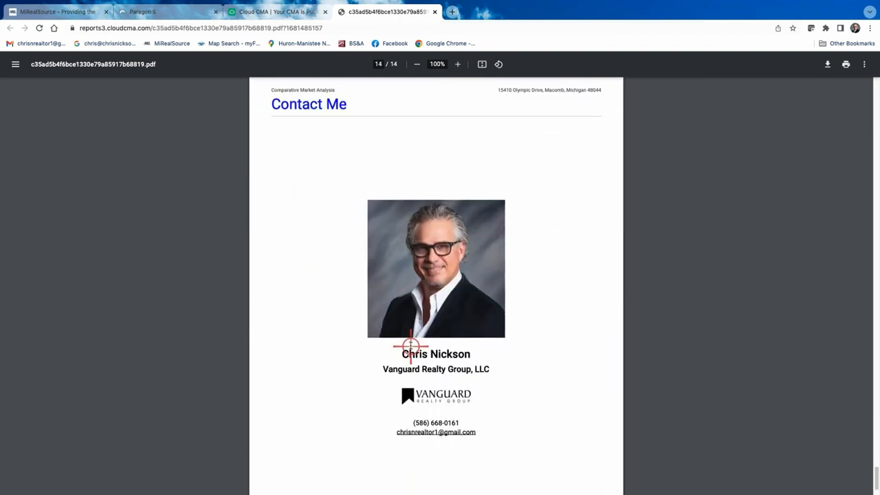
{"action": "scroll", "coordinate": [388, 330], "scroll_direction": "up", "scroll_amount": 10}
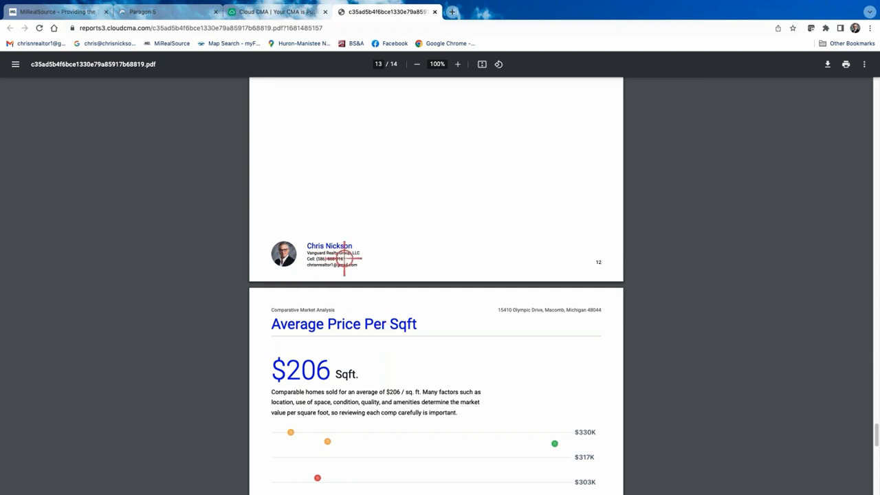
{"action": "scroll", "coordinate": [340, 245], "scroll_direction": "up", "scroll_amount": 15}
- Open the CMA's Live Report web version and browse its Comps and Average Pricing cards
{"action": "left_click", "coordinate": [300, 12]}
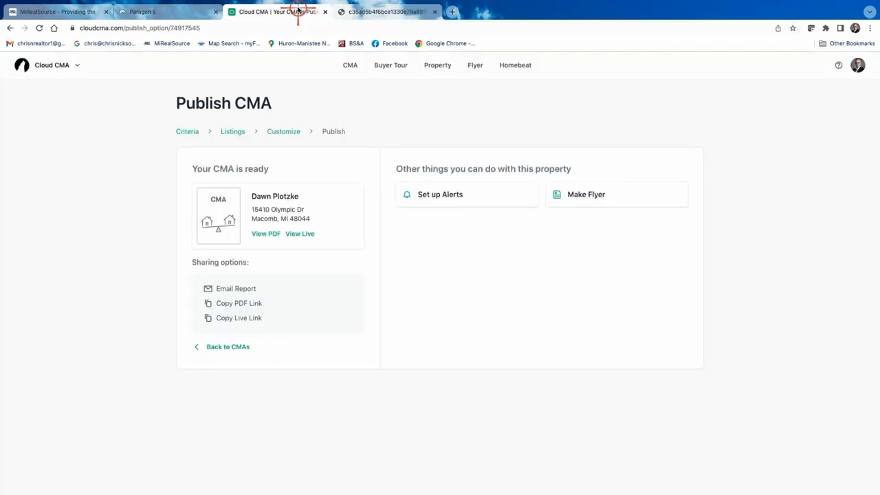
{"action": "left_click", "coordinate": [300, 233]}
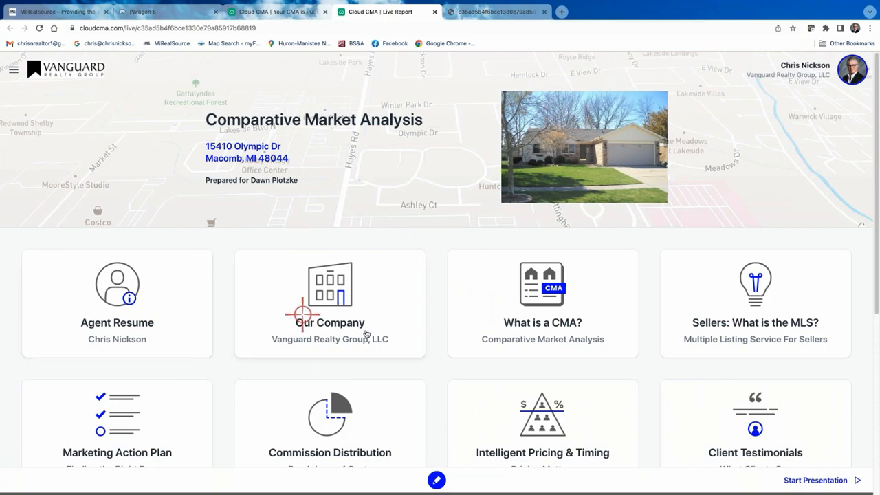
{"action": "scroll", "coordinate": [367, 328], "scroll_direction": "down", "scroll_amount": 3}
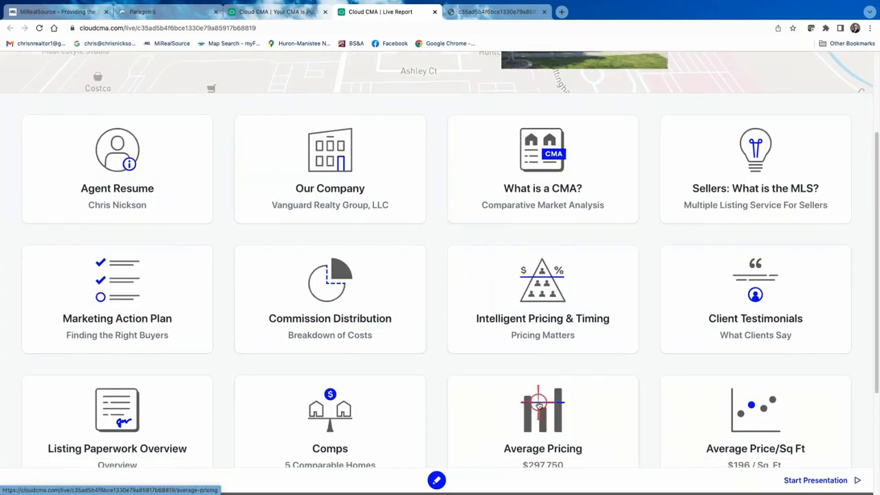
{"action": "scroll", "coordinate": [449, 395], "scroll_direction": "down", "scroll_amount": 2}
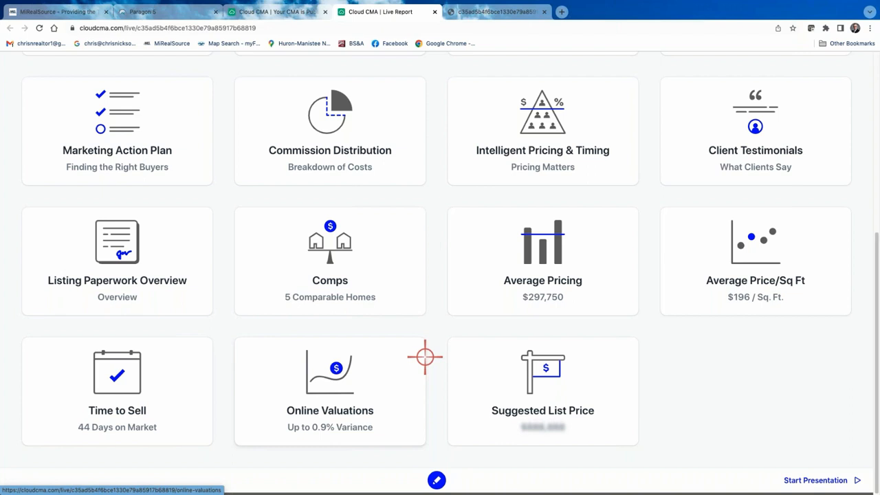
{"action": "scroll", "coordinate": [425, 357], "scroll_direction": "up", "scroll_amount": 3}
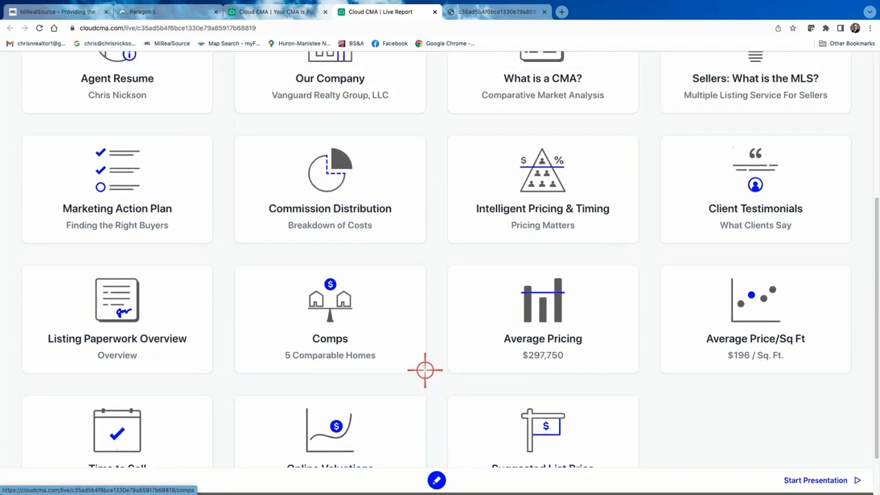
{"action": "scroll", "coordinate": [425, 366], "scroll_direction": "up", "scroll_amount": 2}
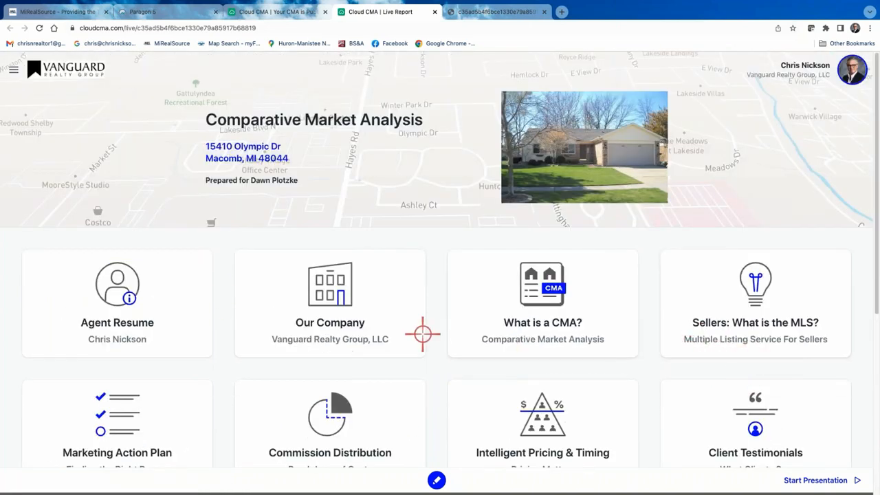
{"action": "left_click", "coordinate": [278, 12]}
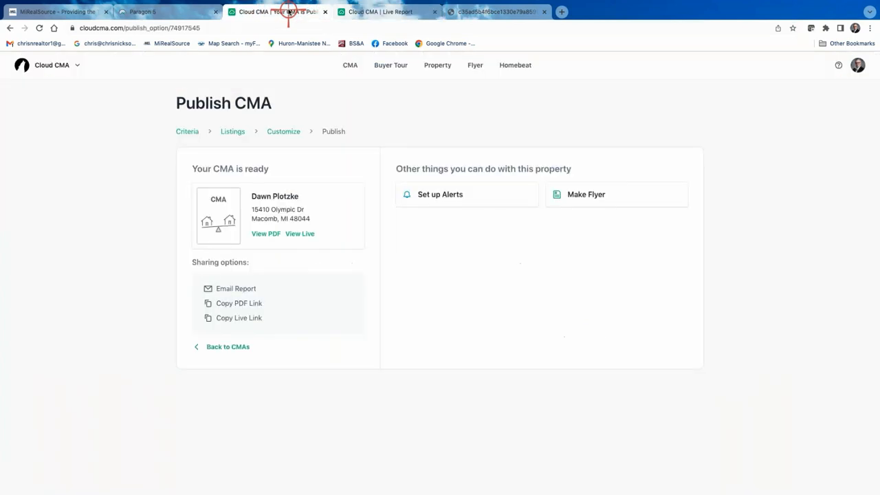
{"action": "left_click", "coordinate": [241, 289]}
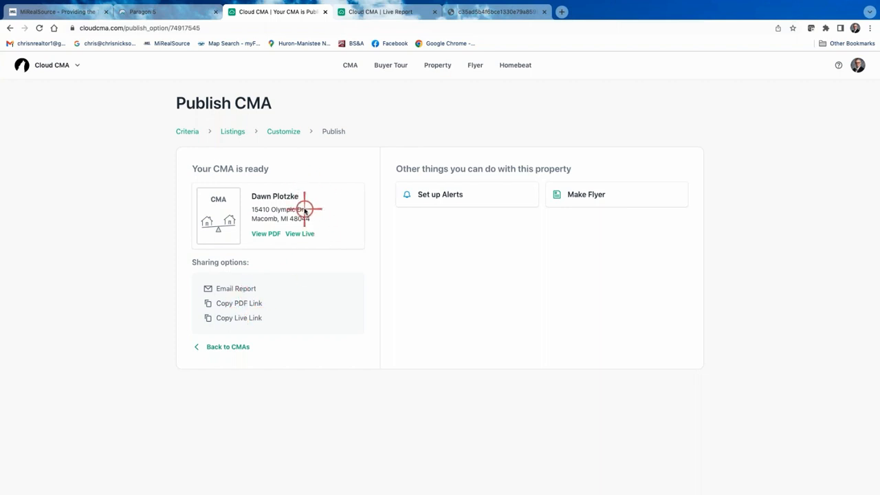
{"action": "left_click", "coordinate": [235, 347]}
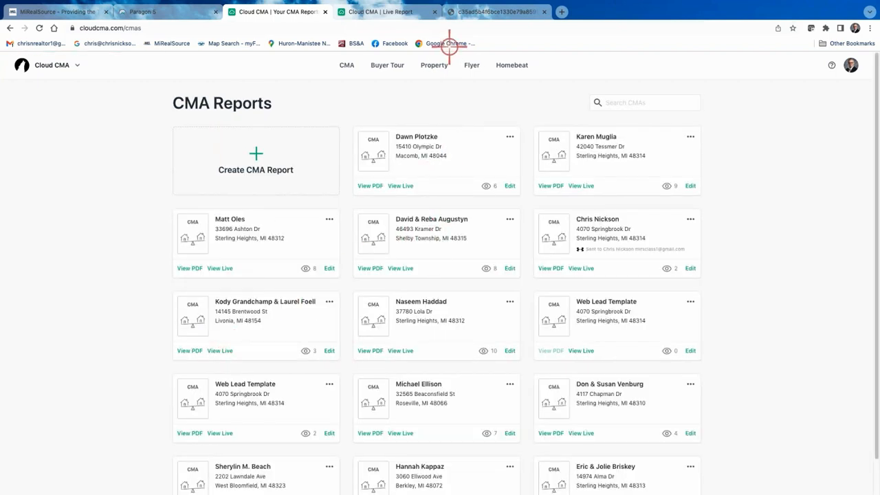
{"action": "left_click", "coordinate": [511, 136]}
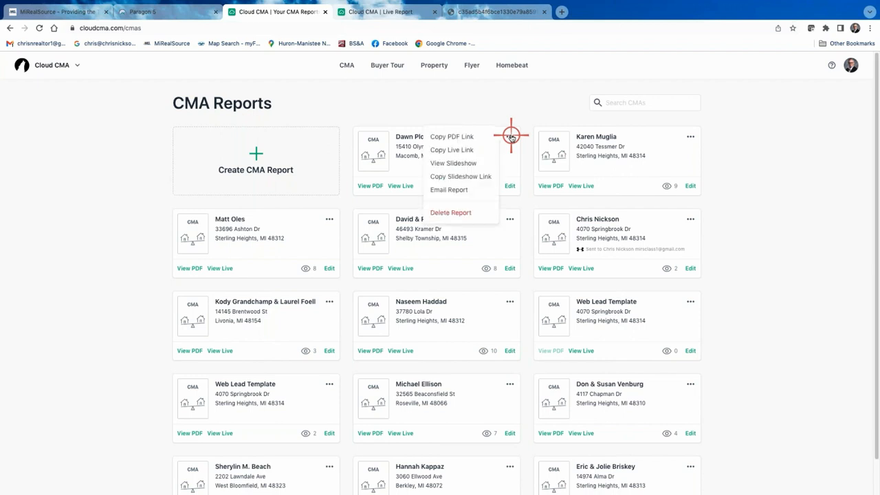
- Open the first report as a slideshow and advance through cover, agent, map and Sold Homes slides
{"action": "left_click", "coordinate": [454, 164]}
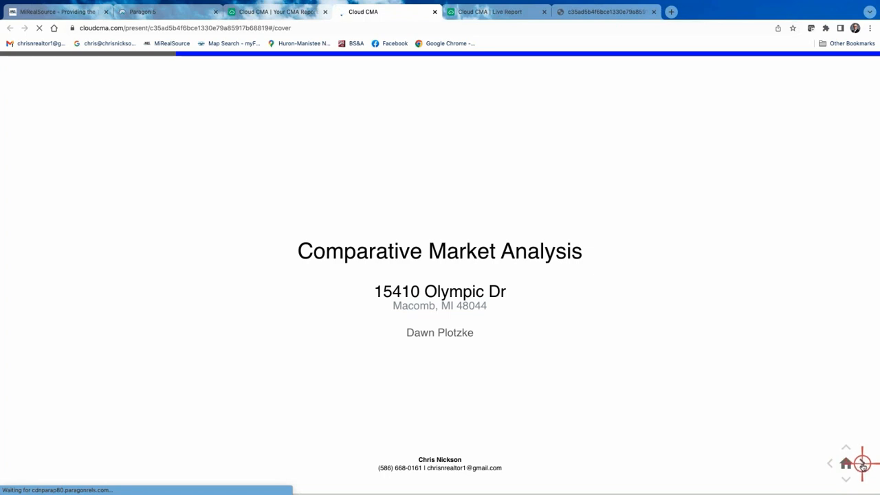
{"action": "left_click", "coordinate": [863, 465]}
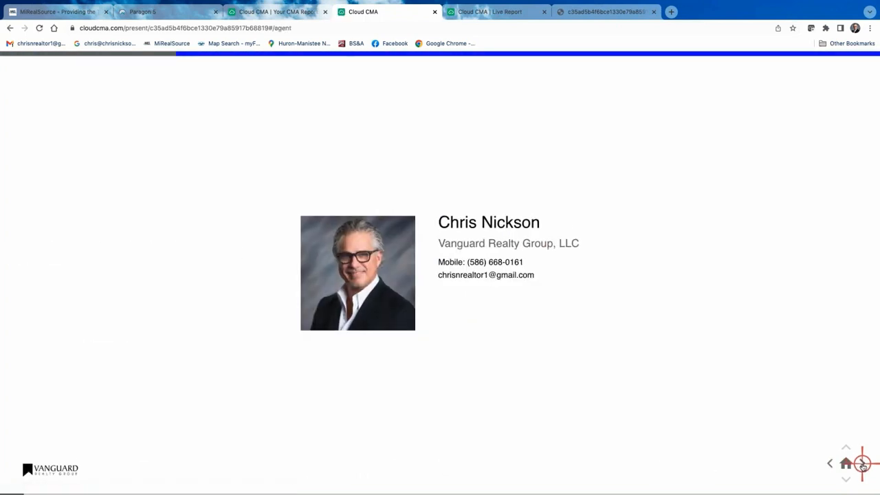
{"action": "left_click", "coordinate": [862, 465]}
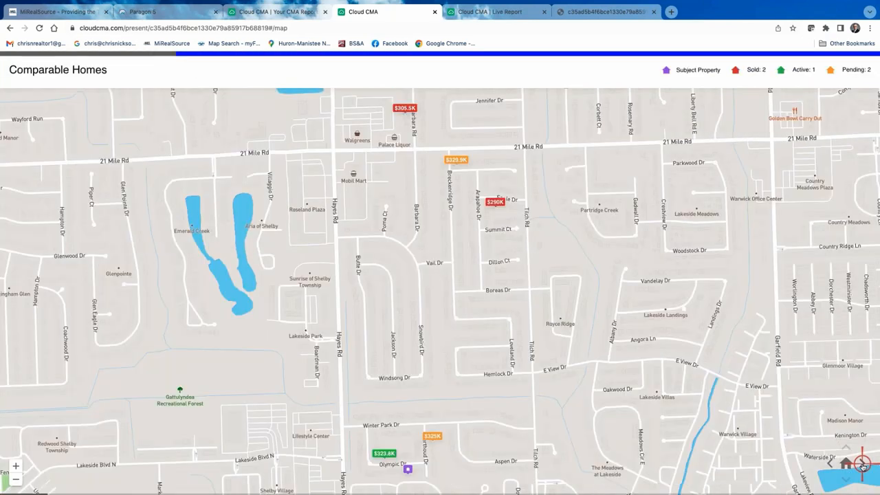
{"action": "left_click", "coordinate": [862, 464]}
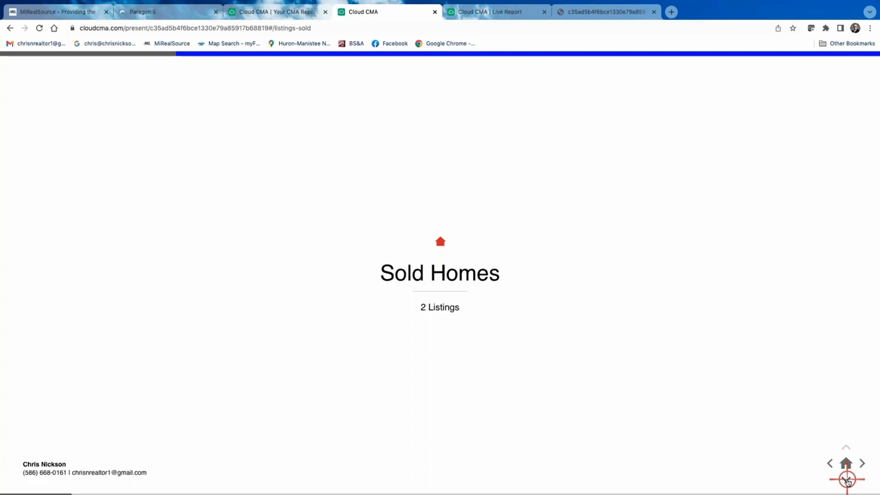
{"action": "left_click", "coordinate": [847, 480]}
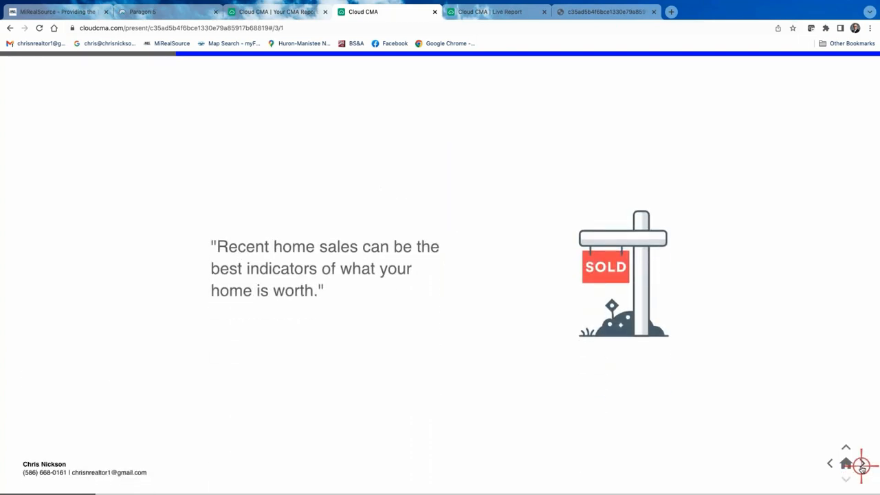
{"action": "left_click", "coordinate": [862, 465]}
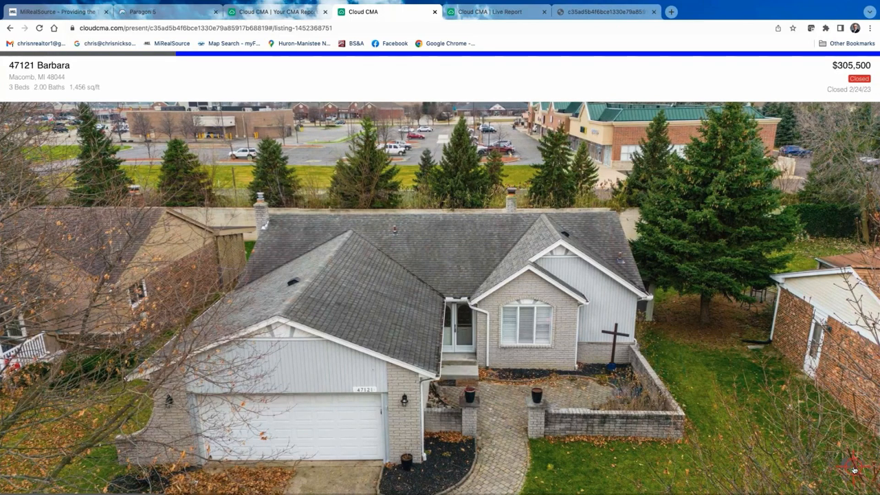
- Step through the sold listing slides, view a listing's photo gallery, then return to the reports list
{"action": "left_click", "coordinate": [854, 470]}
{"action": "left_click", "coordinate": [864, 466]}
{"action": "left_click", "coordinate": [864, 467]}
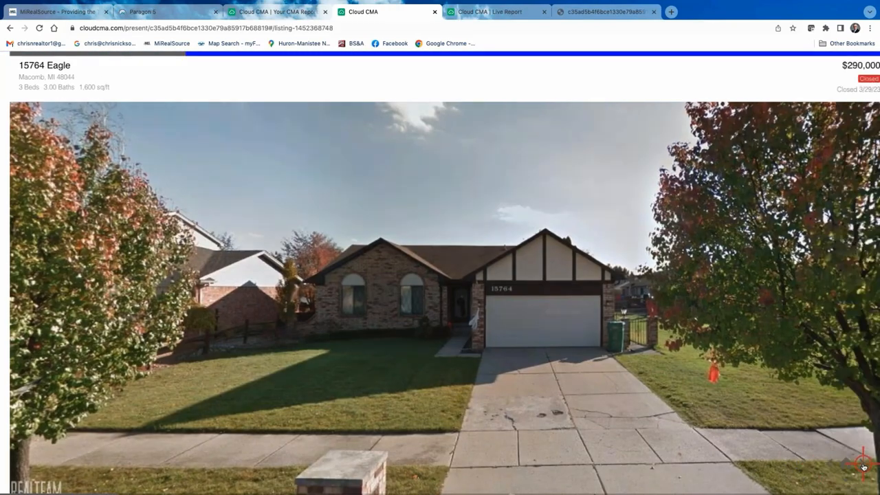
{"action": "left_click", "coordinate": [864, 466]}
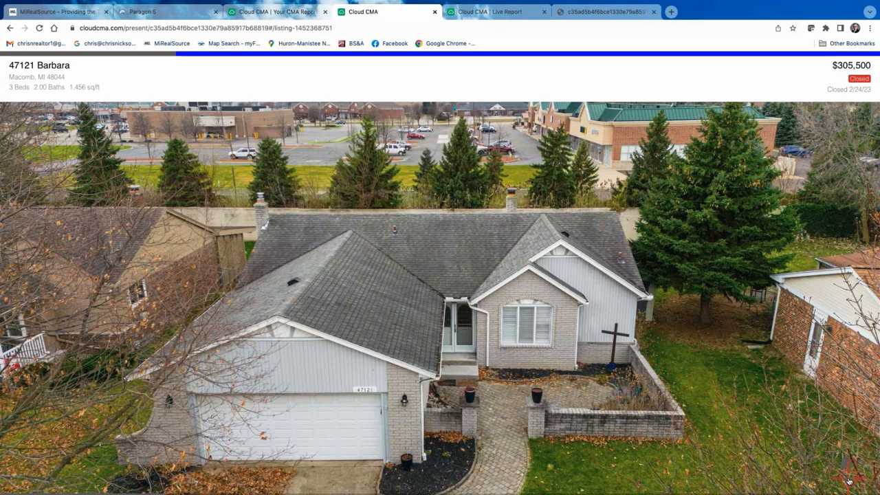
{"action": "left_click", "coordinate": [850, 481]}
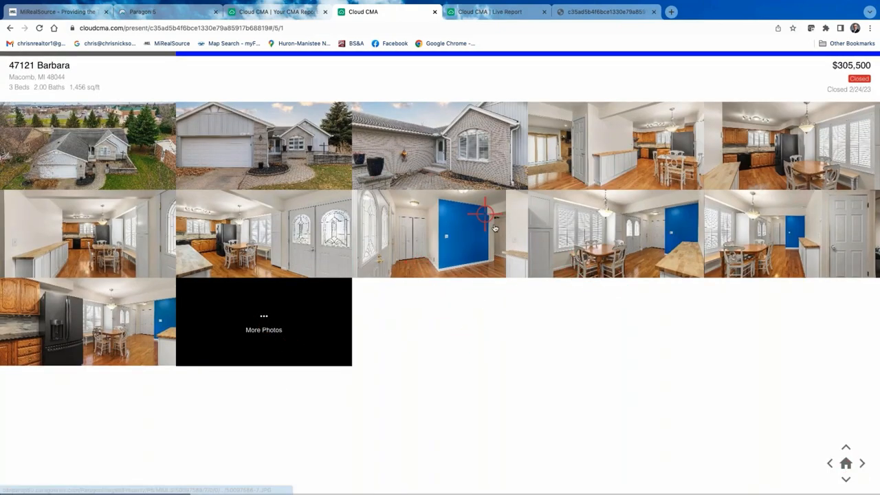
{"action": "left_click", "coordinate": [275, 12]}
{"action": "left_click", "coordinate": [510, 138]}
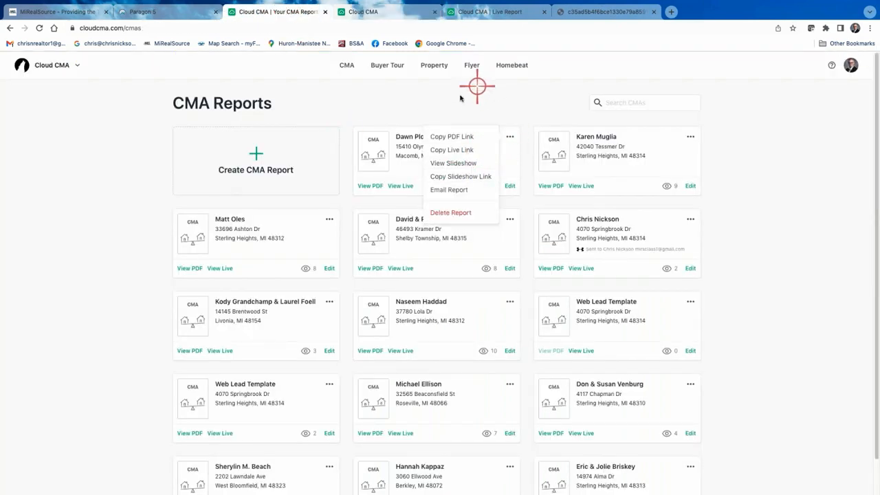
- Close the slideshow and Live Report tabs and dismiss the first report's sharing menu
{"action": "left_click", "coordinate": [434, 13]}
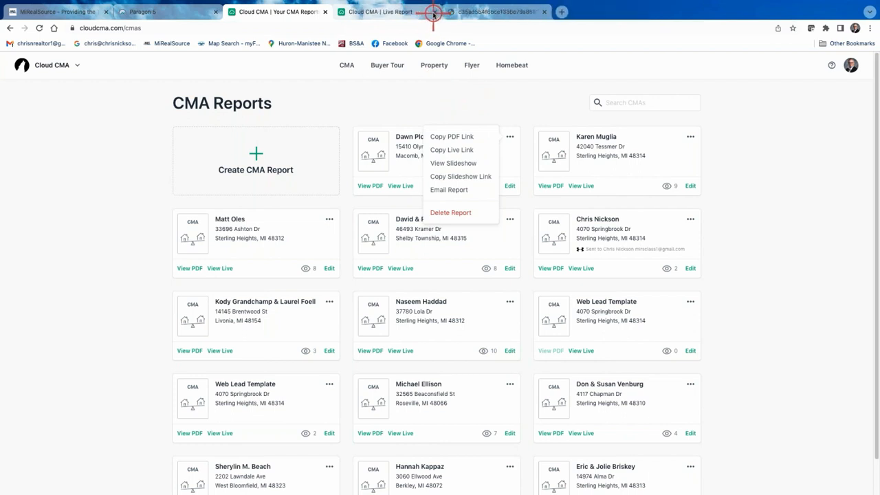
{"action": "left_click", "coordinate": [435, 14]}
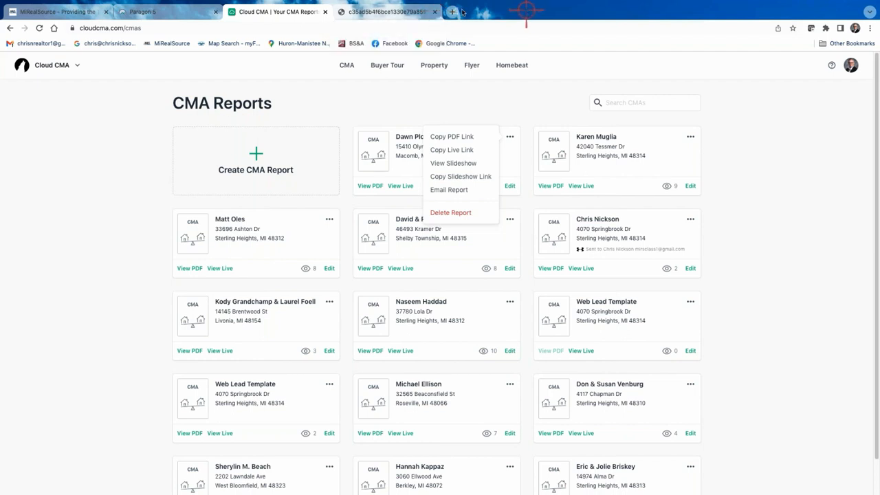
{"action": "left_click", "coordinate": [436, 14]}
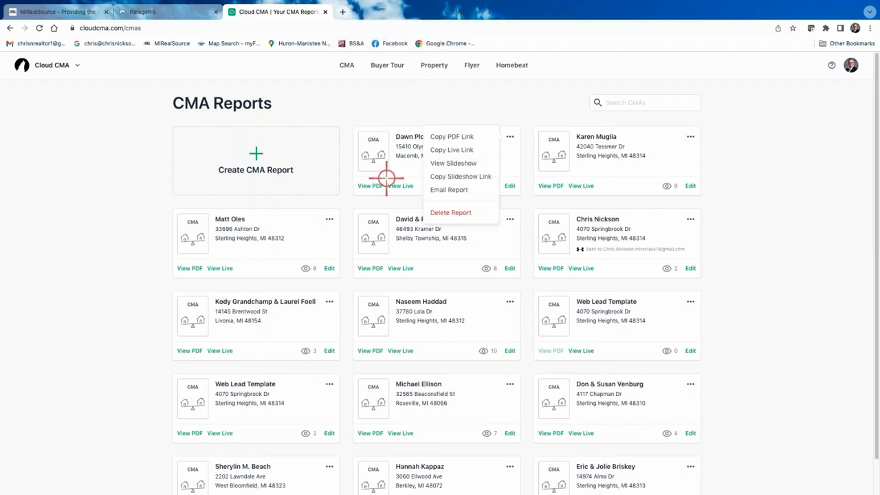
{"action": "left_click", "coordinate": [512, 109]}
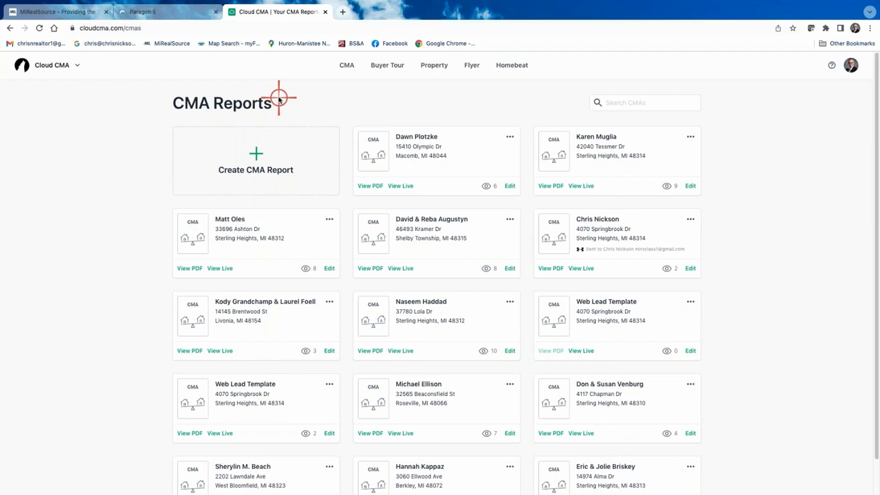
- Send the selected Paragon listings to a new Cloud CMA buyer tour, preview it, then go back unsaved
{"action": "left_click", "coordinate": [388, 66]}
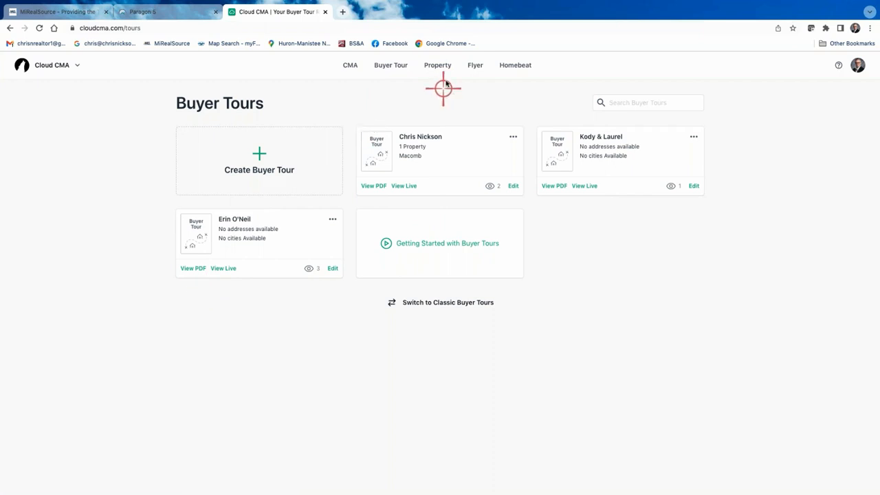
{"action": "left_click", "coordinate": [325, 12]}
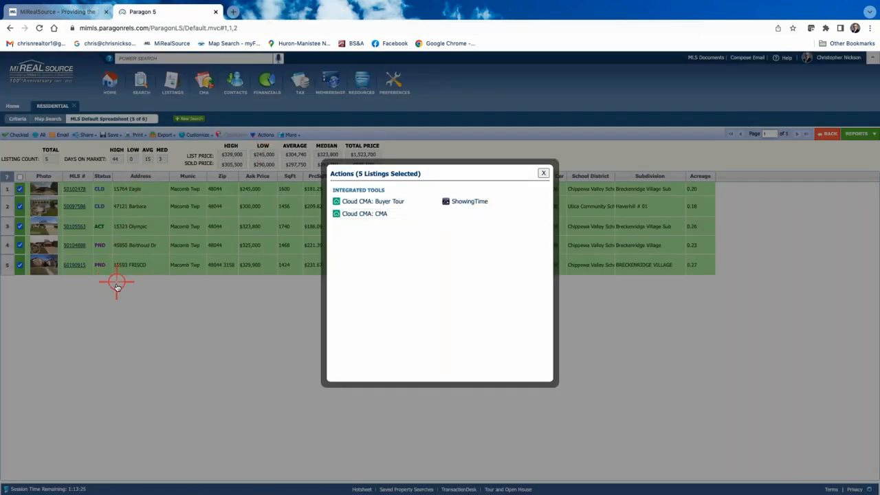
{"action": "left_click", "coordinate": [379, 202]}
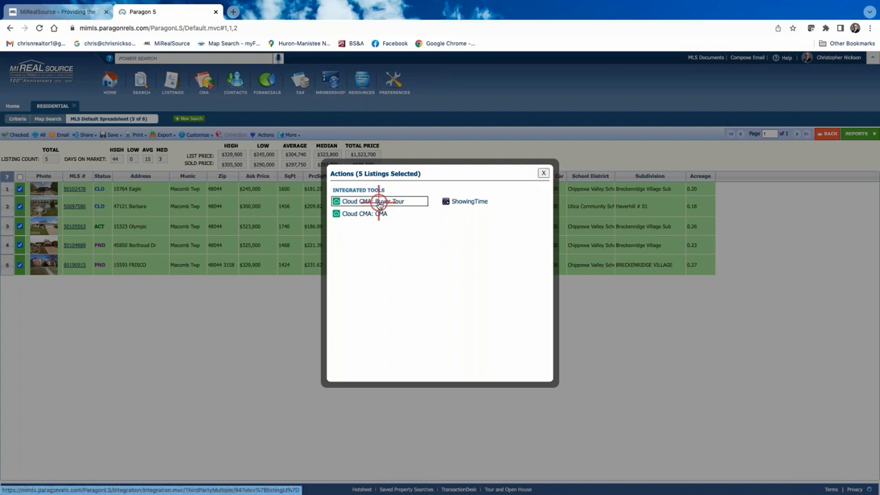
{"action": "left_click", "coordinate": [379, 204]}
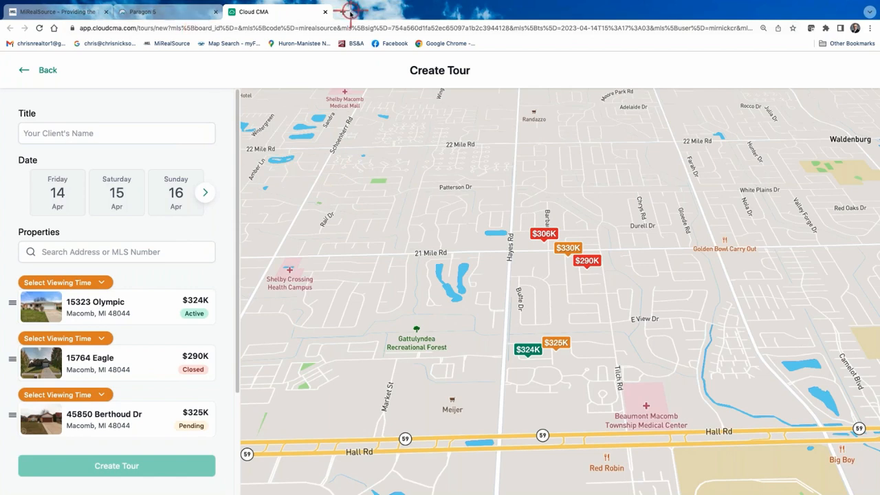
{"action": "left_click", "coordinate": [28, 69]}
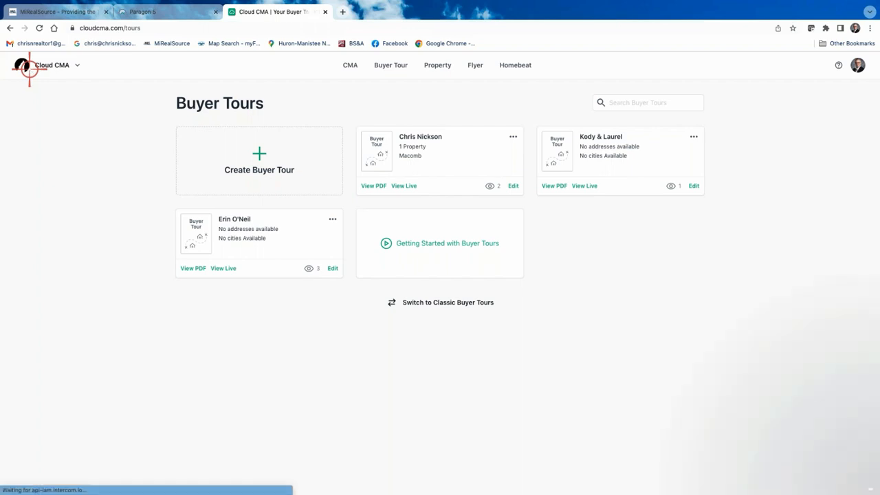
- View the first flyer's PDF, a $275,000 2-bed 2-bath condo, then return to Your Flyers
{"action": "left_click", "coordinate": [474, 68]}
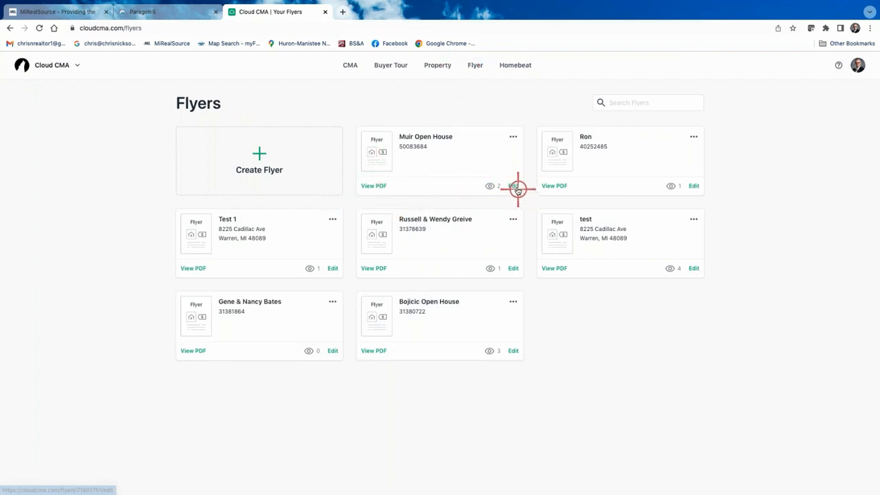
{"action": "left_click", "coordinate": [374, 186]}
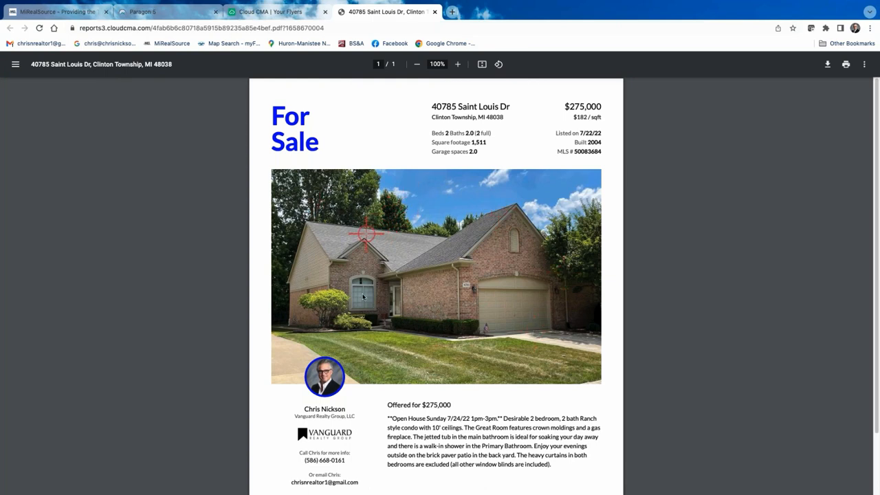
{"action": "scroll", "coordinate": [424, 323], "scroll_direction": "down", "scroll_amount": 1}
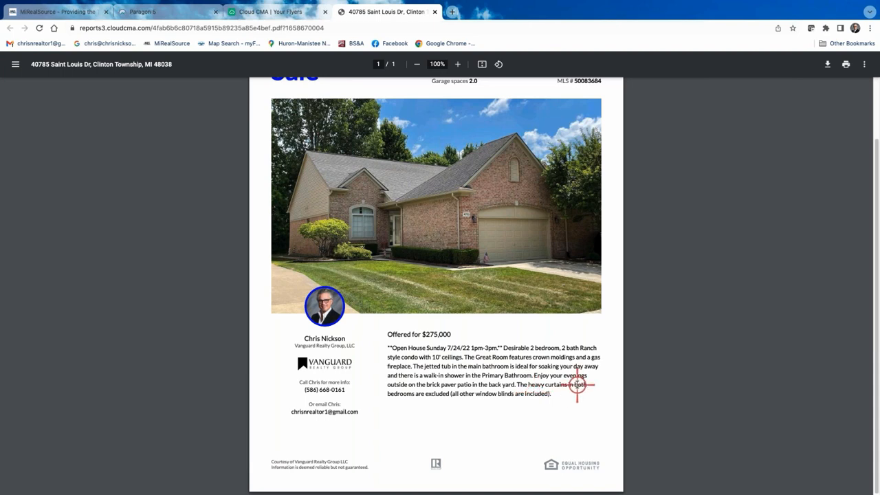
{"action": "scroll", "coordinate": [428, 372], "scroll_direction": "up", "scroll_amount": 1}
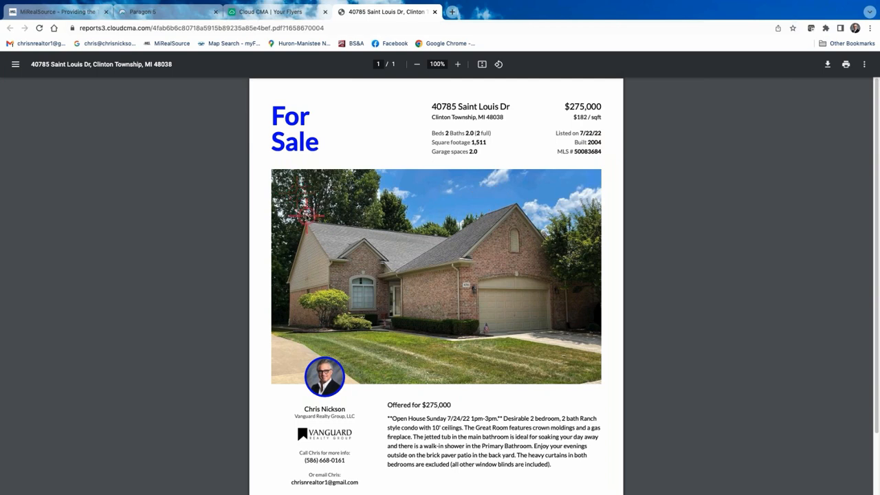
{"action": "scroll", "coordinate": [448, 251], "scroll_direction": "down", "scroll_amount": 1}
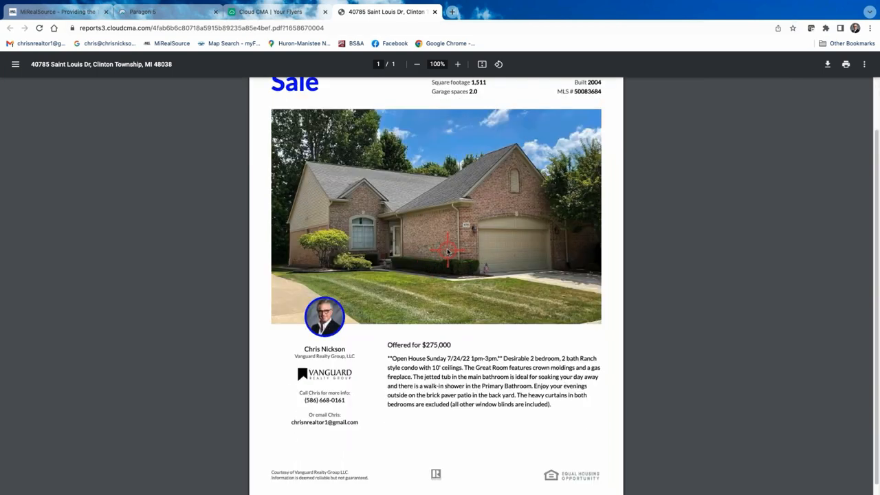
{"action": "scroll", "coordinate": [436, 227], "scroll_direction": "up", "scroll_amount": 1}
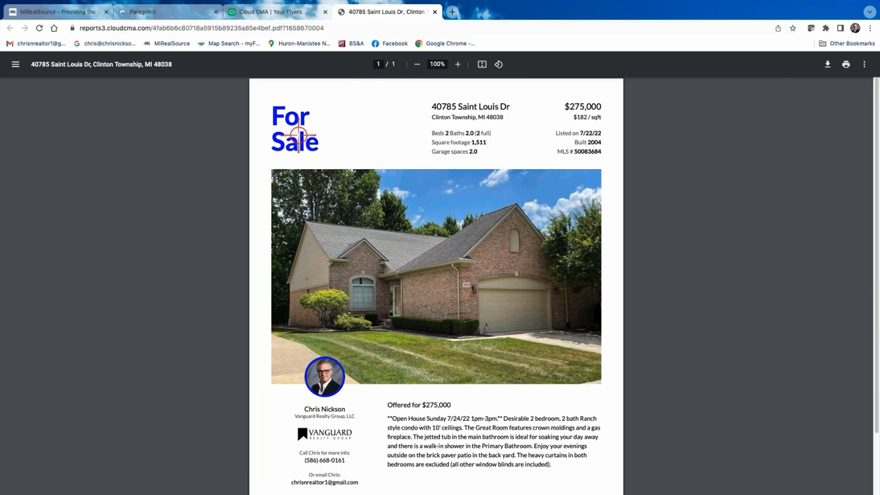
{"action": "left_click", "coordinate": [275, 12]}
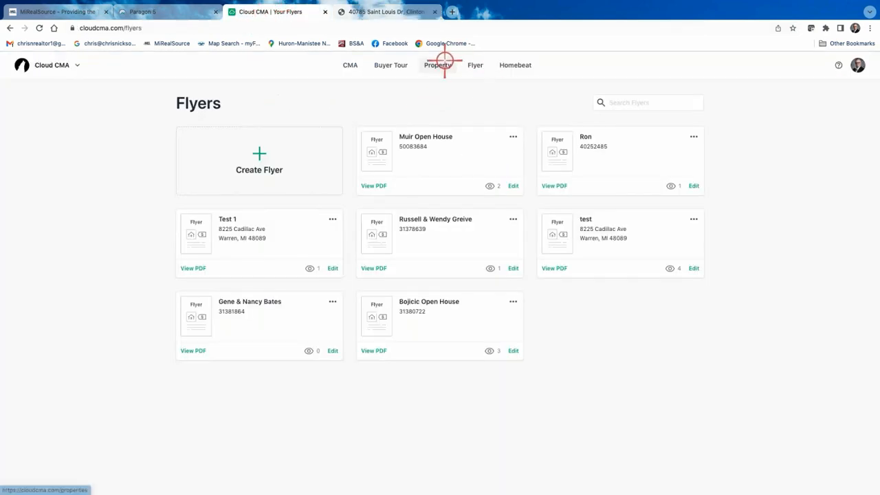
- Start a new flyer from the Flyers page to reach the Criteria step
{"action": "left_click", "coordinate": [261, 155]}
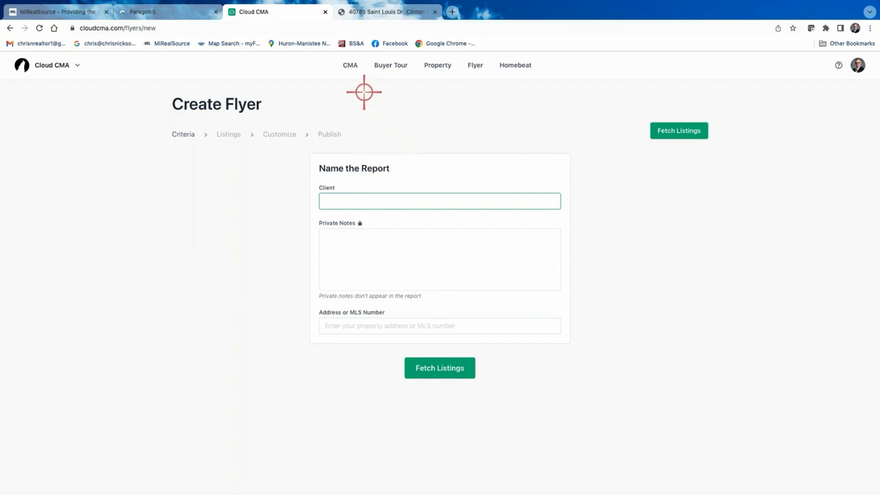
- Close the Actions dialog, glance at the search customization options, and log out of Paragon 5
{"action": "left_click", "coordinate": [163, 12]}
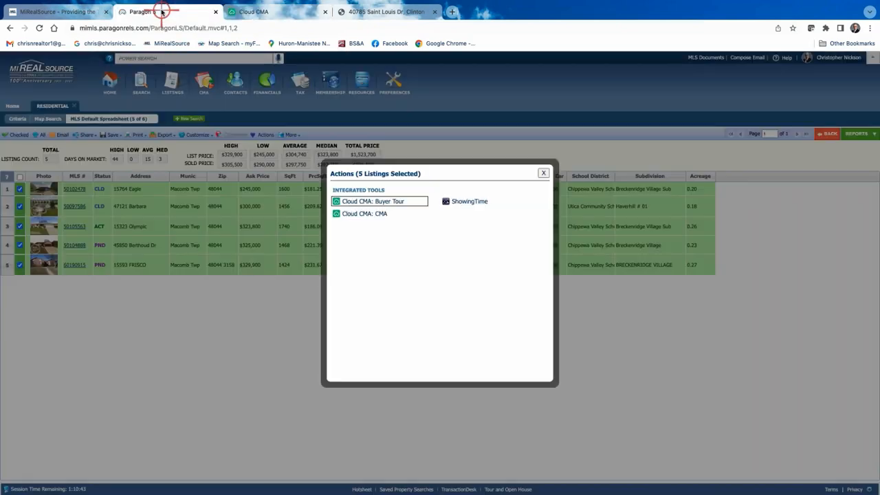
{"action": "left_click", "coordinate": [543, 172]}
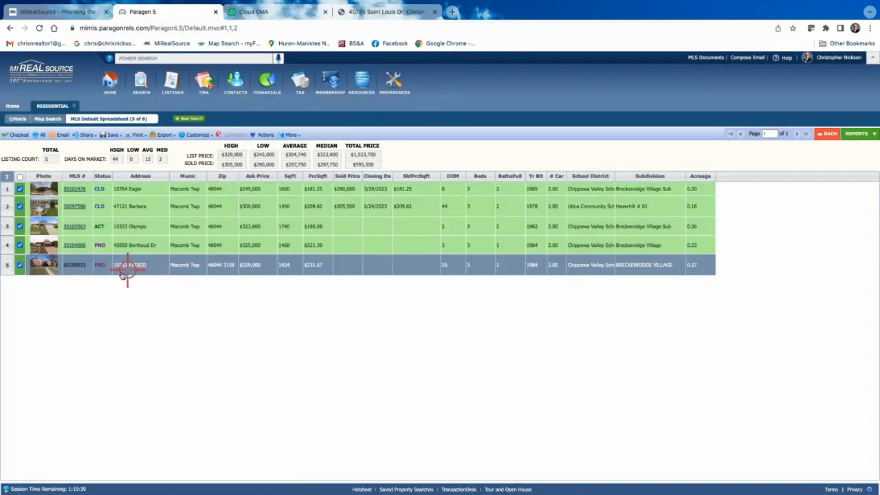
{"action": "left_click", "coordinate": [17, 119]}
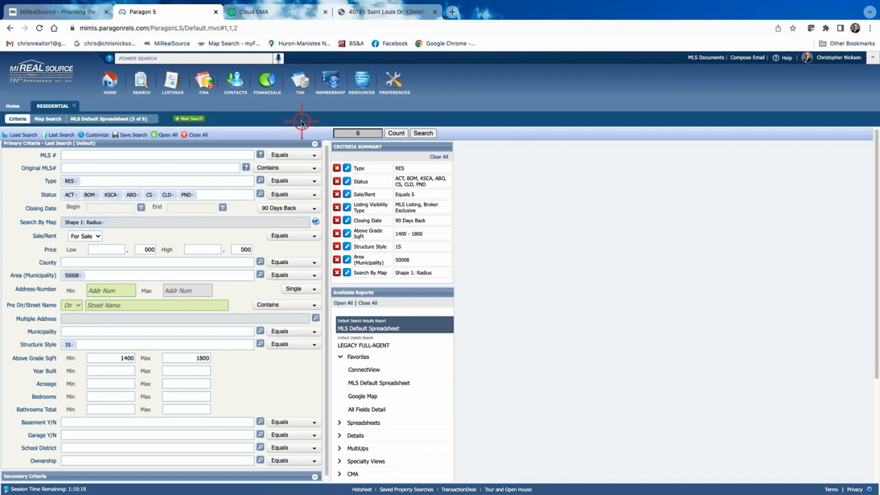
{"action": "left_click", "coordinate": [97, 135]}
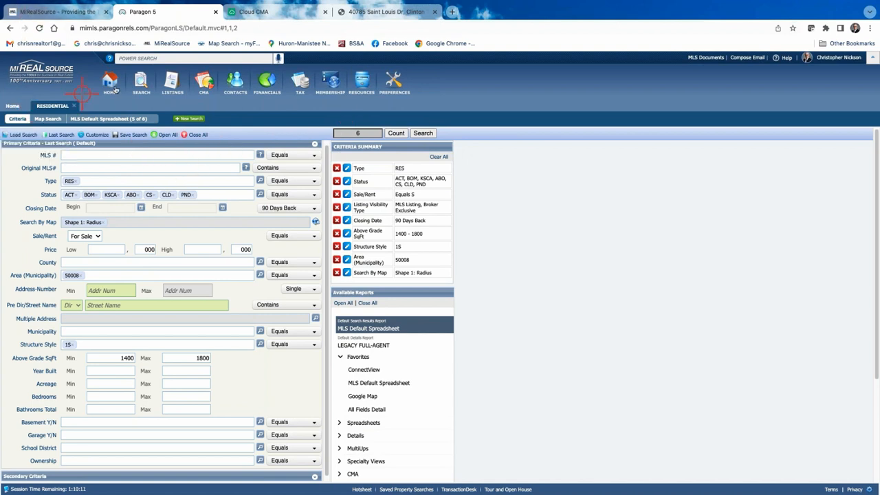
{"action": "left_click", "coordinate": [843, 60]}
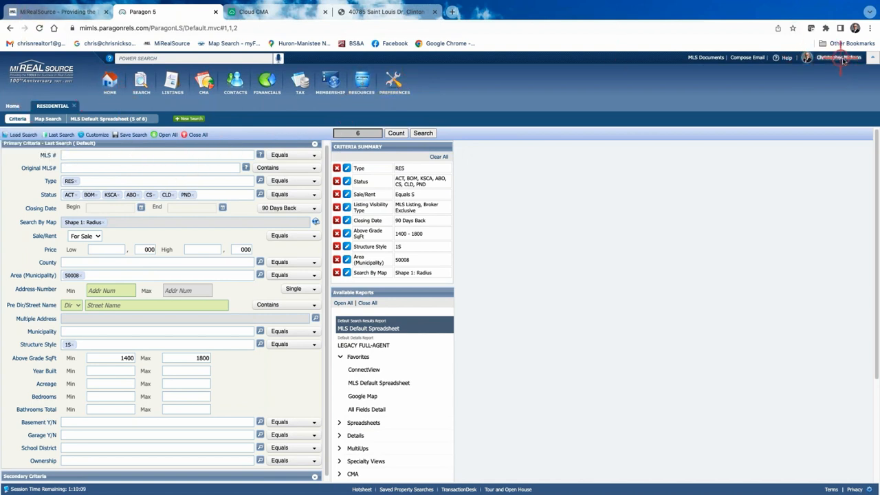
{"action": "left_click", "coordinate": [849, 122]}
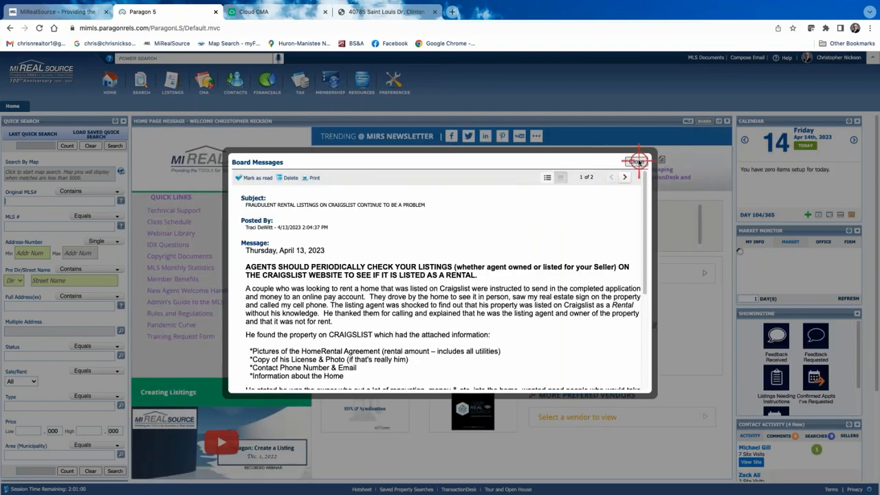
- Dismiss Board Messages and rerun the 10:16 AM residential search (area 50008, 1S, 1400–1800 sqft)
{"action": "left_click", "coordinate": [632, 163]}
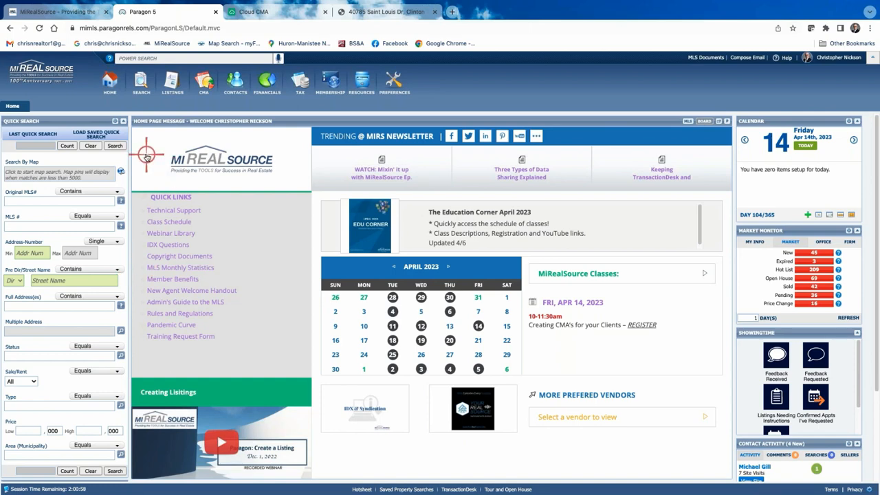
{"action": "left_click", "coordinate": [141, 82]}
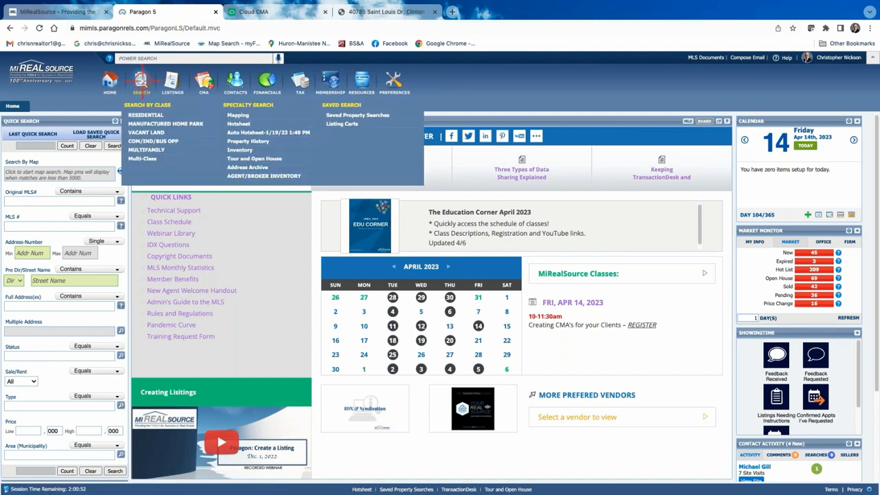
{"action": "left_click", "coordinate": [151, 115]}
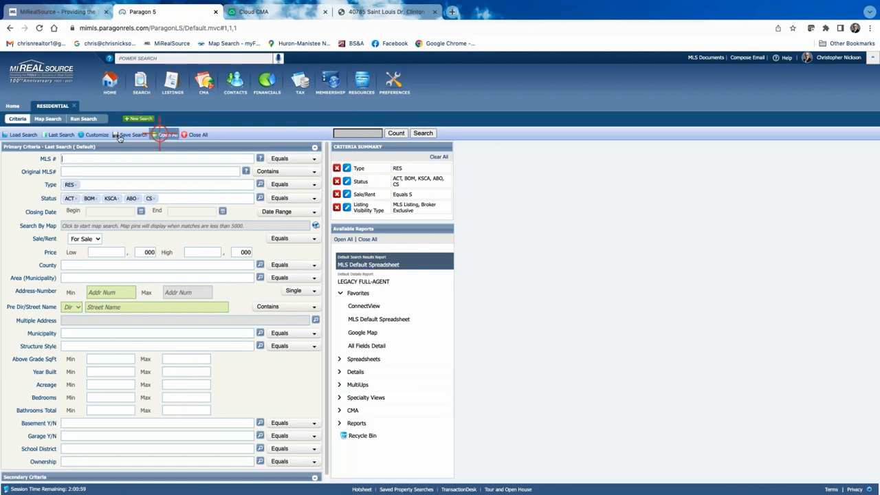
{"action": "left_click", "coordinate": [55, 135]}
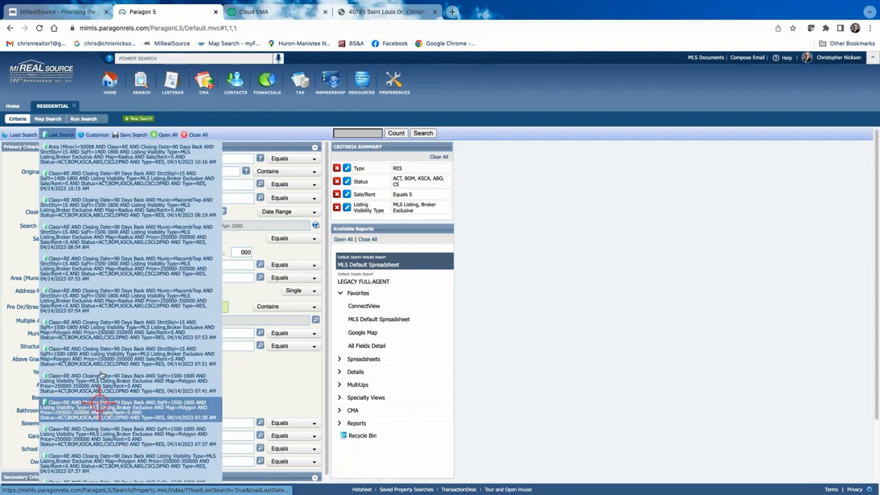
{"action": "left_click", "coordinate": [106, 152]}
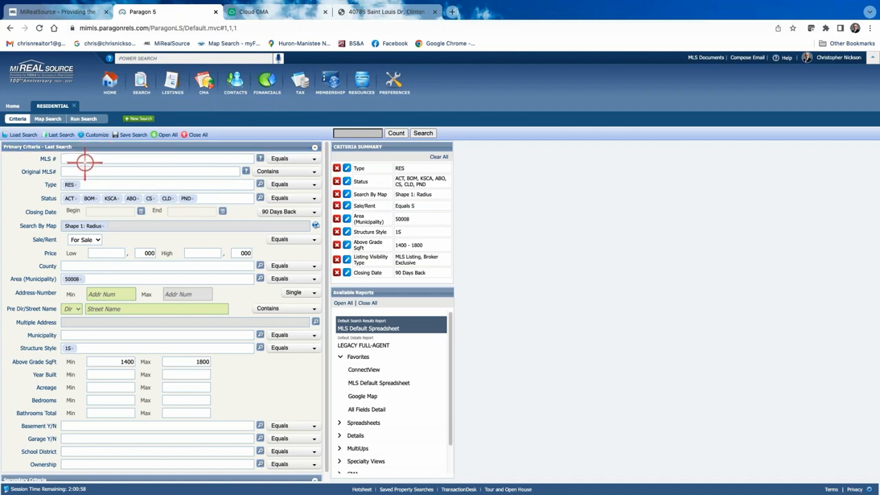
{"action": "left_click", "coordinate": [58, 135]}
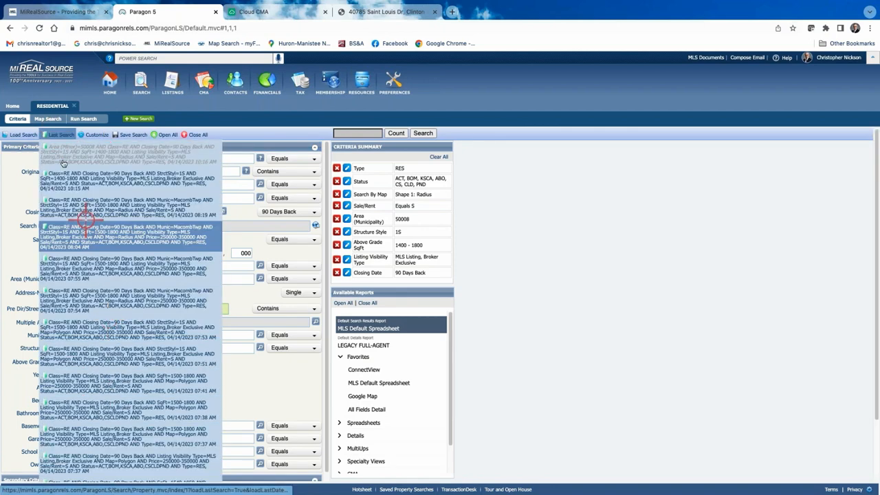
{"action": "left_click", "coordinate": [178, 150]}
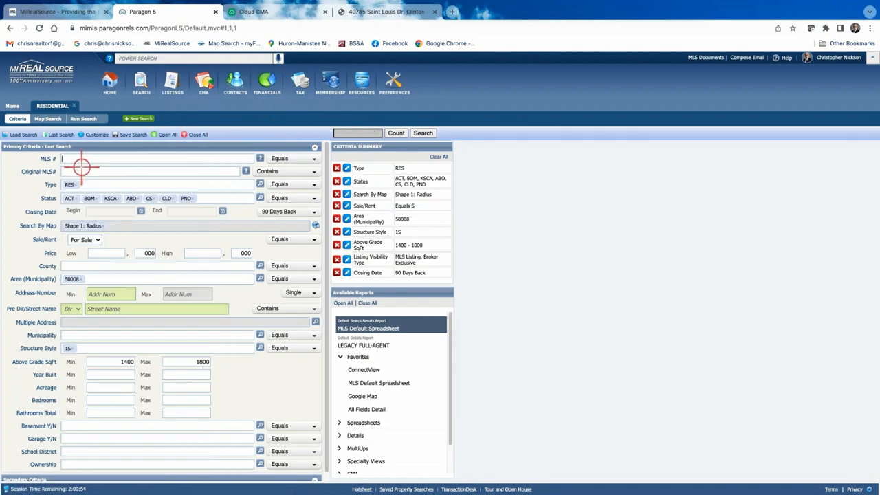
{"action": "left_click", "coordinate": [423, 133]}
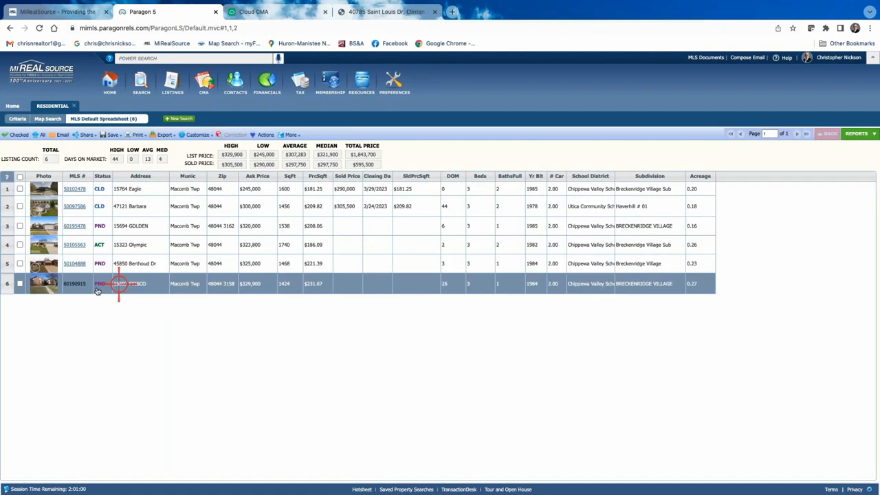
- Check listings 1–4 and 6 and show only the five checked rows
{"action": "left_click", "coordinate": [19, 283]}
{"action": "left_click", "coordinate": [19, 244]}
{"action": "left_click", "coordinate": [19, 226]}
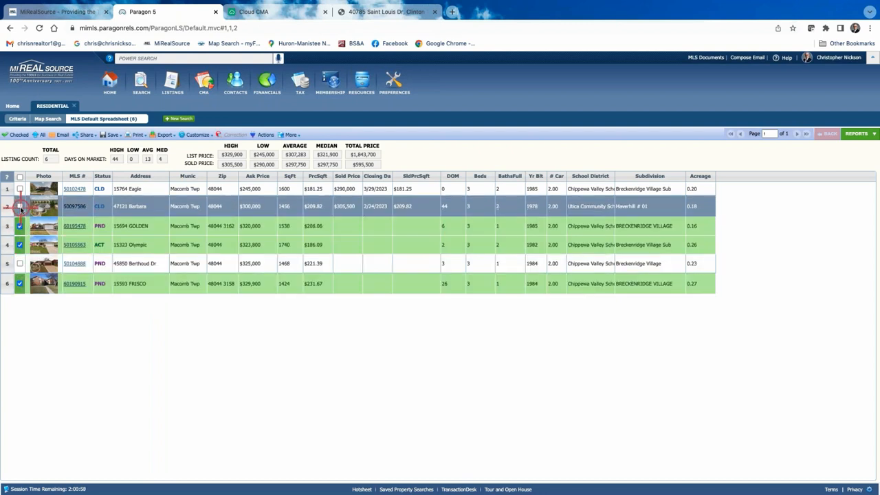
{"action": "left_click", "coordinate": [19, 207]}
{"action": "left_click", "coordinate": [19, 188]}
{"action": "left_click", "coordinate": [17, 135]}
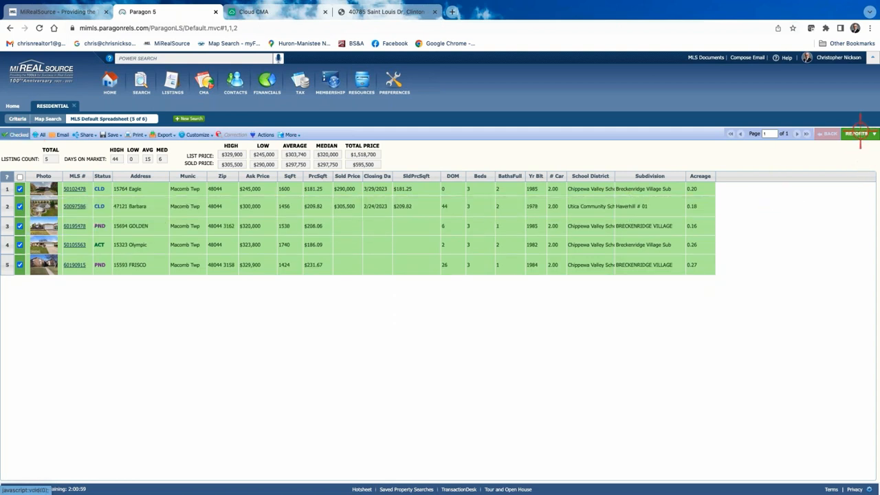
- View the CMA Summary report for the five checked listings
{"action": "left_click", "coordinate": [858, 134]}
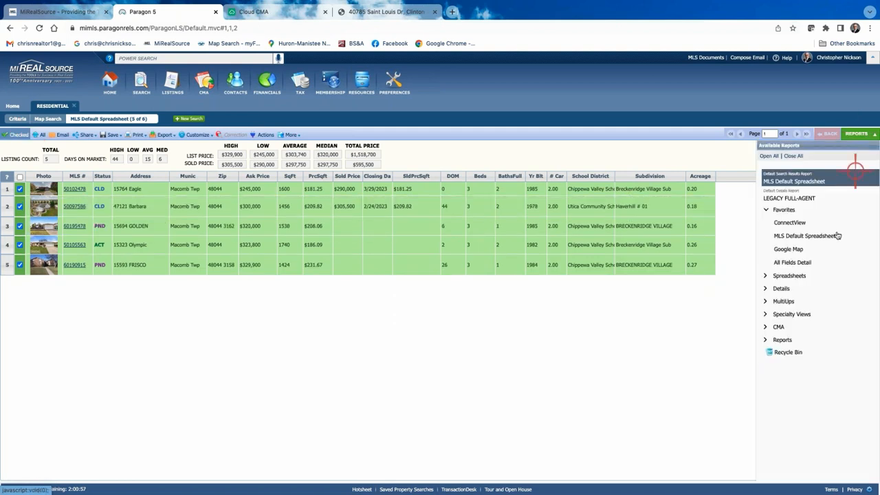
{"action": "left_click", "coordinate": [784, 327]}
{"action": "left_click", "coordinate": [787, 354]}
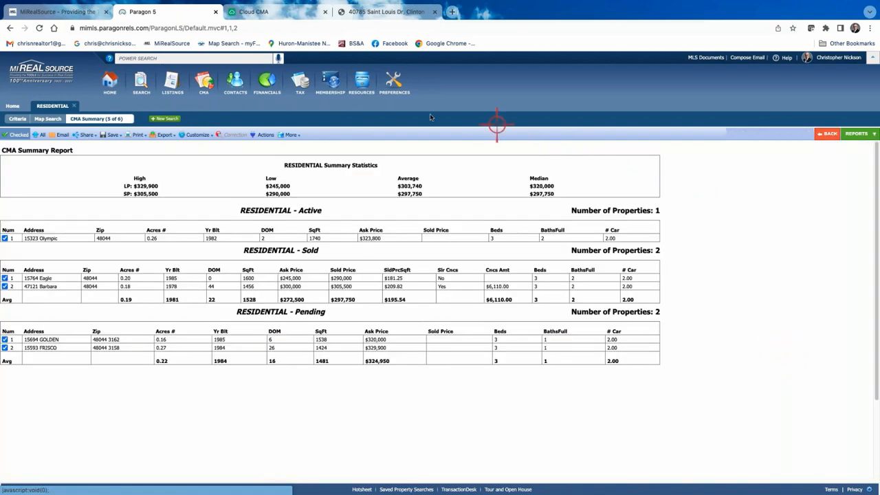
- Return to the default spreadsheet and send the five listings to Cloud CMA: CMA
{"action": "left_click", "coordinate": [264, 135]}
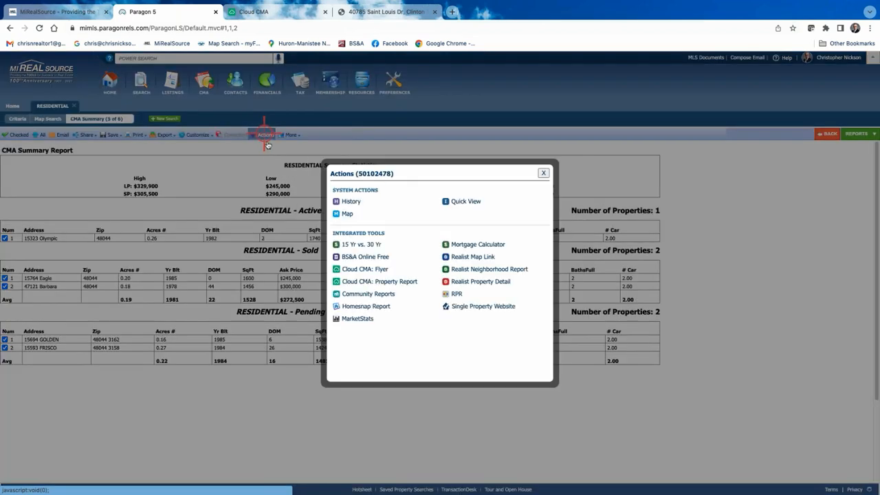
{"action": "left_click", "coordinate": [544, 172]}
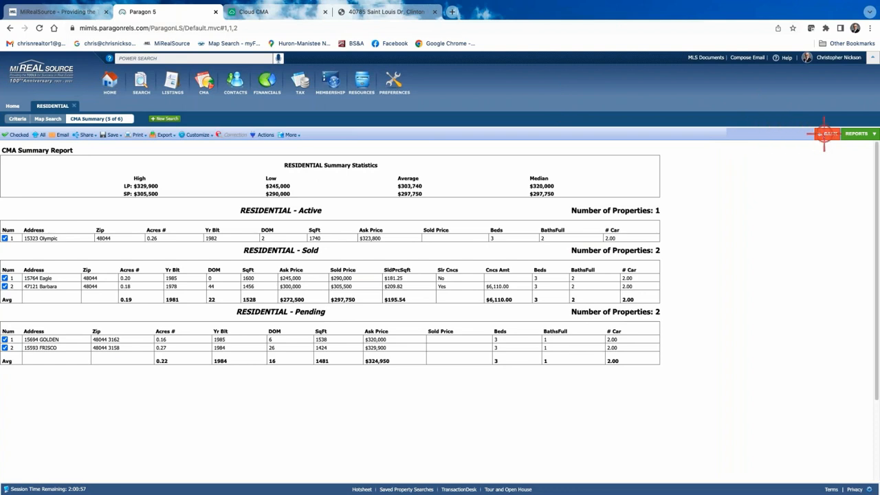
{"action": "left_click", "coordinate": [859, 133]}
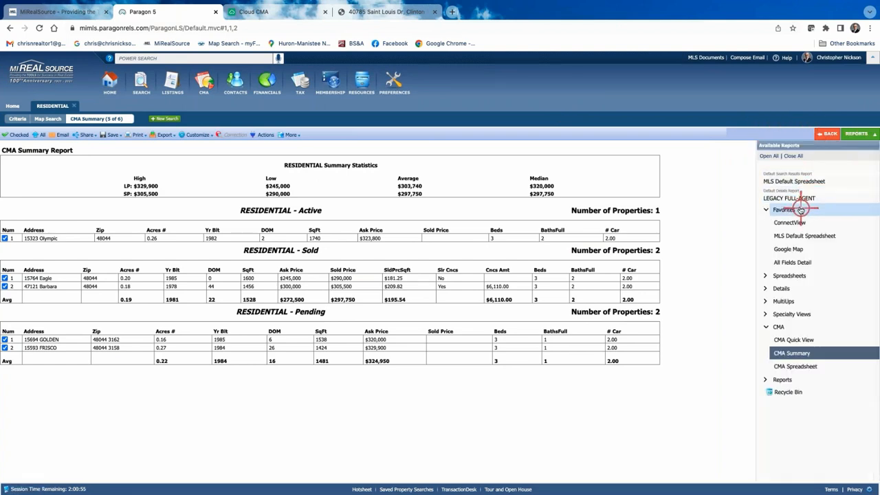
{"action": "left_click", "coordinate": [798, 180]}
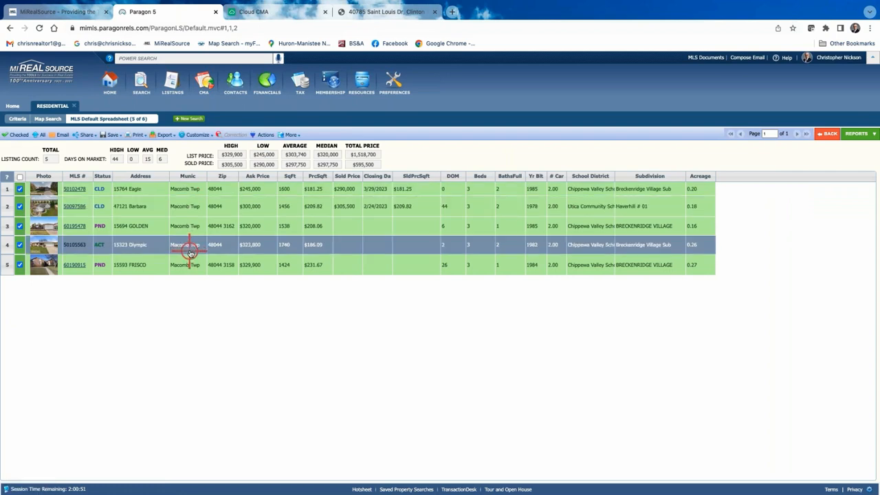
{"action": "left_click", "coordinate": [262, 136]}
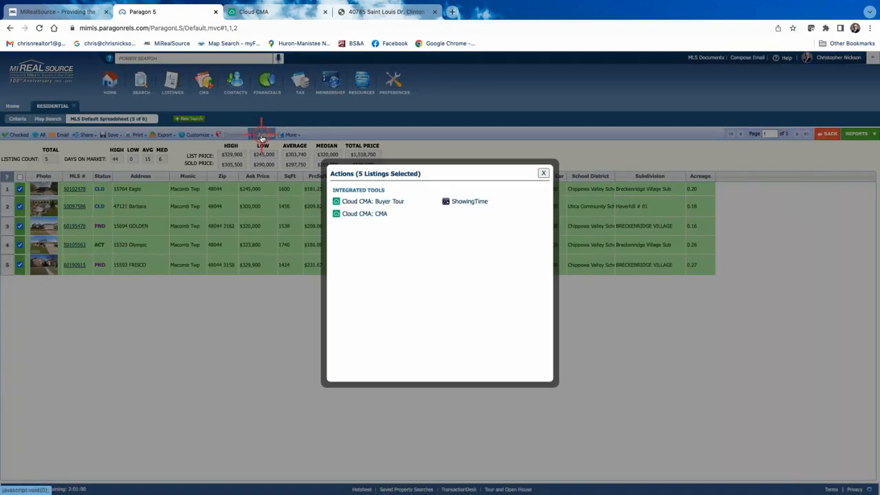
{"action": "left_click", "coordinate": [375, 215]}
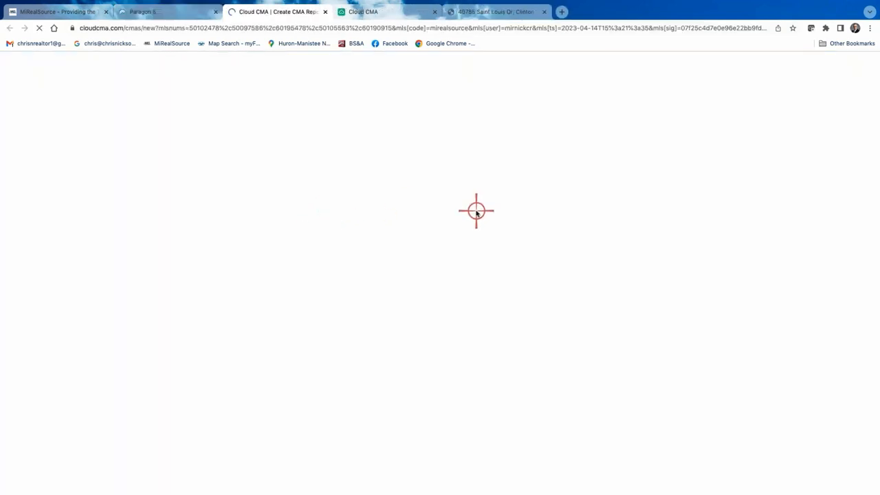
- Close both Cloud CMA tabs, the flyer tab and the Actions dialog in Paragon
{"action": "left_click", "coordinate": [191, 13]}
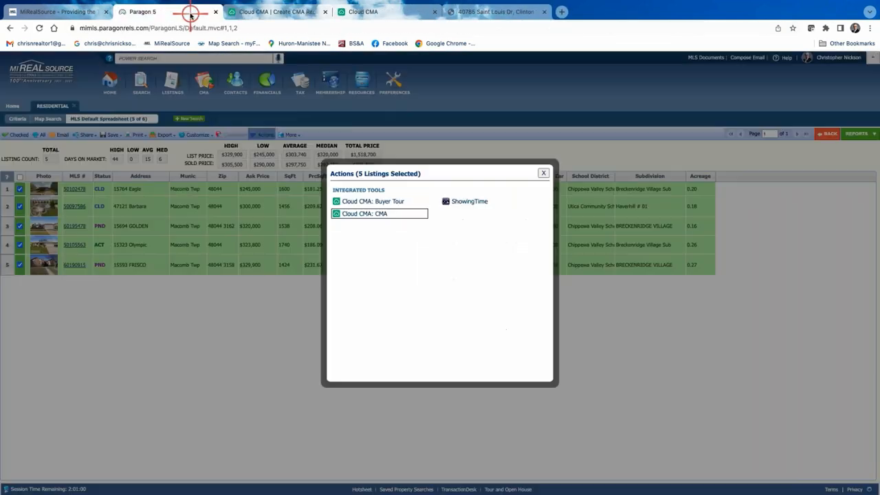
{"action": "left_click", "coordinate": [327, 13]}
{"action": "left_click", "coordinate": [329, 13]}
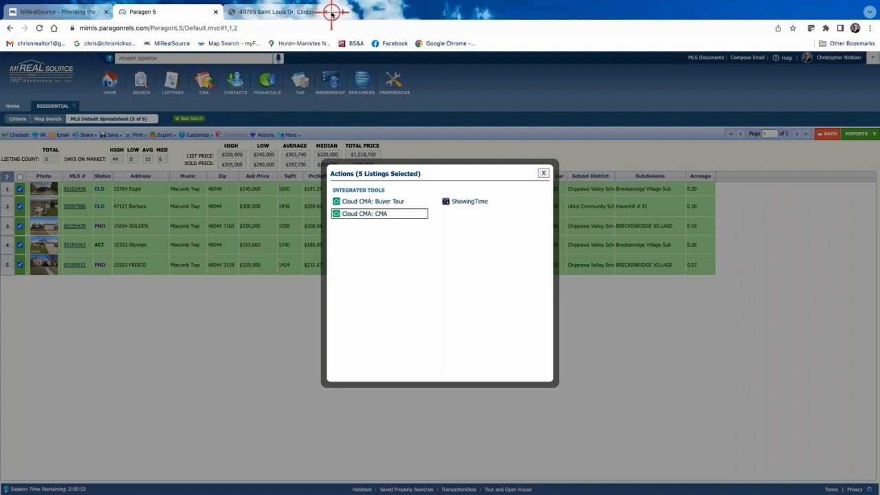
{"action": "left_click", "coordinate": [335, 13]}
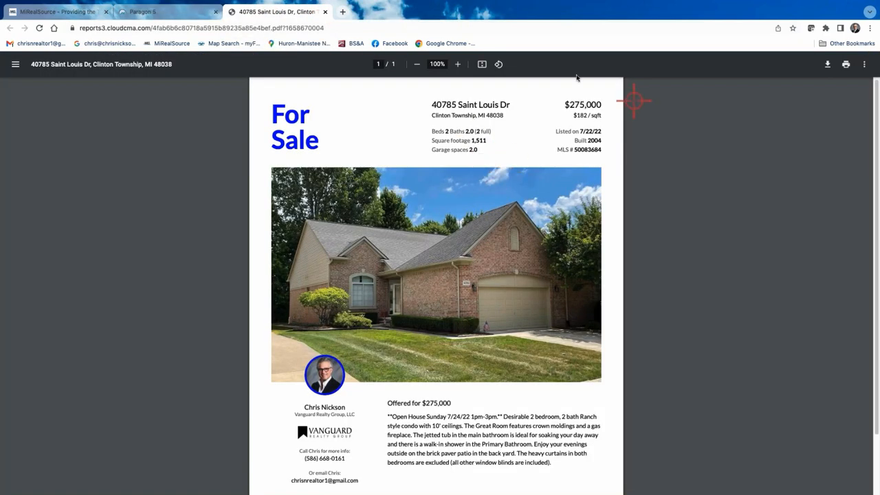
{"action": "left_click", "coordinate": [323, 12]}
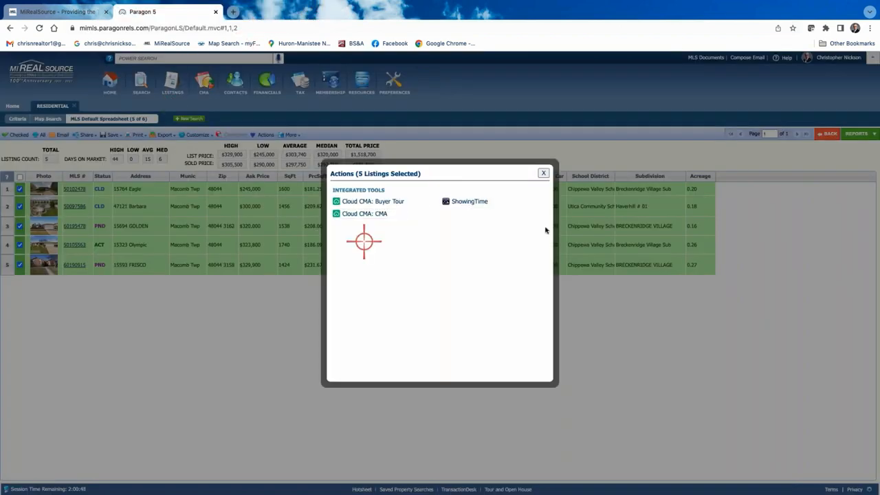
{"action": "left_click", "coordinate": [544, 173]}
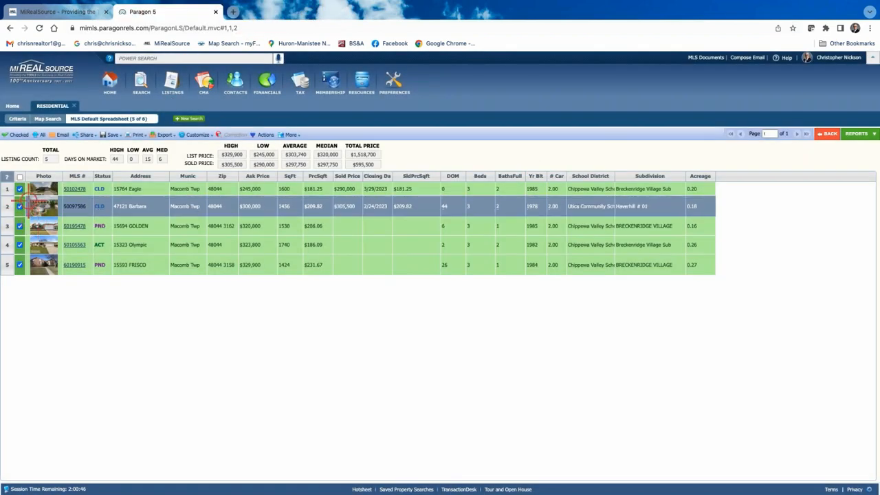
- Launch Cloud CMA from Paragon's CMA menu, then return to the five-listing spreadsheet
{"action": "left_click", "coordinate": [203, 84]}
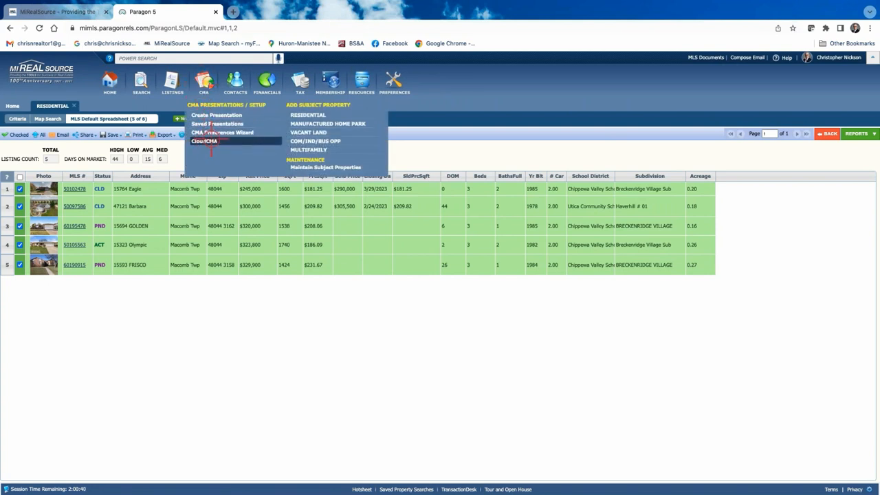
{"action": "left_click", "coordinate": [361, 81]}
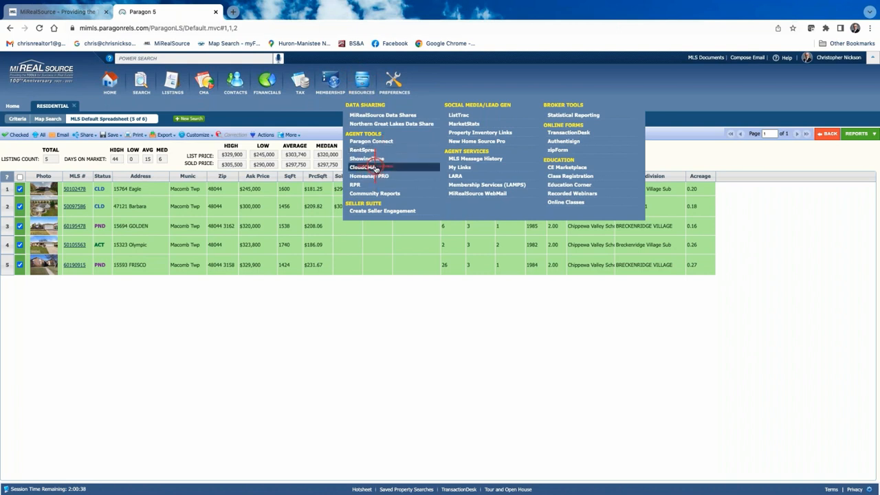
{"action": "left_click", "coordinate": [204, 83]}
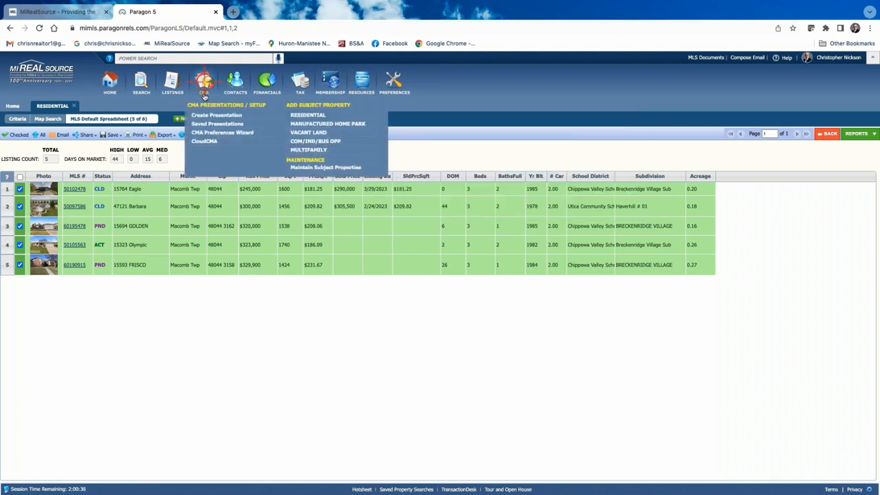
{"action": "left_click", "coordinate": [204, 142]}
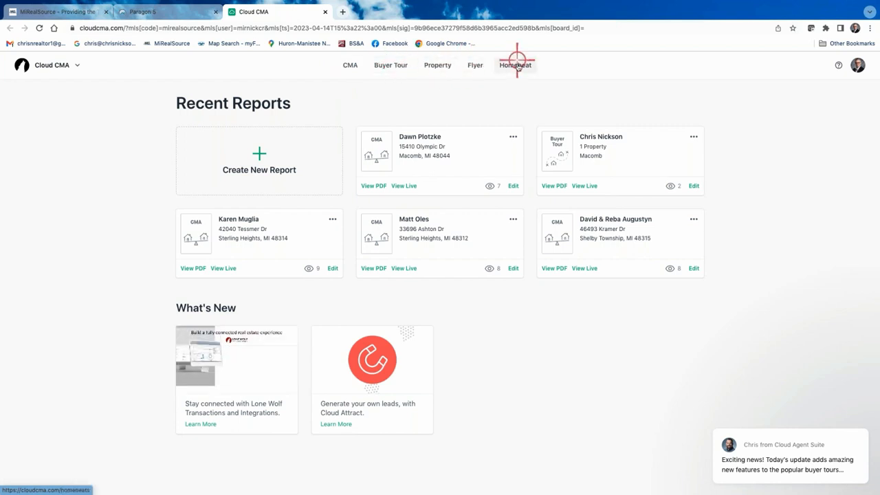
{"action": "left_click", "coordinate": [182, 15]}
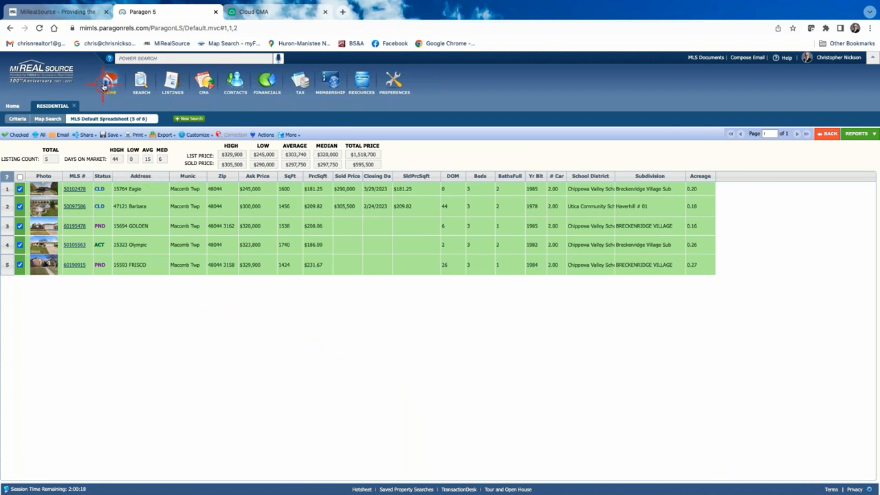
- Go to the Paragon home page and open the MIRealSourceMedia YouTube channel from the newsletter bar
{"action": "left_click", "coordinate": [107, 83]}
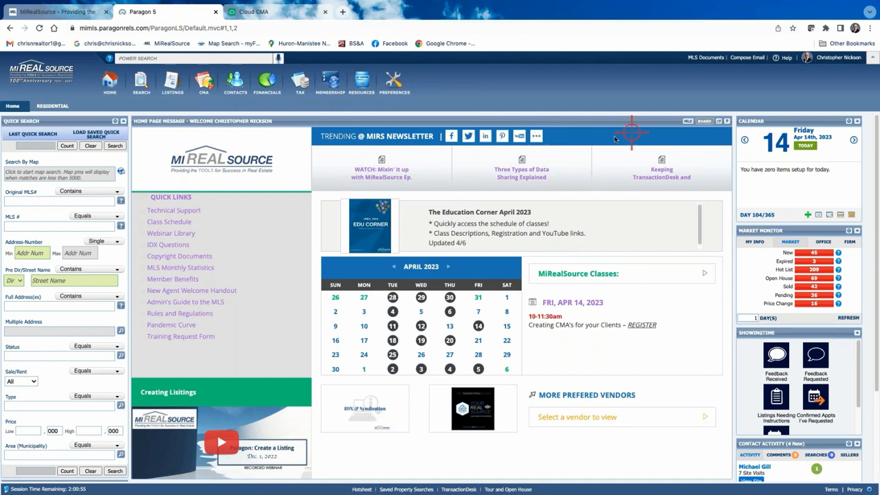
{"action": "mouse_move", "coordinate": [522, 150]}
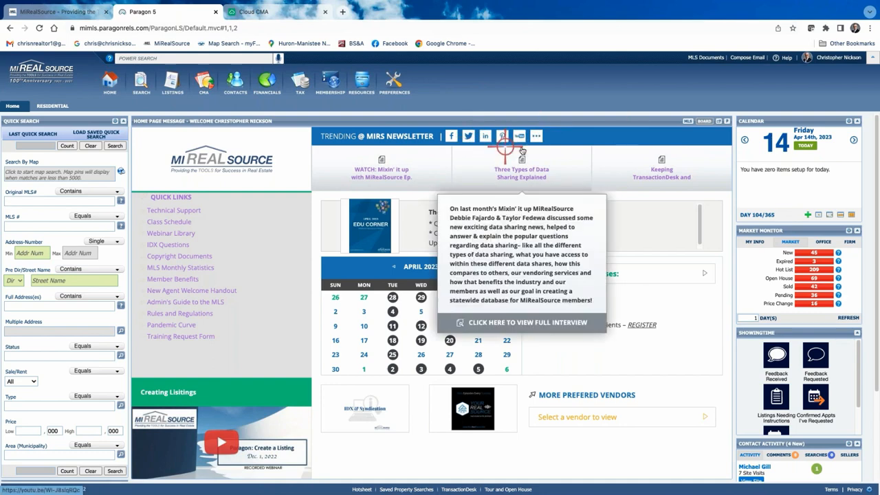
{"action": "left_click", "coordinate": [521, 136]}
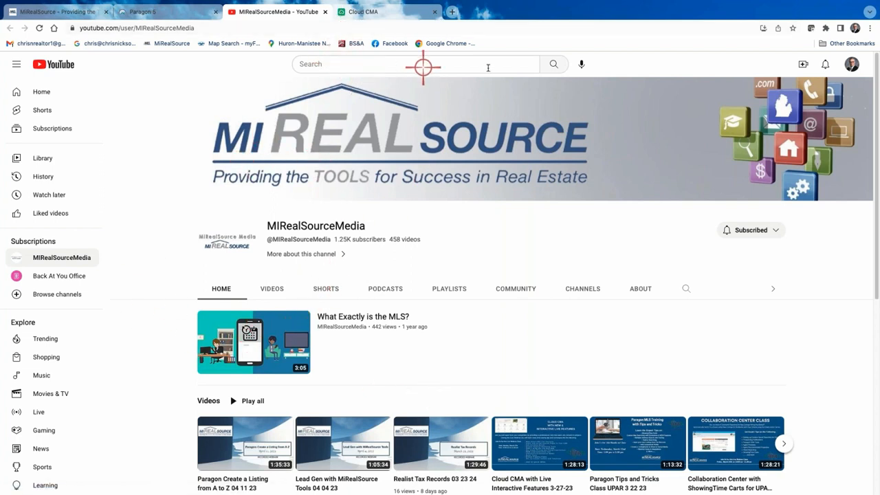
- Search the channel's videos for 'Cma' and skim the results
{"action": "left_click", "coordinate": [687, 289]}
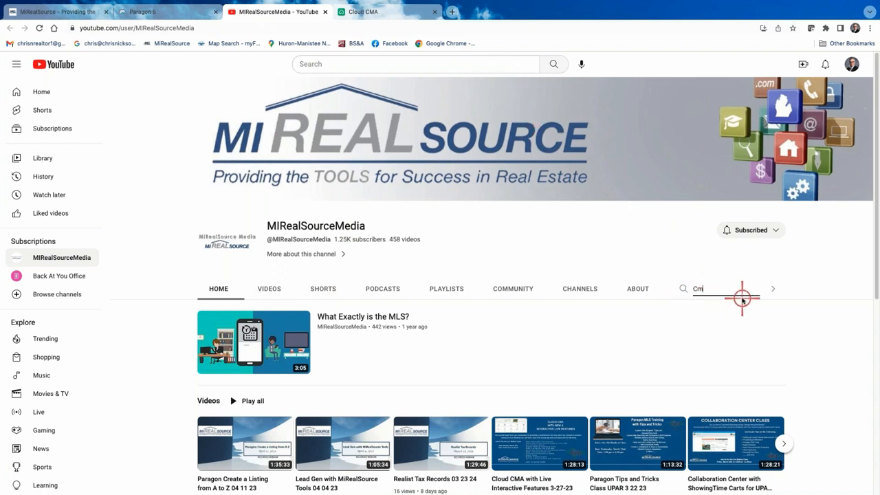
{"action": "type", "text": "Cma"}
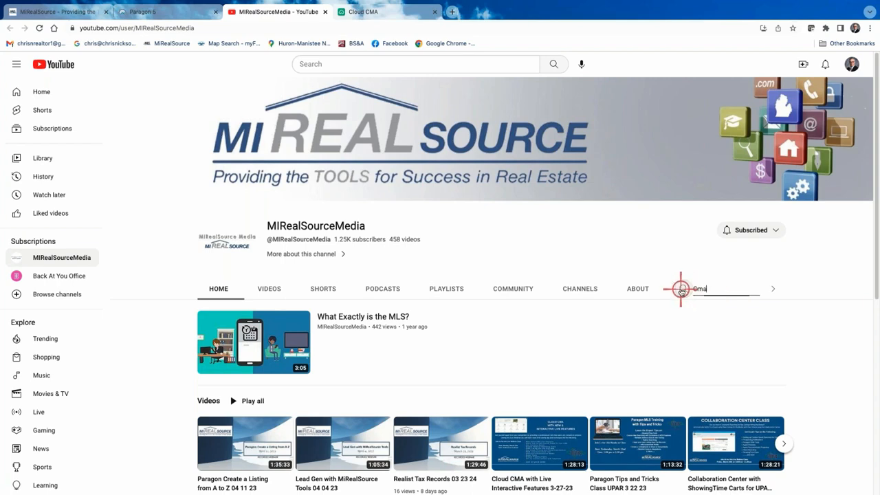
{"action": "key", "text": "Return"}
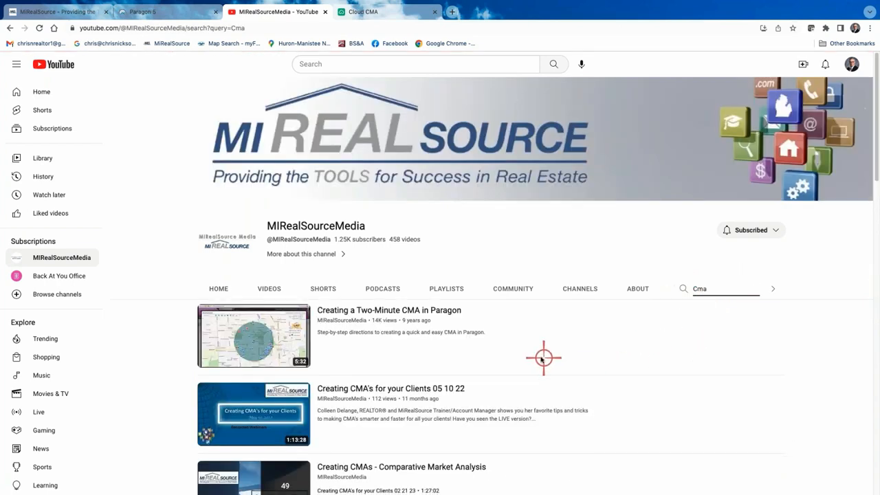
{"action": "scroll", "coordinate": [526, 344], "scroll_direction": "down", "scroll_amount": 5}
{"action": "scroll", "coordinate": [458, 385], "scroll_direction": "up", "scroll_amount": 5}
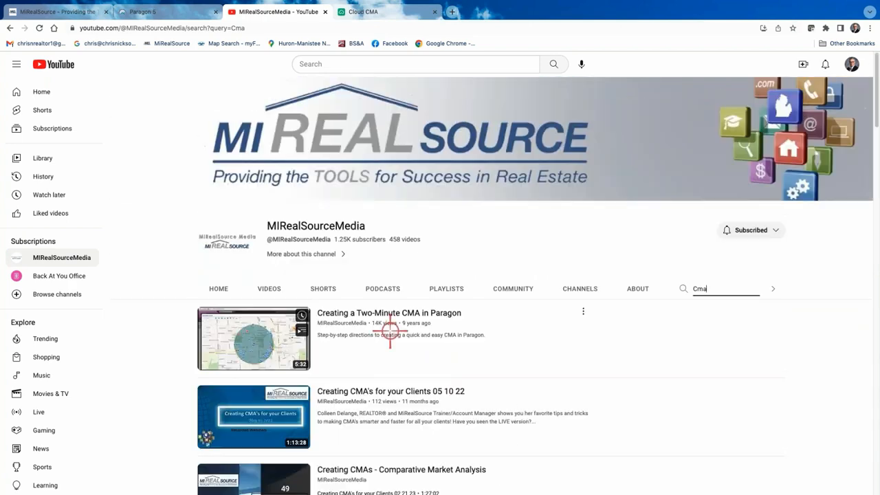
- Browse the MIRealSourceMedia channel home page
{"action": "left_click", "coordinate": [219, 289]}
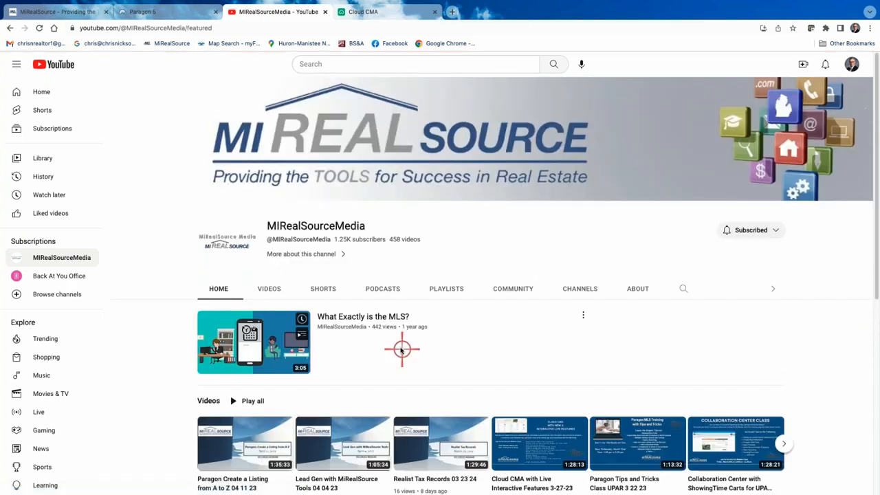
{"action": "scroll", "coordinate": [385, 364], "scroll_direction": "down", "scroll_amount": 3}
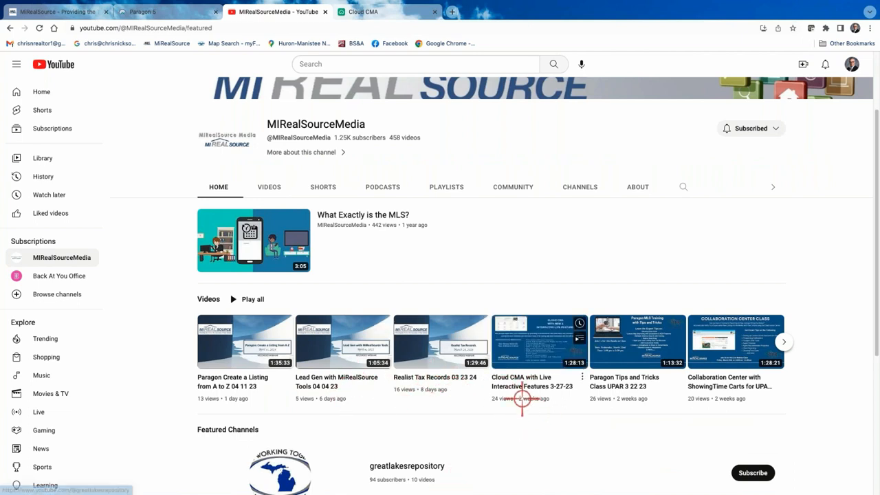
{"action": "scroll", "coordinate": [517, 403], "scroll_direction": "down", "scroll_amount": 3}
{"action": "scroll", "coordinate": [517, 404], "scroll_direction": "up", "scroll_amount": 4}
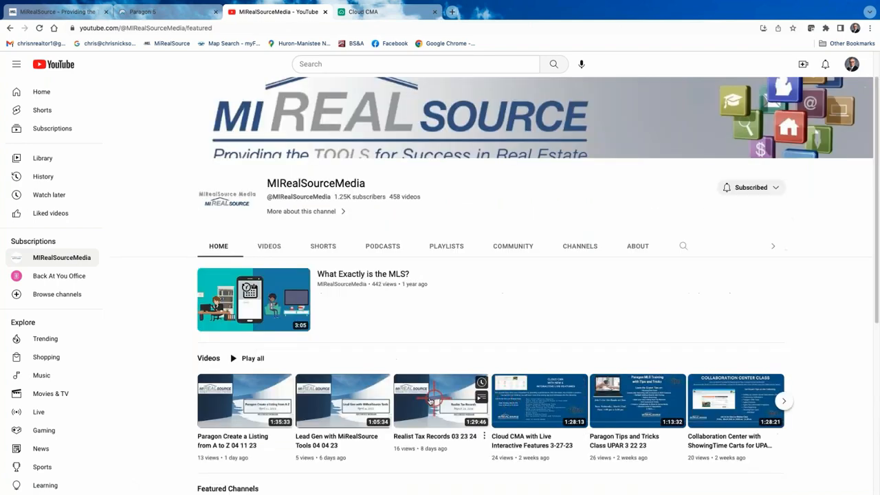
- Scroll through the channel's Videos list of latest uploads
{"action": "left_click", "coordinate": [269, 247]}
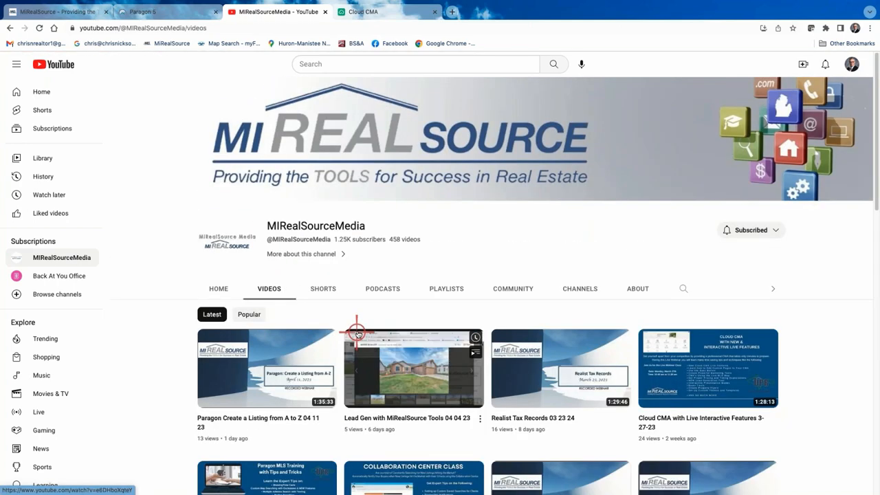
{"action": "scroll", "coordinate": [344, 337], "scroll_direction": "down", "scroll_amount": 2}
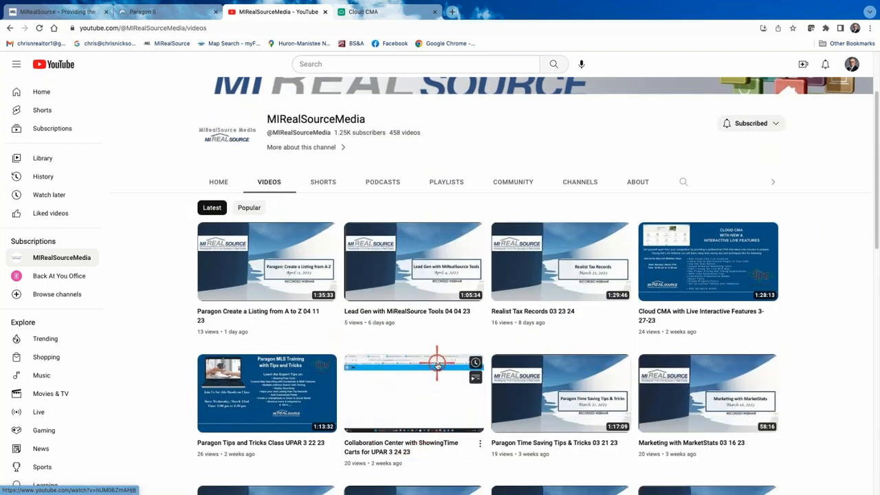
{"action": "scroll", "coordinate": [438, 378], "scroll_direction": "down", "scroll_amount": 3}
{"action": "scroll", "coordinate": [438, 368], "scroll_direction": "down", "scroll_amount": 1}
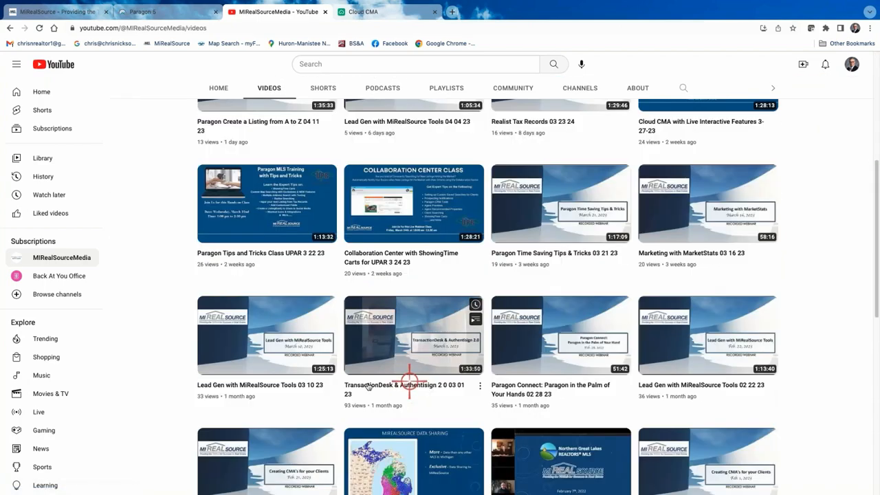
{"action": "scroll", "coordinate": [386, 389], "scroll_direction": "down", "scroll_amount": 9}
{"action": "scroll", "coordinate": [409, 385], "scroll_direction": "down", "scroll_amount": 7}
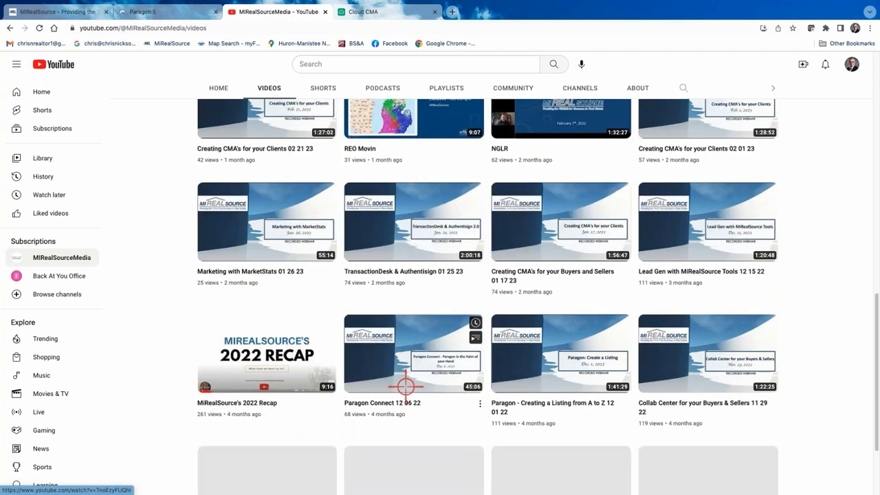
{"action": "mouse_move", "coordinate": [576, 178]}
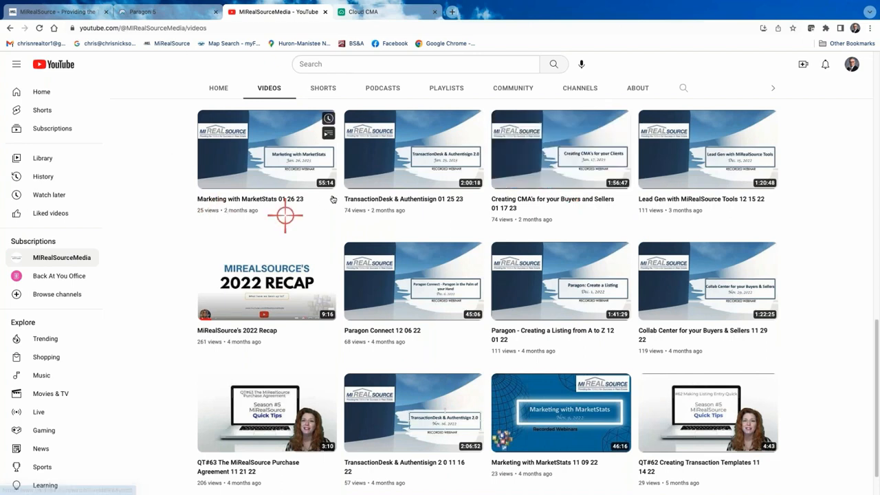
{"action": "scroll", "coordinate": [371, 198], "scroll_direction": "up", "scroll_amount": 5}
{"action": "scroll", "coordinate": [372, 198], "scroll_direction": "up", "scroll_amount": 6}
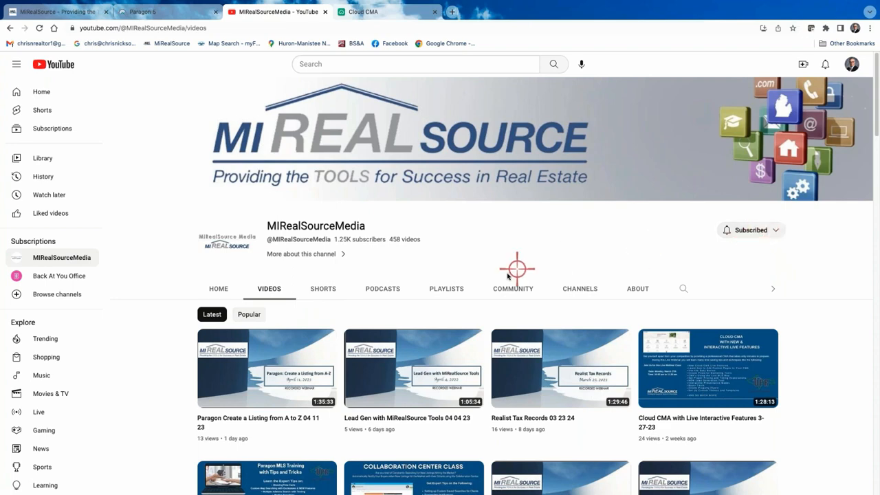
- Return to the Paragon 5 tab and open the MLS Documents library
{"action": "left_click", "coordinate": [186, 13]}
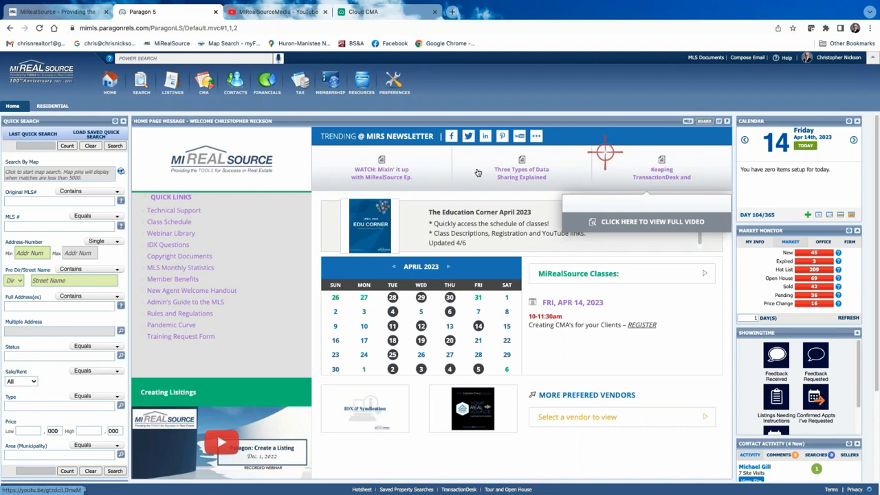
{"action": "mouse_move", "coordinate": [522, 173]}
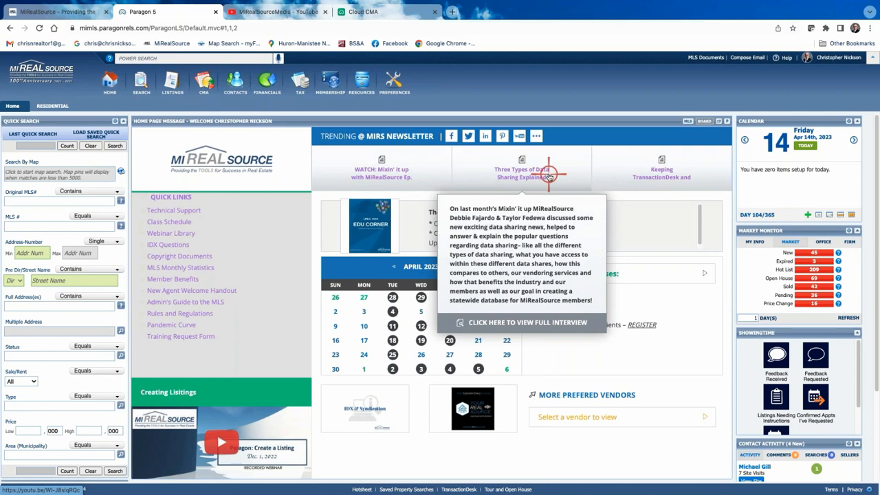
{"action": "mouse_move", "coordinate": [664, 193]}
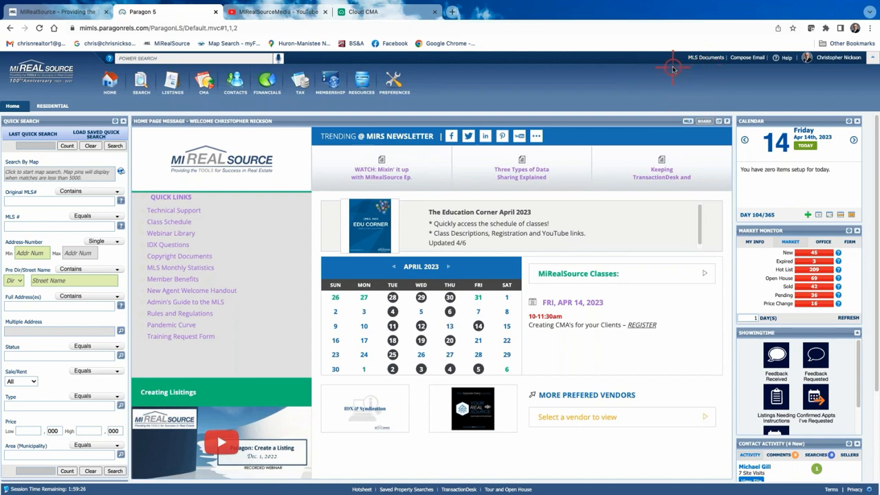
{"action": "left_click", "coordinate": [706, 58]}
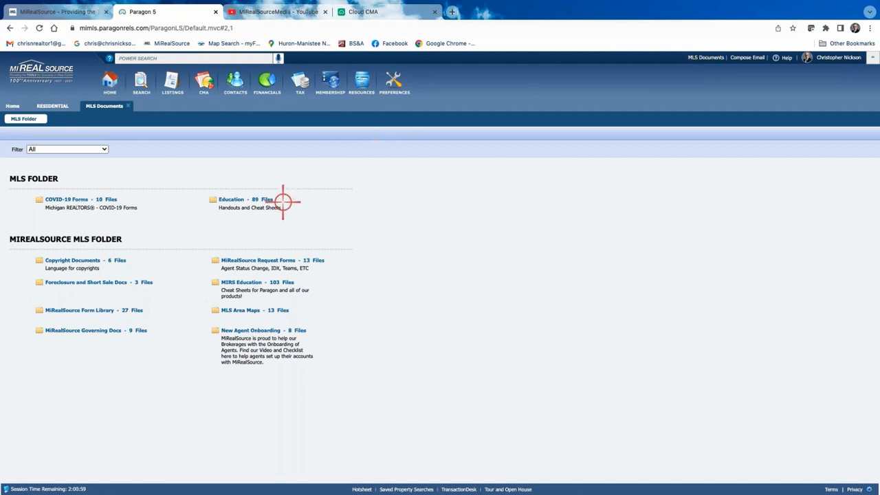
- In MIRS Education, filter documents by 'cma' and open Cloud CMA Handout SHORT 01 15 19.pdf
{"action": "left_click", "coordinate": [250, 282]}
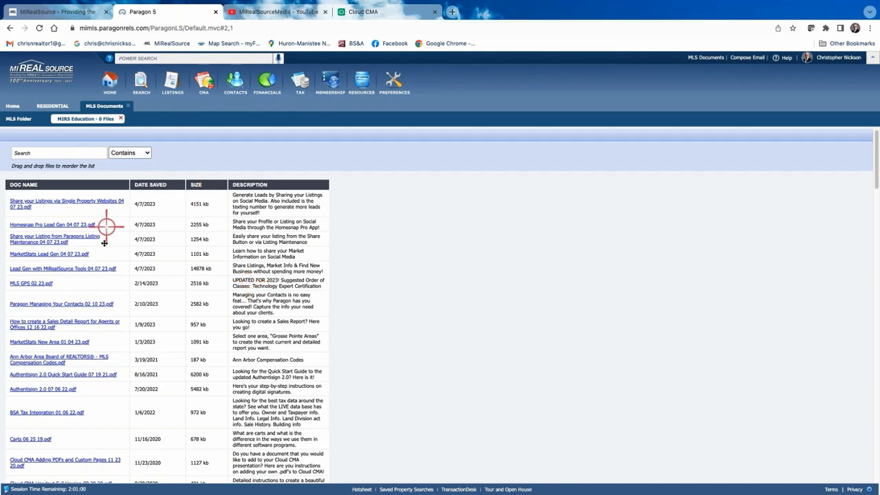
{"action": "scroll", "coordinate": [94, 295], "scroll_direction": "down", "scroll_amount": 3}
{"action": "scroll", "coordinate": [77, 353], "scroll_direction": "down", "scroll_amount": 12}
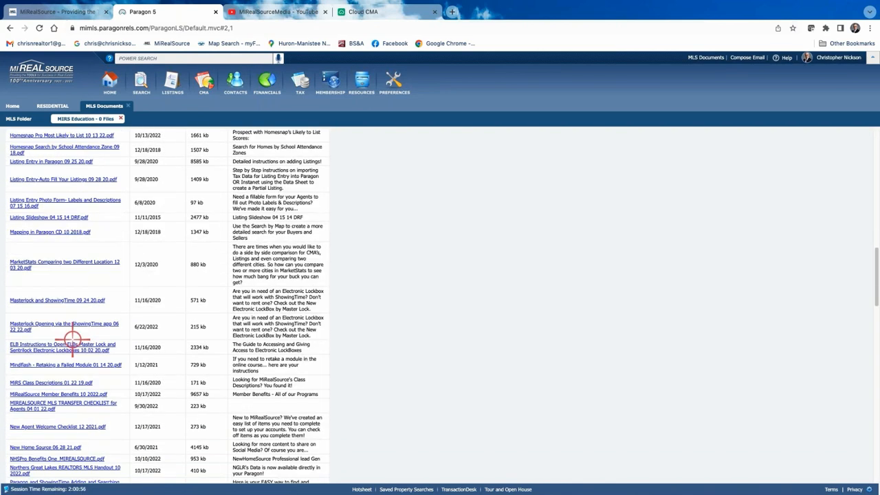
{"action": "scroll", "coordinate": [72, 296], "scroll_direction": "up", "scroll_amount": 15}
{"action": "left_click", "coordinate": [35, 153]}
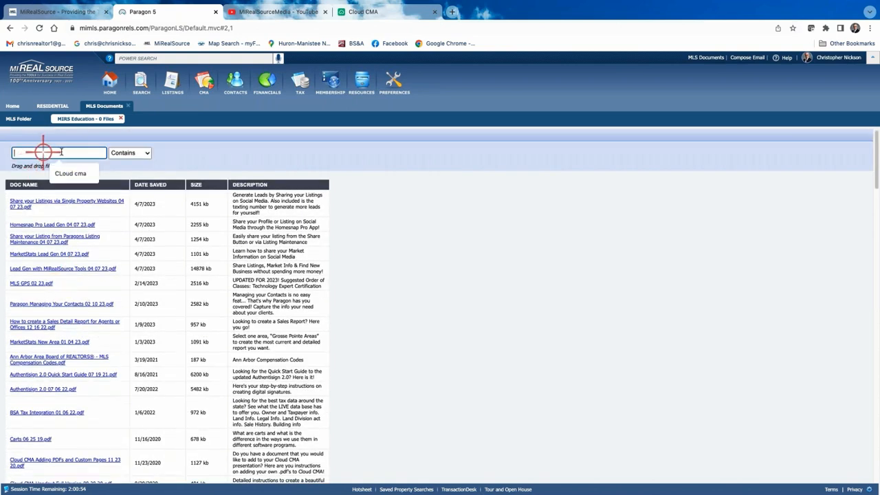
{"action": "type", "text": "cma"}
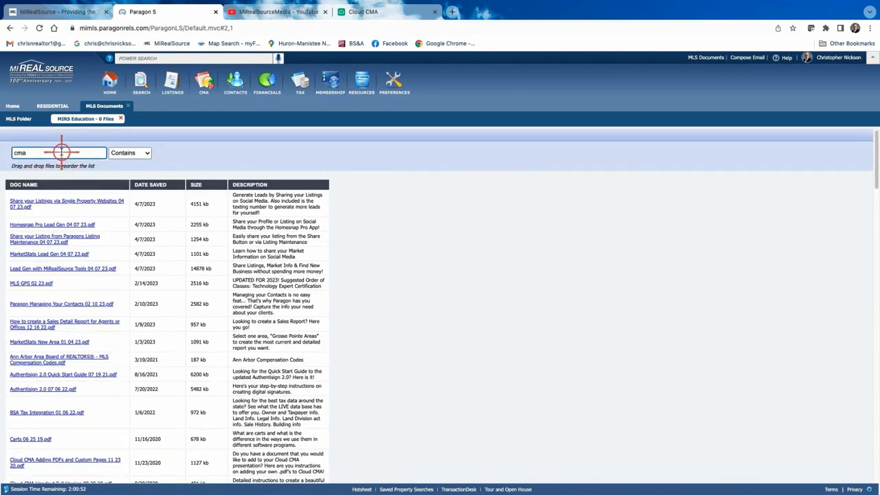
{"action": "key", "text": "Return"}
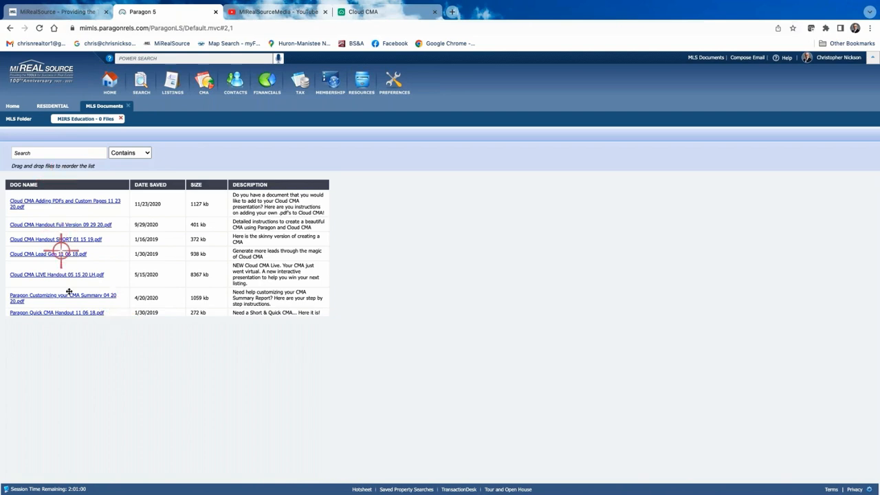
{"action": "left_click", "coordinate": [65, 240]}
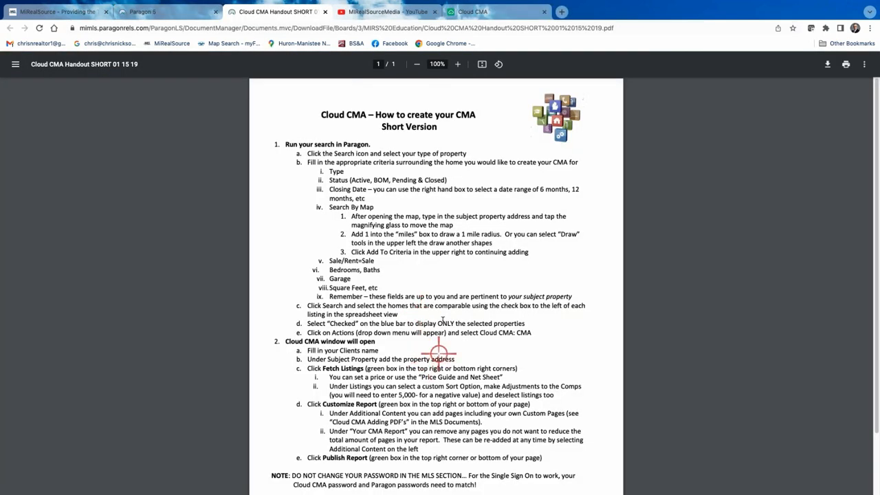
- Leave the handout PDF and go back to the Paragon 5 home page
{"action": "scroll", "coordinate": [441, 318], "scroll_direction": "down", "scroll_amount": 2}
{"action": "scroll", "coordinate": [441, 317], "scroll_direction": "up", "scroll_amount": 2}
{"action": "left_click", "coordinate": [162, 12]}
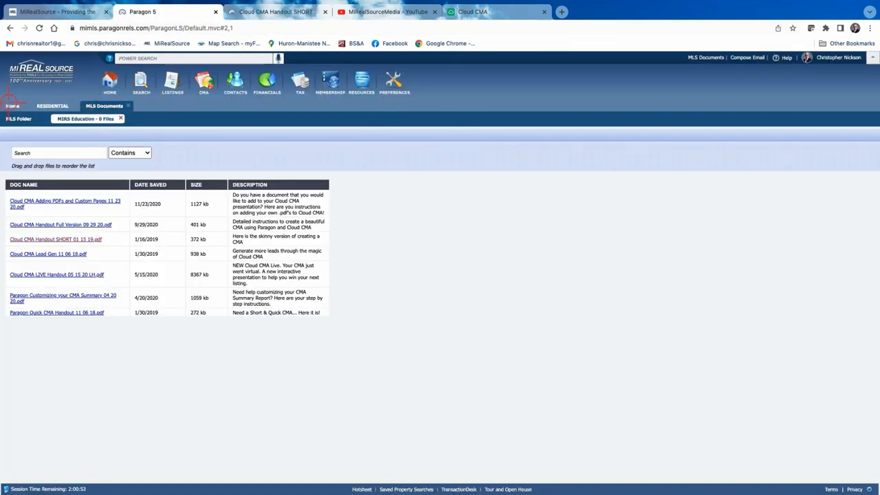
{"action": "left_click", "coordinate": [109, 83]}
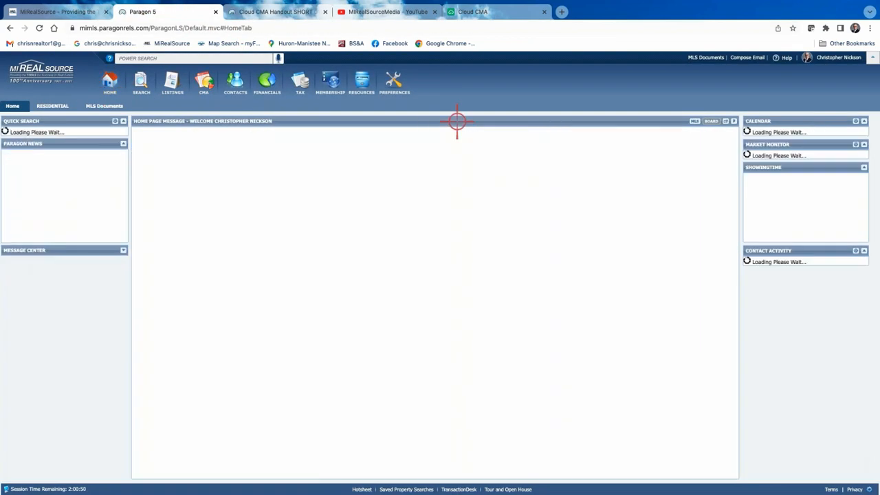